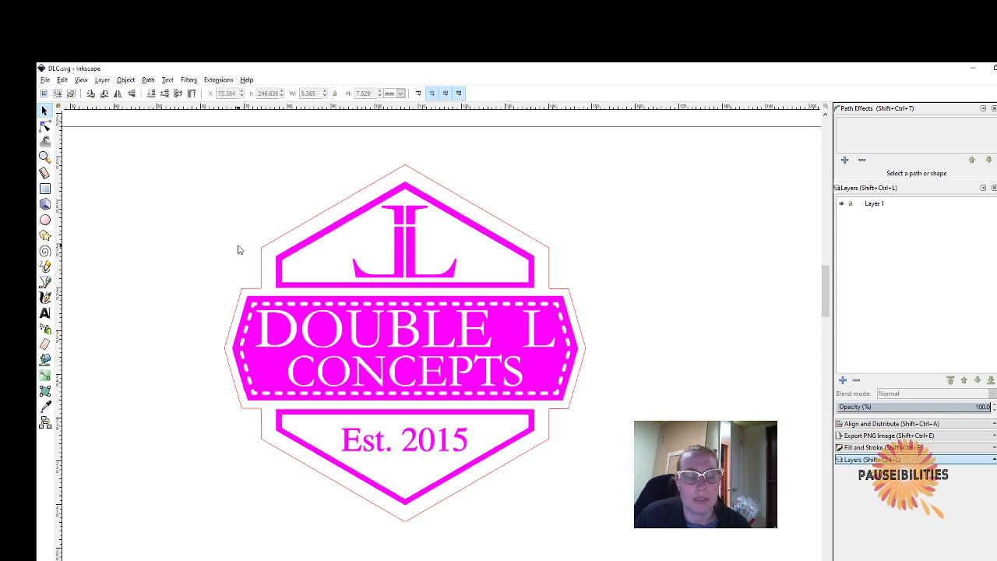
- Try moving the inner piece of the letter D in DOUBLE off the banner, along with the D itself
{"action": "left_click", "coordinate": [265, 320]}
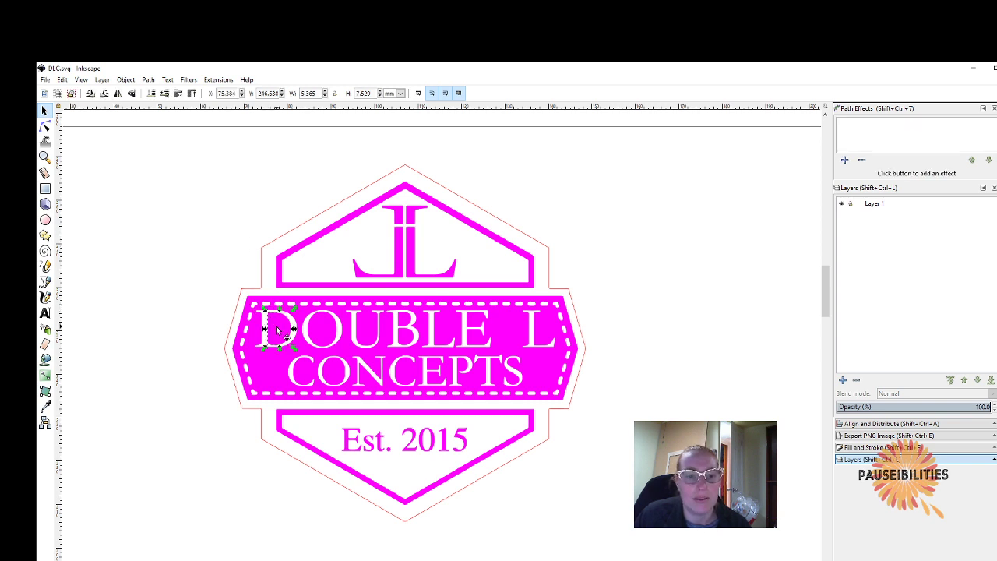
{"action": "left_click_drag", "start_coordinate": [271, 331], "coordinate": [181, 333]}
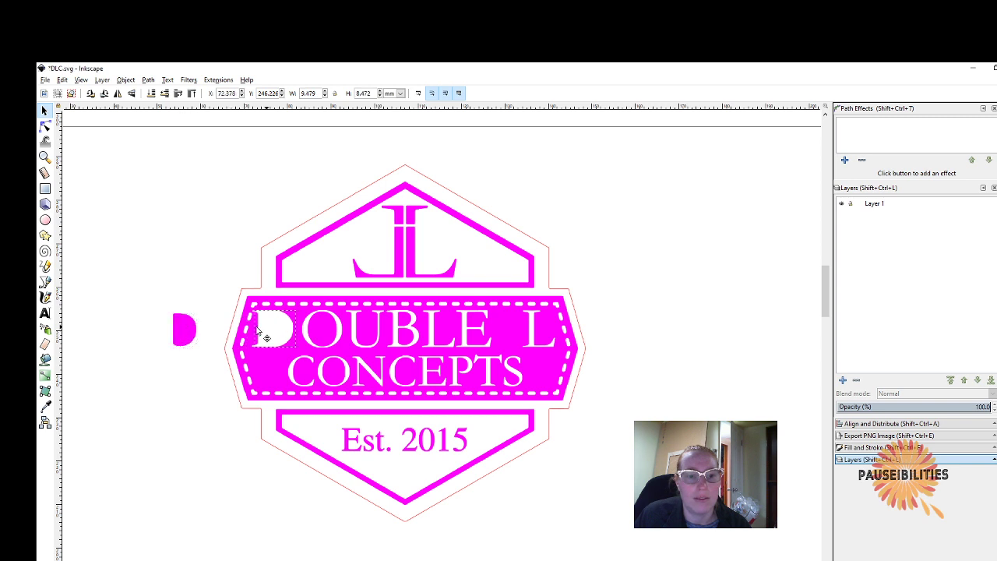
{"action": "mouse_move", "coordinate": [272, 333]}
{"action": "left_mouse_down"}
{"action": "mouse_move", "coordinate": [158, 382]}
{"action": "mouse_move", "coordinate": [264, 333]}
{"action": "left_mouse_up"}
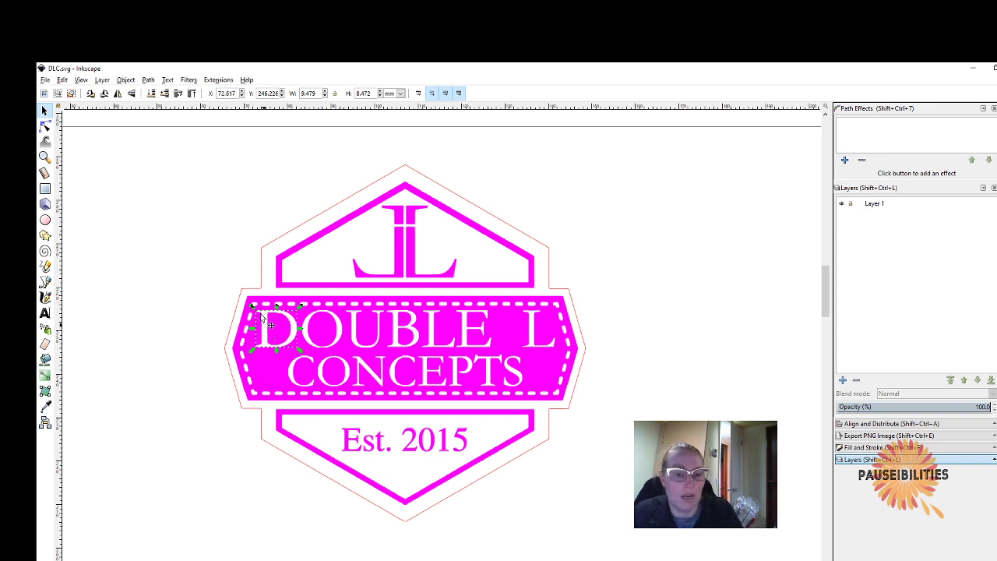
{"action": "left_click", "coordinate": [247, 230]}
{"action": "left_click_drag", "start_coordinate": [195, 168], "coordinate": [556, 436]}
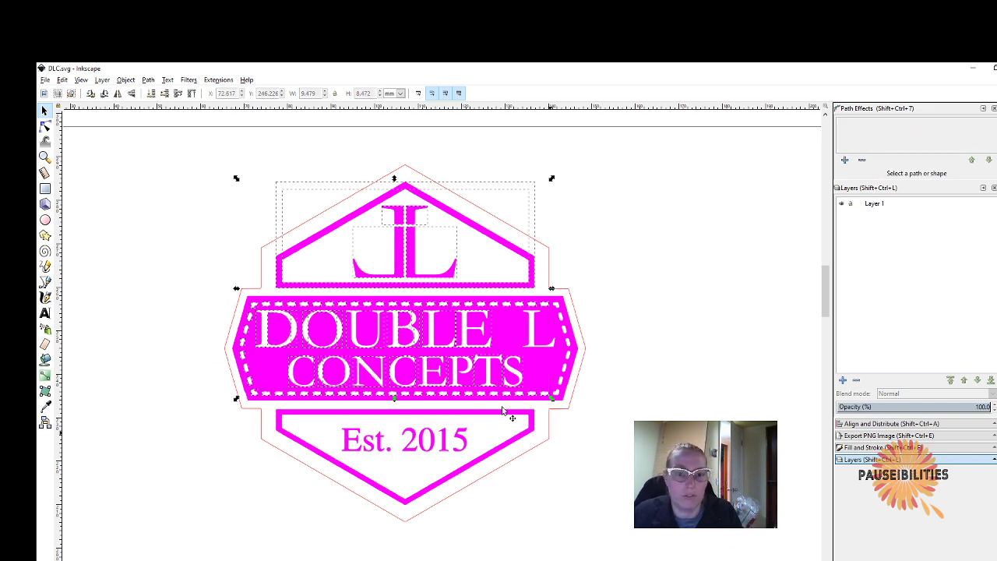
{"action": "left_click", "coordinate": [215, 223]}
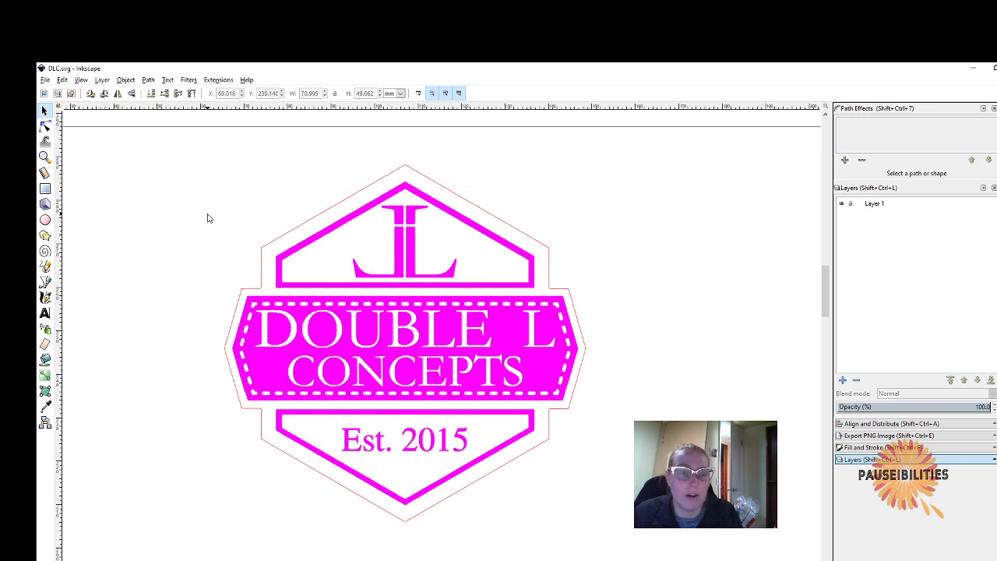
{"action": "scroll", "coordinate": [216, 224], "scroll_direction": "down", "scroll_amount": 3}
{"action": "scroll", "coordinate": [163, 234], "scroll_direction": "down", "scroll_amount": 5}
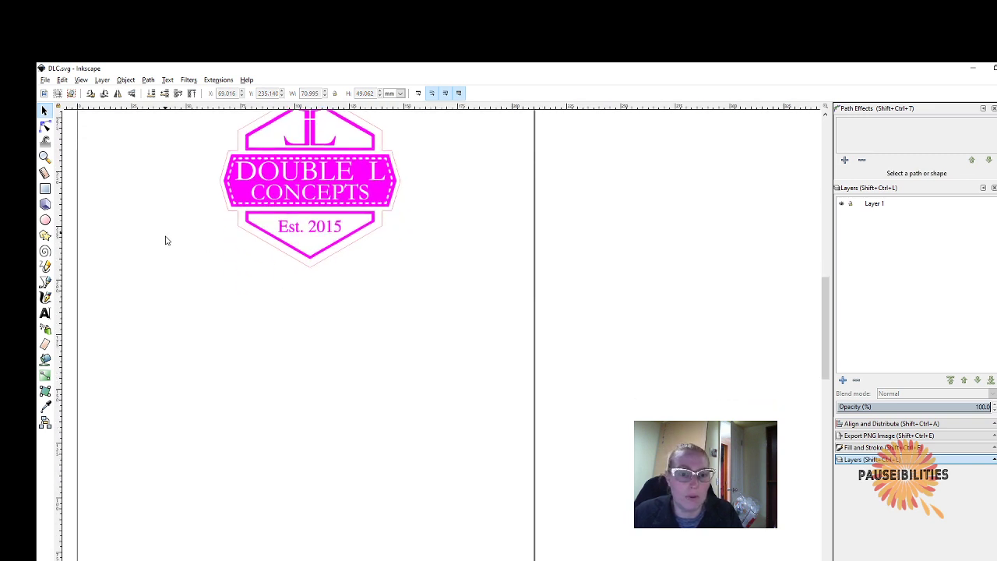
{"action": "scroll", "coordinate": [165, 268], "scroll_direction": "down", "scroll_amount": 4}
{"action": "scroll", "coordinate": [166, 278], "scroll_direction": "up", "scroll_amount": 10}
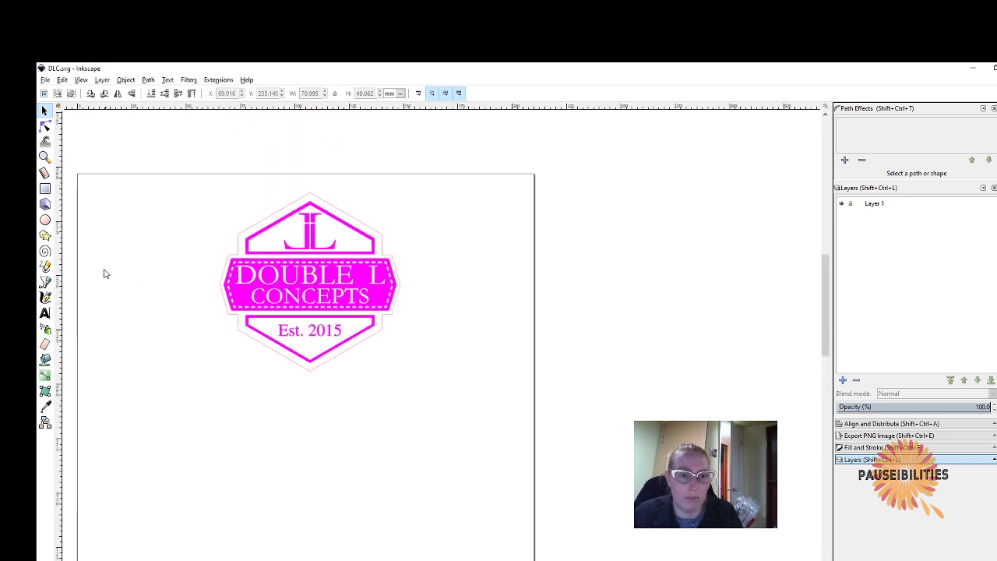
{"action": "scroll", "coordinate": [135, 327], "scroll_direction": "up", "scroll_amount": 1}
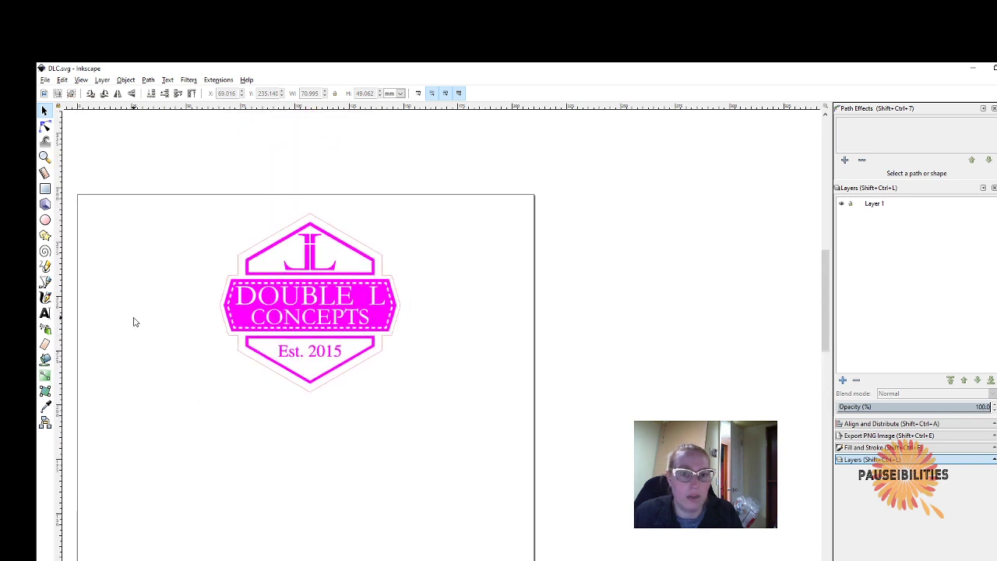
- Select every shape of the Double L Concepts logo and copy the selection
{"action": "left_click_drag", "start_coordinate": [209, 206], "coordinate": [429, 411]}
{"action": "left_click", "coordinate": [449, 400]}
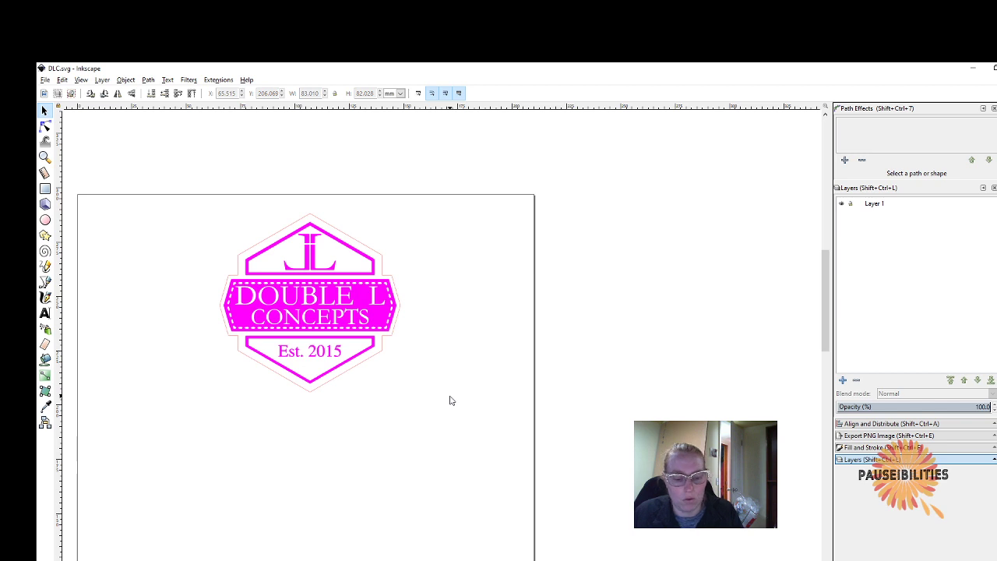
{"action": "key", "text": "a"}
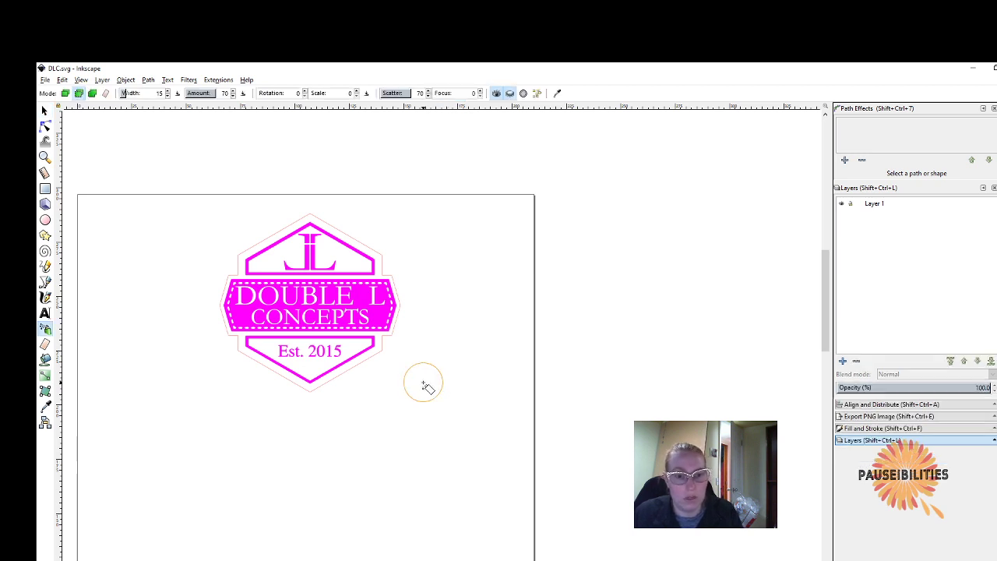
{"action": "left_click", "coordinate": [44, 111]}
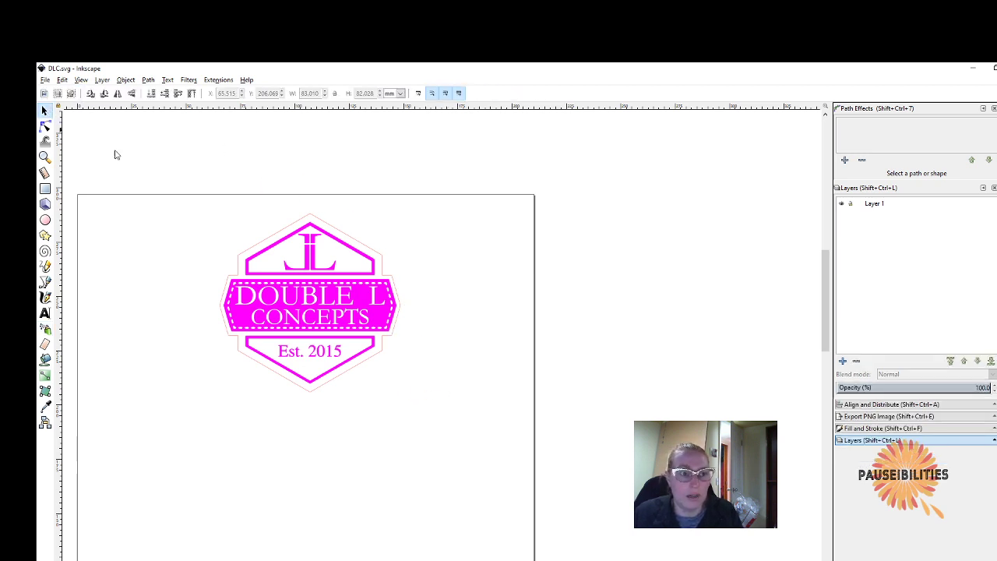
{"action": "key", "text": "ctrl+a"}
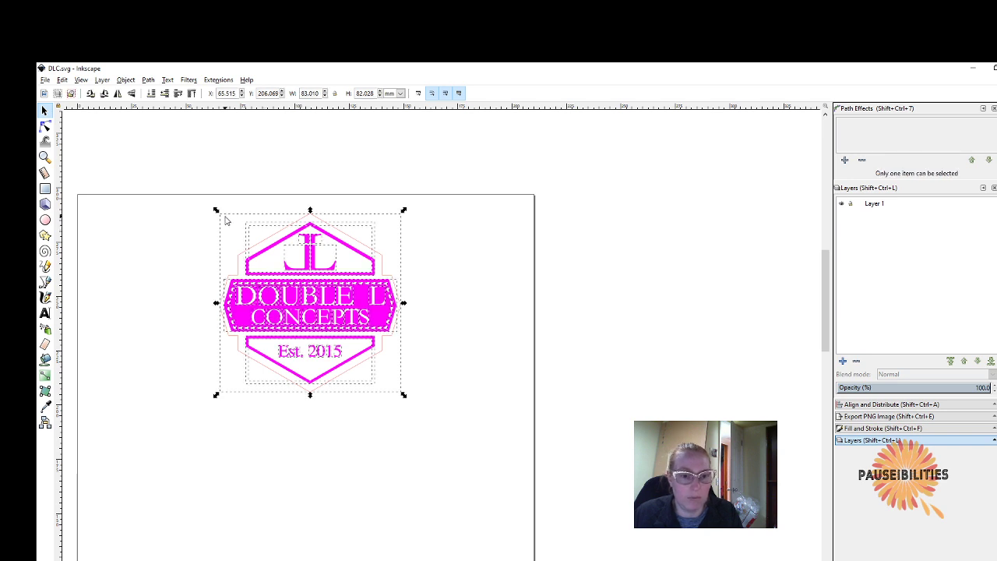
{"action": "right_click", "coordinate": [274, 299]}
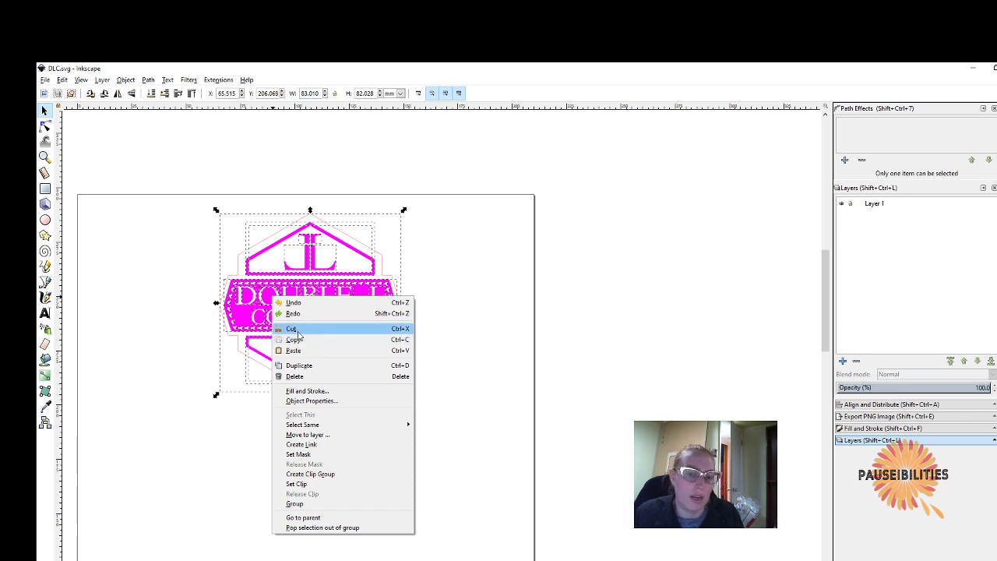
{"action": "left_click", "coordinate": [299, 341]}
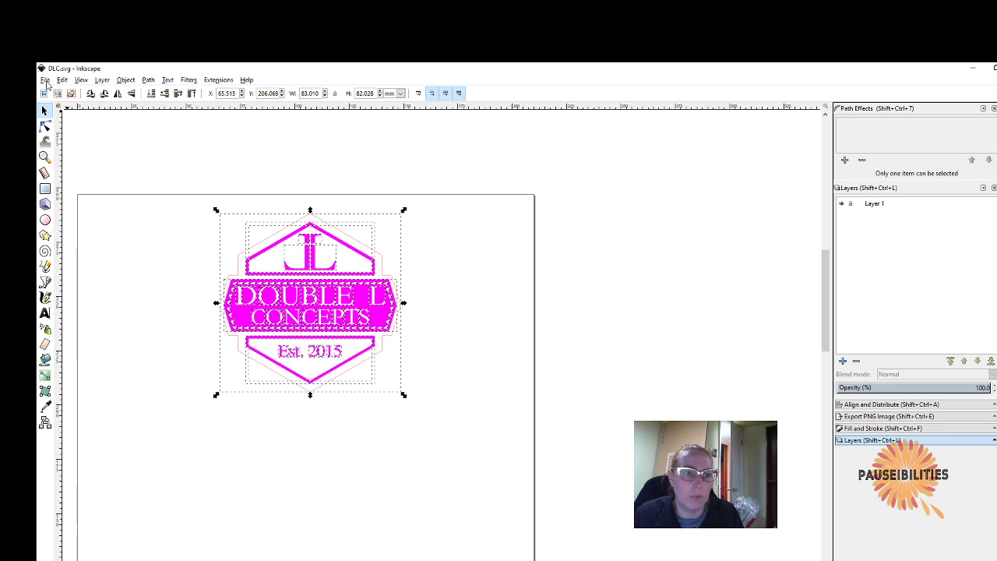
- Create a new blank document and paste the copied logo onto its page
{"action": "left_click", "coordinate": [45, 81]}
{"action": "key", "text": "Escape"}
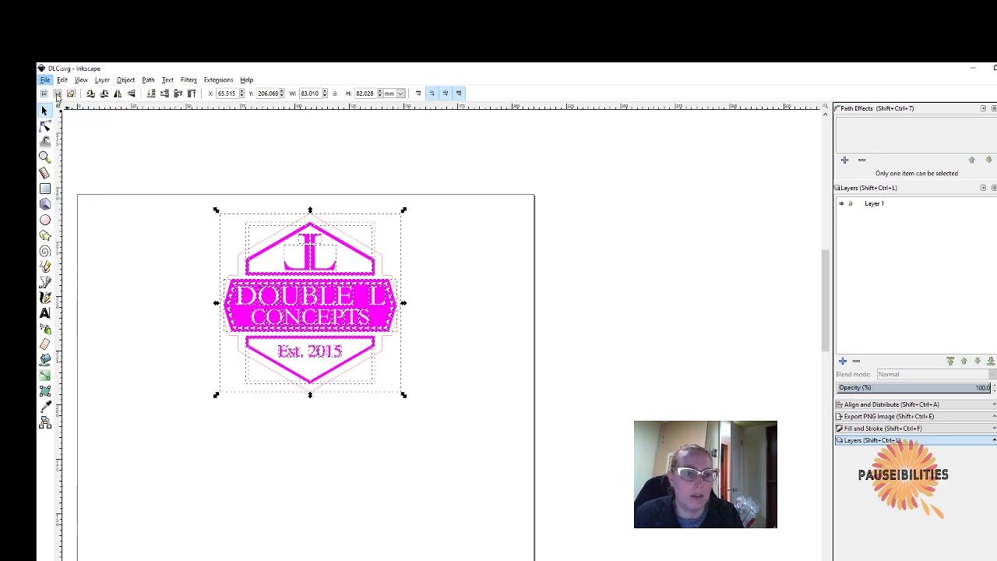
{"action": "key", "text": "ctrl+n"}
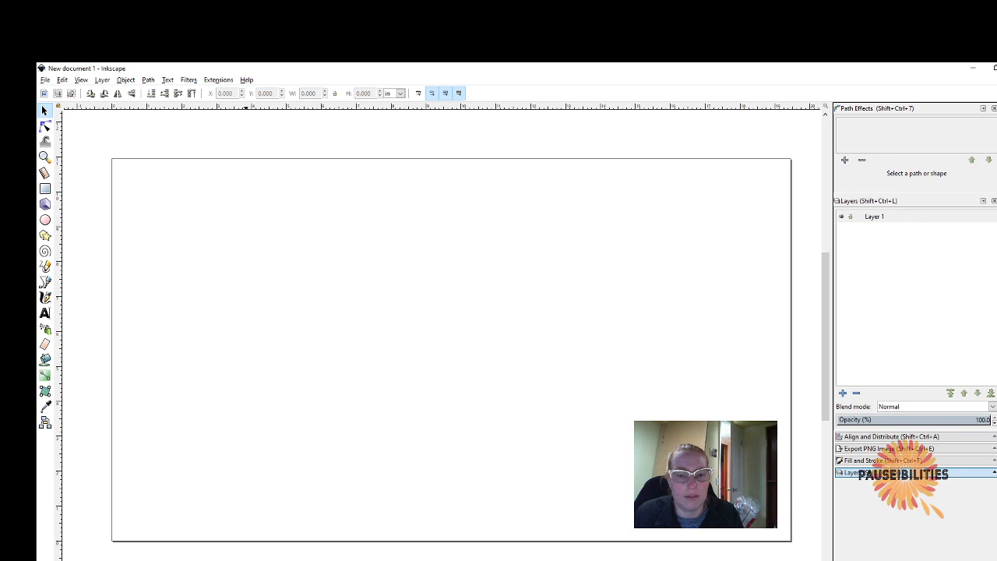
{"action": "right_click", "coordinate": [348, 309]}
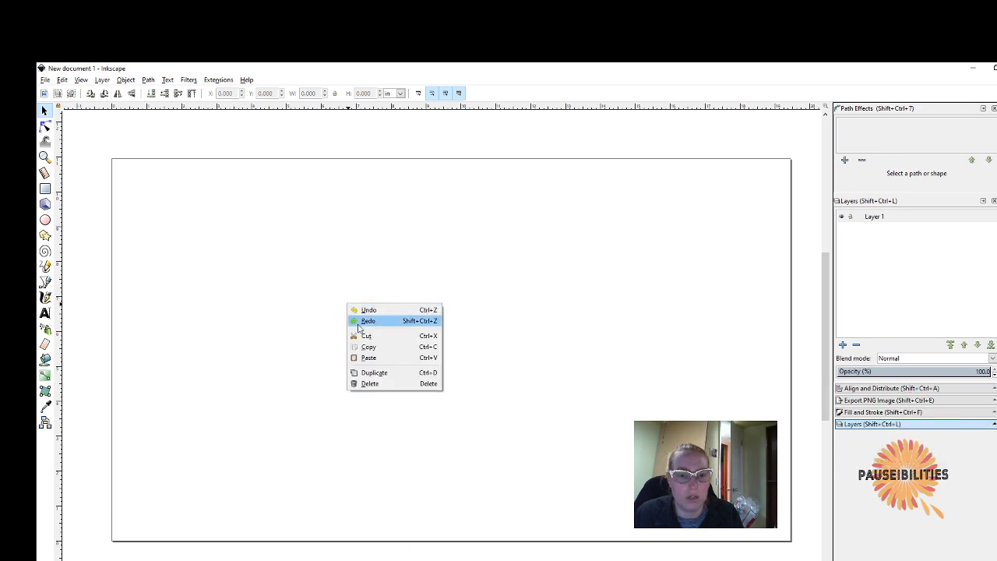
{"action": "left_click", "coordinate": [370, 358]}
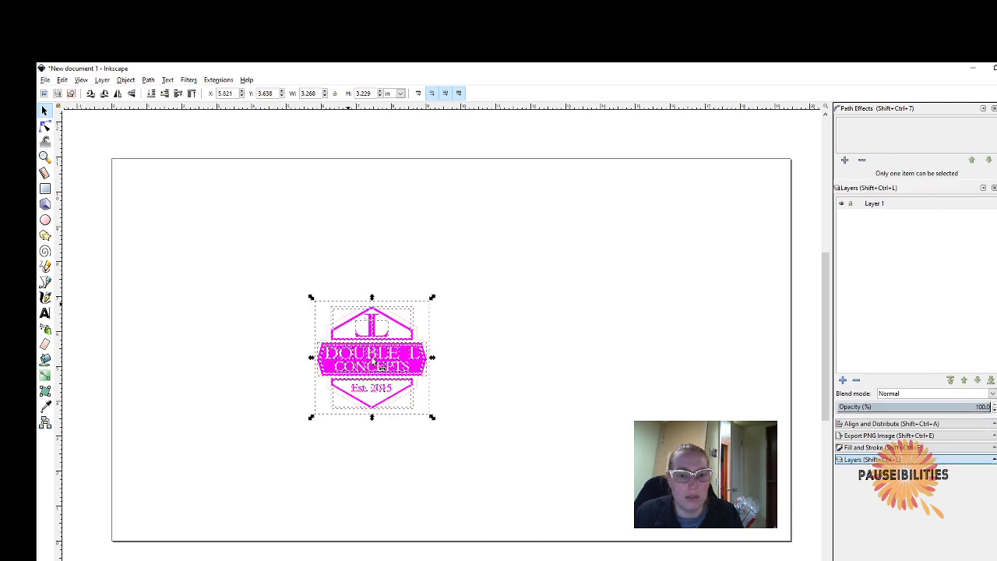
{"action": "left_click", "coordinate": [485, 321]}
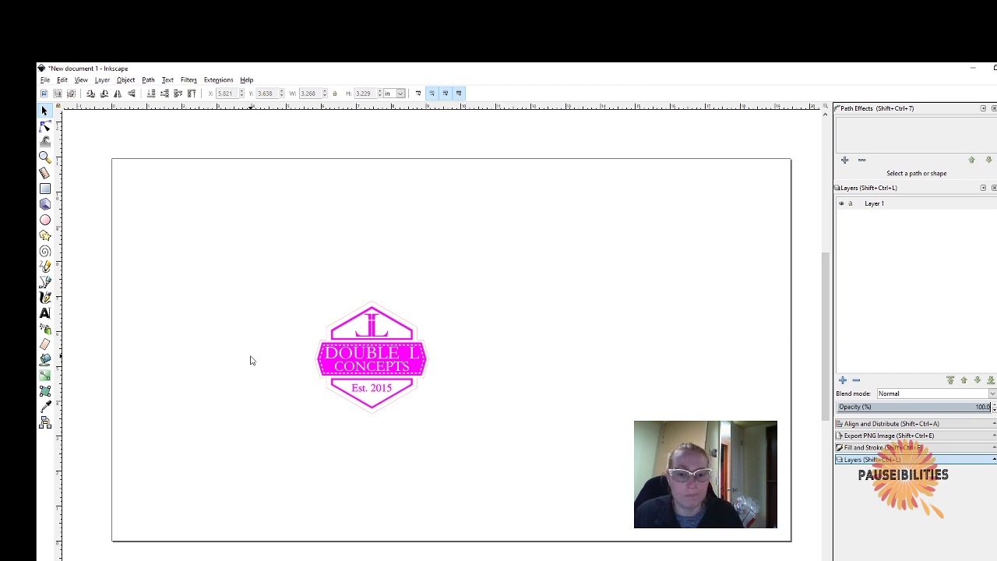
- Examine the separate shapes that make up the letter D, the upper frame and the double-L monogram
{"action": "scroll", "coordinate": [250, 360], "scroll_direction": "up", "scroll_amount": 2, "text": "ctrl"}
{"action": "scroll", "coordinate": [442, 335], "scroll_direction": "right", "scroll_amount": 5}
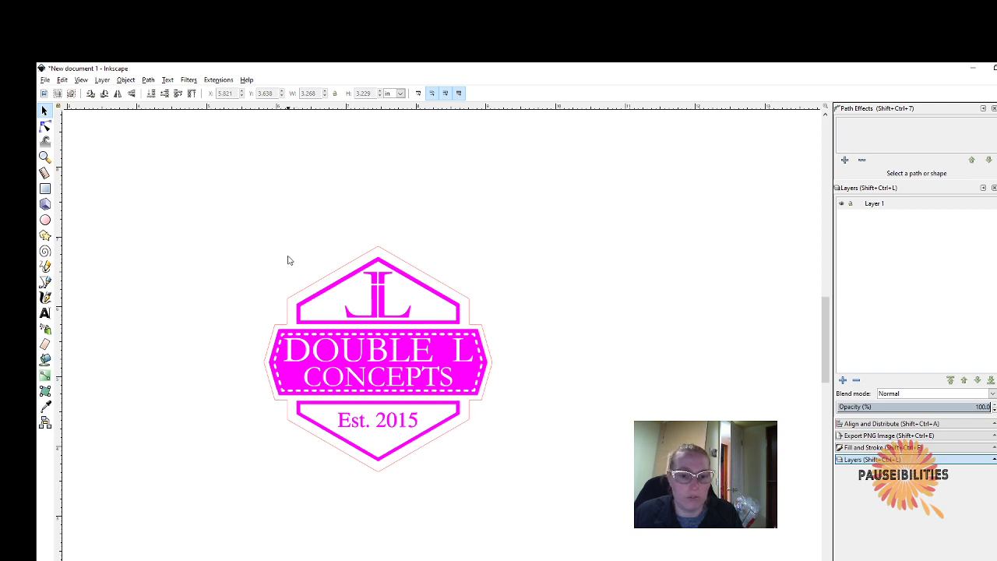
{"action": "scroll", "coordinate": [275, 265], "scroll_direction": "down", "scroll_amount": 1}
{"action": "scroll", "coordinate": [275, 265], "scroll_direction": "up", "scroll_amount": 1}
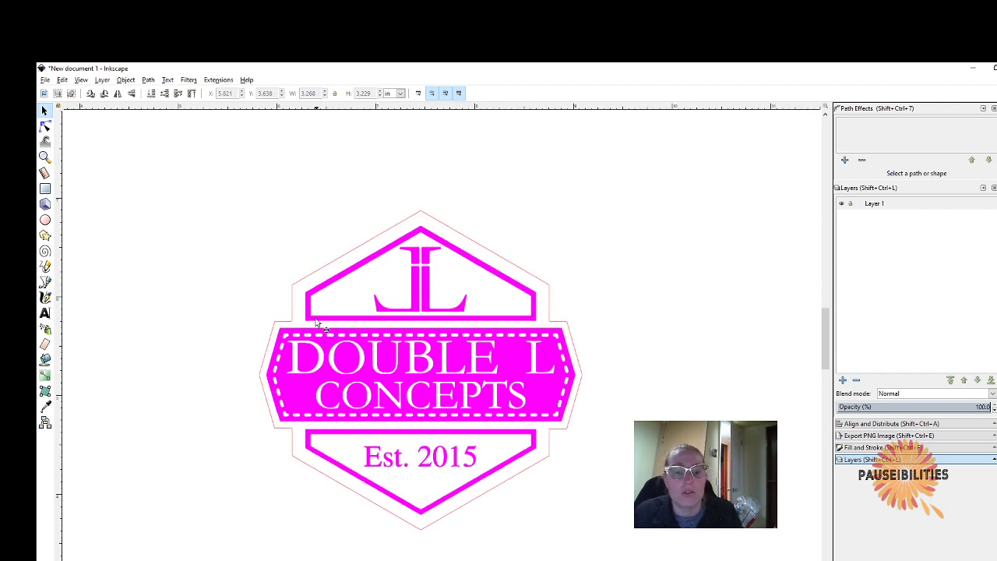
{"action": "left_click", "coordinate": [303, 356]}
{"action": "mouse_move", "coordinate": [302, 355]}
{"action": "left_mouse_down"}
{"action": "mouse_move", "coordinate": [236, 322]}
{"action": "mouse_move", "coordinate": [299, 362]}
{"action": "left_mouse_up"}
{"action": "left_click", "coordinate": [329, 291]}
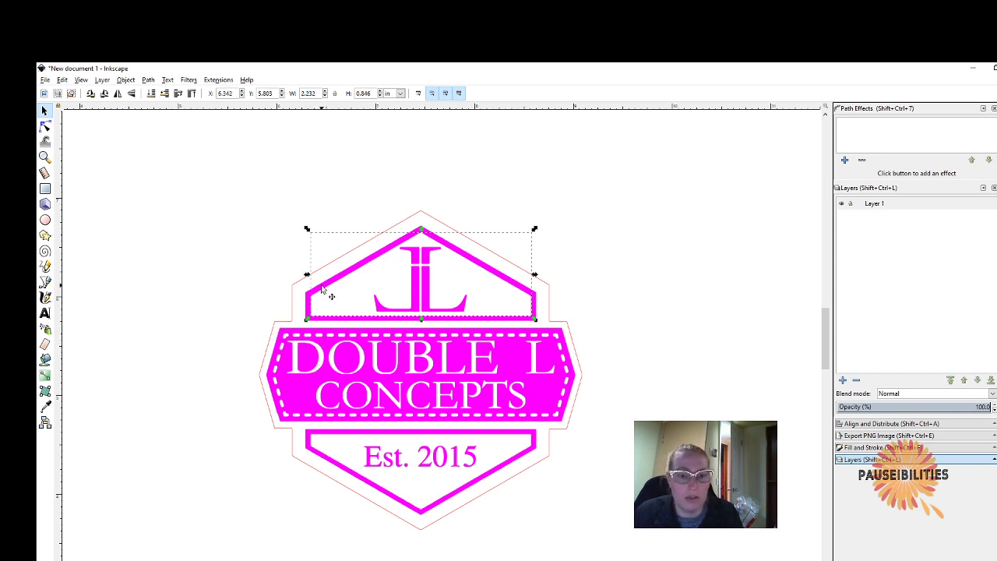
{"action": "left_click_drag", "start_coordinate": [330, 292], "coordinate": [410, 284]}
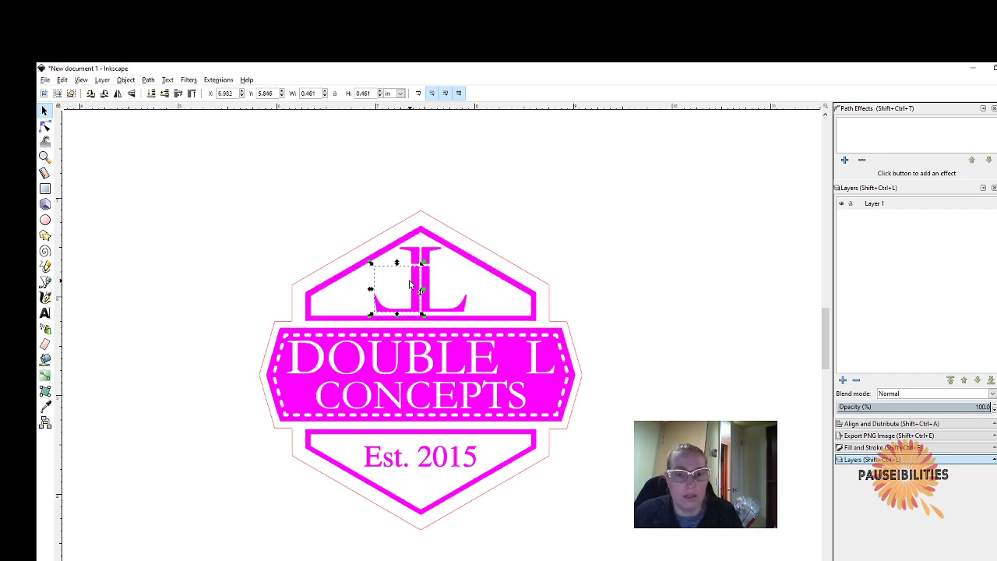
{"action": "left_click", "coordinate": [356, 228]}
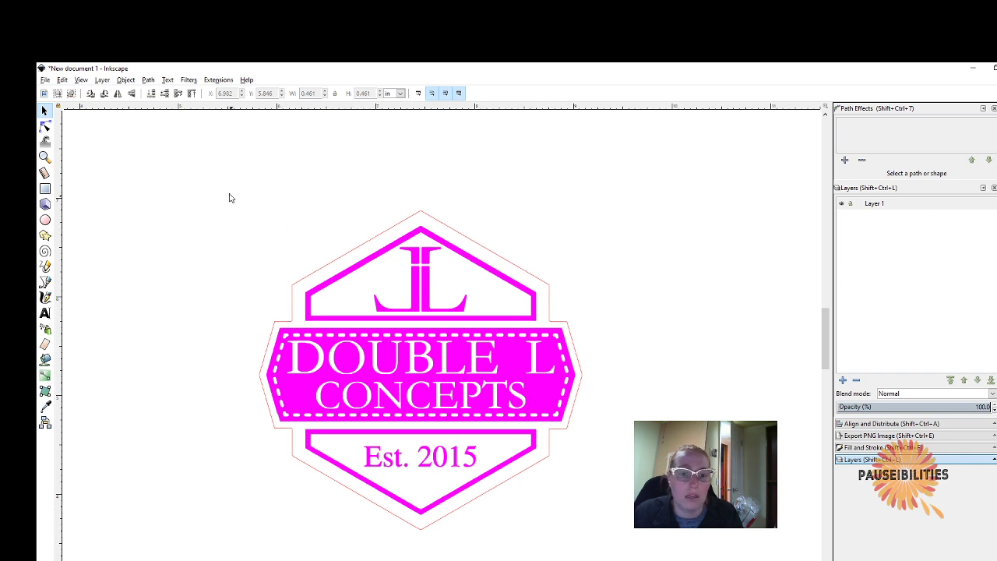
- Duplicate the whole logo and place the copy beside the original at about X 14.05 in, Y 3.85 in
{"action": "left_click_drag", "start_coordinate": [218, 179], "coordinate": [603, 545]}
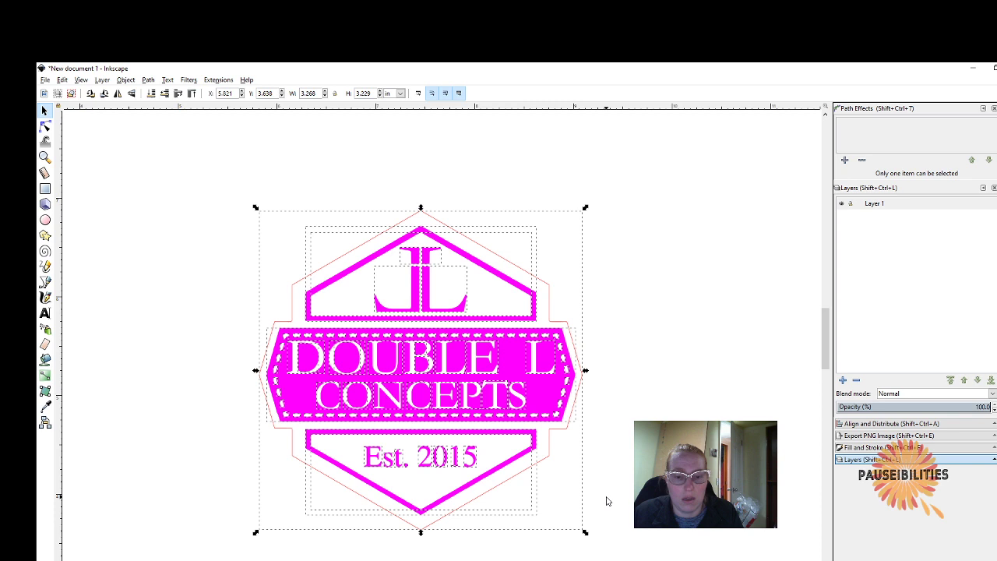
{"action": "right_click", "coordinate": [460, 355]}
{"action": "left_click", "coordinate": [655, 390]}
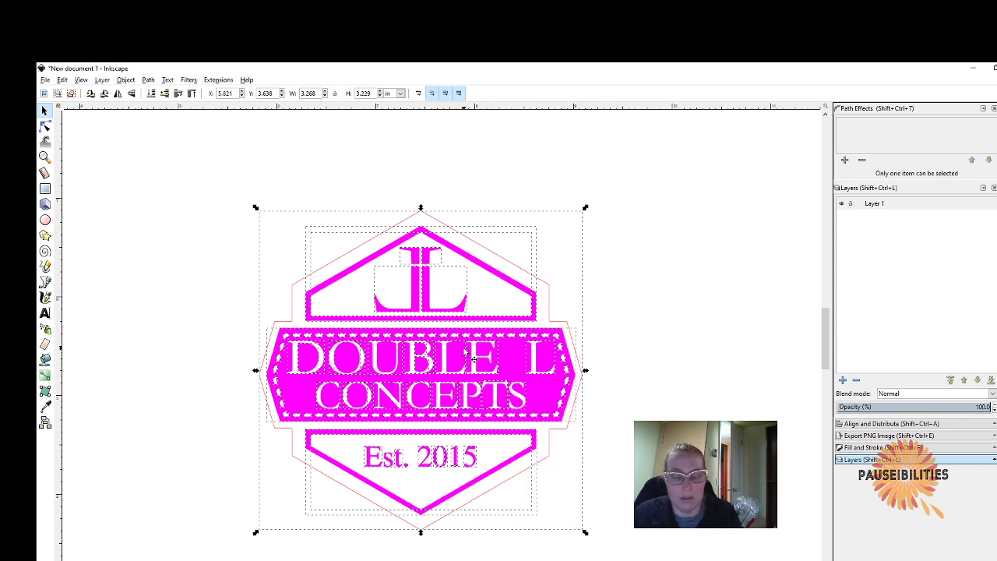
{"action": "left_click_drag", "start_coordinate": [472, 357], "coordinate": [809, 335]}
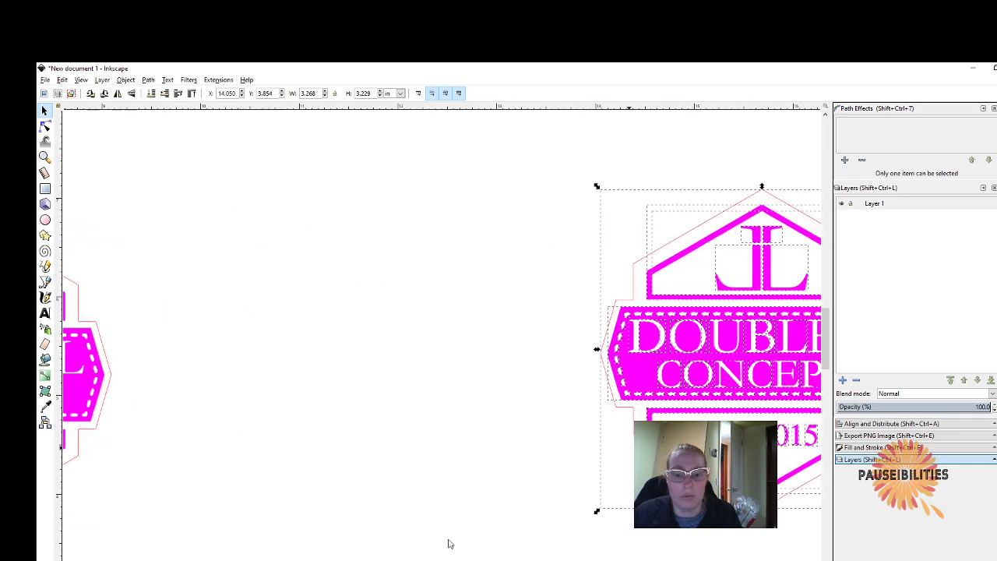
{"action": "left_click", "coordinate": [355, 515]}
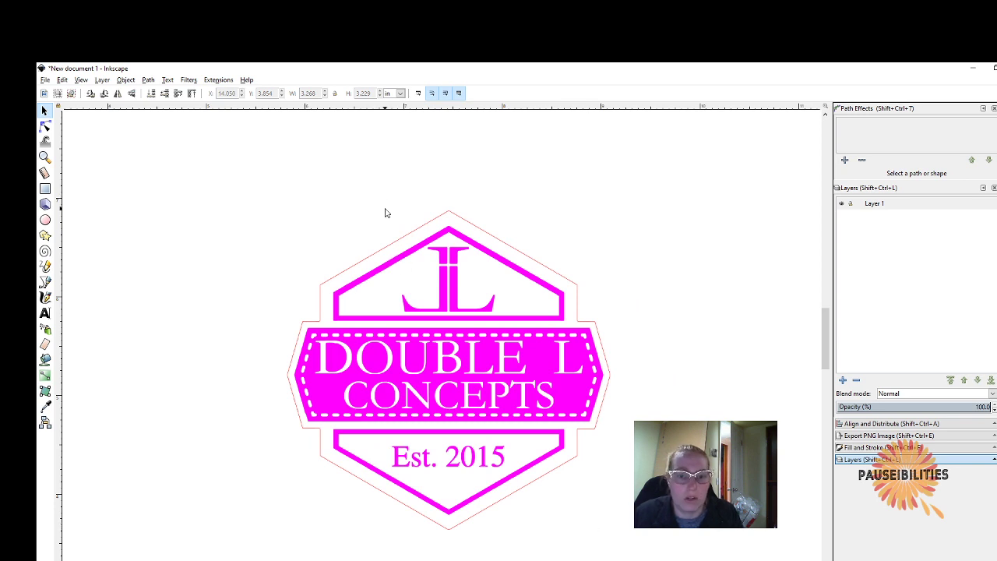
- Merge the upper and lower pieces of the mirrored L in the monogram into a single path
{"action": "scroll", "coordinate": [475, 302], "scroll_direction": "up", "scroll_amount": 1}
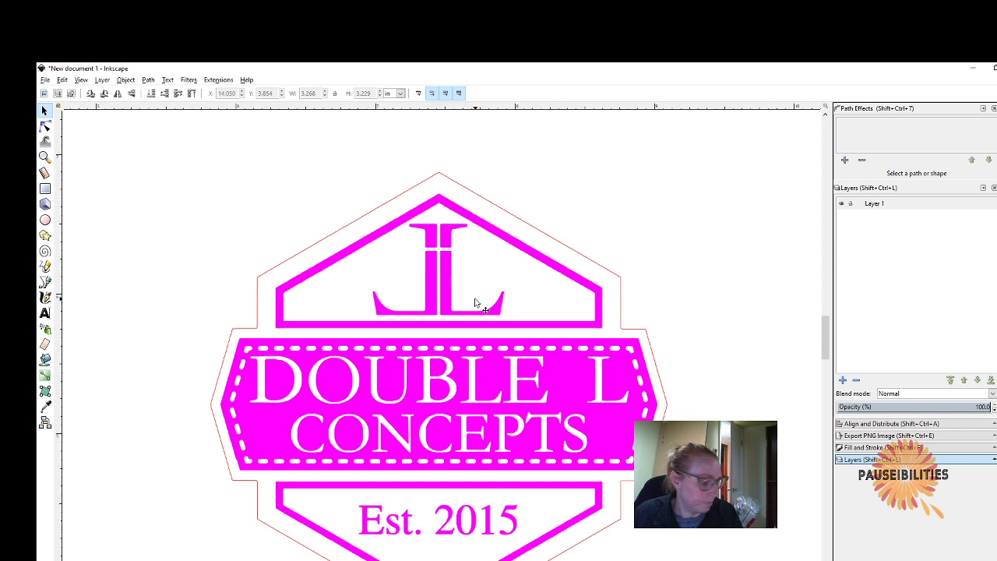
{"action": "left_click", "coordinate": [428, 293]}
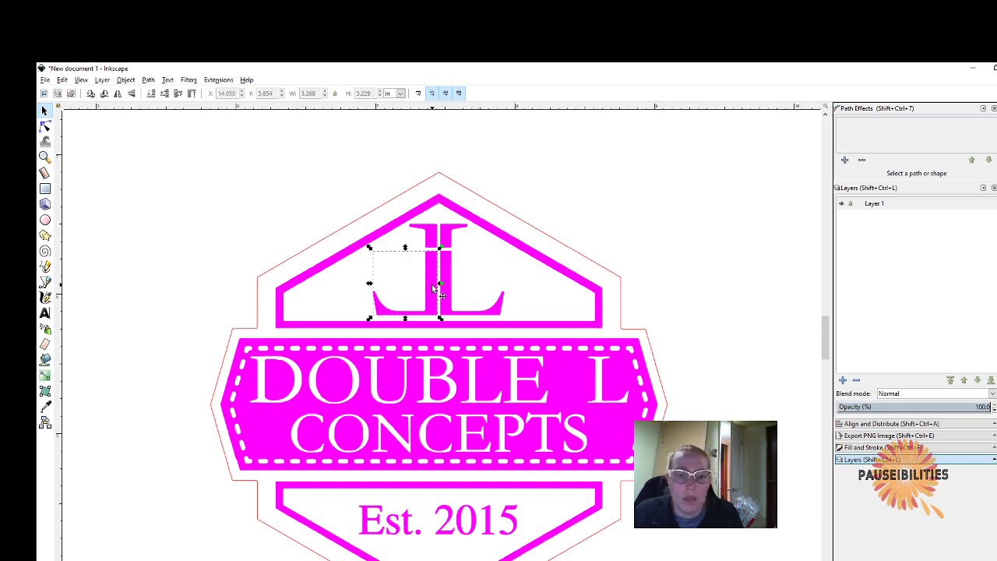
{"action": "left_click", "coordinate": [429, 243]}
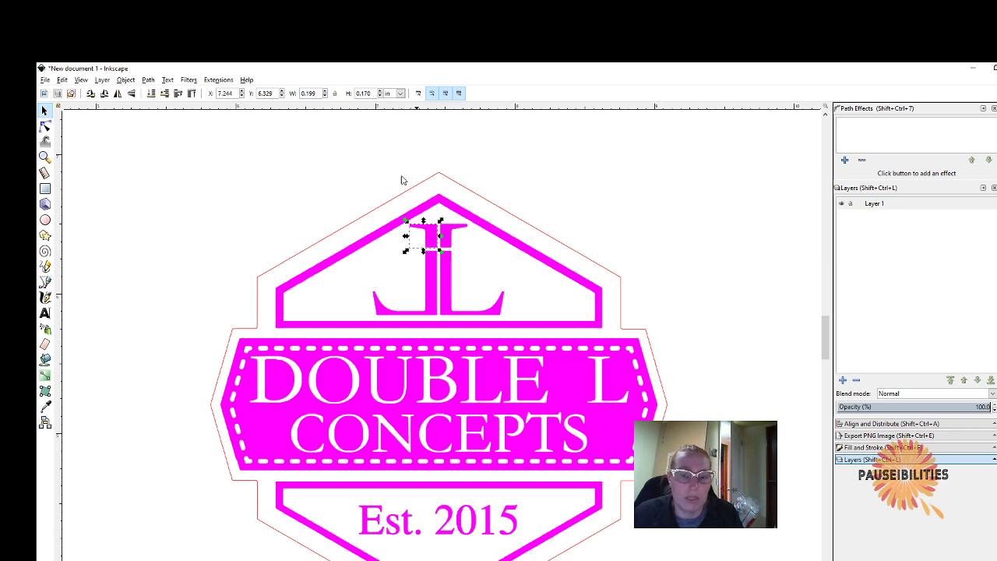
{"action": "left_click", "coordinate": [402, 178]}
{"action": "left_click", "coordinate": [428, 244]}
{"action": "left_click", "coordinate": [432, 275], "text": "shift"}
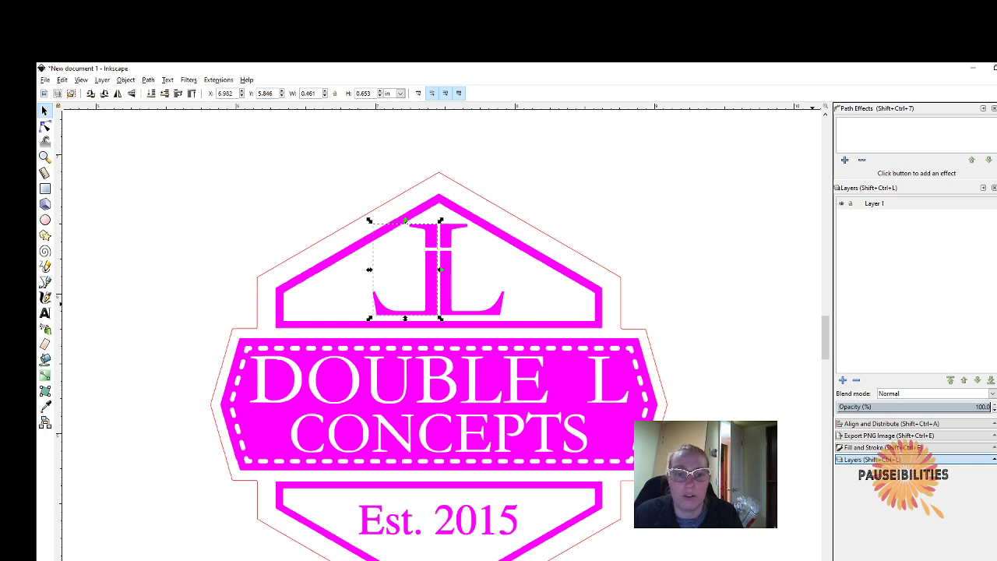
- Try to cut the upper piece of the mirrored L out of the white inner frame shape with Difference
{"action": "left_click", "coordinate": [333, 200]}
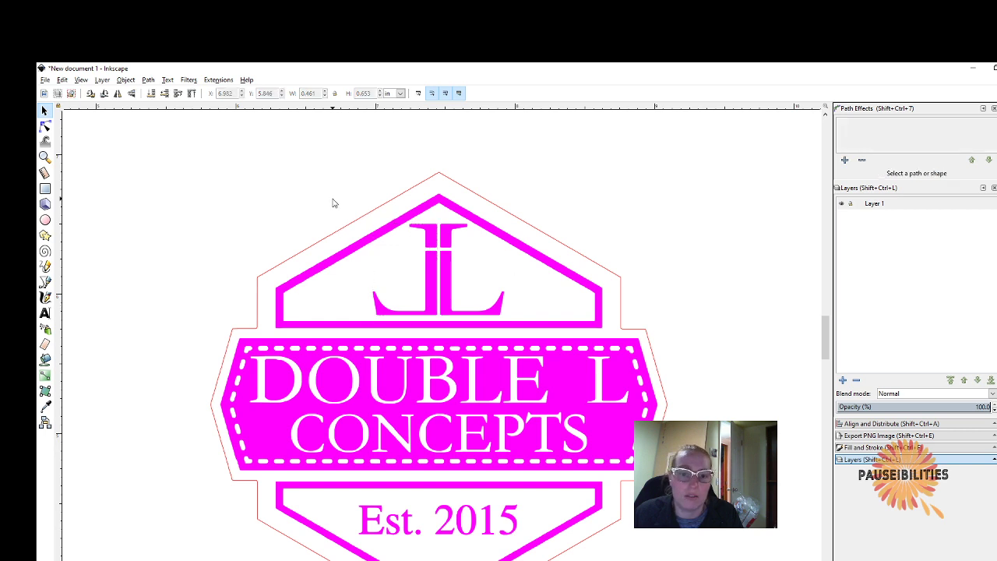
{"action": "left_click", "coordinate": [427, 240]}
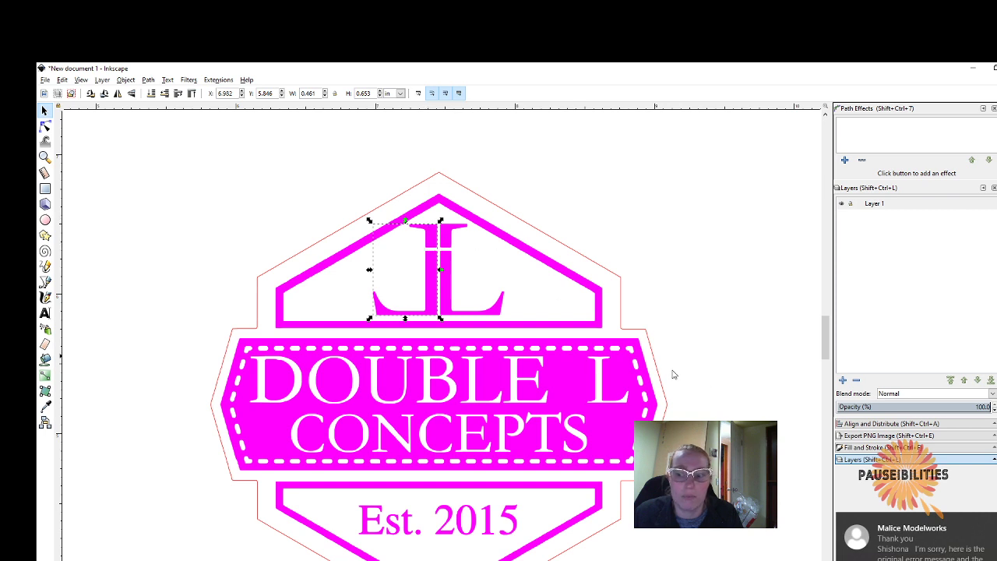
{"action": "left_click", "coordinate": [428, 217], "text": "shift"}
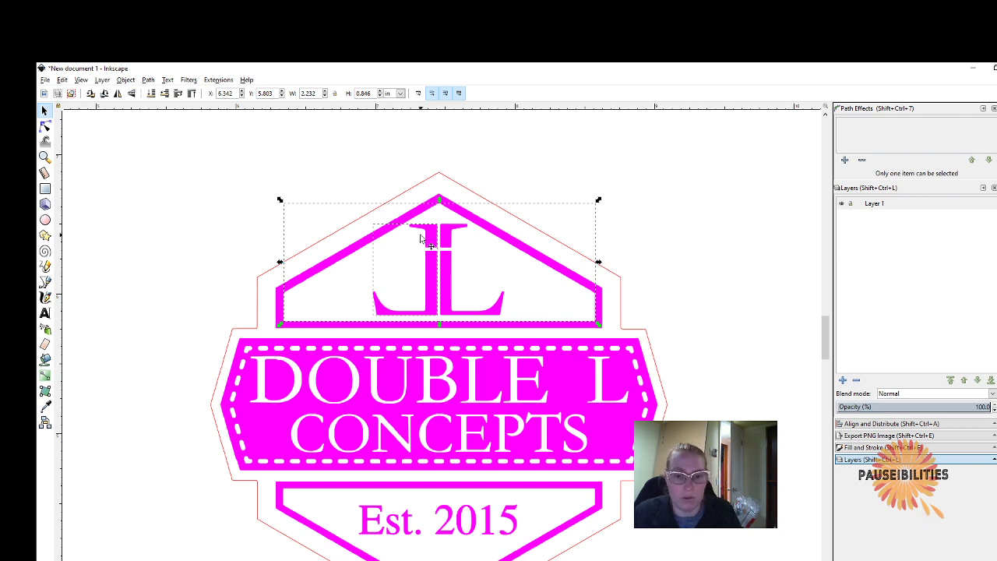
{"action": "left_click", "coordinate": [382, 174]}
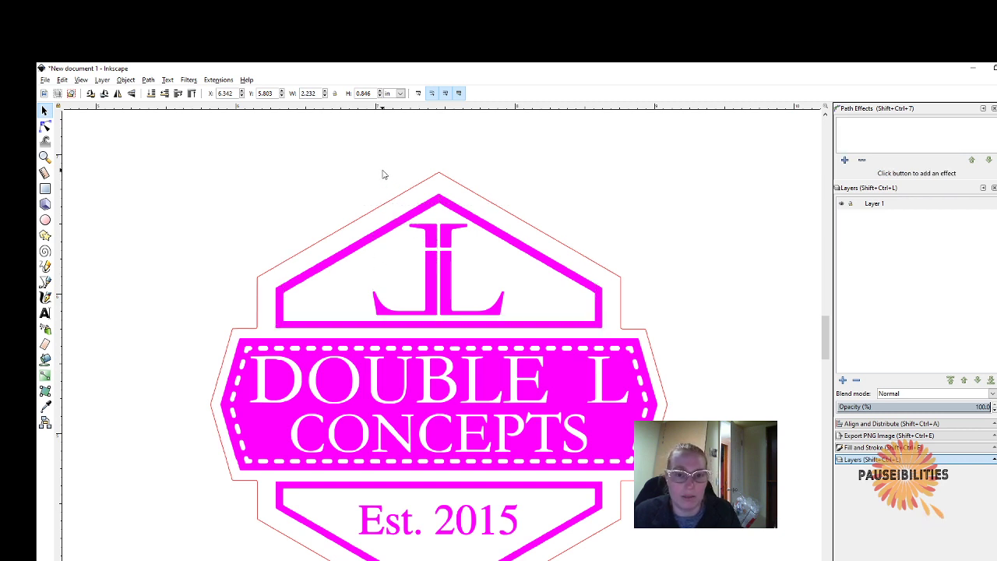
{"action": "left_click", "coordinate": [432, 243]}
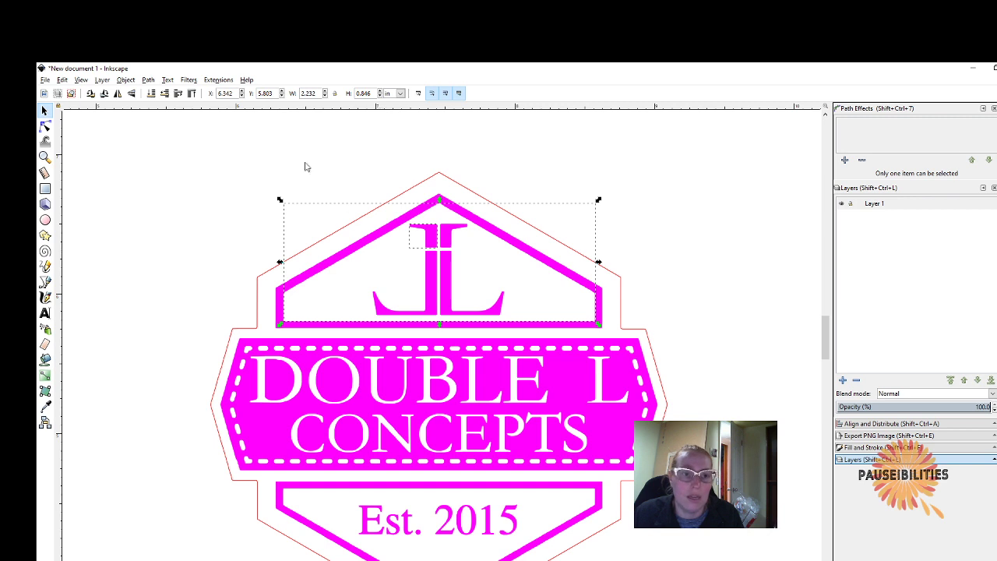
{"action": "left_click", "coordinate": [147, 81]}
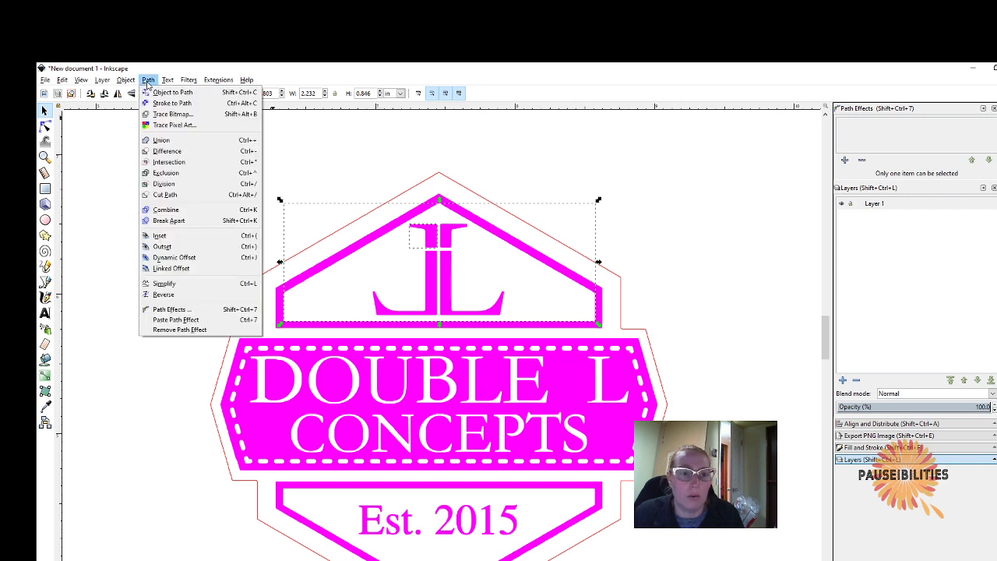
{"action": "left_click", "coordinate": [179, 154]}
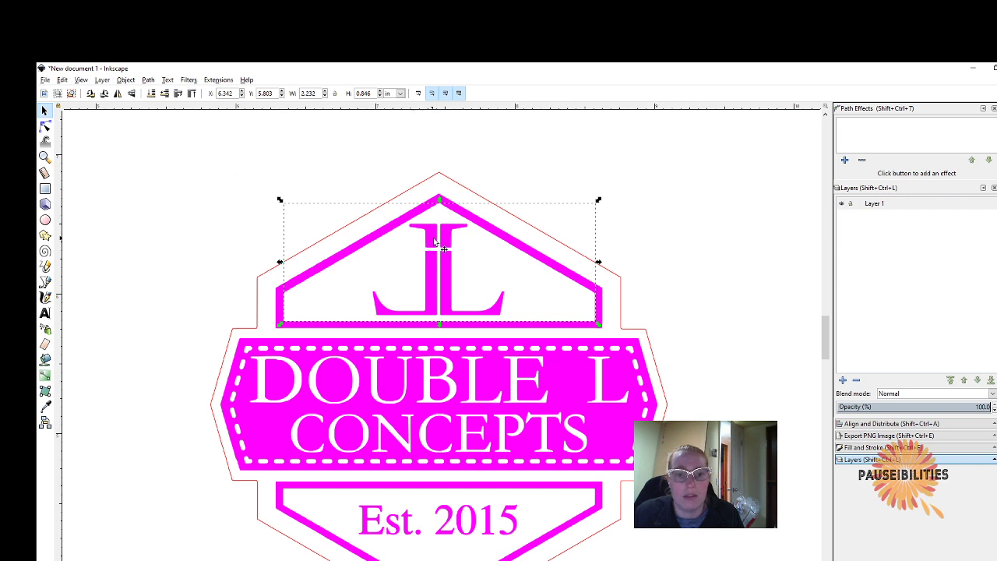
- Try moving the white inner frame shape, and undo that move and the earlier edits back through the Difference operation
{"action": "mouse_move", "coordinate": [413, 249]}
{"action": "left_mouse_down"}
{"action": "mouse_move", "coordinate": [390, 201]}
{"action": "mouse_move", "coordinate": [327, 161]}
{"action": "mouse_move", "coordinate": [355, 227]}
{"action": "mouse_move", "coordinate": [347, 282]}
{"action": "mouse_move", "coordinate": [322, 289]}
{"action": "mouse_move", "coordinate": [389, 262]}
{"action": "mouse_move", "coordinate": [414, 231]}
{"action": "mouse_move", "coordinate": [412, 249]}
{"action": "mouse_move", "coordinate": [389, 253]}
{"action": "mouse_move", "coordinate": [400, 252]}
{"action": "left_mouse_up"}
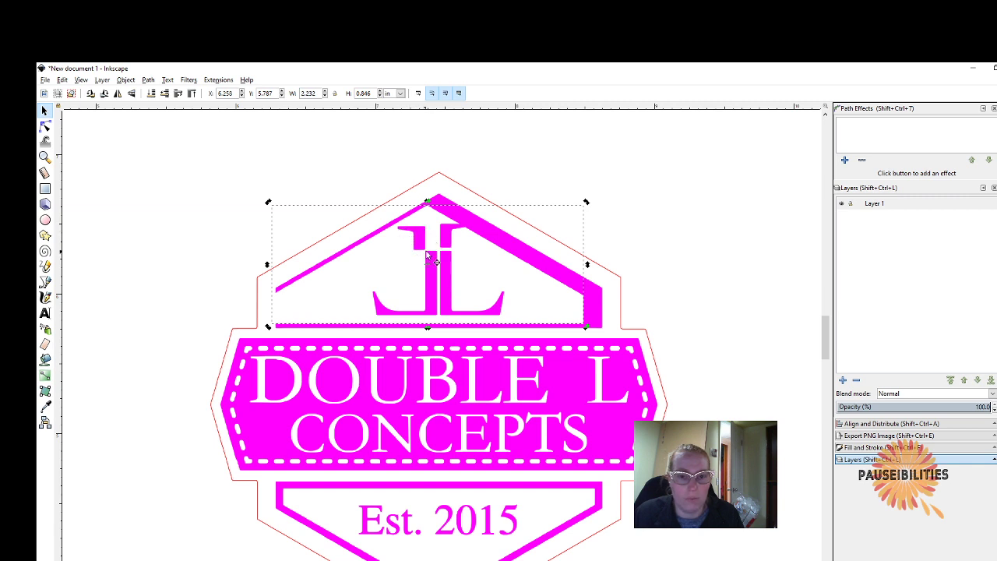
{"action": "key", "text": "ctrl+z"}
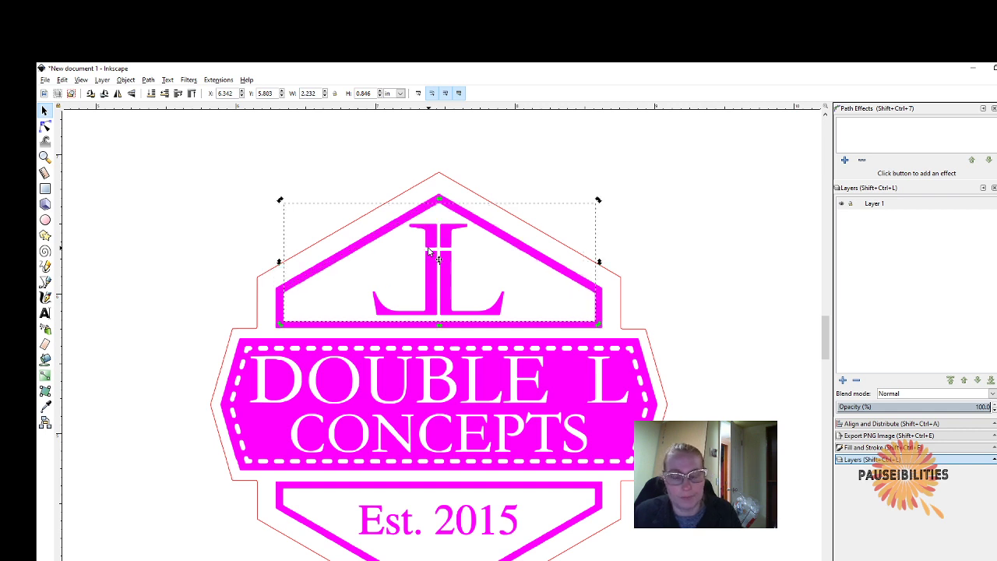
{"action": "left_click", "coordinate": [403, 166]}
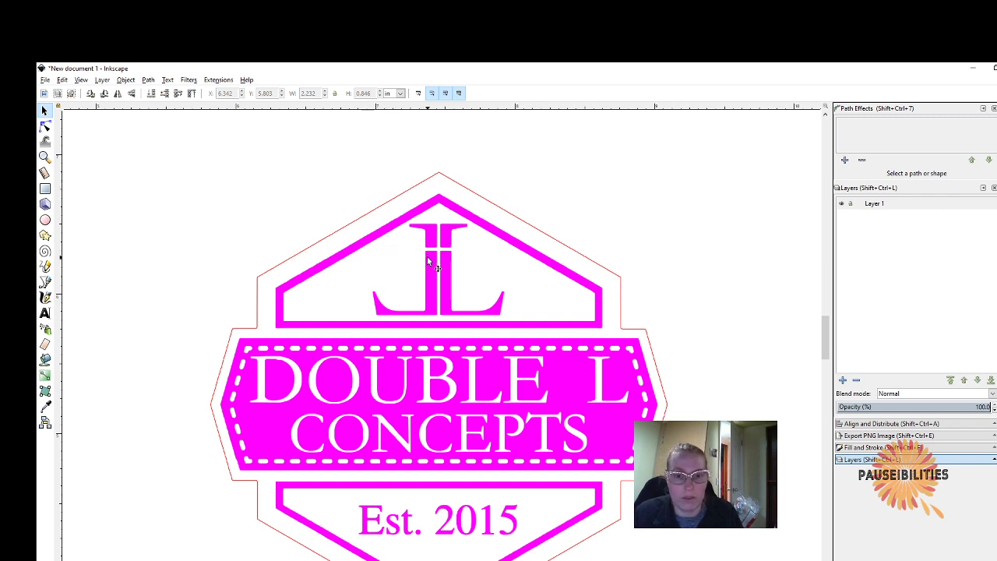
{"action": "left_click", "coordinate": [64, 82]}
{"action": "left_click", "coordinate": [68, 92]}
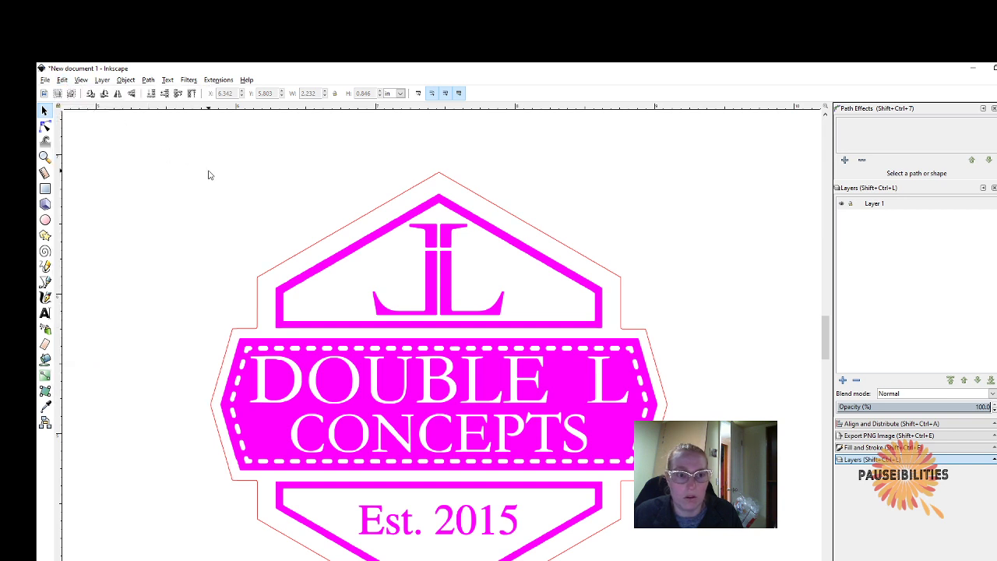
{"action": "mouse_move", "coordinate": [391, 560]}
{"action": "left_mouse_down"}
{"action": "mouse_move", "coordinate": [430, 560]}
{"action": "mouse_move", "coordinate": [386, 560]}
{"action": "left_mouse_up"}
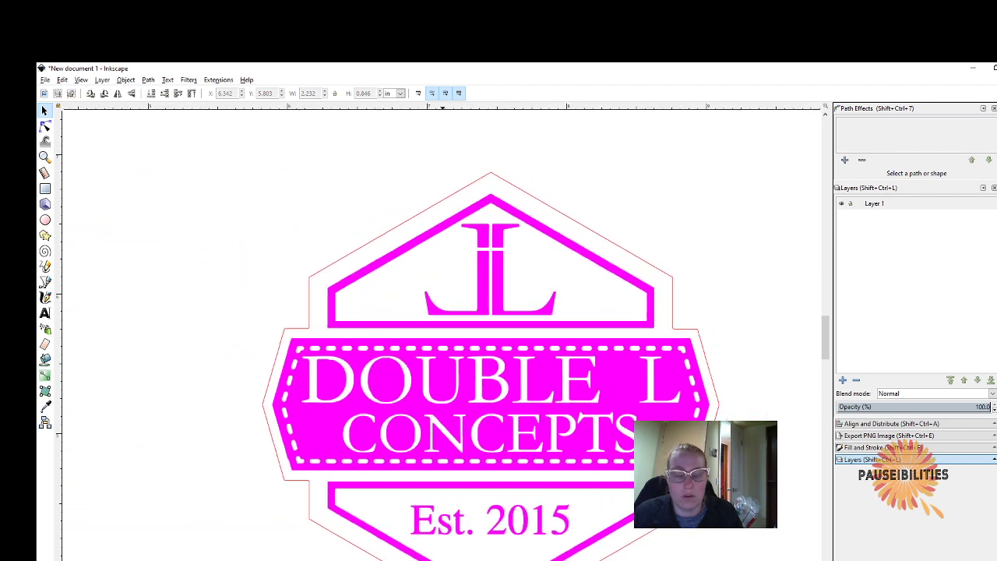
{"action": "left_click", "coordinate": [62, 80]}
{"action": "left_click", "coordinate": [68, 91]}
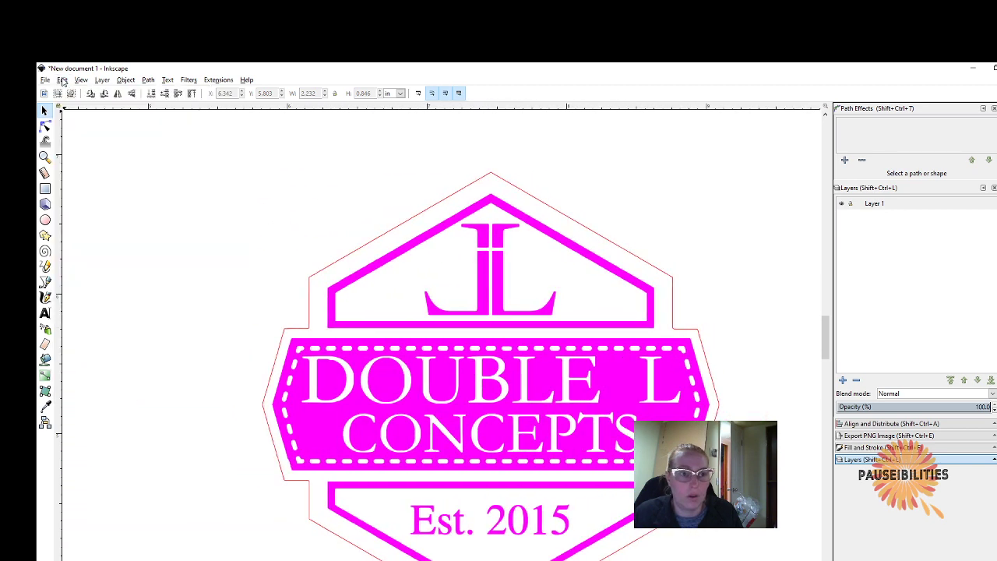
{"action": "left_click", "coordinate": [62, 80]}
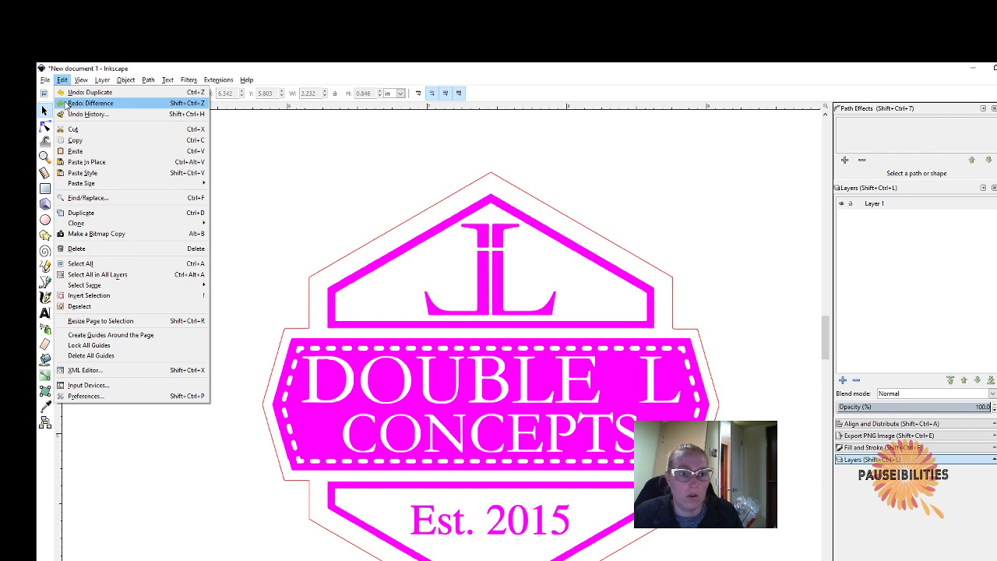
{"action": "left_click", "coordinate": [322, 193]}
- Undo the earlier duplication of the logo
{"action": "left_click_drag", "start_coordinate": [477, 560], "coordinate": [535, 560]}
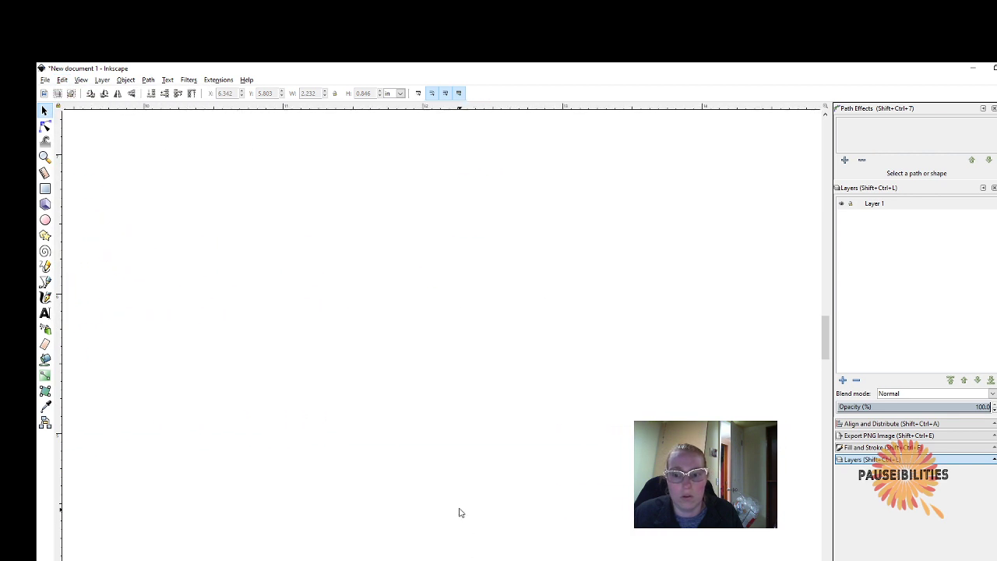
{"action": "scroll", "coordinate": [459, 512], "scroll_direction": "down", "scroll_amount": 2}
{"action": "left_click_drag", "start_coordinate": [399, 560], "coordinate": [390, 559]}
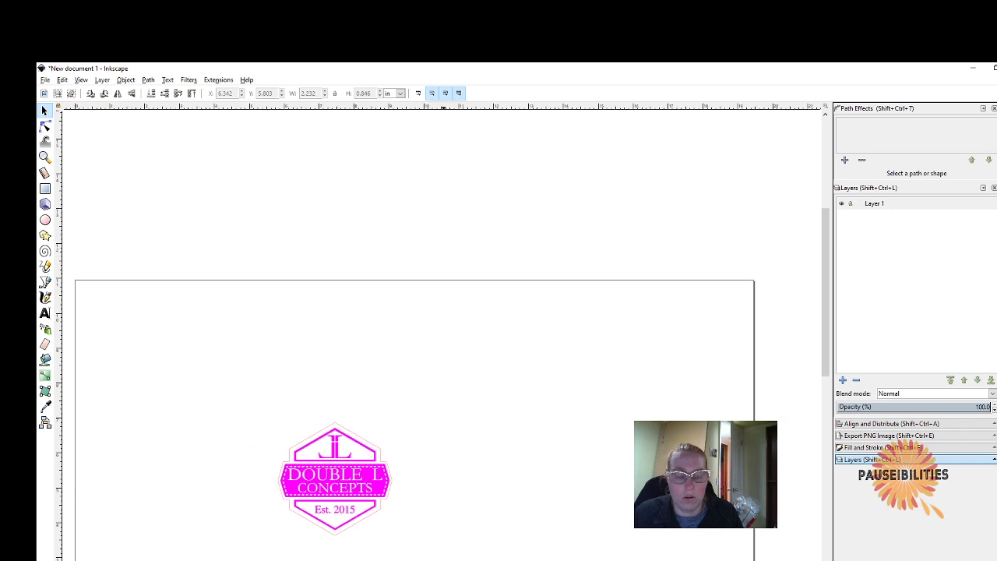
{"action": "left_click", "coordinate": [63, 80]}
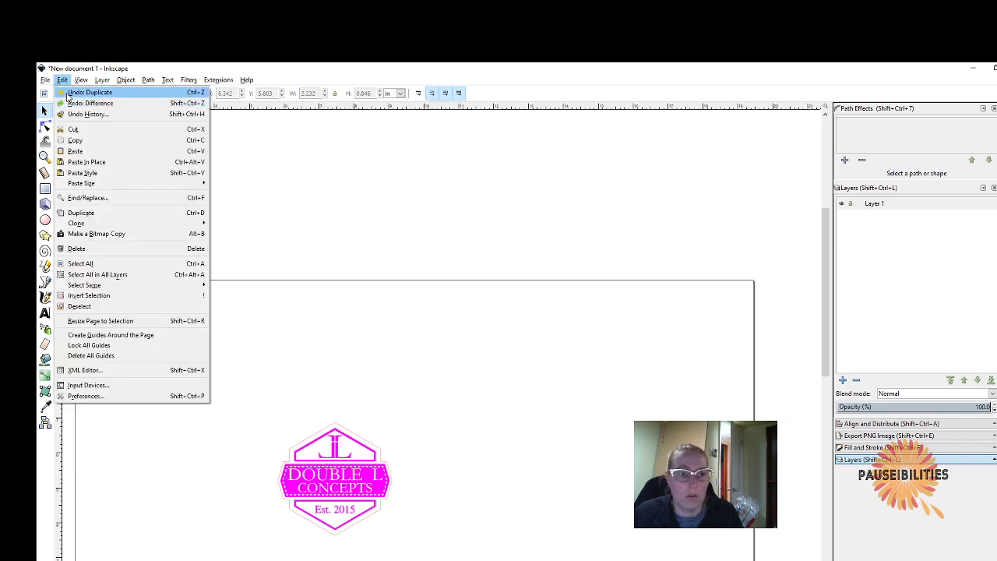
{"action": "left_click", "coordinate": [70, 92]}
{"action": "left_click", "coordinate": [308, 472]}
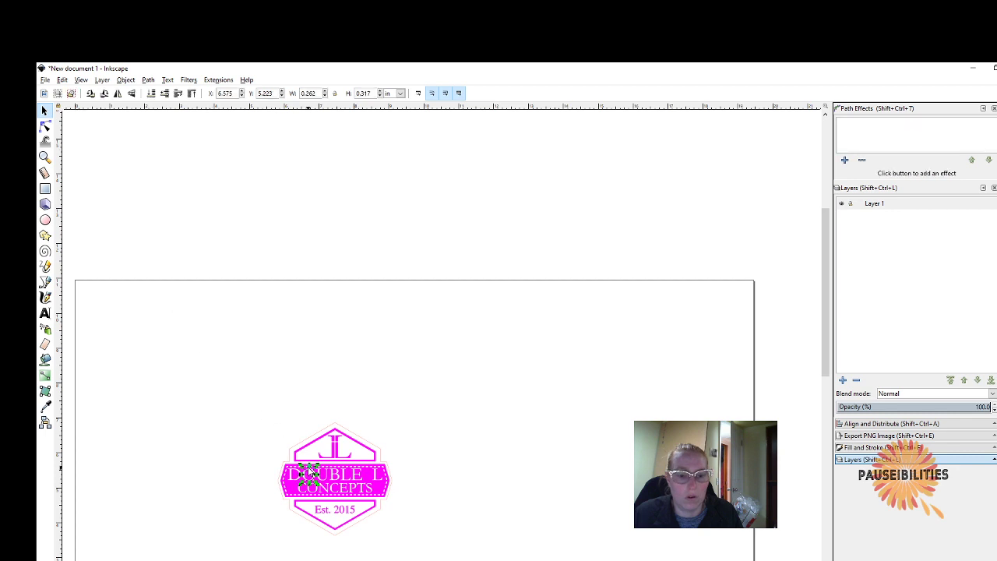
{"action": "left_click", "coordinate": [269, 419]}
- Duplicate the whole logo again and place the copy to its right at about X 15.76 in, Y 3.55 in
{"action": "left_click_drag", "start_coordinate": [291, 486], "coordinate": [324, 478]}
{"action": "key", "text": "ctrl+z"}
{"action": "left_click", "coordinate": [251, 396]}
{"action": "left_click_drag", "start_coordinate": [251, 396], "coordinate": [442, 543]}
{"action": "key", "text": "ctrl+d"}
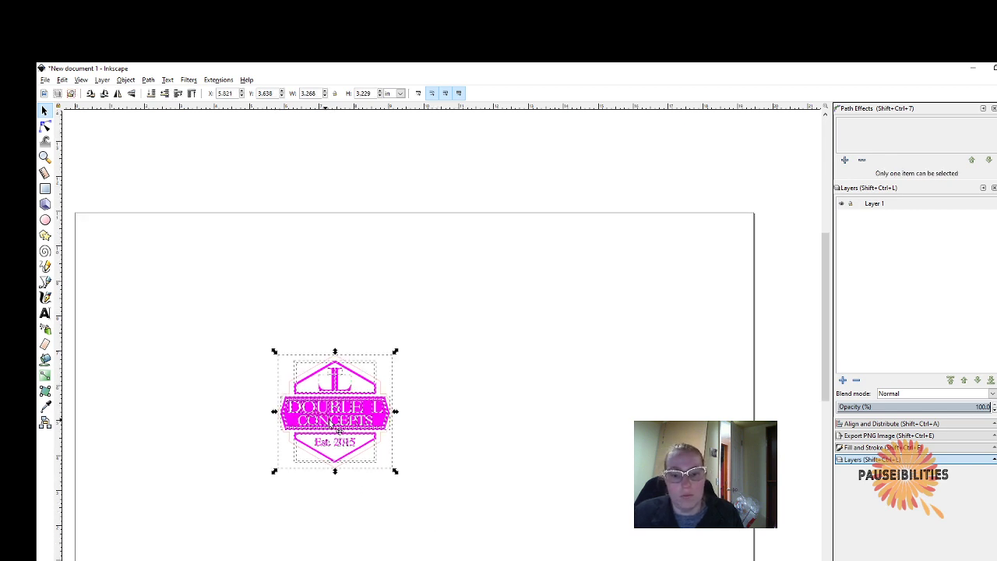
{"action": "left_click_drag", "start_coordinate": [338, 434], "coordinate": [685, 437]}
{"action": "left_click", "coordinate": [450, 442]}
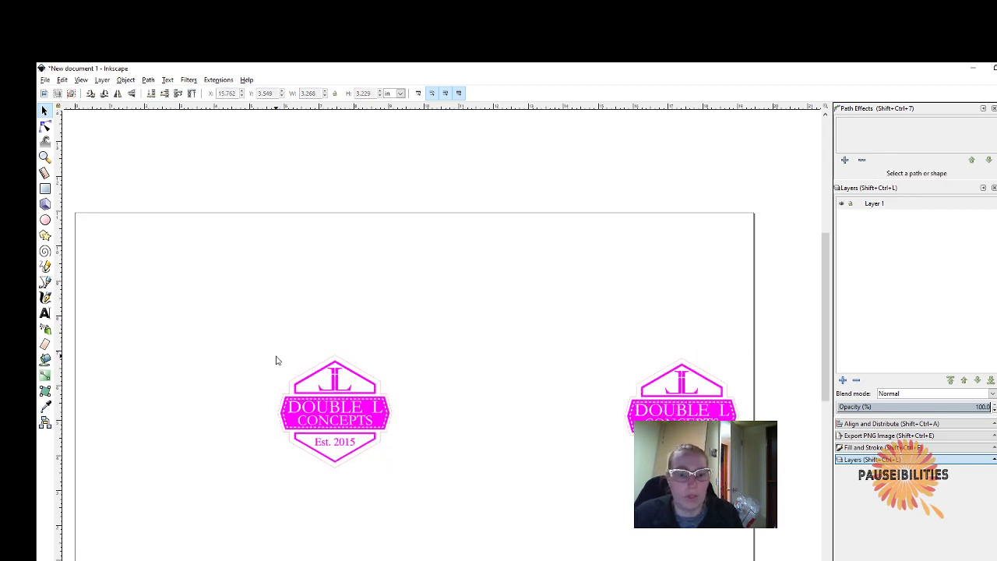
- Examine which separate inner and outer shapes make up the original logo's upper frame
{"action": "scroll", "coordinate": [259, 421], "scroll_direction": "up", "scroll_amount": 1}
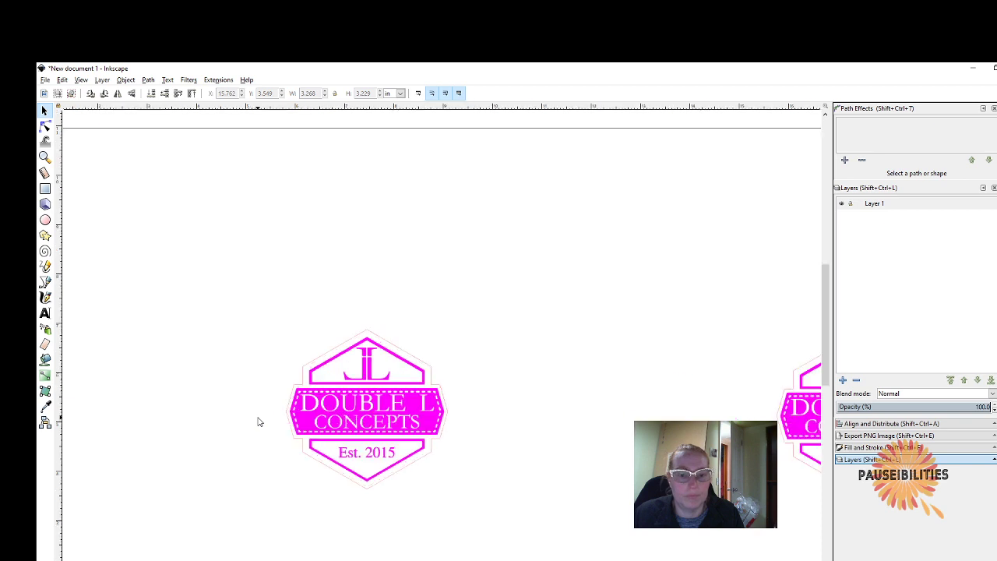
{"action": "left_click", "coordinate": [320, 367]}
{"action": "left_click", "coordinate": [288, 362]}
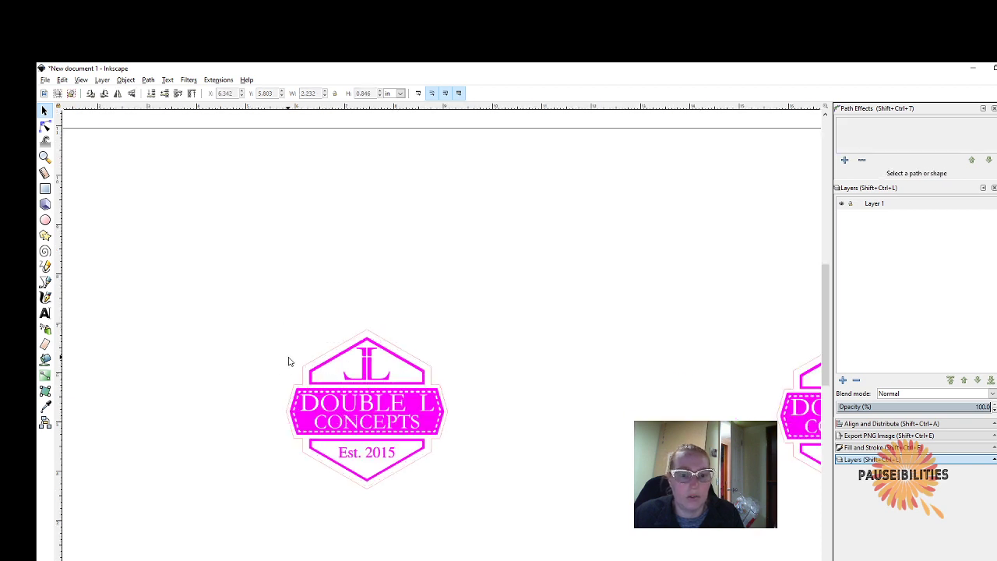
{"action": "left_click", "coordinate": [308, 371]}
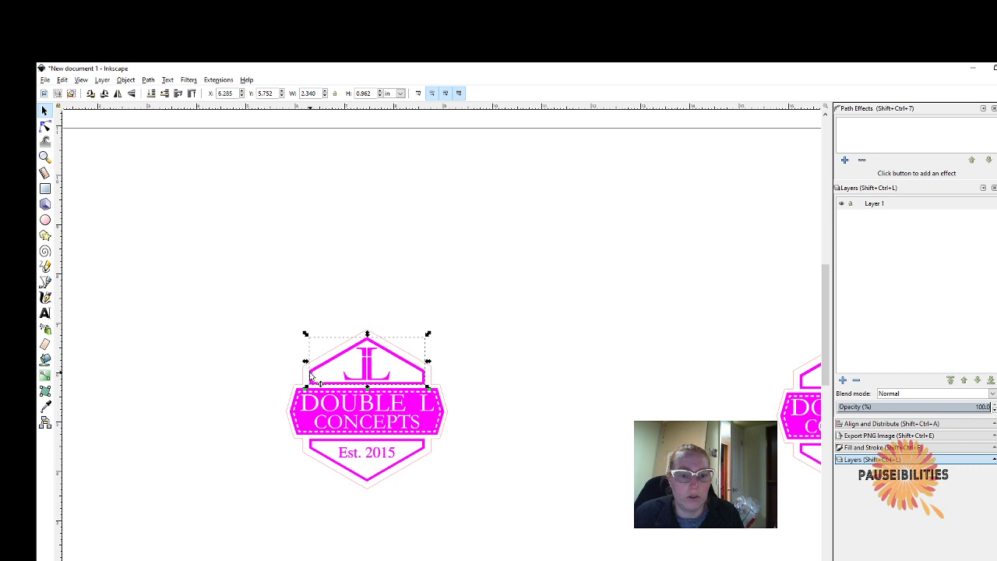
{"action": "left_click_drag", "start_coordinate": [308, 371], "coordinate": [327, 380]}
{"action": "left_click", "coordinate": [328, 380]}
{"action": "left_click", "coordinate": [291, 299]}
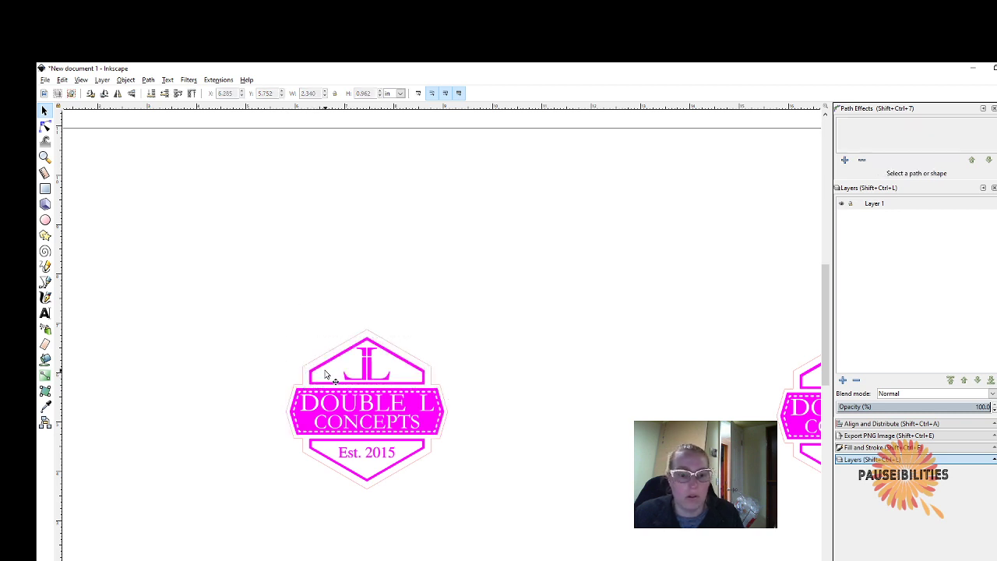
{"action": "left_click", "coordinate": [326, 371]}
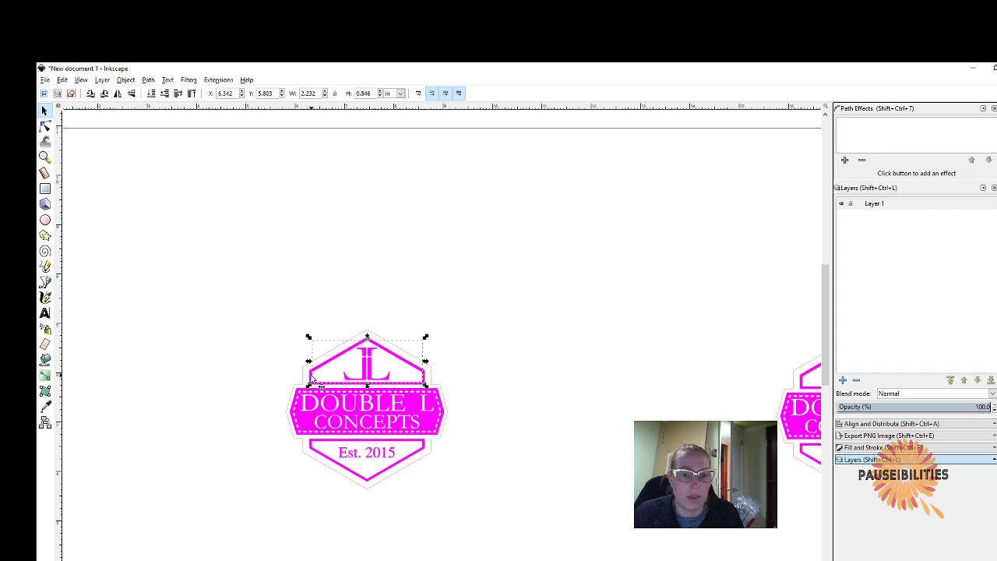
{"action": "key", "text": "Escape"}
{"action": "left_click", "coordinate": [309, 376]}
{"action": "key", "text": "Escape"}
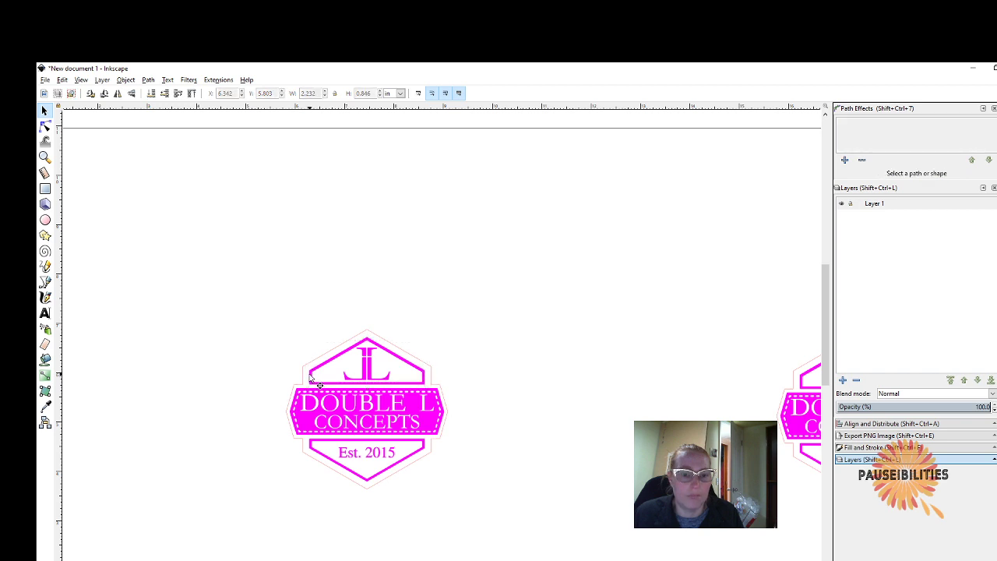
- Subtract the white inner shape from the magenta outer shape of the upper frame with Difference
{"action": "left_click", "coordinate": [309, 376]}
{"action": "scroll", "coordinate": [310, 377], "scroll_direction": "up", "scroll_amount": 5}
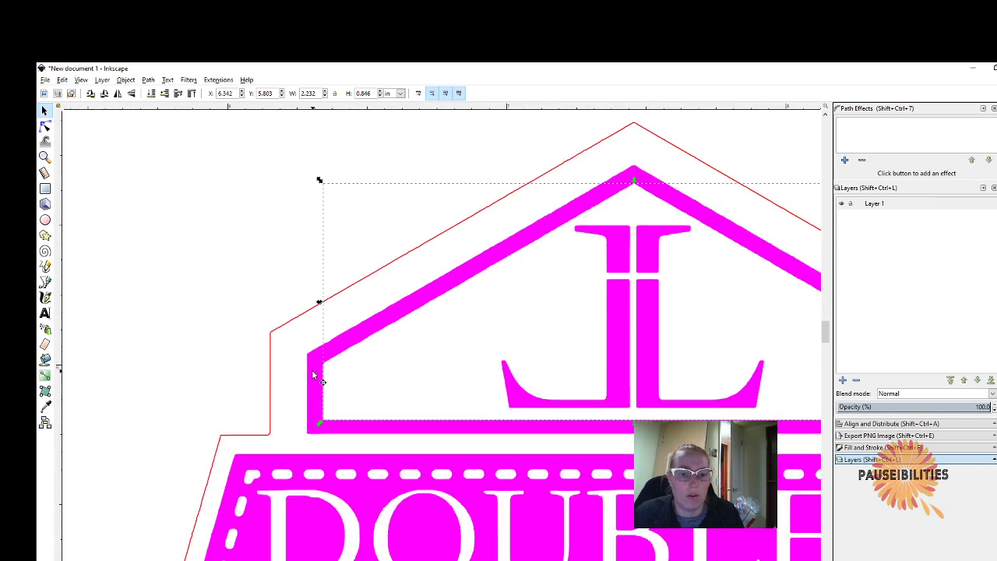
{"action": "left_click", "coordinate": [312, 374], "text": "shift"}
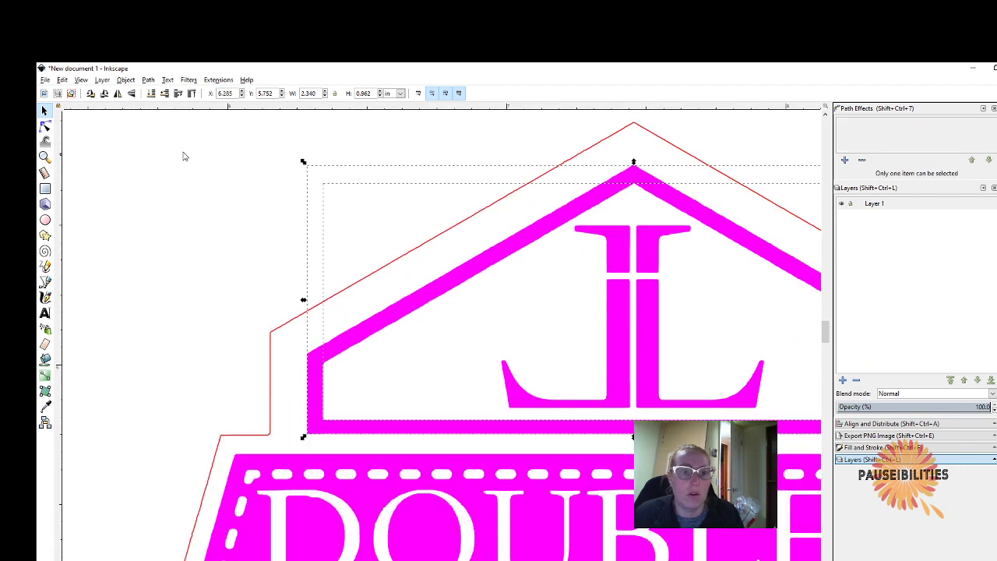
{"action": "left_click", "coordinate": [147, 81]}
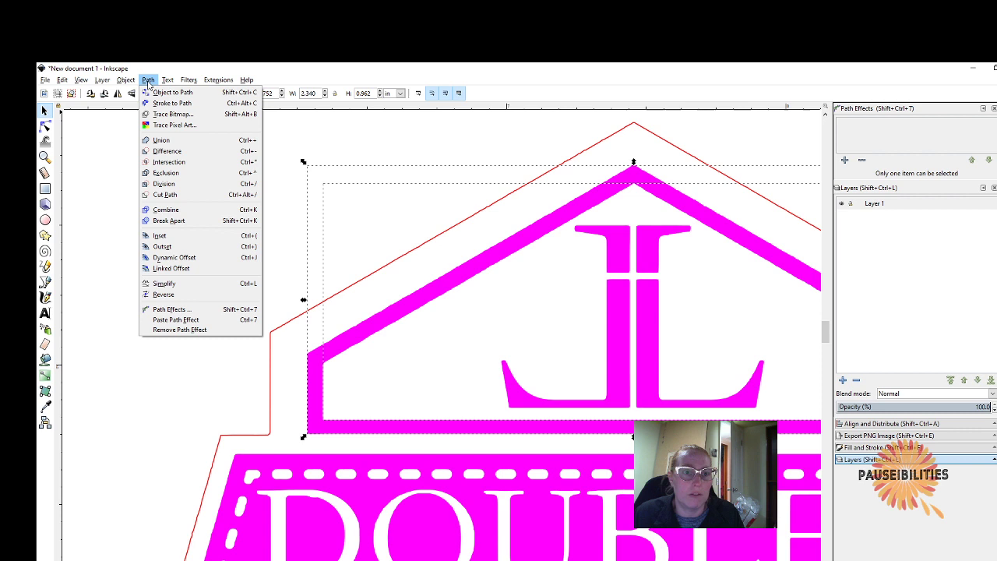
{"action": "left_click", "coordinate": [168, 148]}
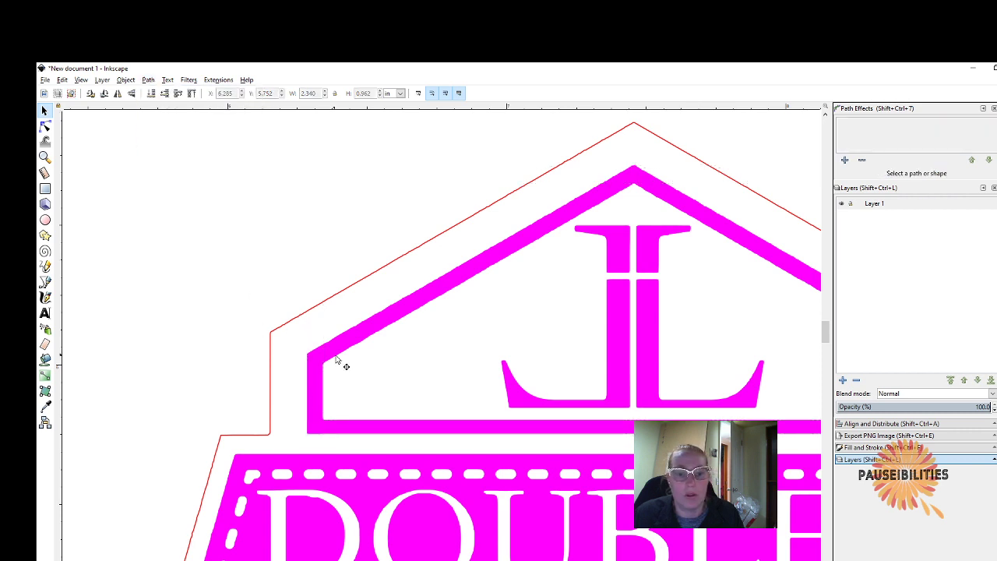
- Try moving the upper frame aside to check its cut-out centre, undo the moves and deselect it
{"action": "left_click_drag", "start_coordinate": [343, 351], "coordinate": [244, 291]}
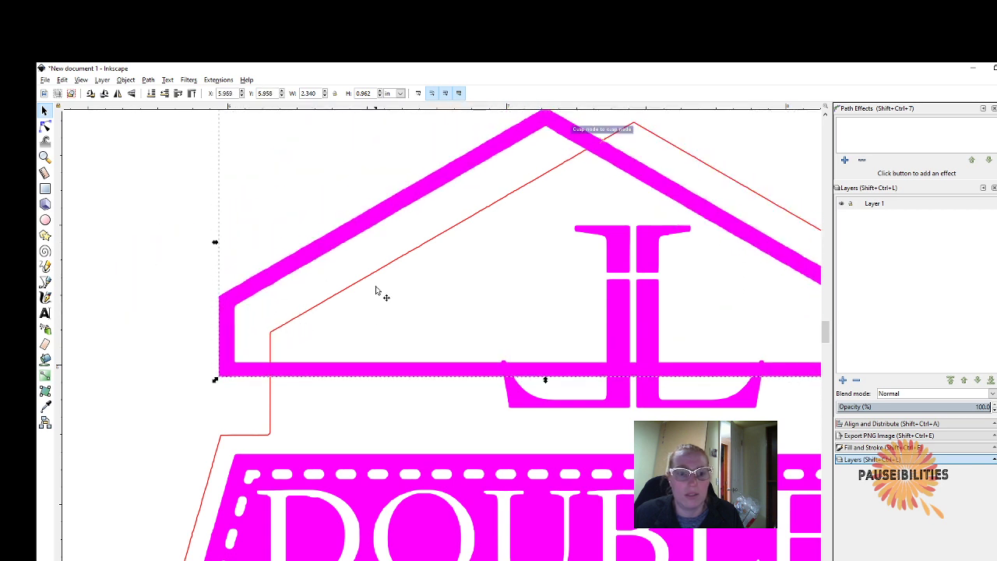
{"action": "left_click_drag", "start_coordinate": [326, 253], "coordinate": [403, 302]}
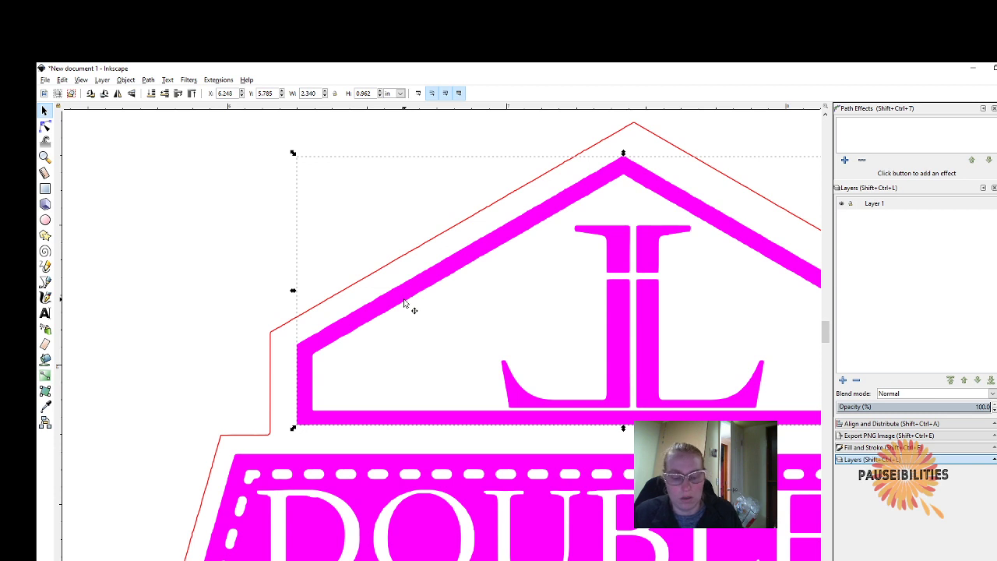
{"action": "key", "text": "ctrl+z"}
{"action": "key", "text": "ctrl+z"}
{"action": "key", "text": "ctrl+z"}
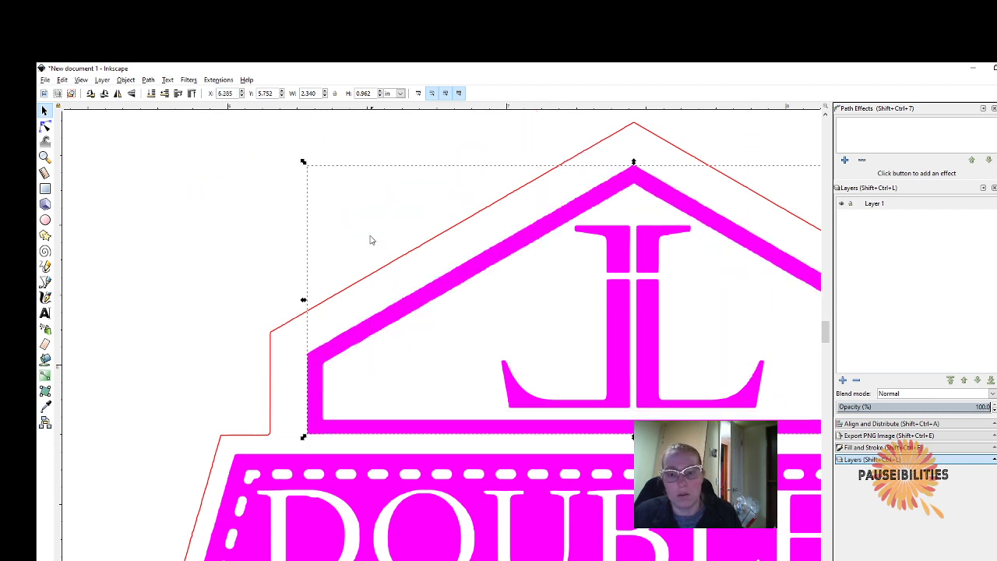
{"action": "left_click", "coordinate": [294, 225]}
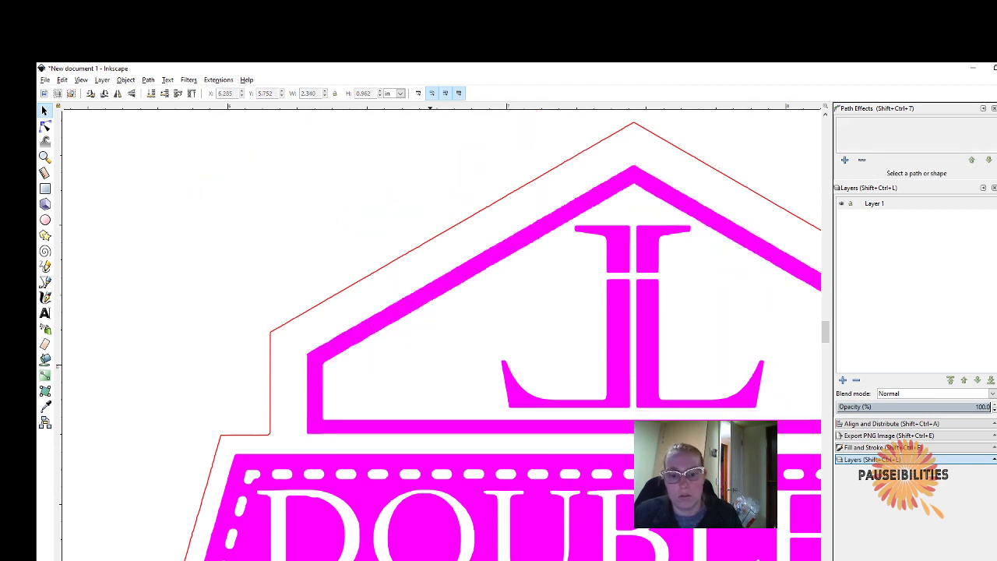
{"action": "scroll", "coordinate": [314, 362], "scroll_direction": "down", "scroll_amount": 5}
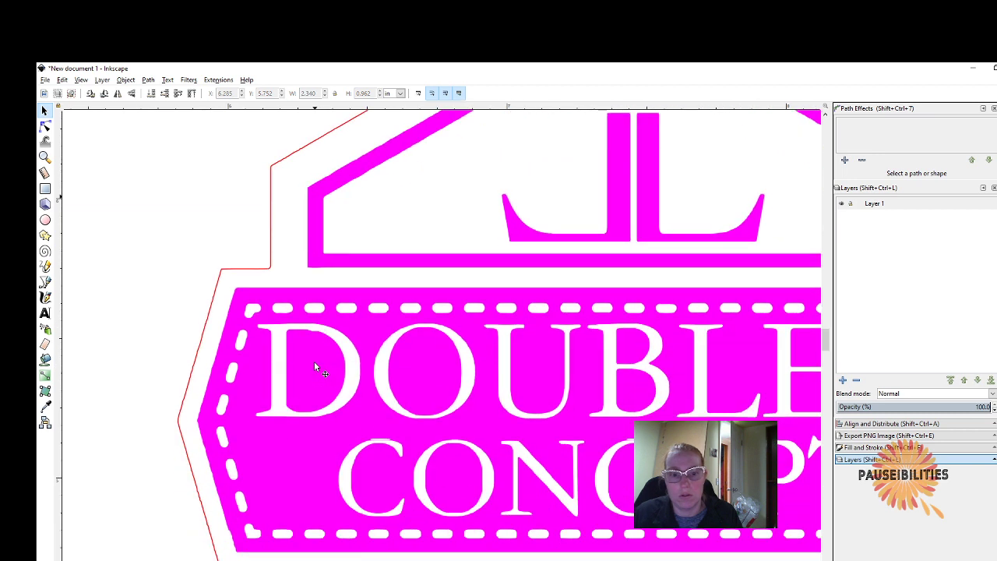
{"action": "scroll", "coordinate": [163, 289], "scroll_direction": "down", "scroll_amount": 1}
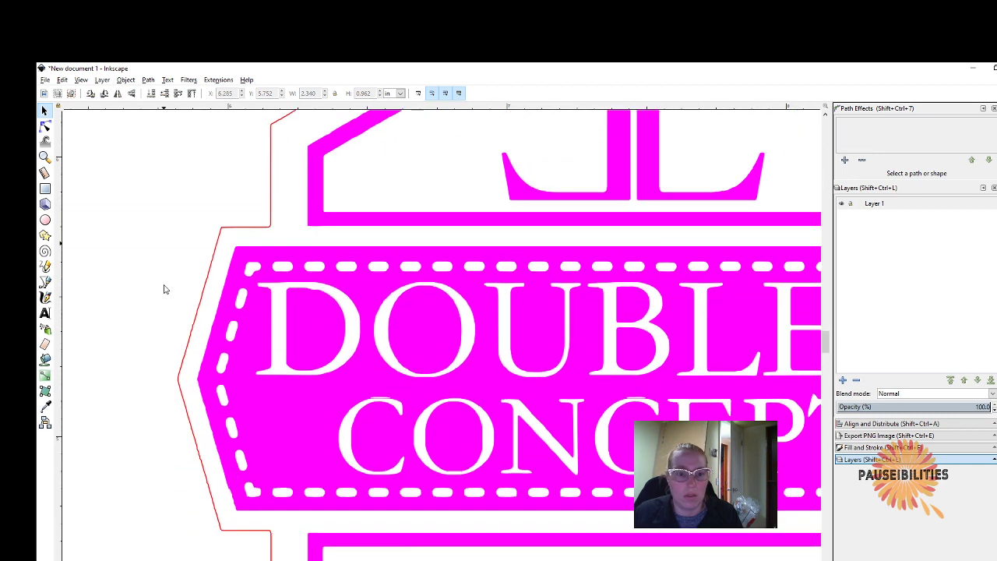
{"action": "left_click", "coordinate": [243, 295]}
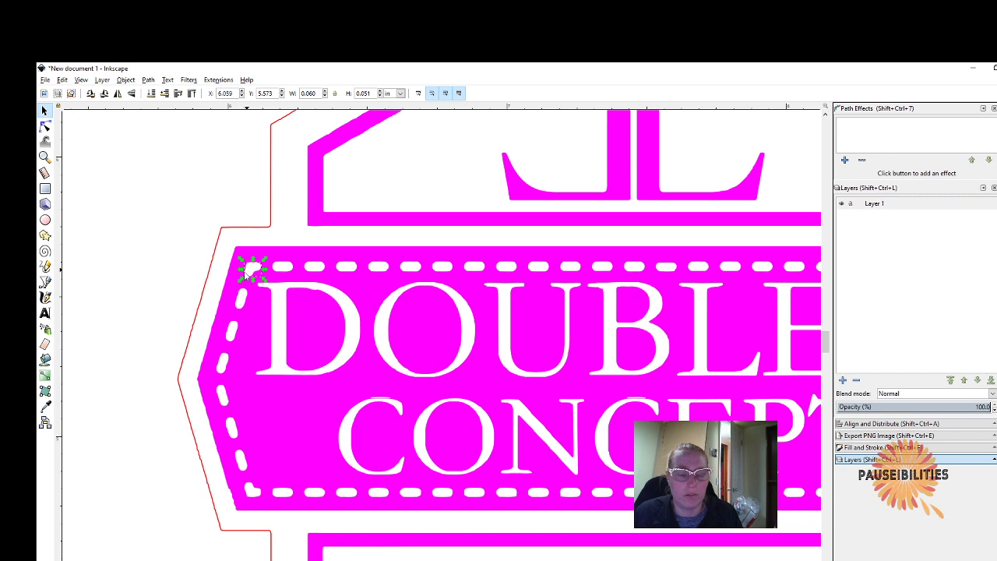
{"action": "left_click", "coordinate": [234, 286]}
{"action": "left_click_drag", "start_coordinate": [233, 286], "coordinate": [245, 289]}
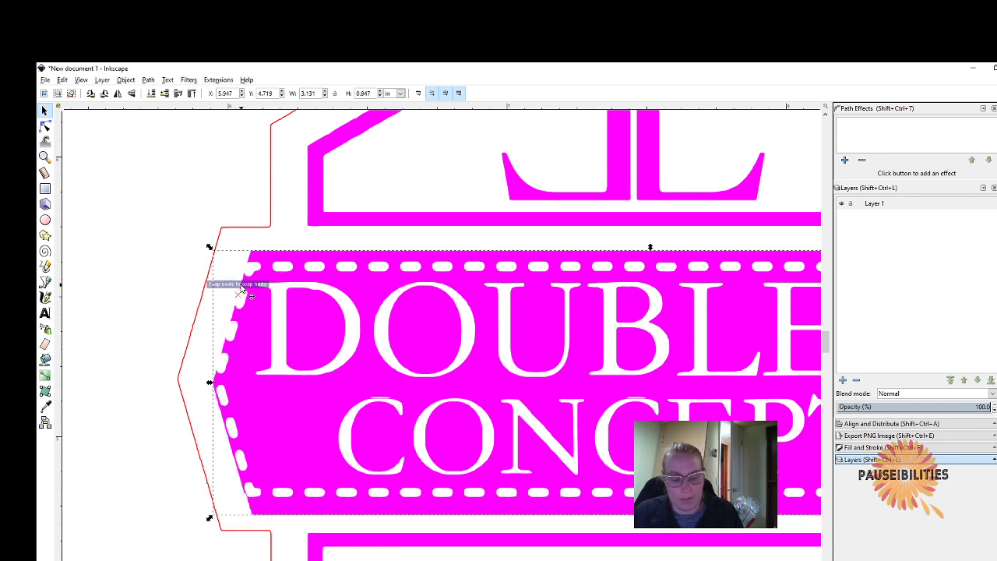
{"action": "key", "text": "ctrl+z"}
{"action": "left_click", "coordinate": [166, 224]}
- Subtract the white upper-left corner dash from the magenta text banner with Difference
{"action": "left_click", "coordinate": [255, 268]}
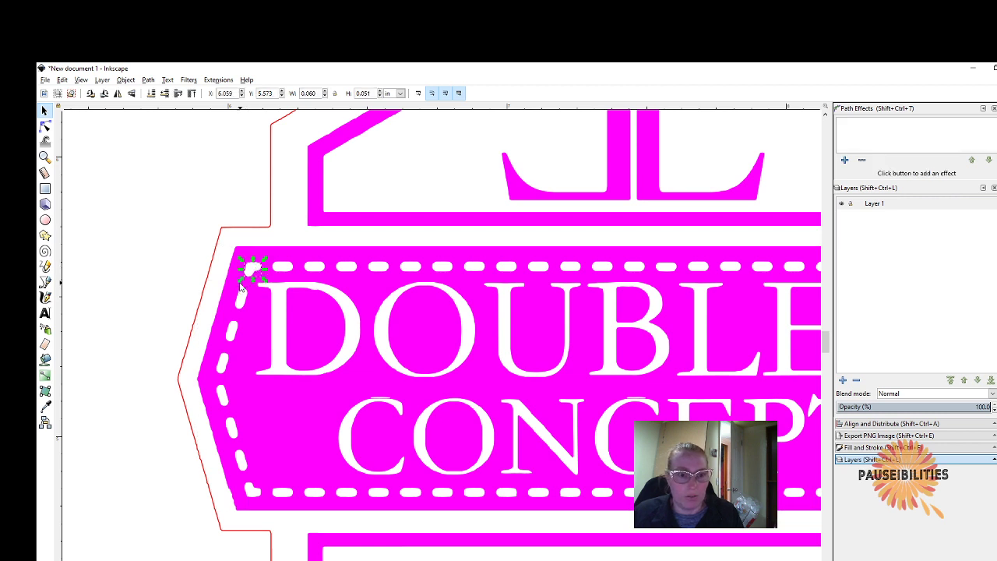
{"action": "left_click", "coordinate": [229, 293]}
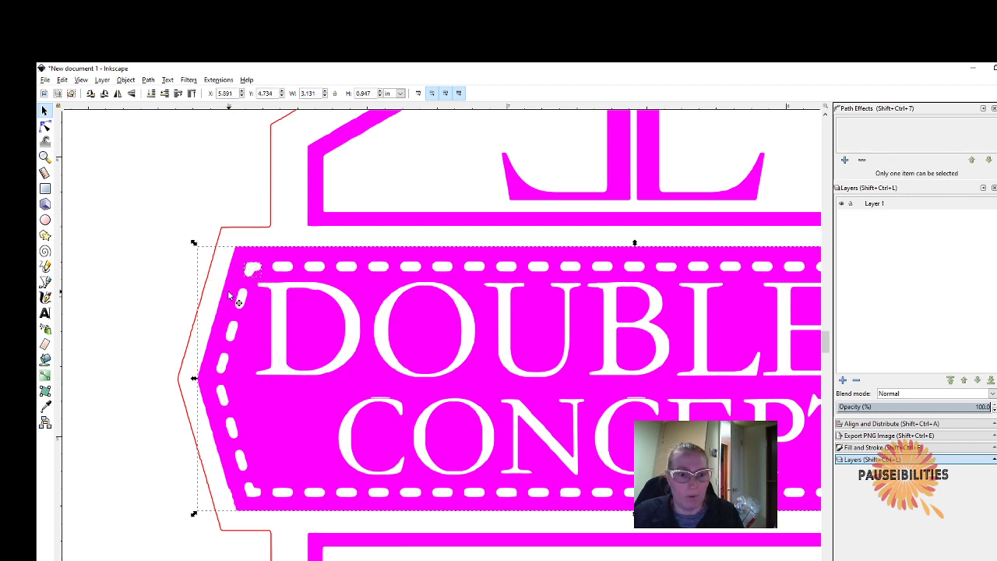
{"action": "left_click", "coordinate": [148, 80]}
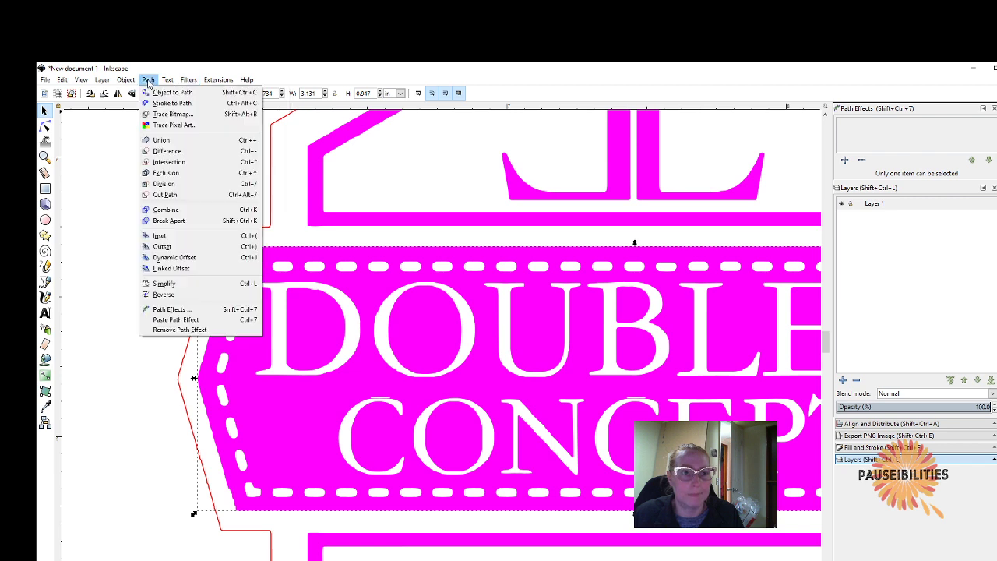
{"action": "left_click", "coordinate": [166, 151]}
- Subtract the white dash directly below the upper-left corner dash from the magenta banner with Difference
{"action": "left_click", "coordinate": [237, 299]}
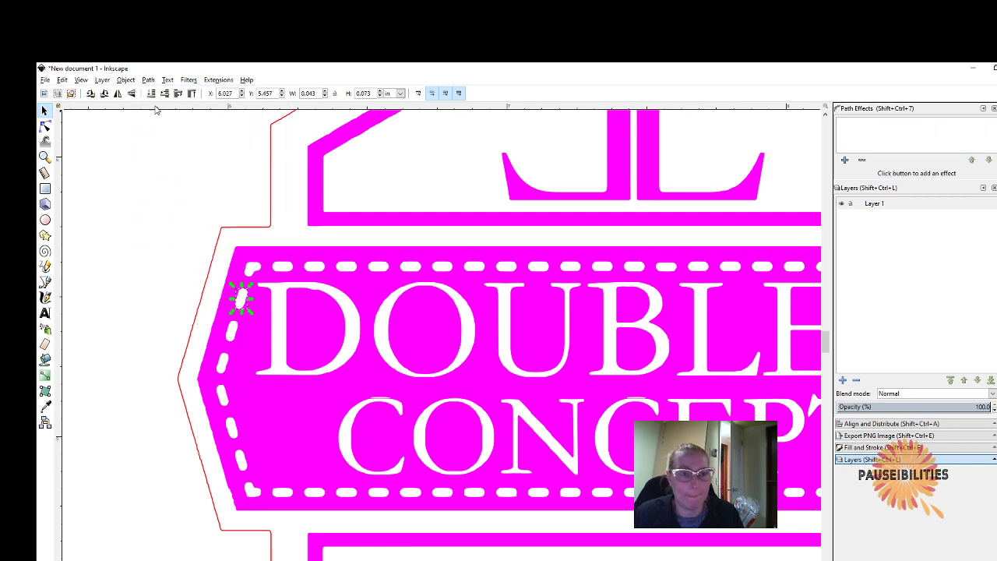
{"action": "left_click", "coordinate": [239, 264], "text": "shift"}
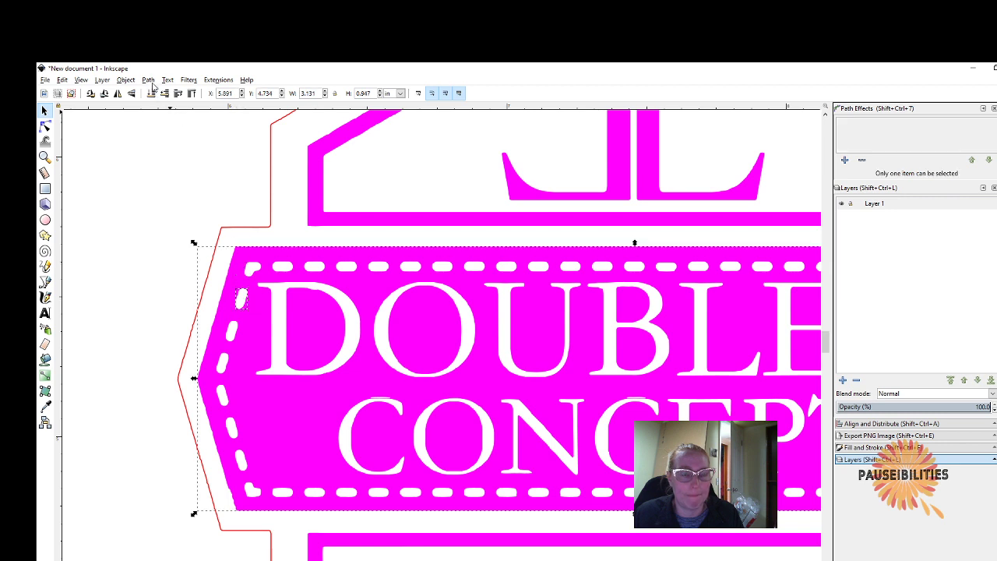
{"action": "left_click", "coordinate": [148, 80]}
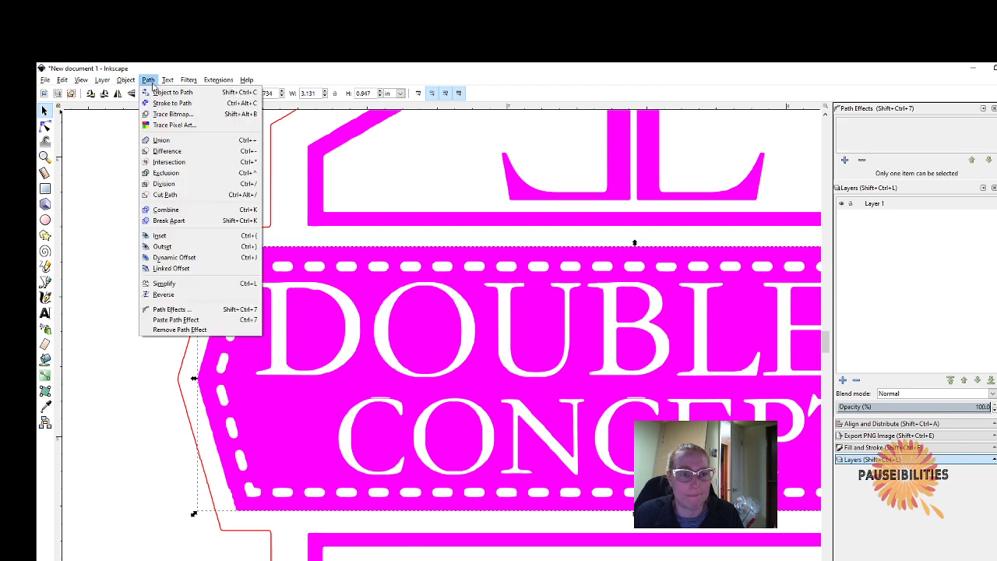
{"action": "left_click", "coordinate": [167, 151]}
- Subtract the third and fourth white dashes down the banner's left edge from the magenta banner, one at a time, with Difference
{"action": "left_click", "coordinate": [230, 331]}
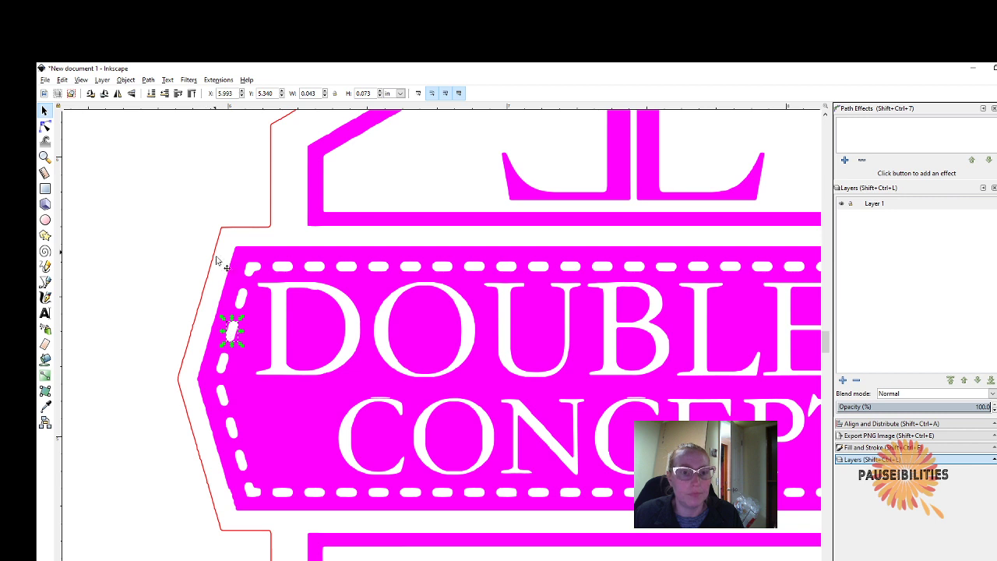
{"action": "left_click", "coordinate": [230, 282]}
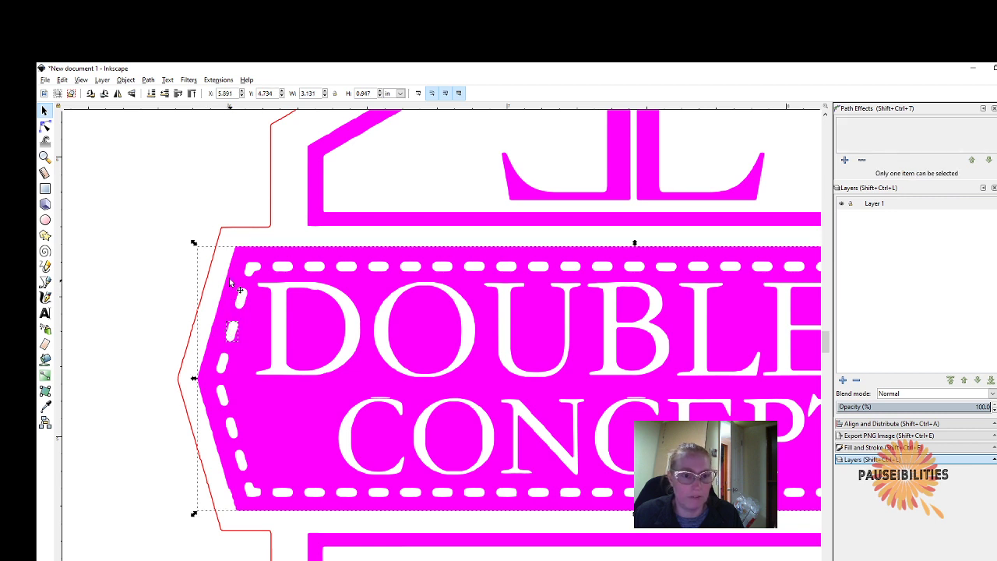
{"action": "left_click", "coordinate": [148, 80]}
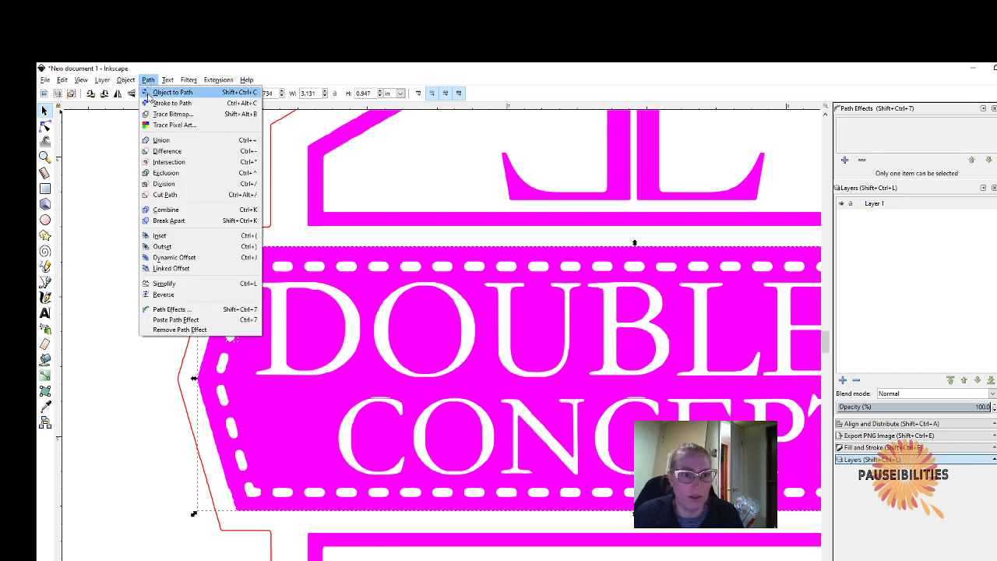
{"action": "left_click", "coordinate": [159, 153]}
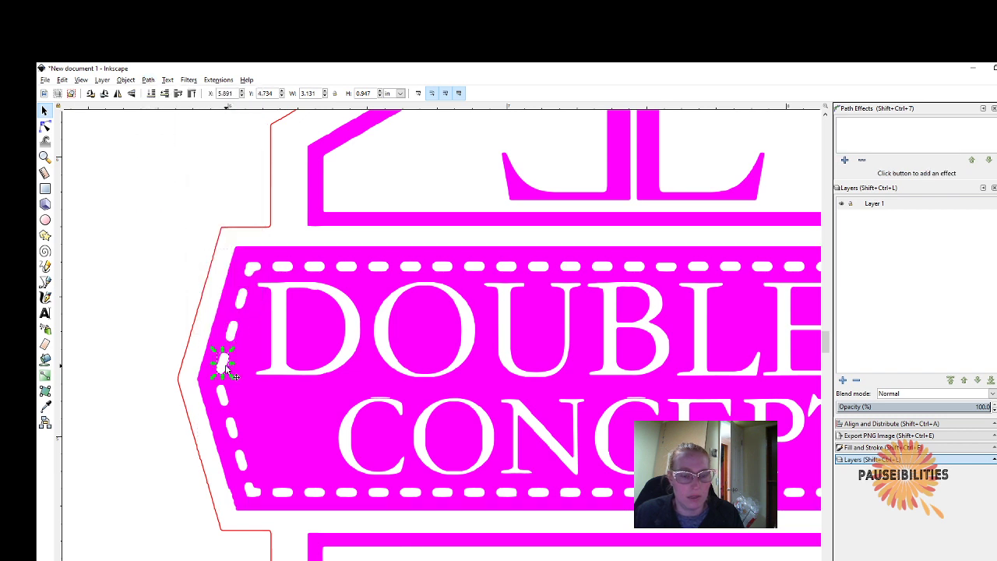
{"action": "left_click", "coordinate": [149, 81]}
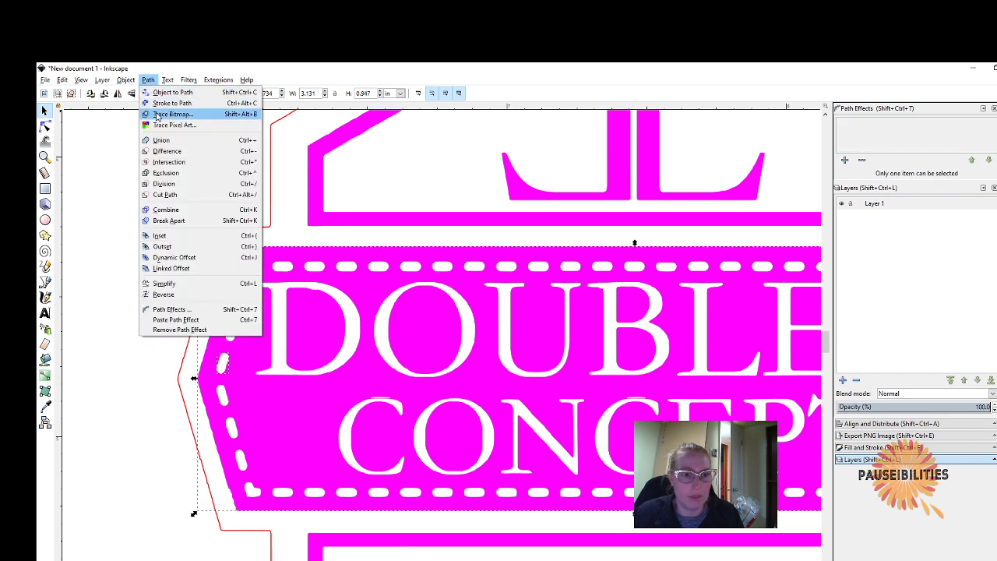
{"action": "left_click", "coordinate": [160, 162]}
- Subtract the fifth white dash, just below the banner's left tip, from the magenta banner with Difference and deselect it
{"action": "left_click", "coordinate": [221, 394]}
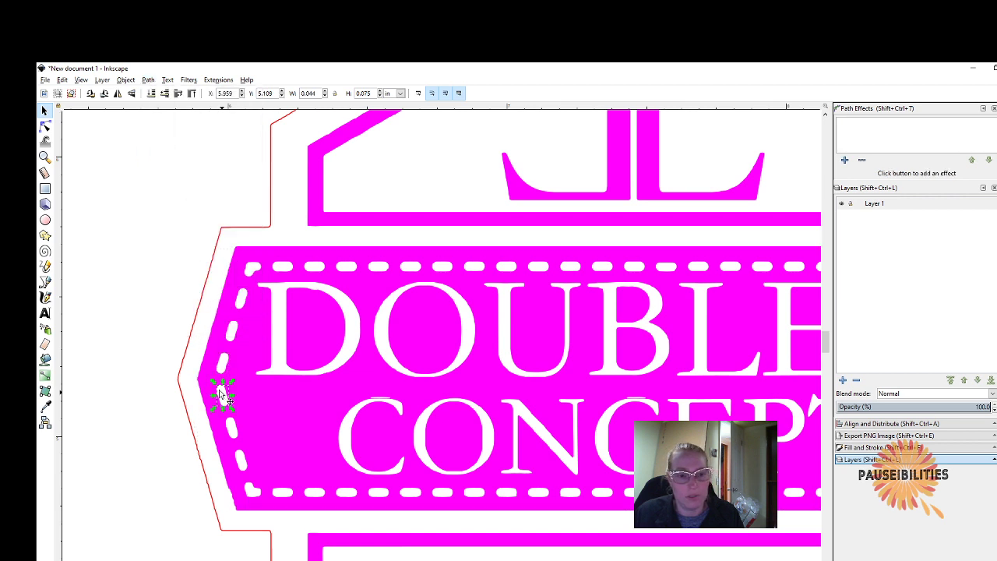
{"action": "left_click", "coordinate": [212, 390], "text": "shift"}
{"action": "left_click", "coordinate": [148, 82]}
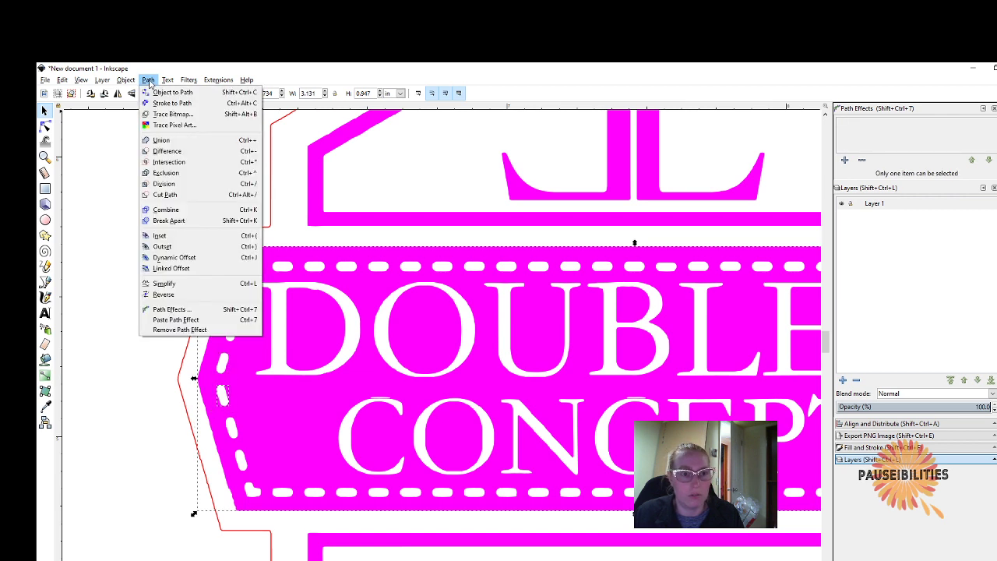
{"action": "left_click", "coordinate": [162, 161]}
{"action": "left_click", "coordinate": [117, 312]}
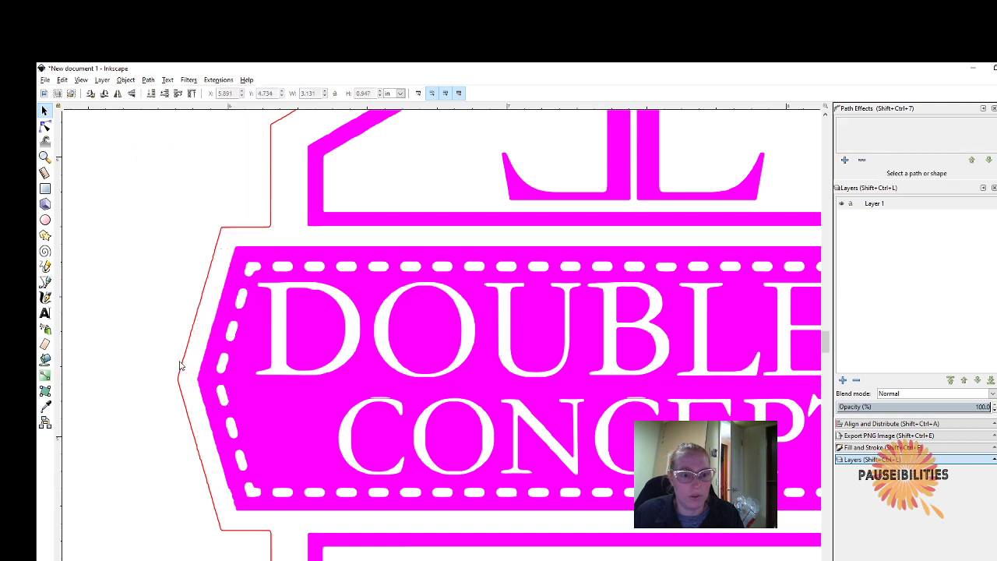
- Try to subtract the sixth and seventh left-edge dashes from the banner together with Difference, and undo it
{"action": "left_click", "coordinate": [236, 434]}
{"action": "left_click", "coordinate": [242, 471], "text": "shift"}
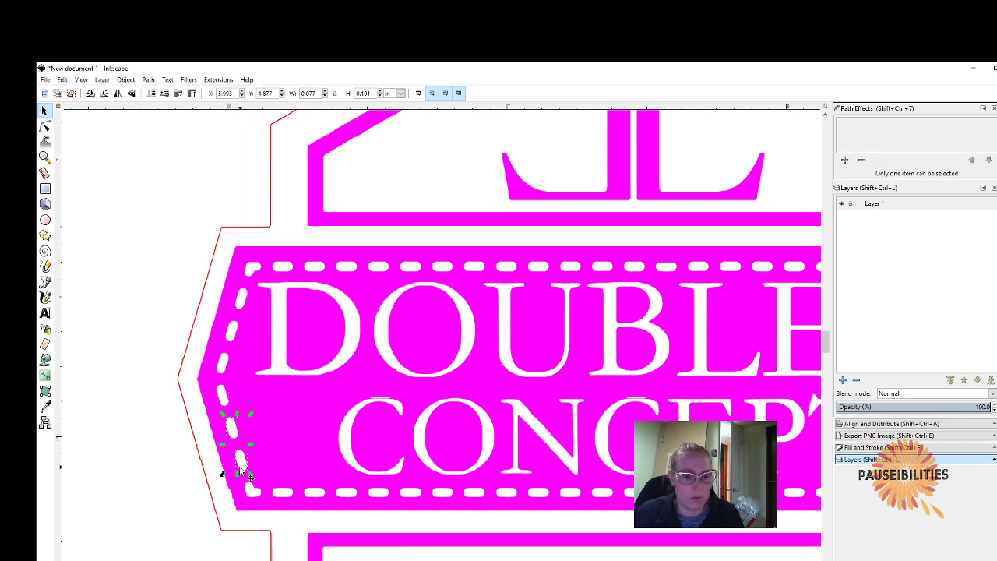
{"action": "left_click", "coordinate": [204, 343]}
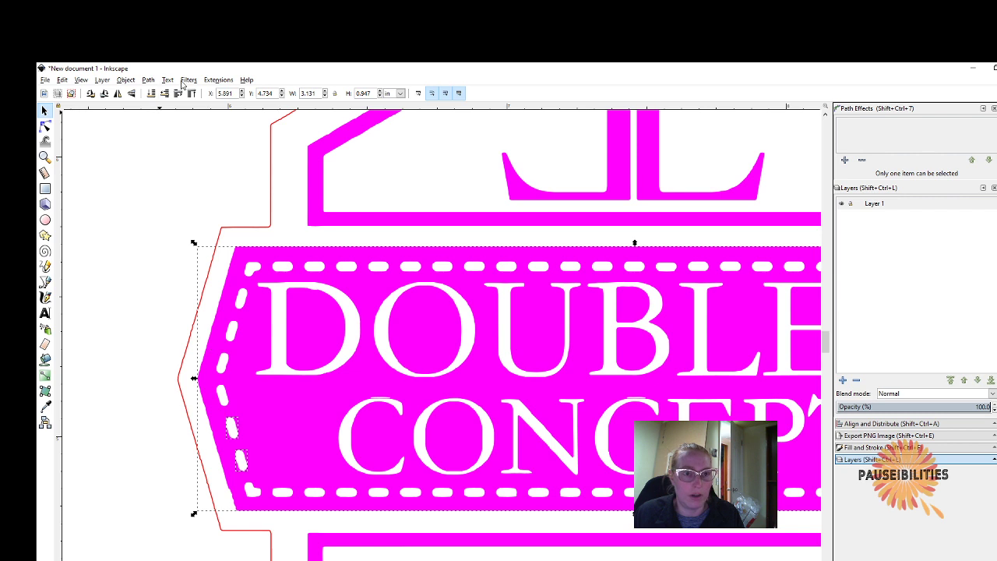
{"action": "left_click", "coordinate": [148, 80]}
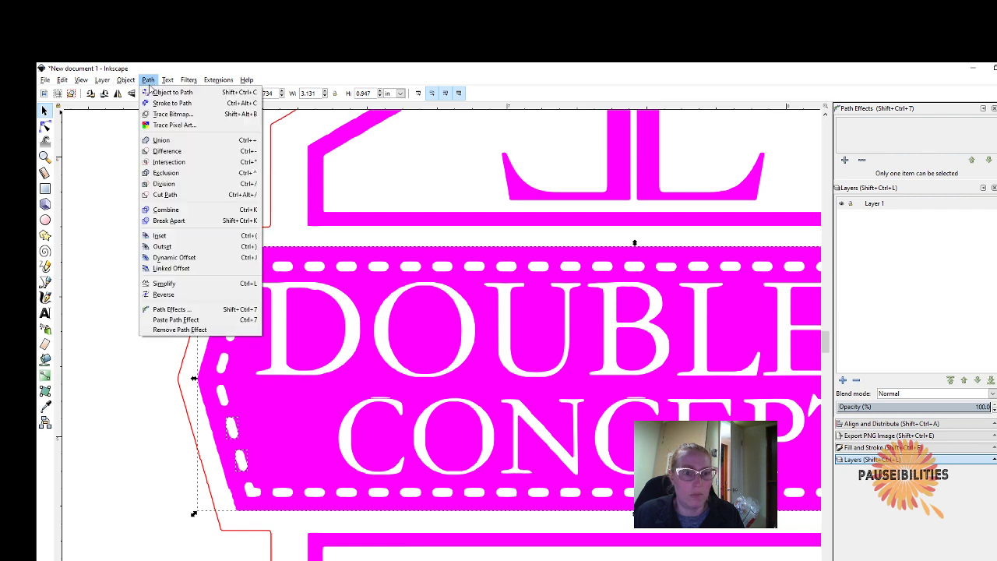
{"action": "left_click", "coordinate": [165, 151]}
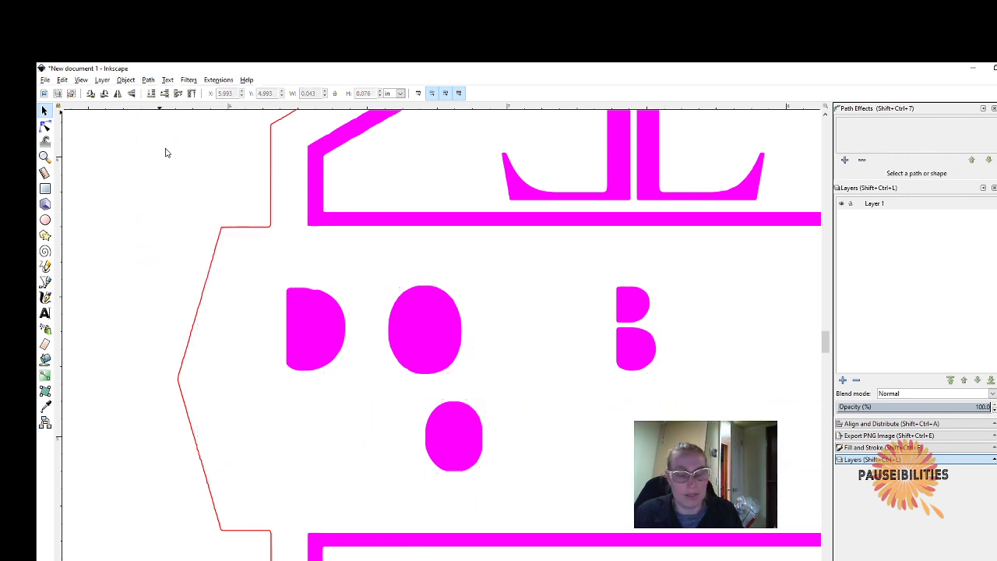
{"action": "key", "text": "ctrl+z"}
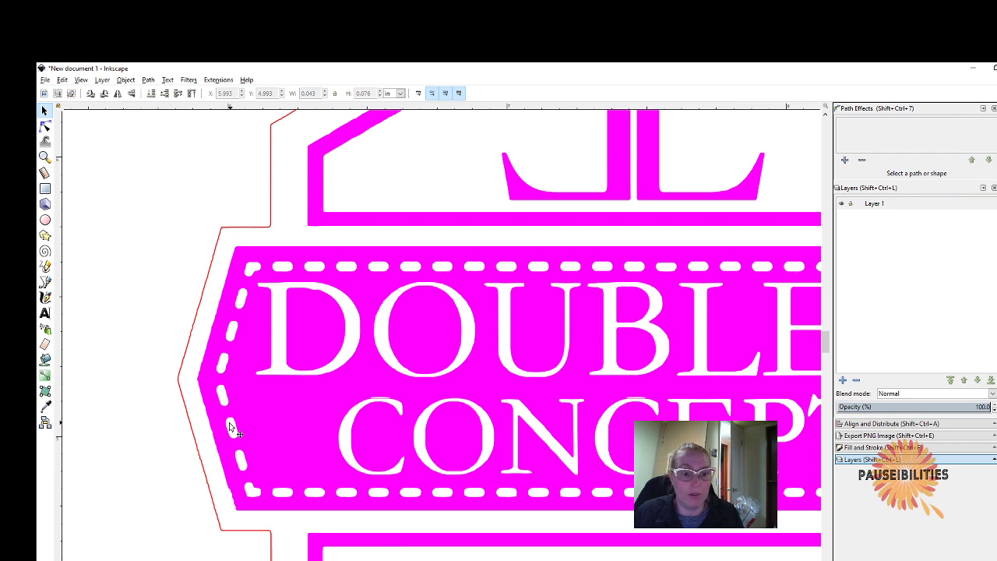
- Check the banner's nodes for the dashes already cut out, and subtract the sixth left-edge dash alone with Difference
{"action": "left_click", "coordinate": [227, 399]}
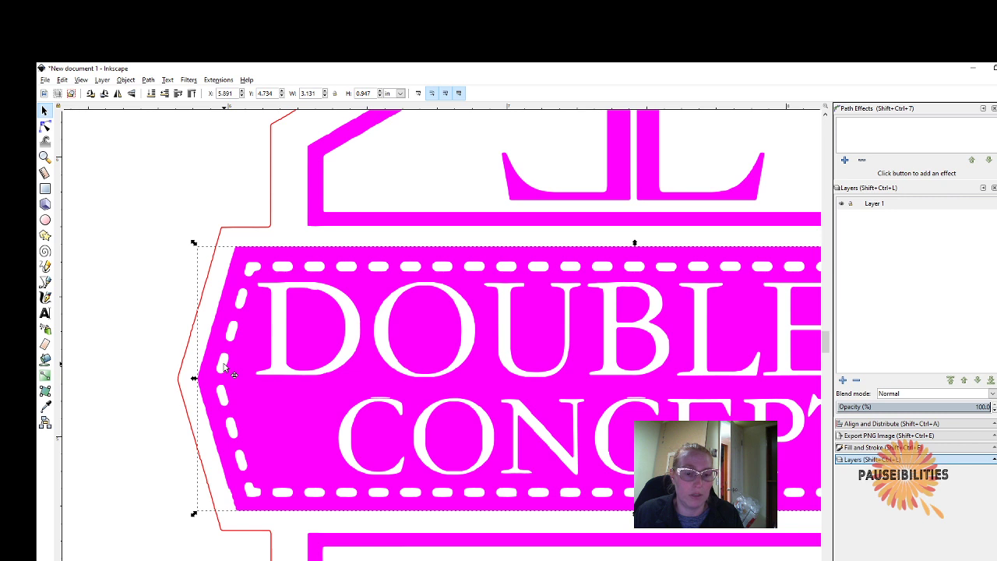
{"action": "double_click", "coordinate": [225, 368]}
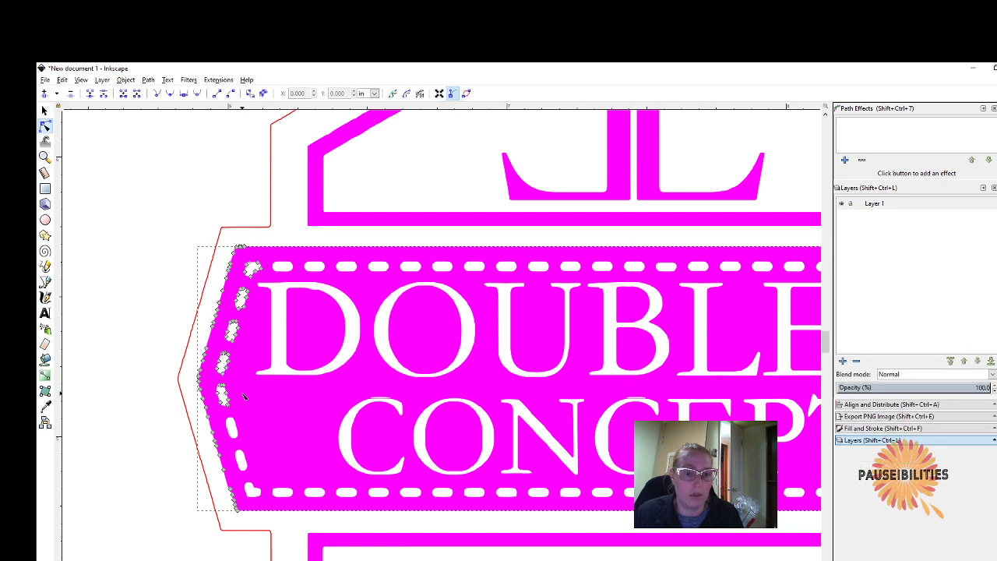
{"action": "left_click", "coordinate": [44, 111]}
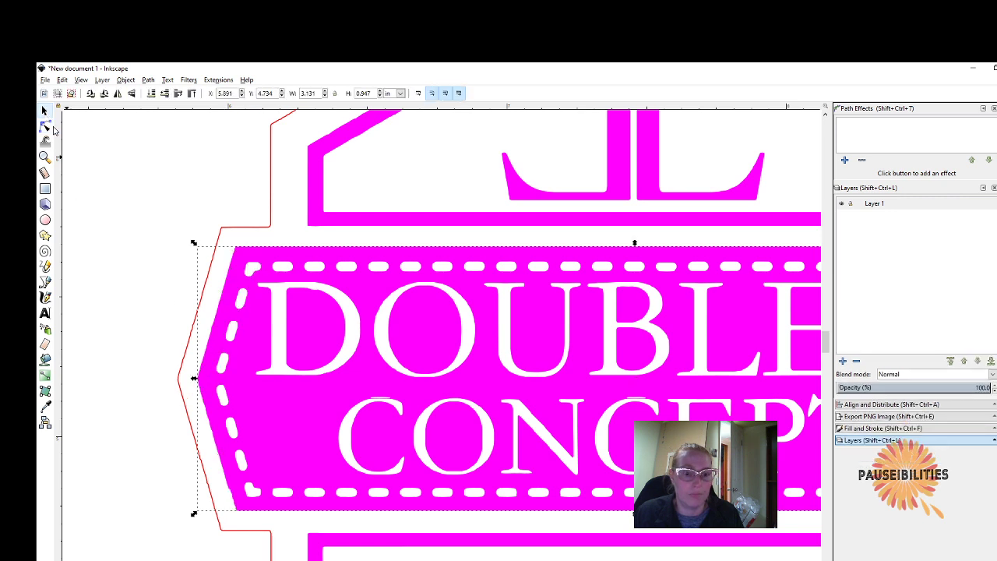
{"action": "left_click", "coordinate": [229, 424], "text": "shift"}
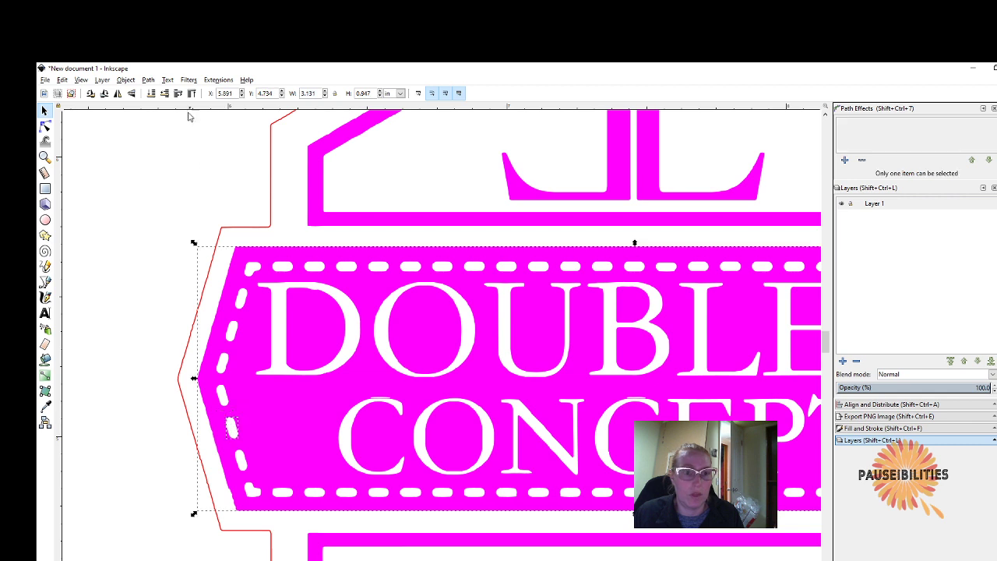
{"action": "left_click", "coordinate": [152, 82]}
{"action": "left_click", "coordinate": [166, 153]}
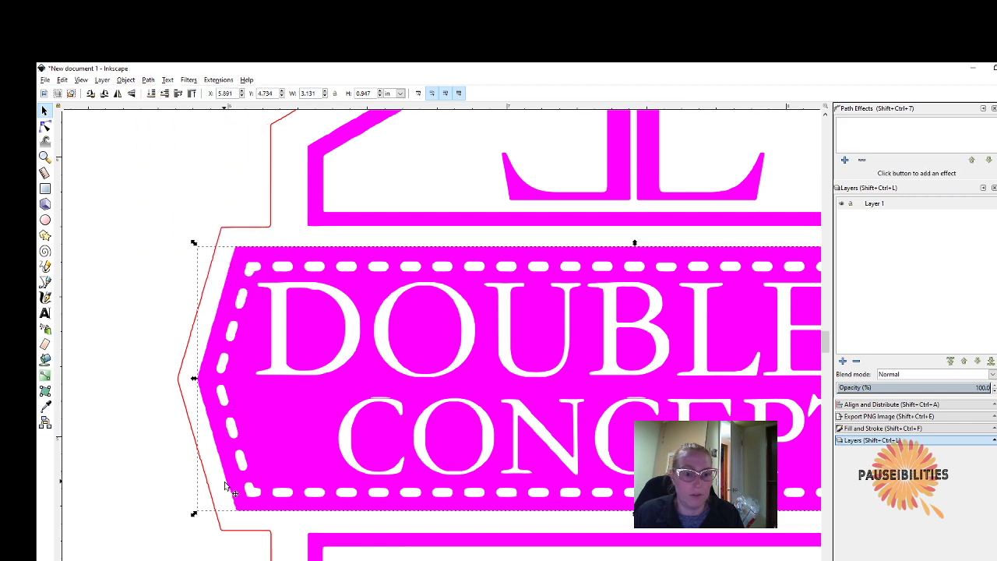
- Subtract the seventh left-edge dash, just above the lower-left corner dash, from the banner with Difference and deselect it
{"action": "left_click", "coordinate": [240, 459], "text": "shift"}
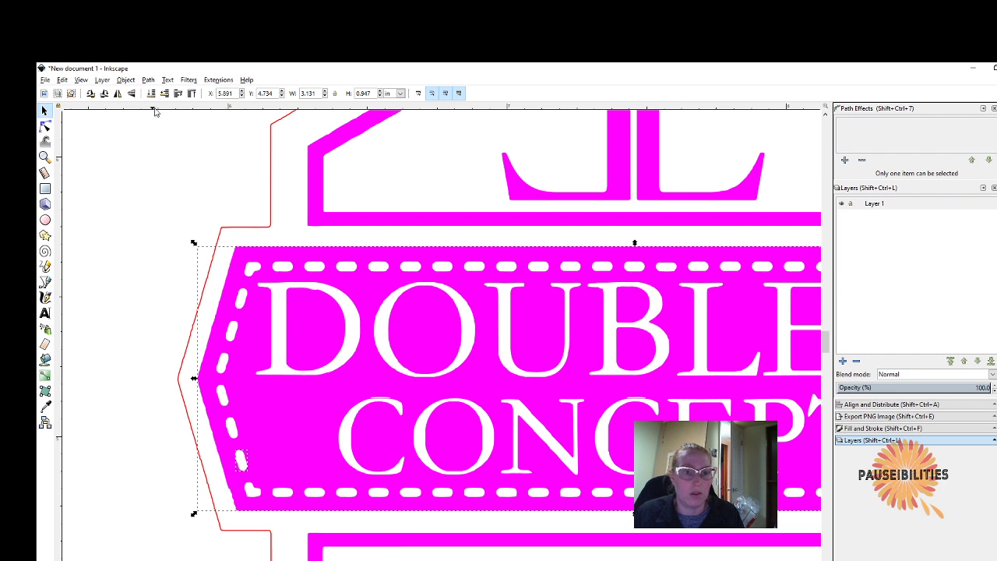
{"action": "left_click", "coordinate": [148, 80]}
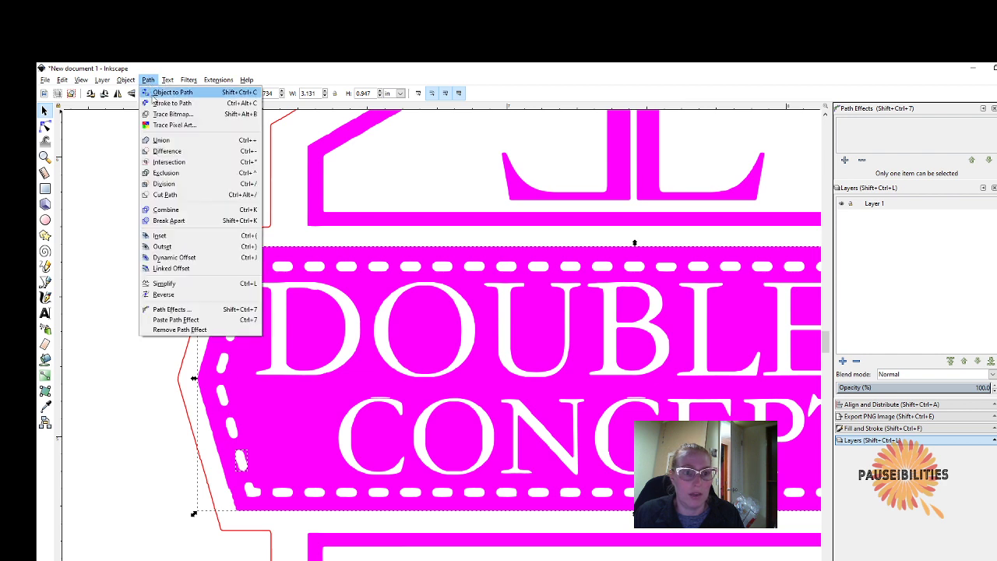
{"action": "left_click", "coordinate": [166, 153]}
{"action": "left_click", "coordinate": [162, 404]}
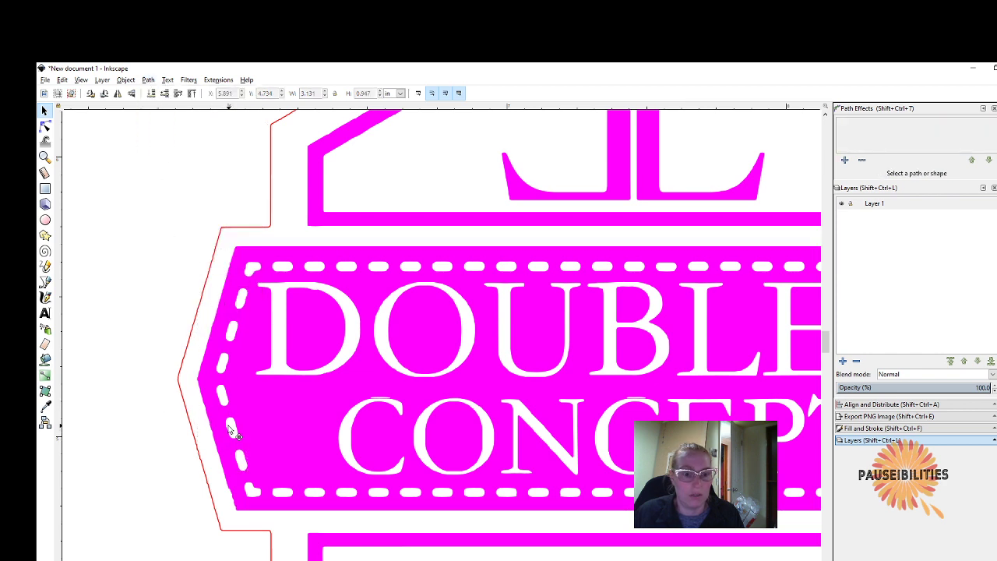
- Examine the banner's nodes to see which left-edge dashes are part of its path
{"action": "left_click", "coordinate": [233, 432]}
{"action": "key", "text": "n"}
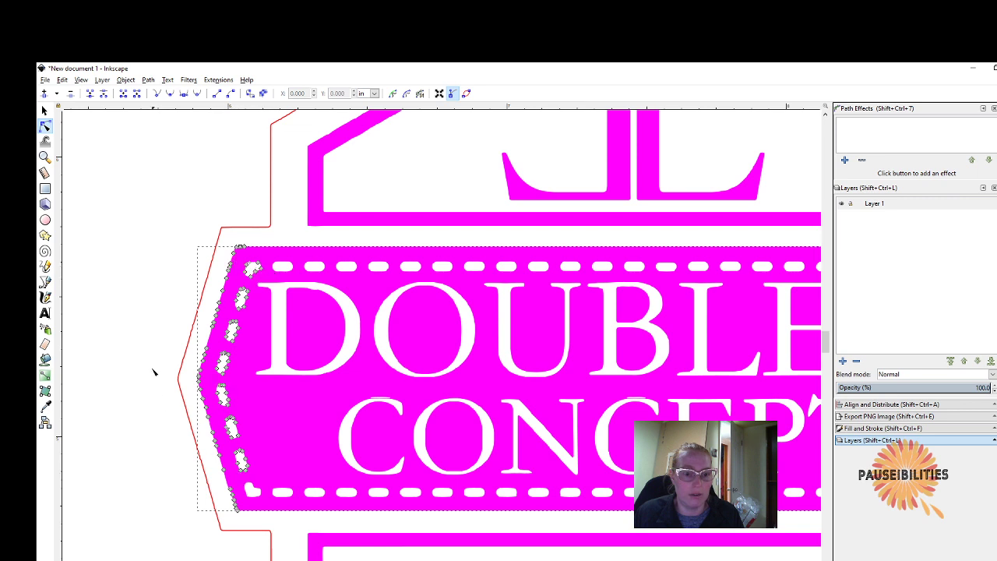
{"action": "left_click", "coordinate": [44, 110]}
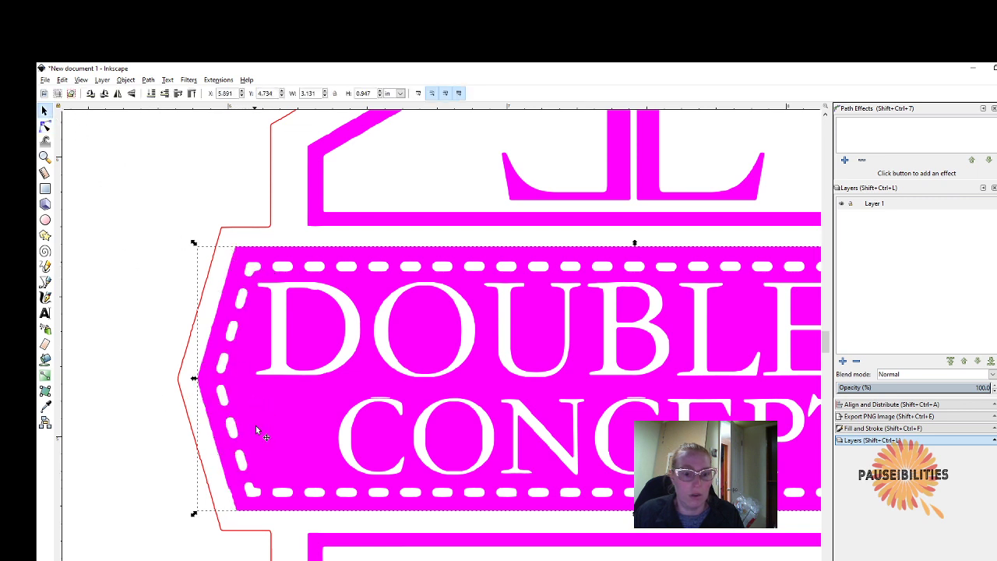
{"action": "double_click", "coordinate": [243, 460]}
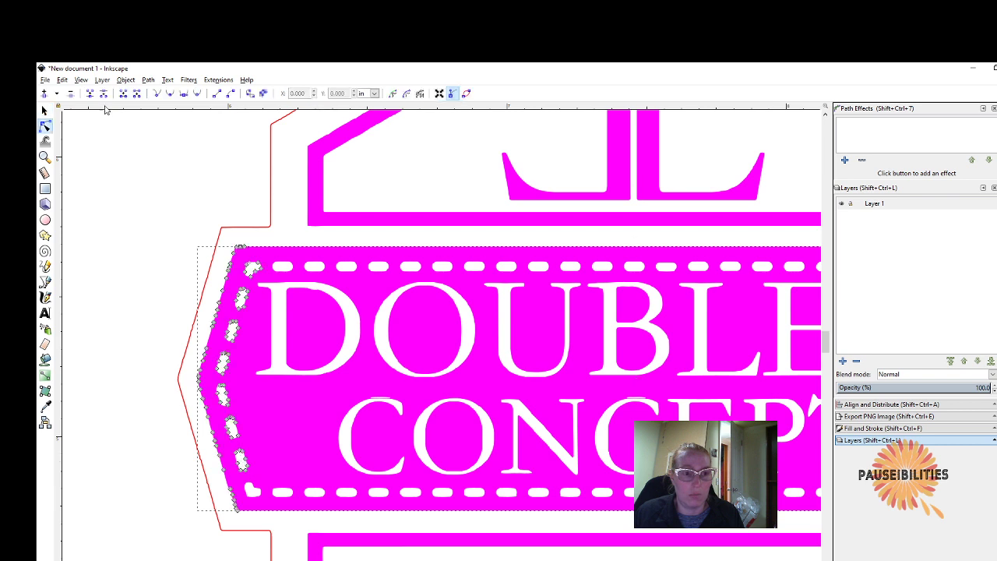
{"action": "left_click", "coordinate": [45, 111]}
- Subtract the lower-left corner dash and the first bottom-edge dash beside it from the banner, one at a time, with Difference
{"action": "left_click", "coordinate": [249, 489]}
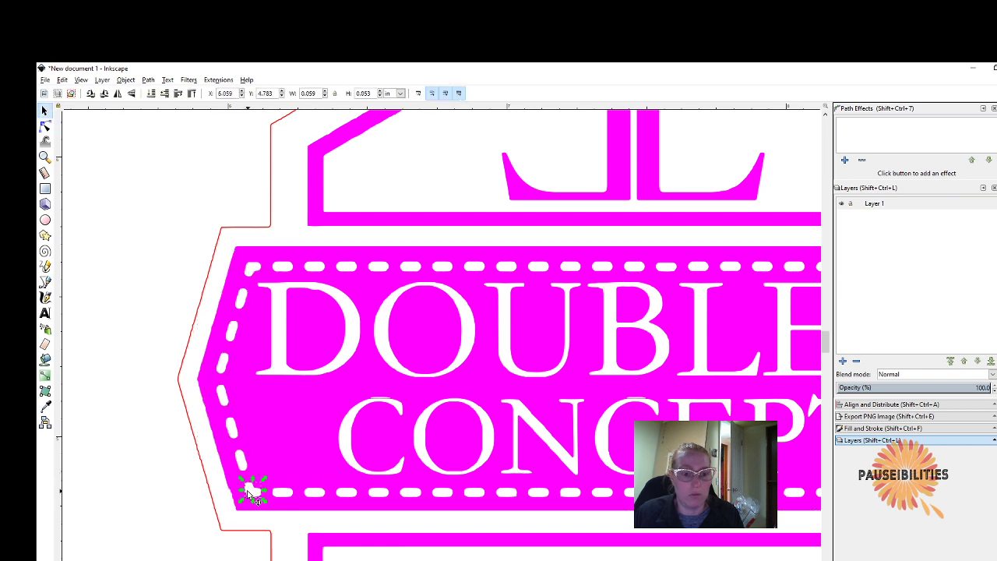
{"action": "left_click", "coordinate": [293, 444]}
{"action": "left_click", "coordinate": [147, 80]}
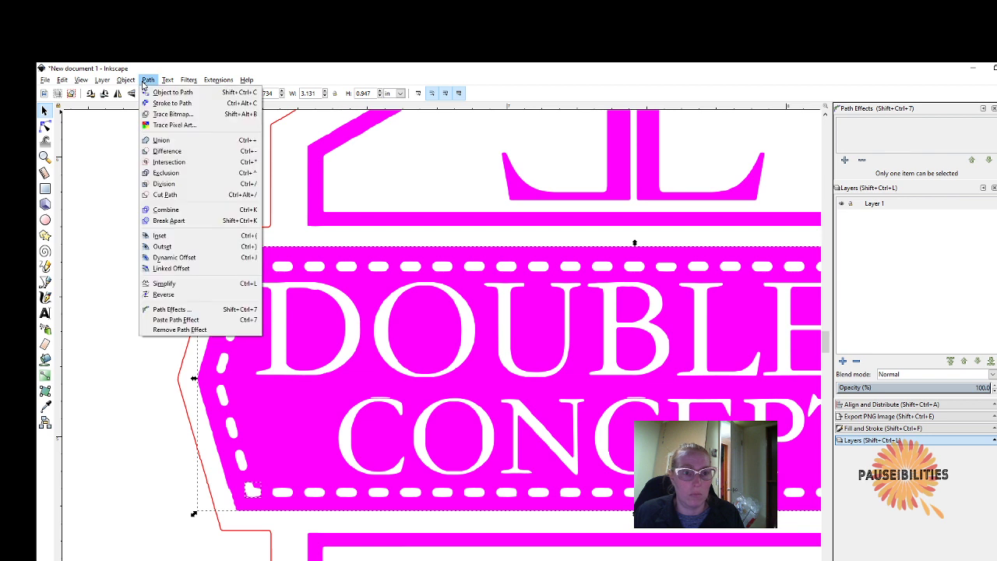
{"action": "left_click", "coordinate": [168, 151]}
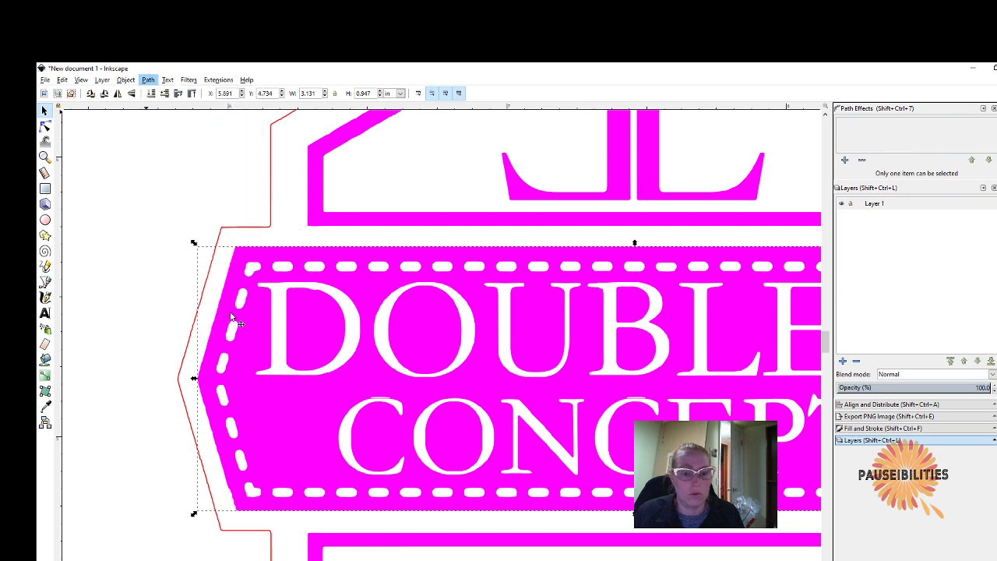
{"action": "left_click", "coordinate": [280, 490], "text": "shift"}
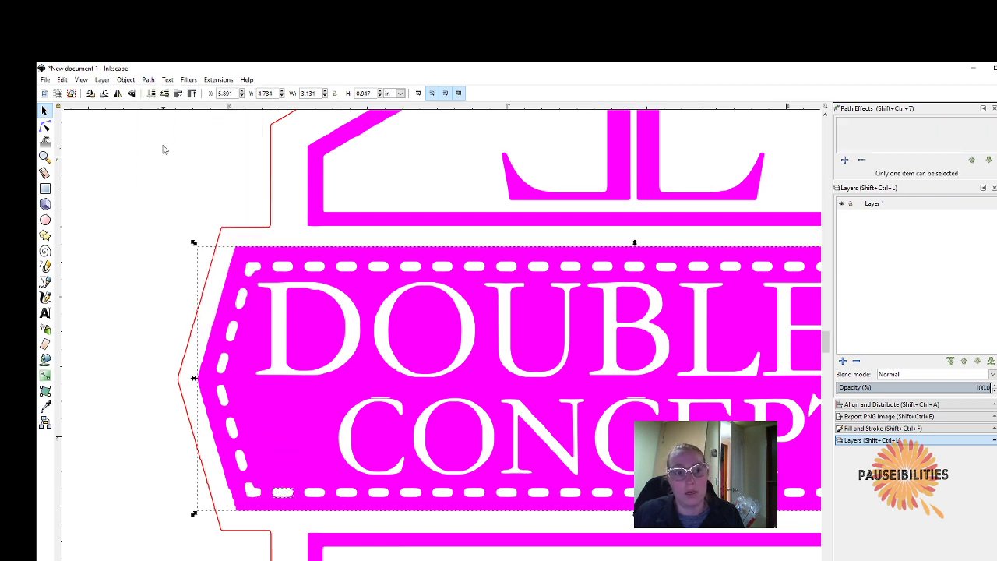
{"action": "left_click", "coordinate": [148, 80]}
{"action": "left_click", "coordinate": [168, 151]}
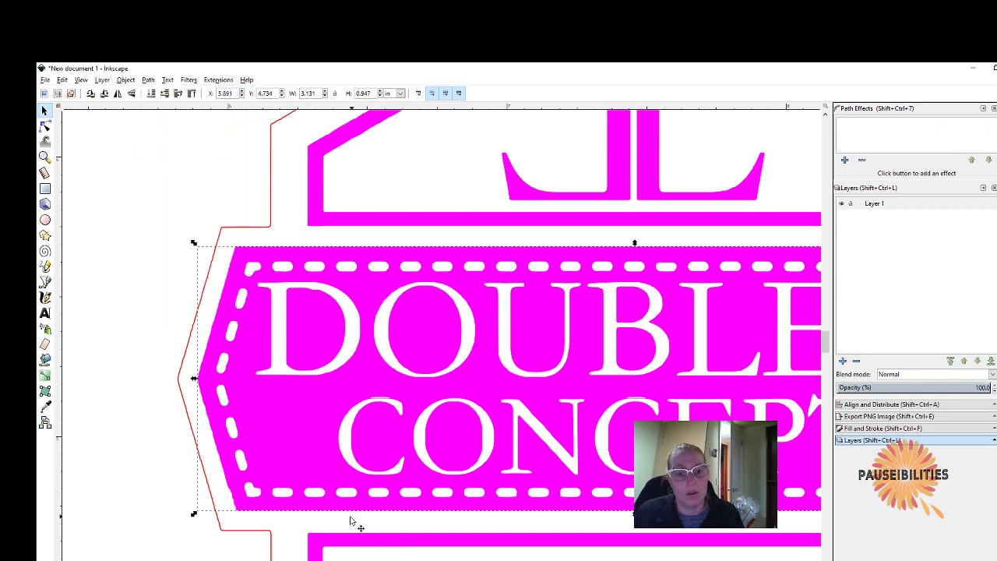
- Subtract the second and third bottom-edge dashes from the banner, each with its own Difference operation
{"action": "left_click", "coordinate": [315, 492], "text": "shift"}
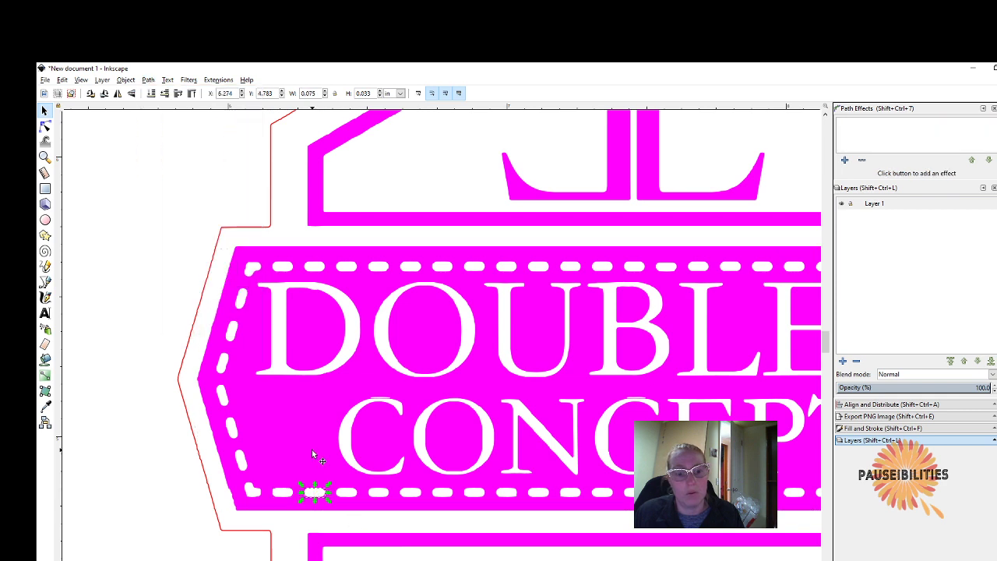
{"action": "left_click", "coordinate": [148, 80]}
{"action": "left_click", "coordinate": [169, 151]}
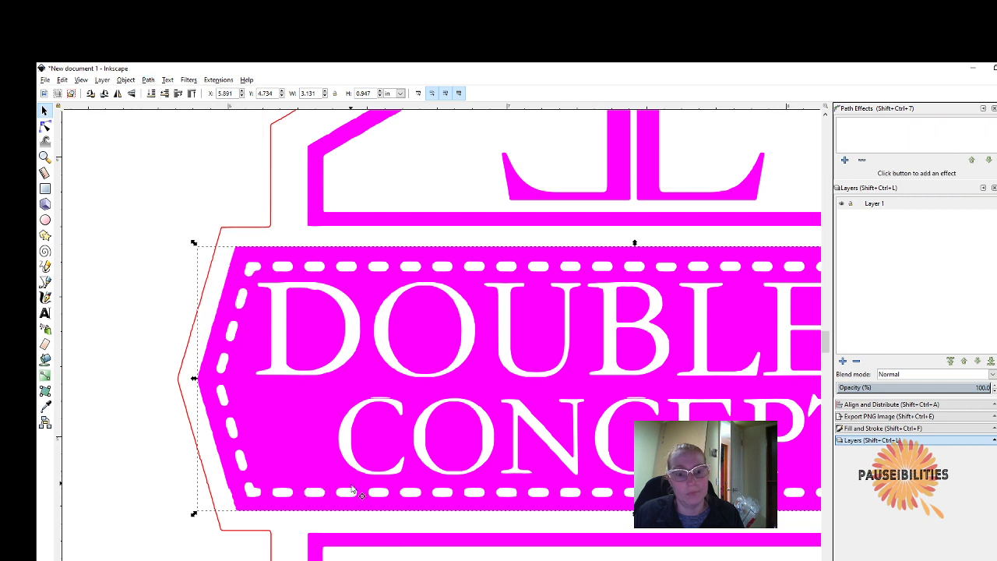
{"action": "left_click", "coordinate": [354, 497], "text": "shift"}
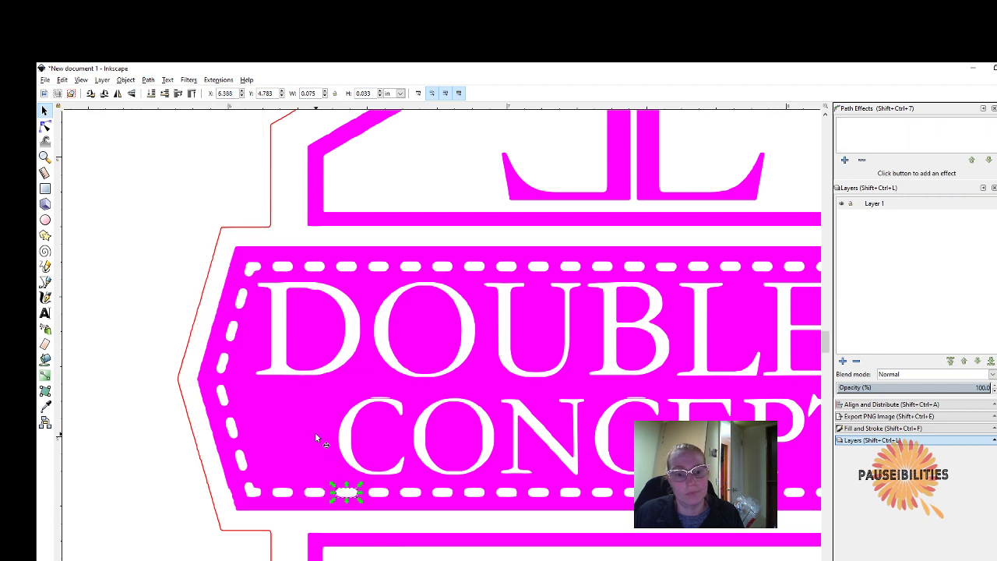
{"action": "left_click", "coordinate": [147, 81]}
{"action": "left_click", "coordinate": [170, 151]}
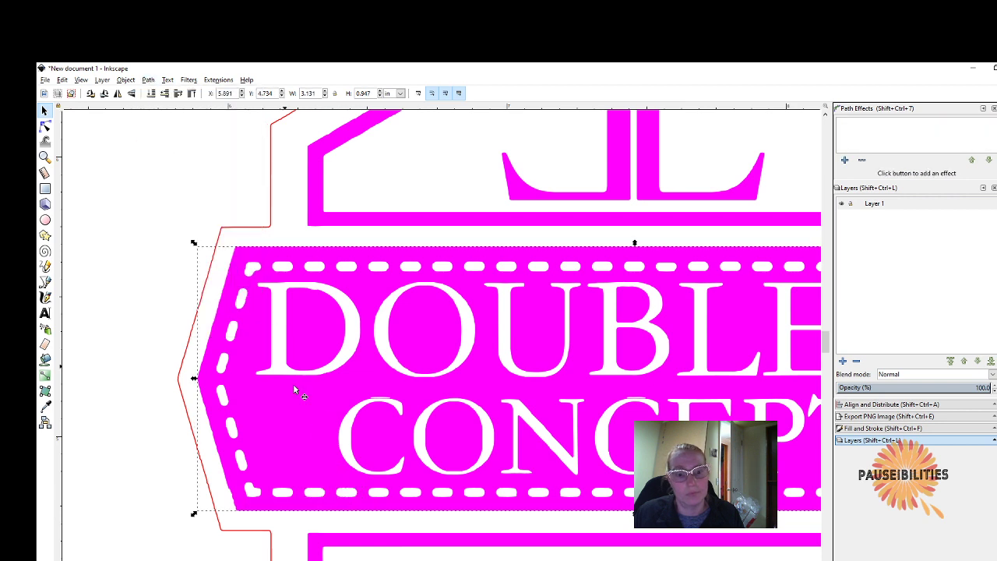
- Cut the fourth and fifth bottom-edge dashes out of the banner one after the other with Difference
{"action": "left_click", "coordinate": [379, 495]}
{"action": "left_click", "coordinate": [313, 456], "text": "shift"}
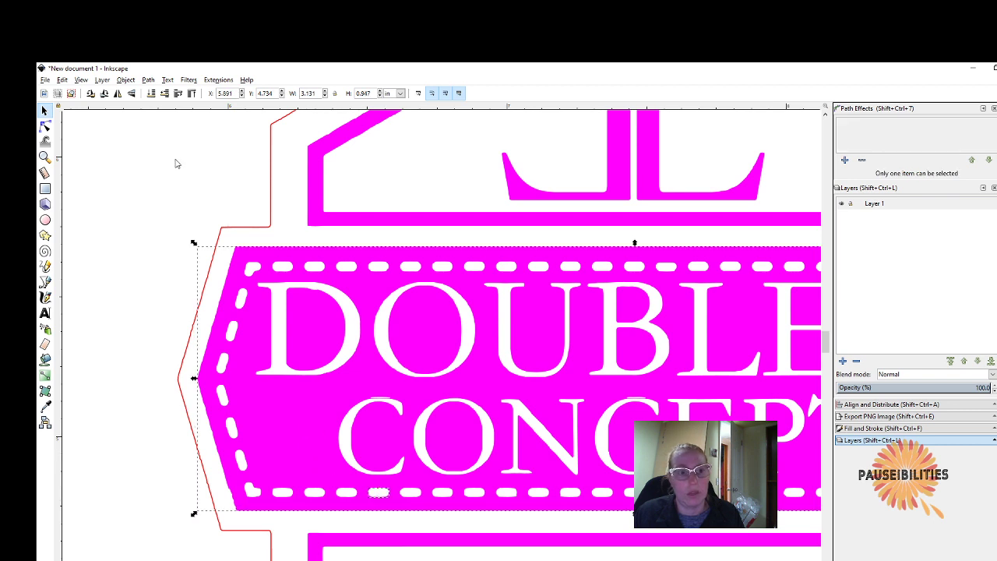
{"action": "left_click", "coordinate": [147, 80]}
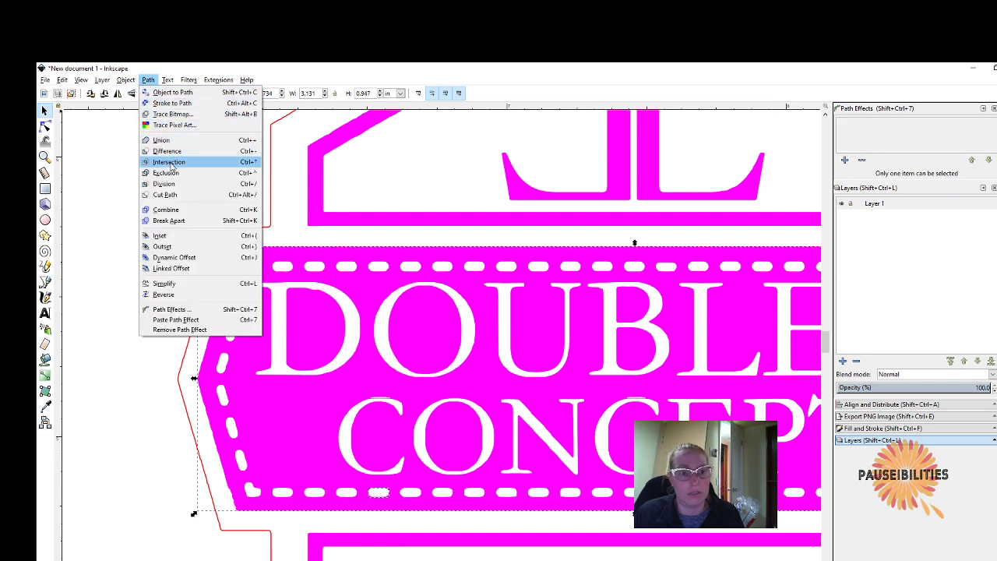
{"action": "left_click", "coordinate": [169, 151]}
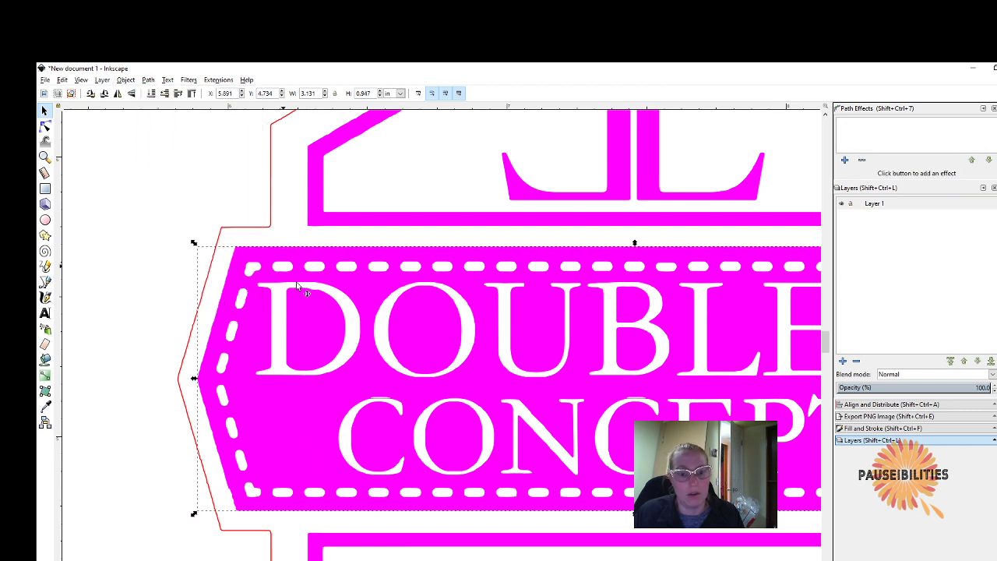
{"action": "left_click", "coordinate": [414, 494], "text": "shift"}
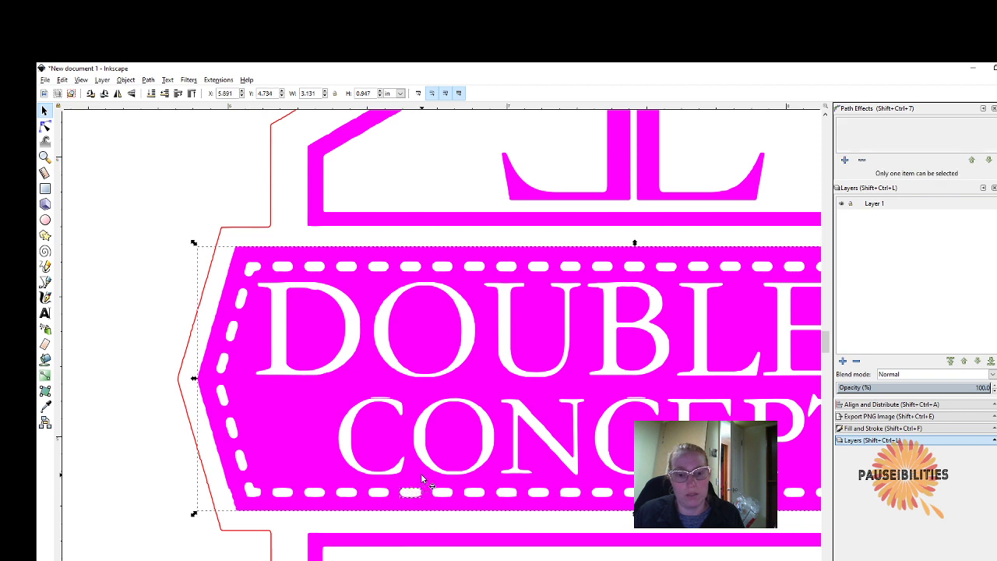
{"action": "left_click", "coordinate": [152, 83]}
{"action": "left_click", "coordinate": [171, 153]}
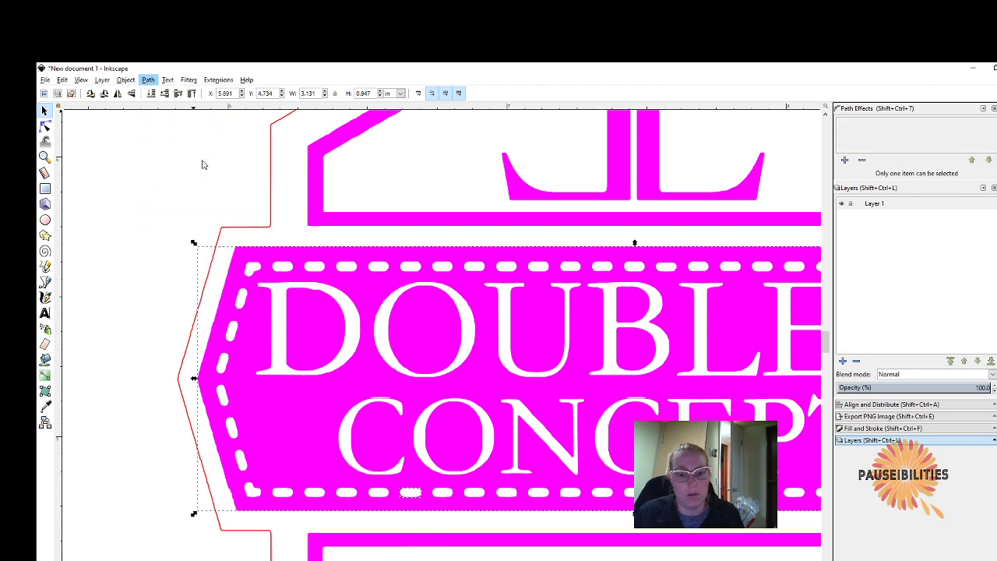
- Subtract the sixth and seventh bottom-edge dashes from the banner individually with Difference
{"action": "left_click", "coordinate": [442, 493]}
{"action": "left_click", "coordinate": [426, 480], "text": "shift"}
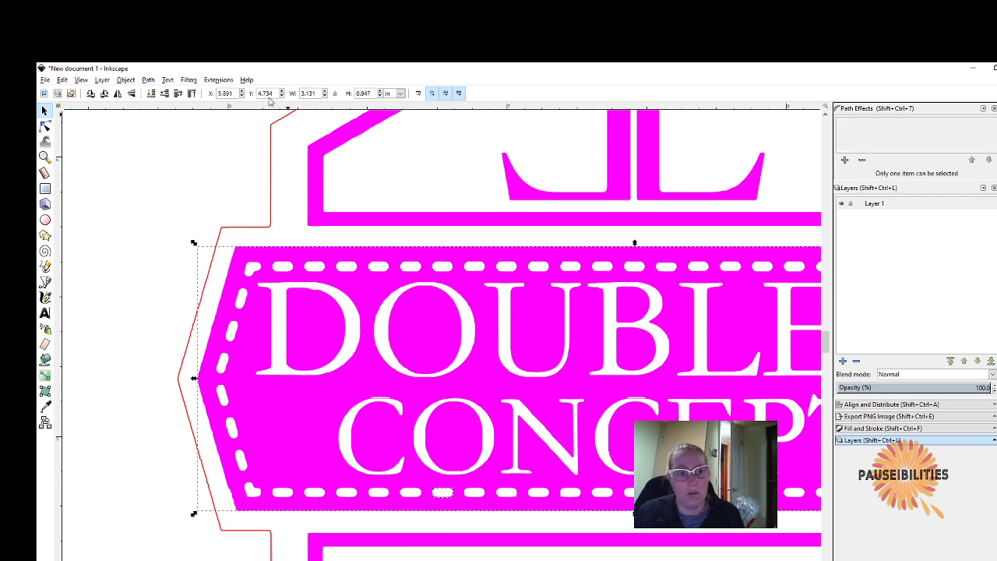
{"action": "left_click", "coordinate": [150, 81]}
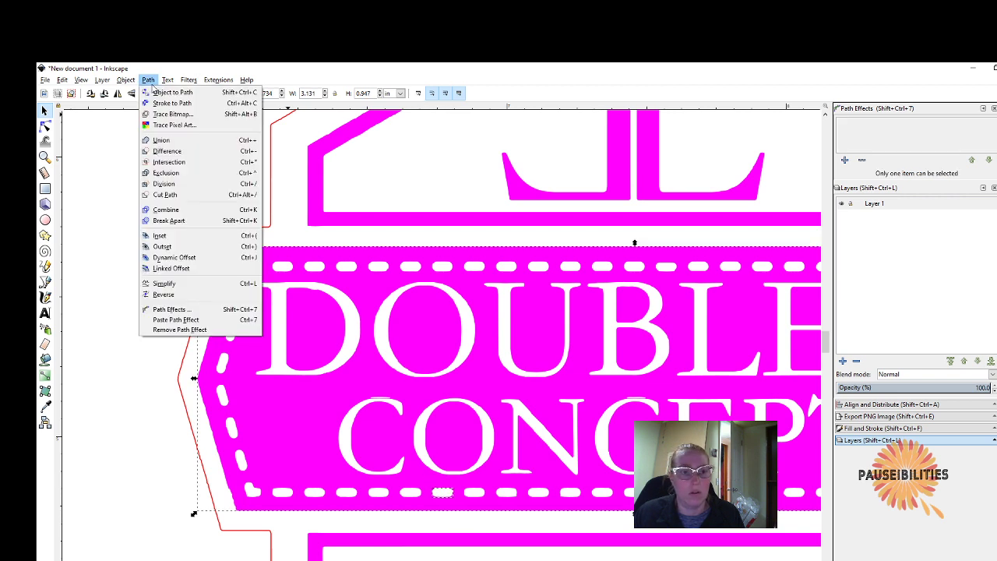
{"action": "left_click", "coordinate": [173, 153]}
{"action": "left_click", "coordinate": [473, 492], "text": "shift"}
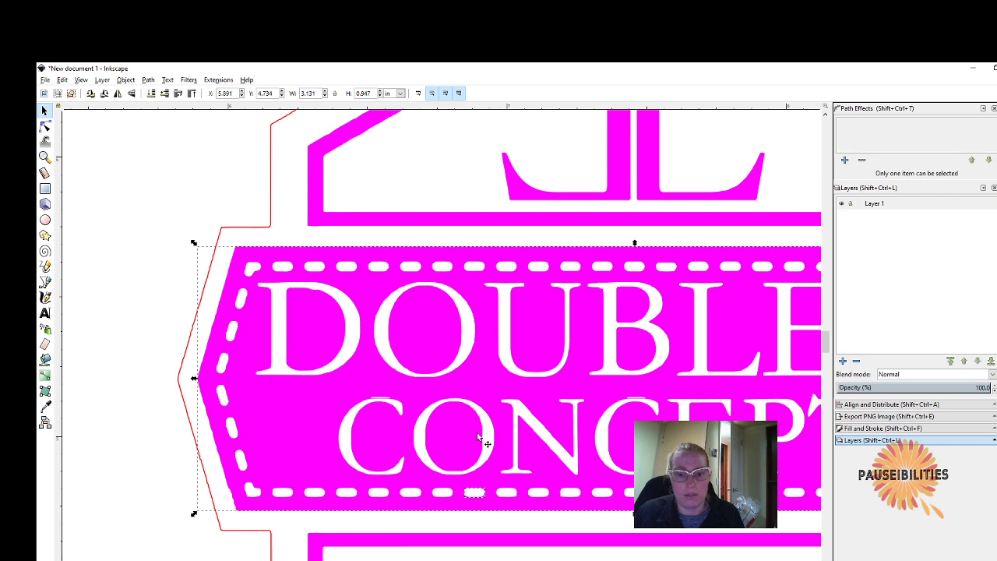
{"action": "left_click", "coordinate": [148, 80]}
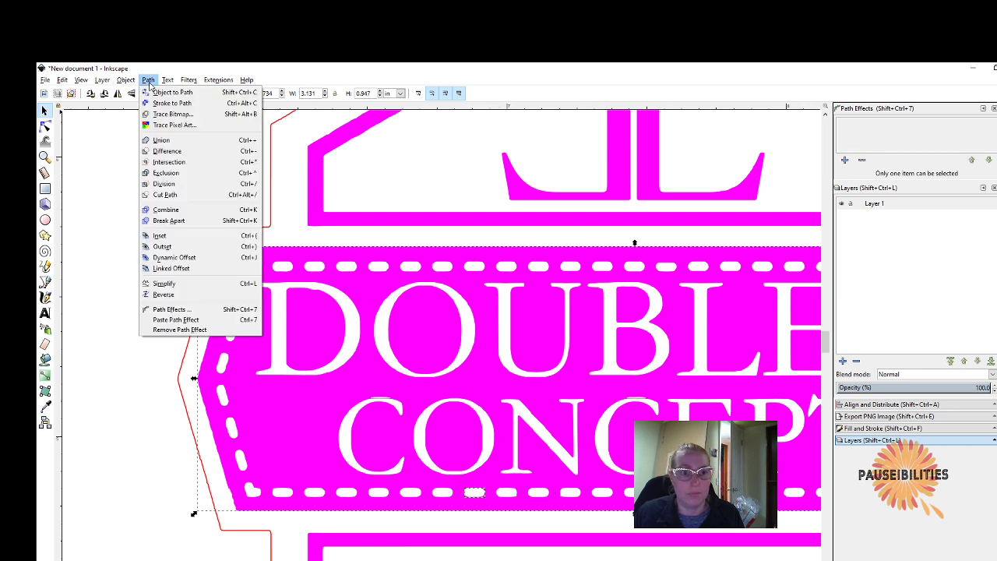
{"action": "left_click", "coordinate": [173, 151]}
- Subtract the eighth and ninth bottom-edge dashes, below the N of CONCEPTS, from the banner one at a time with Difference
{"action": "left_click", "coordinate": [510, 493]}
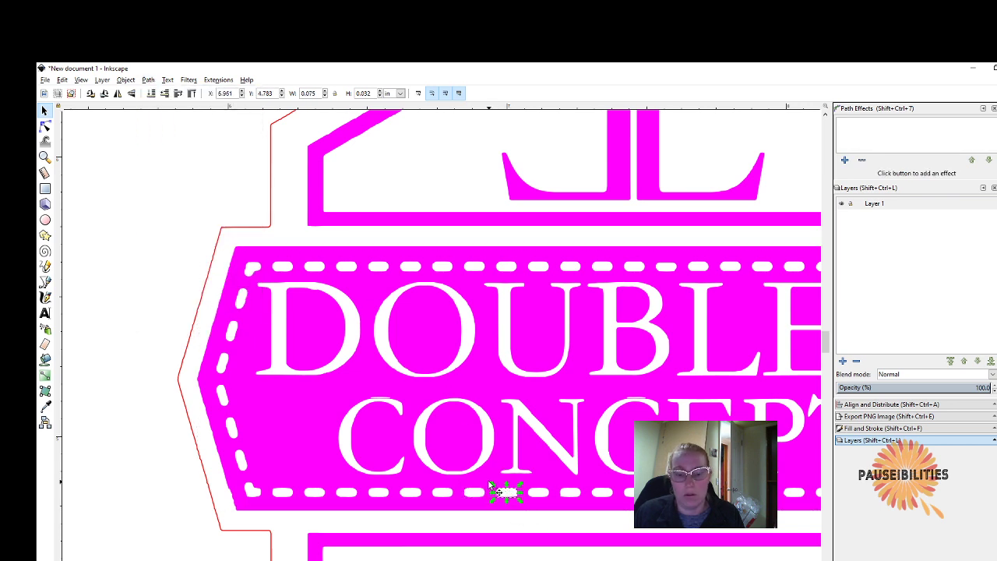
{"action": "left_click", "coordinate": [479, 475], "text": "shift"}
{"action": "left_click", "coordinate": [148, 80]}
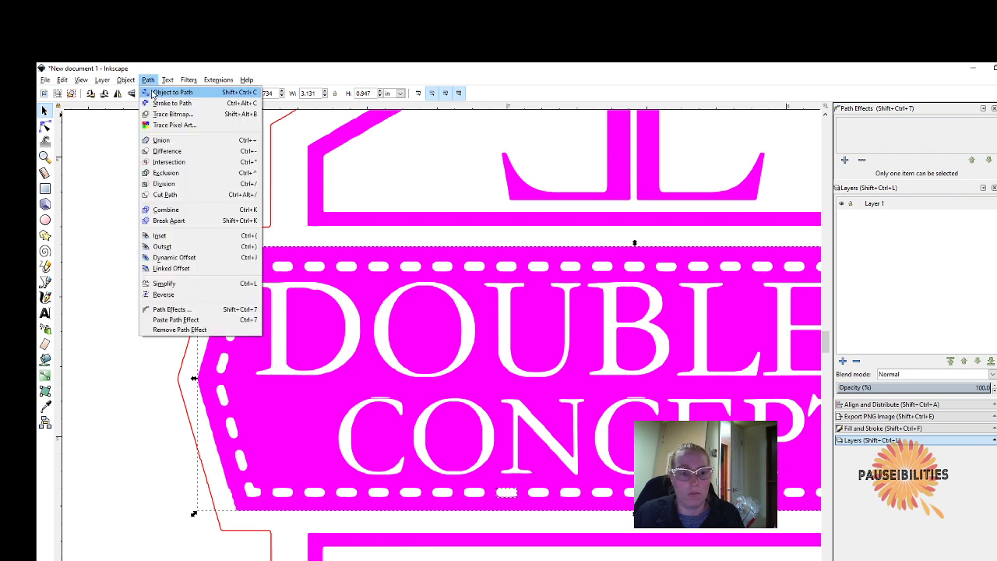
{"action": "left_click", "coordinate": [192, 154]}
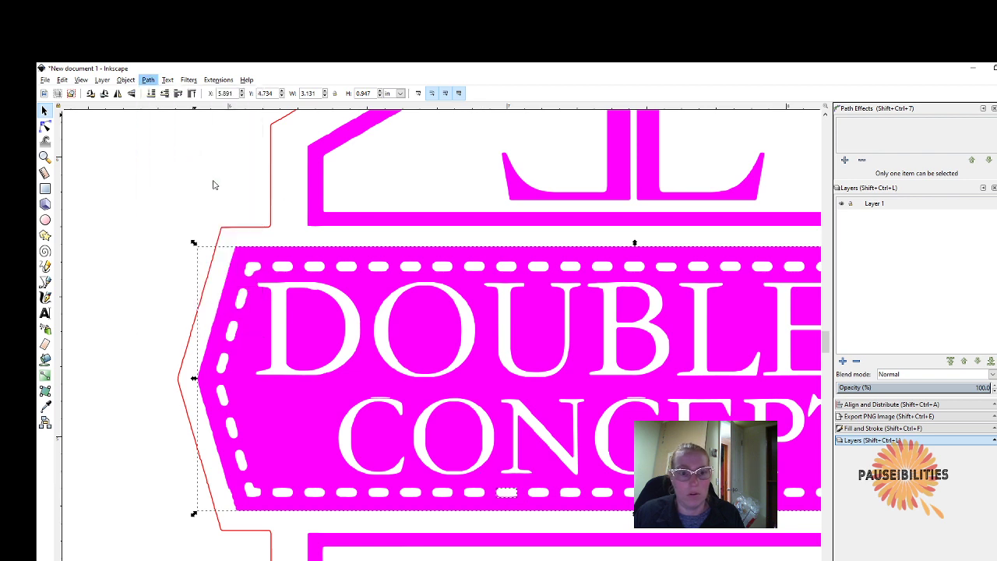
{"action": "left_click", "coordinate": [536, 493]}
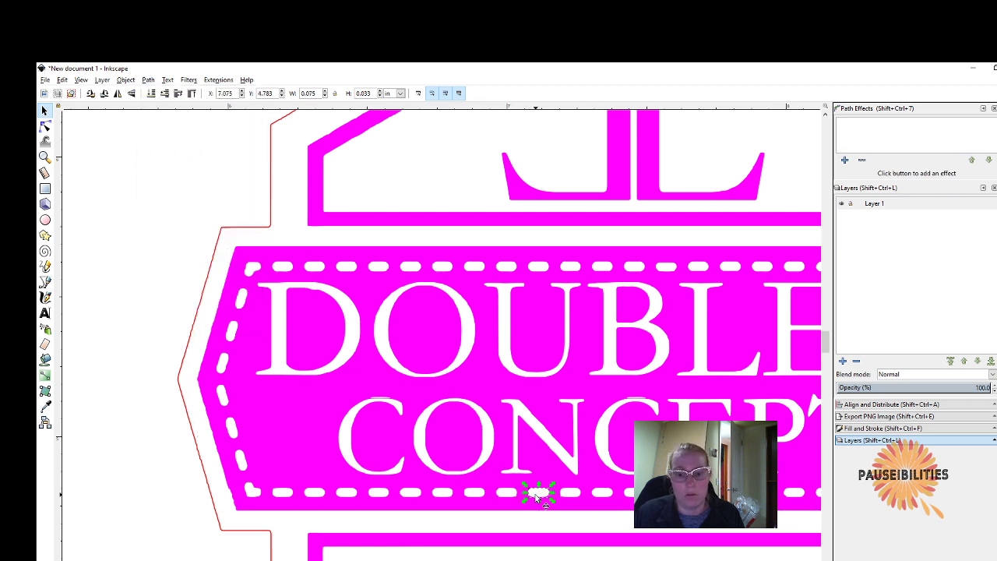
{"action": "left_click", "coordinate": [299, 394], "text": "shift"}
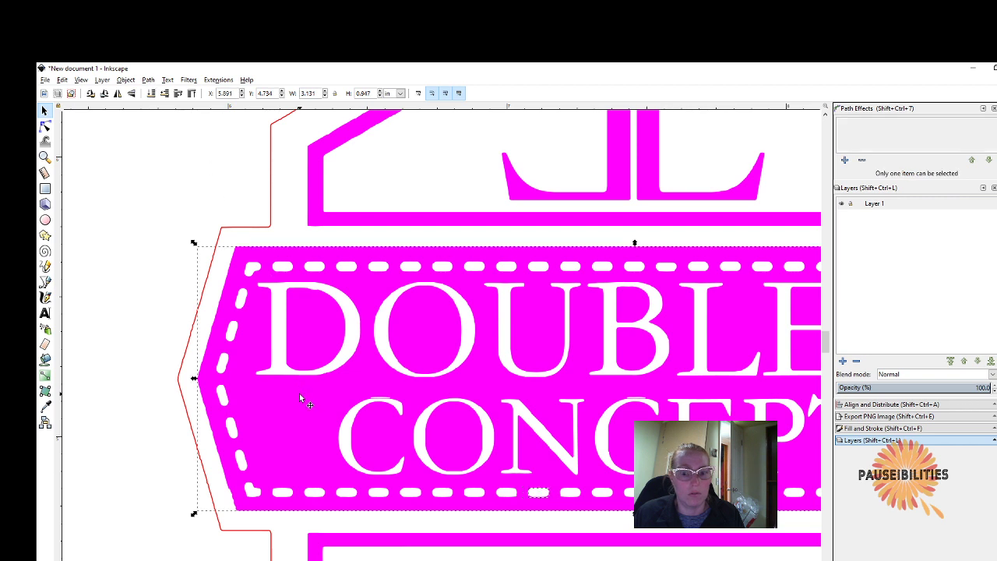
{"action": "left_click", "coordinate": [148, 80]}
{"action": "left_click", "coordinate": [192, 154]}
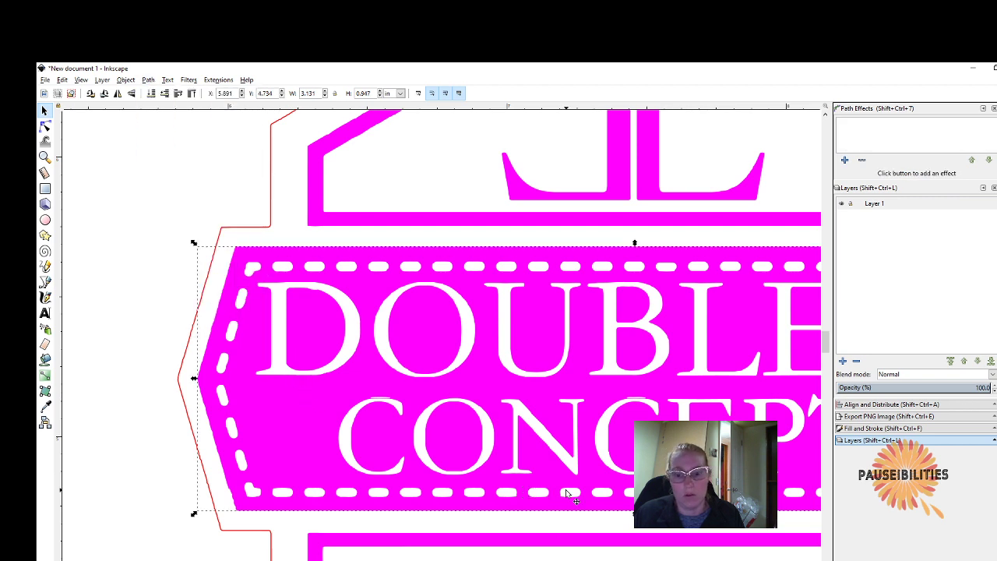
- Subtract the tenth bottom-edge dash from the banner with Difference
{"action": "left_click", "coordinate": [569, 495]}
{"action": "left_click", "coordinate": [317, 399], "text": "shift"}
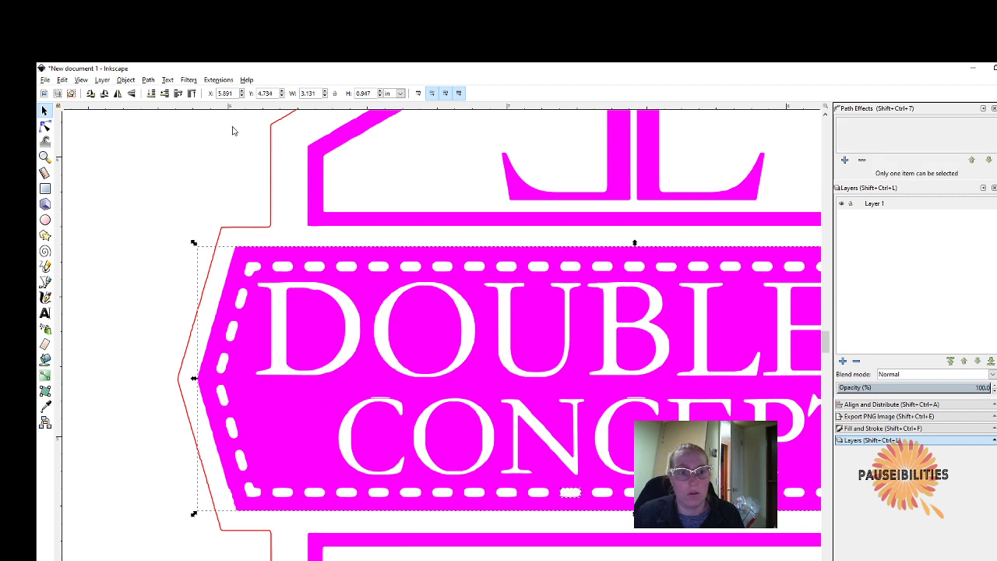
{"action": "left_click", "coordinate": [150, 81]}
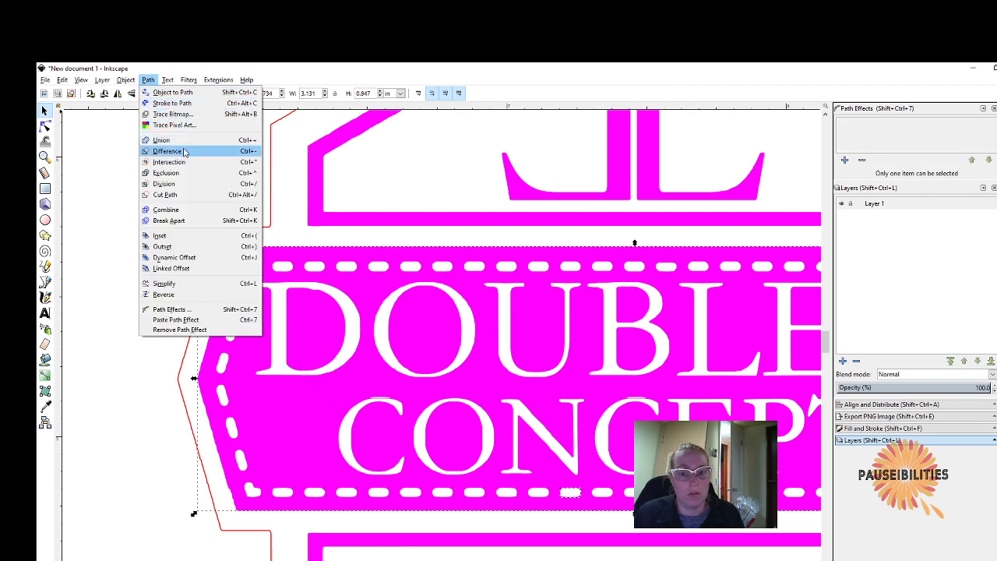
{"action": "left_click", "coordinate": [172, 155]}
- Try to cut the eleventh bottom-edge dash out of the banner
{"action": "left_click", "coordinate": [603, 493]}
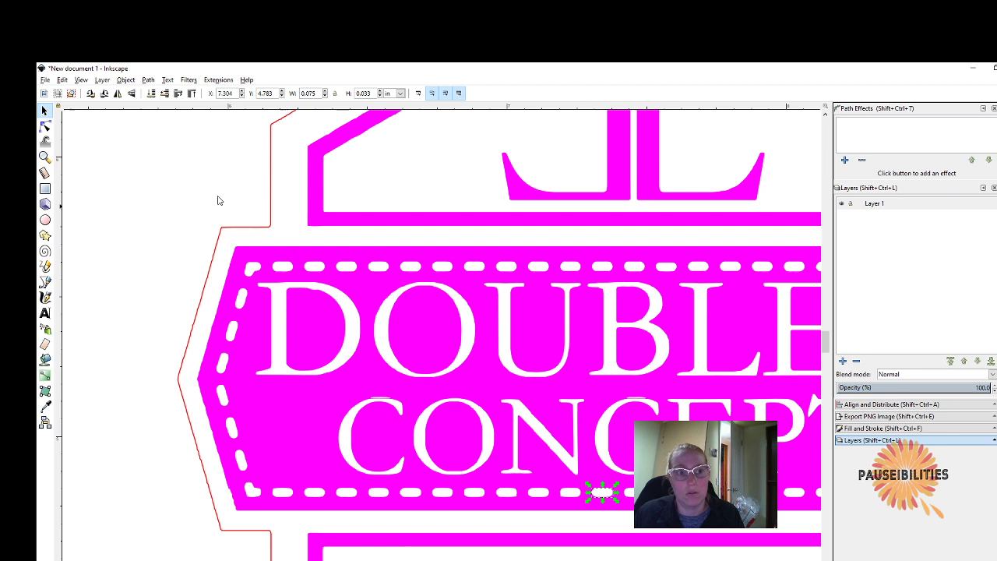
{"action": "left_click", "coordinate": [148, 81]}
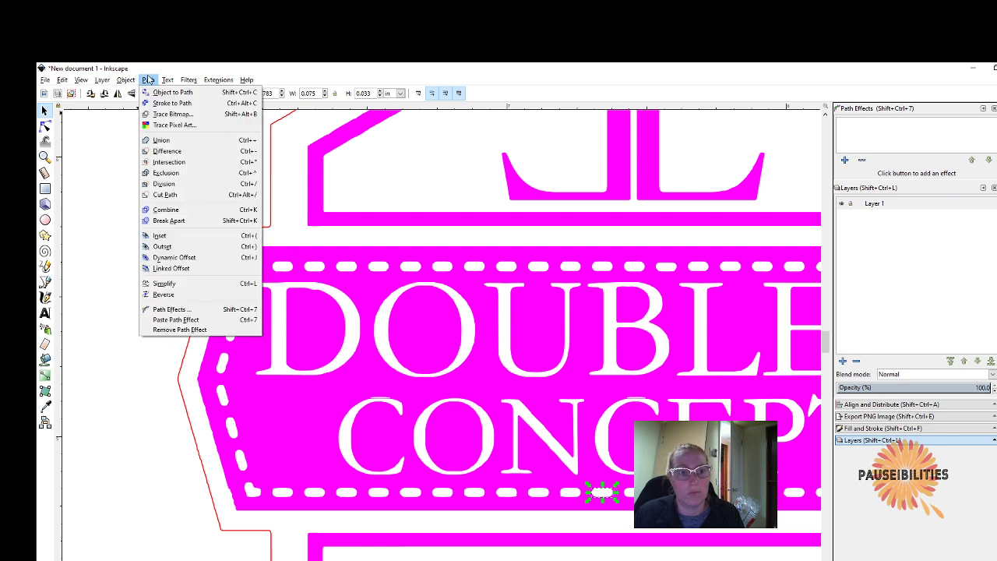
{"action": "left_click", "coordinate": [205, 161]}
- Subtract the twelfth and thirteenth bottom-edge dashes from the banner, one at a time, with Difference
{"action": "left_click", "coordinate": [623, 490]}
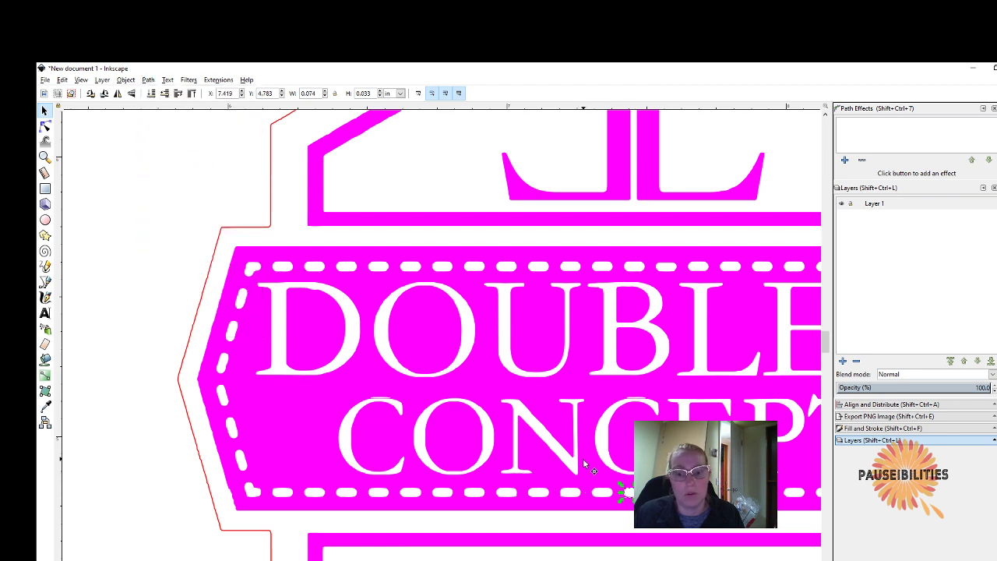
{"action": "left_click", "coordinate": [583, 450], "text": "shift"}
{"action": "left_click", "coordinate": [148, 81]}
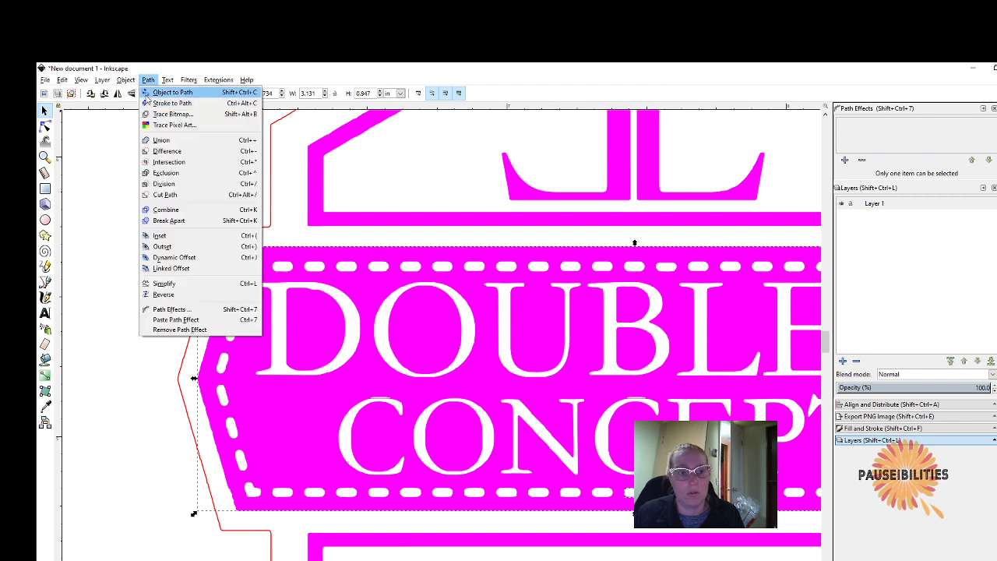
{"action": "left_click", "coordinate": [167, 150]}
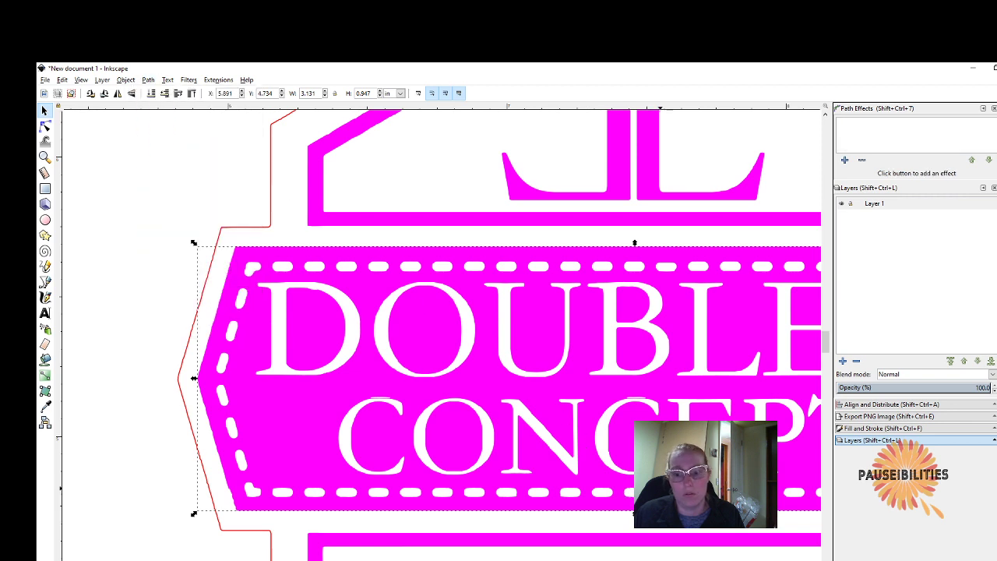
{"action": "left_click", "coordinate": [660, 492]}
{"action": "left_click", "coordinate": [598, 484], "text": "shift"}
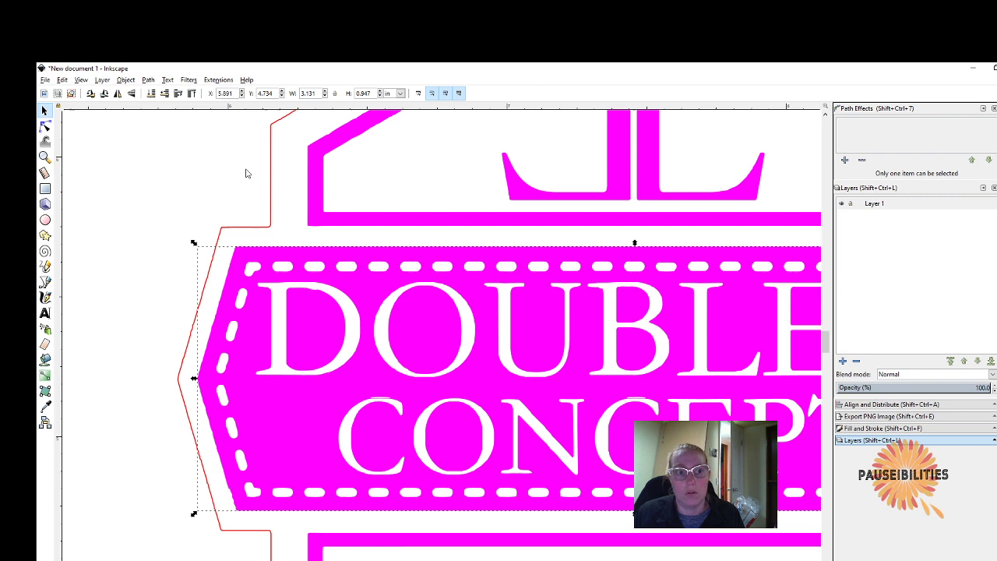
{"action": "left_click", "coordinate": [148, 81]}
{"action": "left_click", "coordinate": [167, 150]}
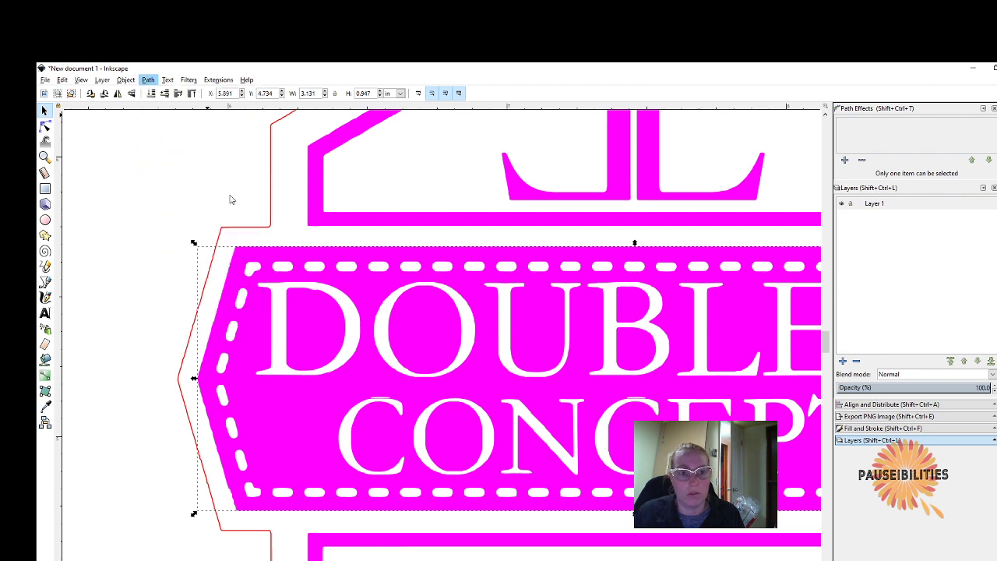
- Examine the banner's nodes to see which bottom-edge dashes are part of its path
{"action": "left_click", "coordinate": [704, 491]}
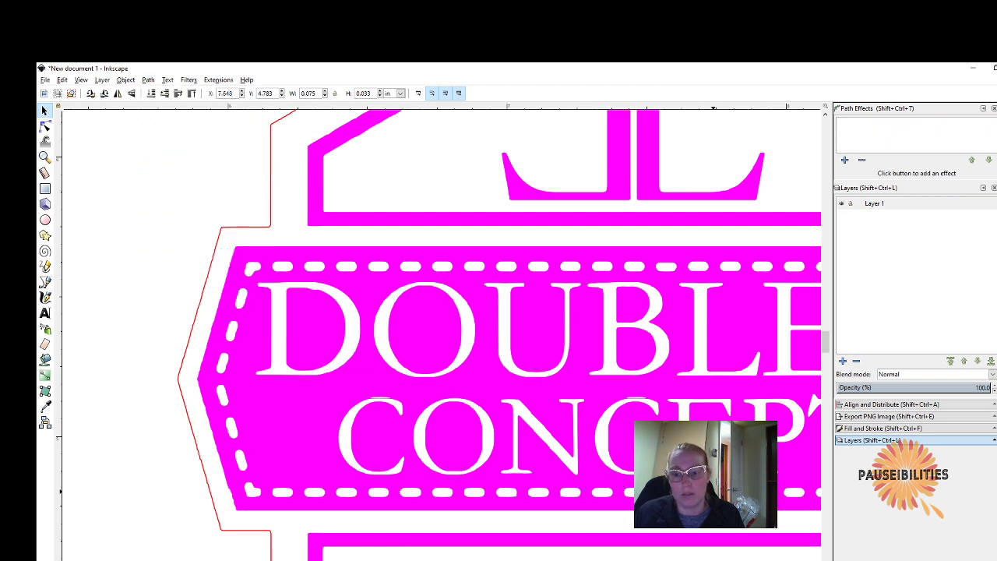
{"action": "double_click", "coordinate": [668, 480]}
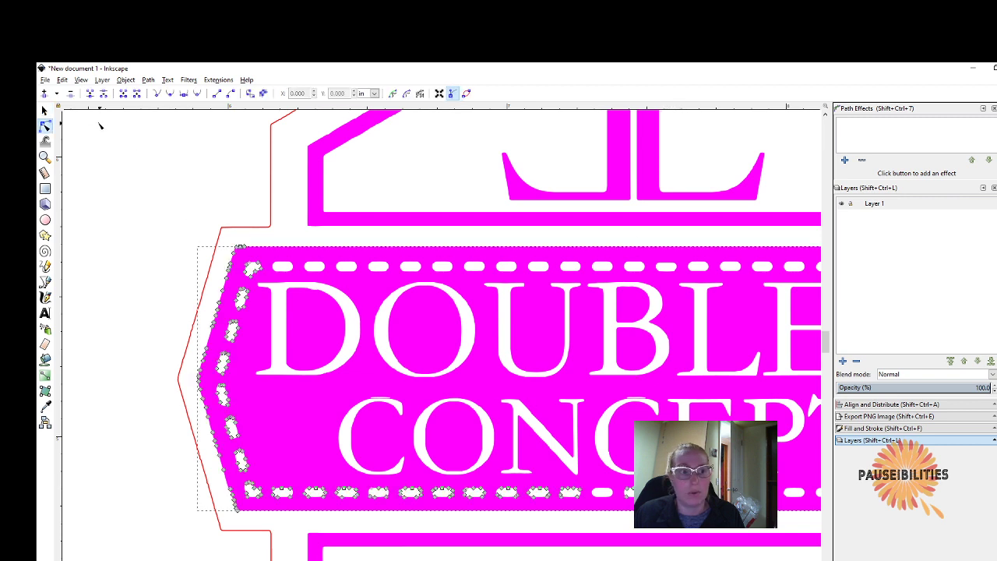
- Subtract the bottom-edge dashes beneath the second C and the E of CONCEPTS from the banner, one at a time, with Difference
{"action": "left_click", "coordinate": [45, 111]}
{"action": "left_click", "coordinate": [602, 492]}
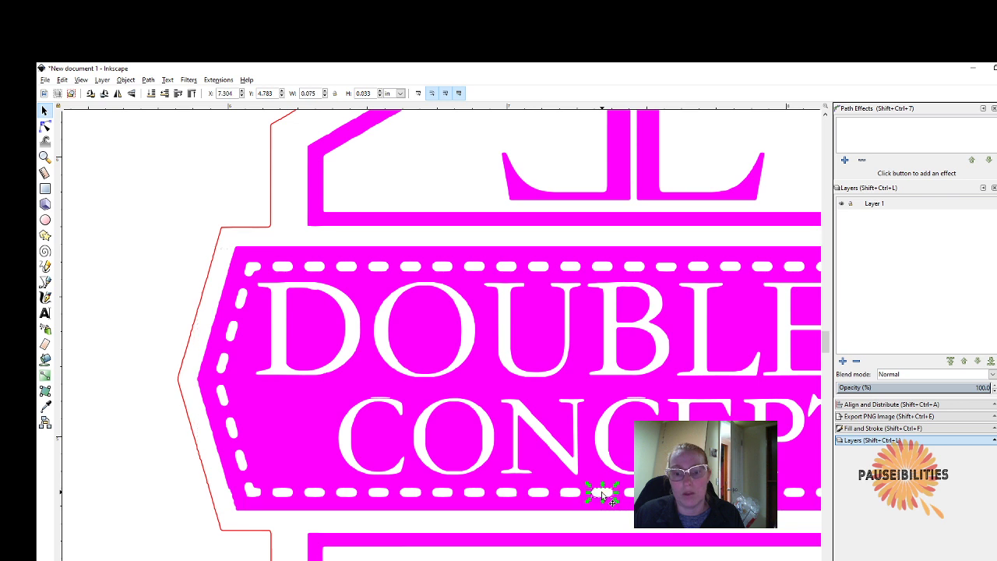
{"action": "left_click", "coordinate": [589, 445], "text": "shift"}
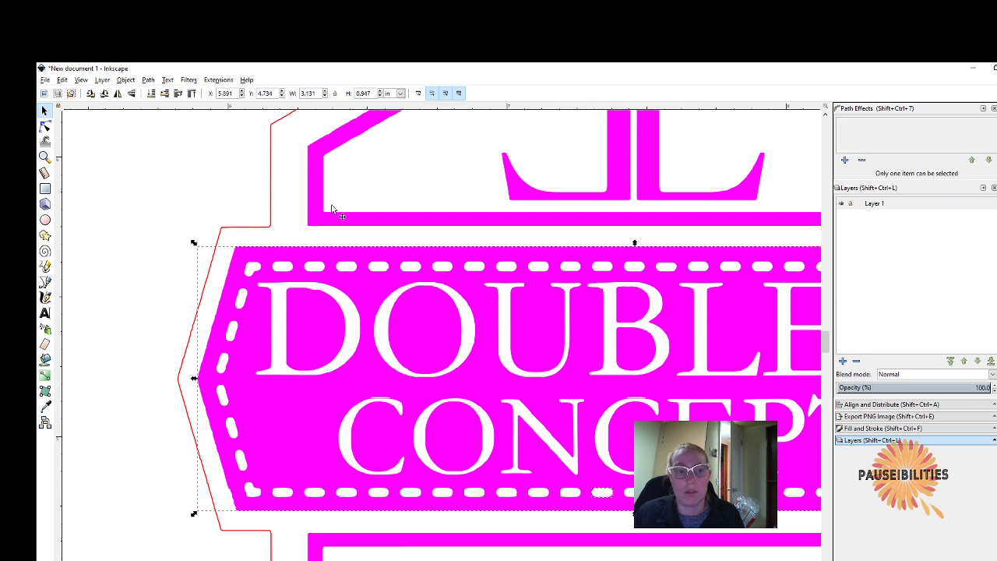
{"action": "left_click", "coordinate": [148, 80]}
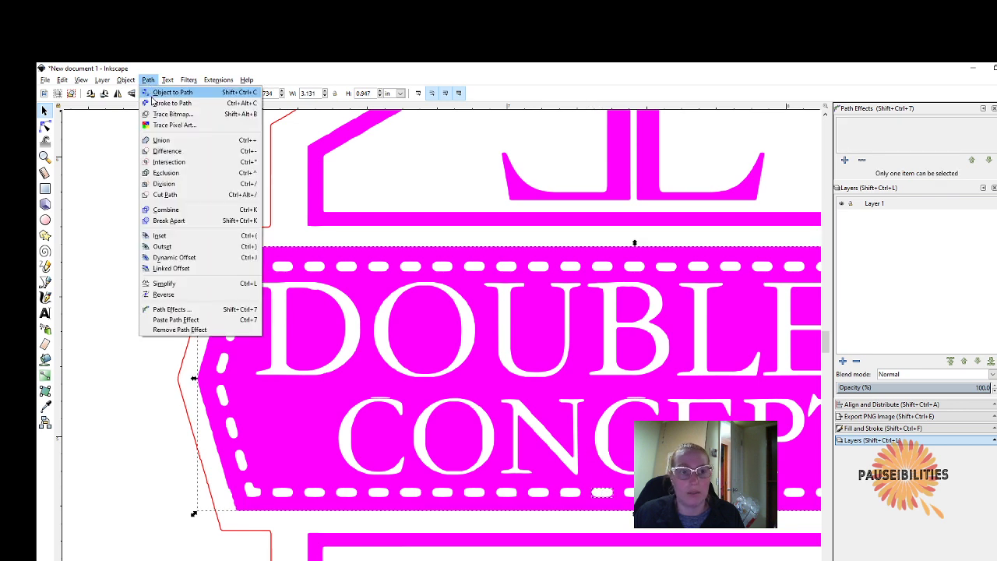
{"action": "left_click", "coordinate": [165, 151]}
{"action": "left_click", "coordinate": [701, 493]}
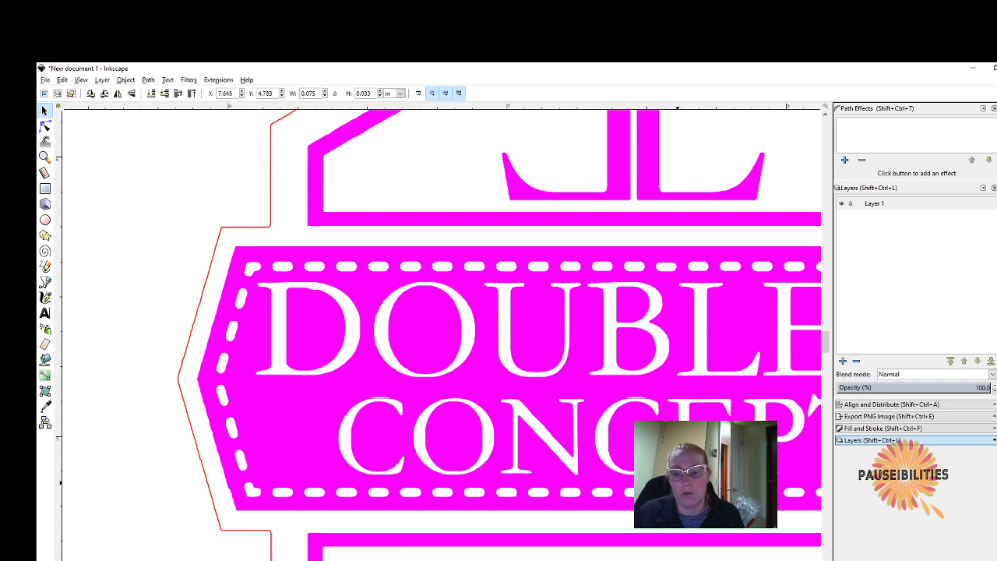
{"action": "left_click", "coordinate": [695, 479], "text": "shift"}
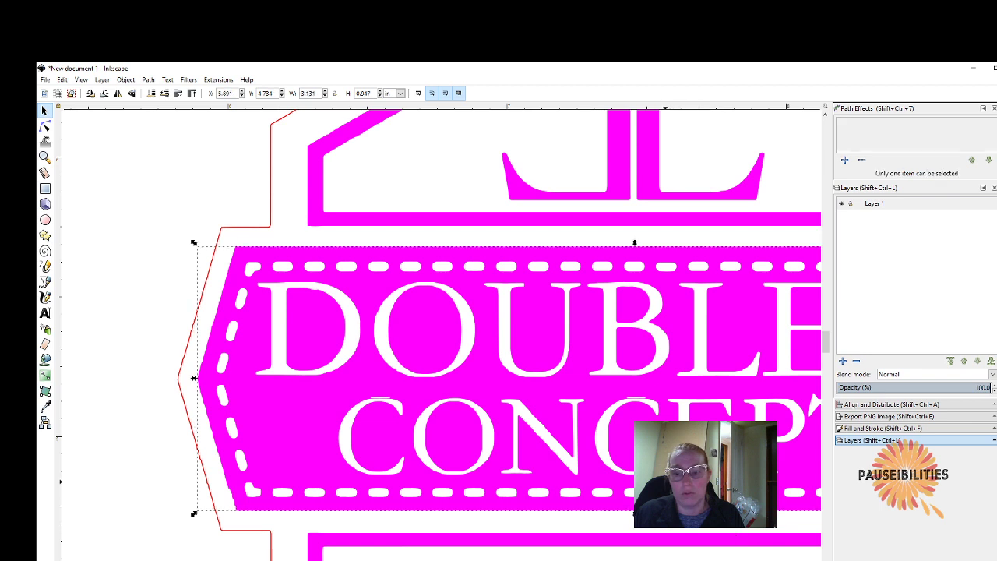
{"action": "left_click", "coordinate": [148, 80]}
{"action": "left_click", "coordinate": [176, 151]}
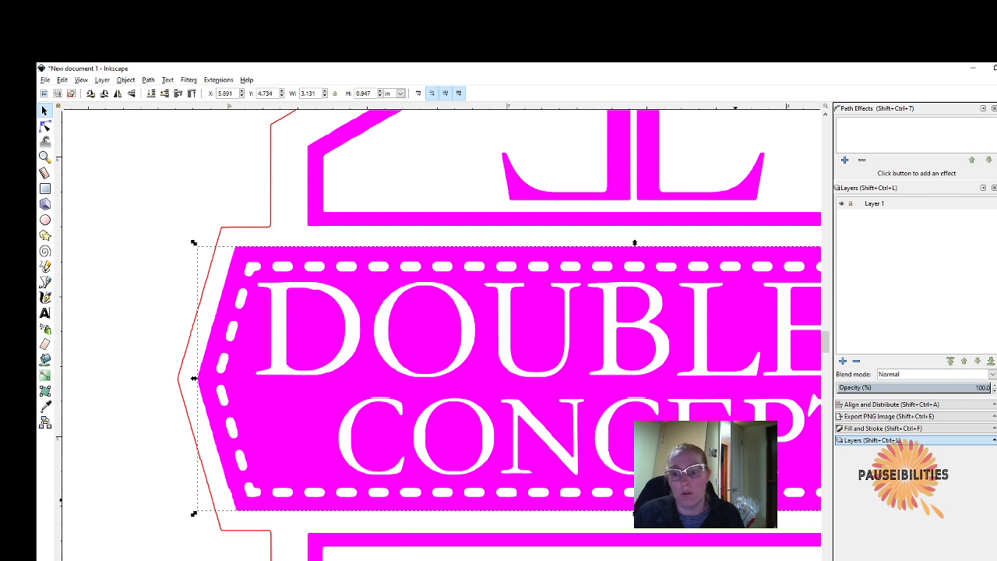
- Subtract the next three bottom-edge dashes, from the end of the E to the P of CONCEPTS, from the banner with Difference
{"action": "left_click", "coordinate": [732, 493]}
{"action": "left_click", "coordinate": [692, 479], "text": "shift"}
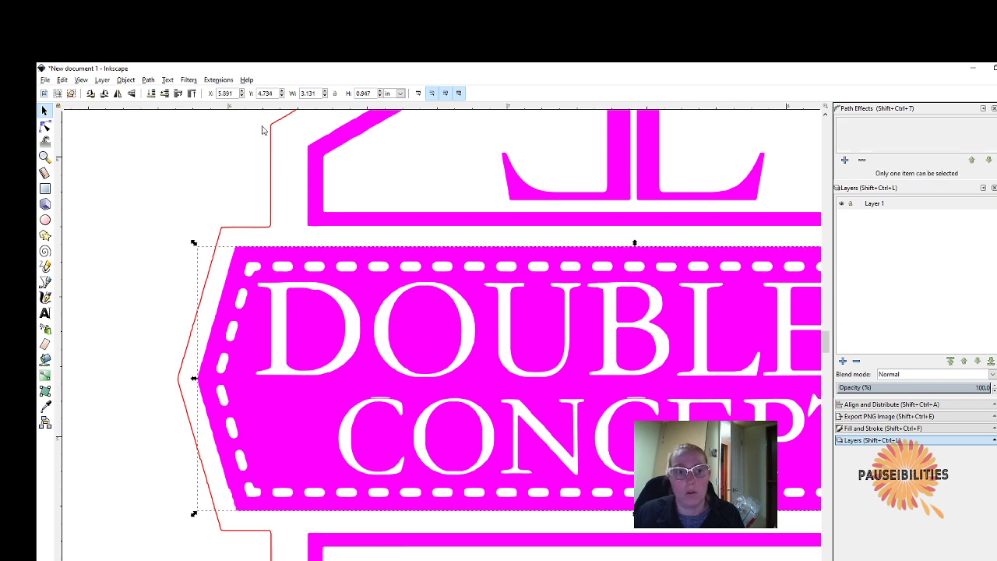
{"action": "left_click", "coordinate": [148, 81]}
{"action": "left_click", "coordinate": [176, 151]}
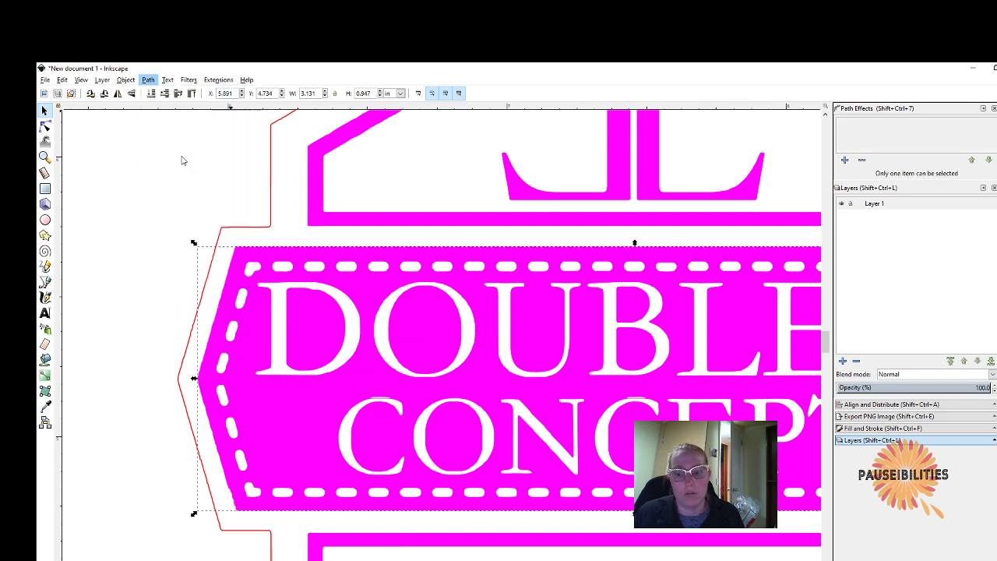
{"action": "left_click", "coordinate": [759, 492]}
{"action": "left_click", "coordinate": [760, 479], "text": "shift"}
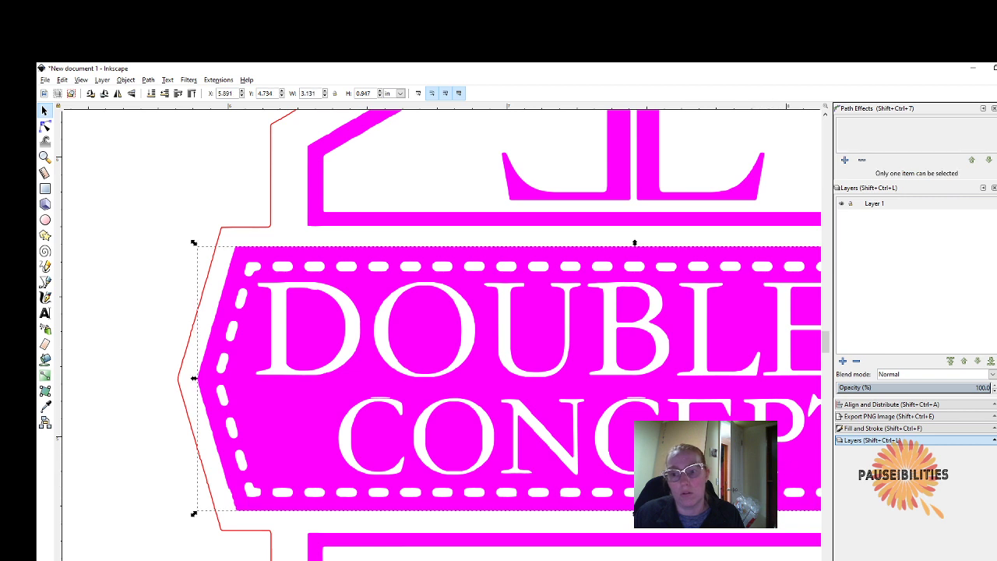
{"action": "left_click", "coordinate": [148, 81]}
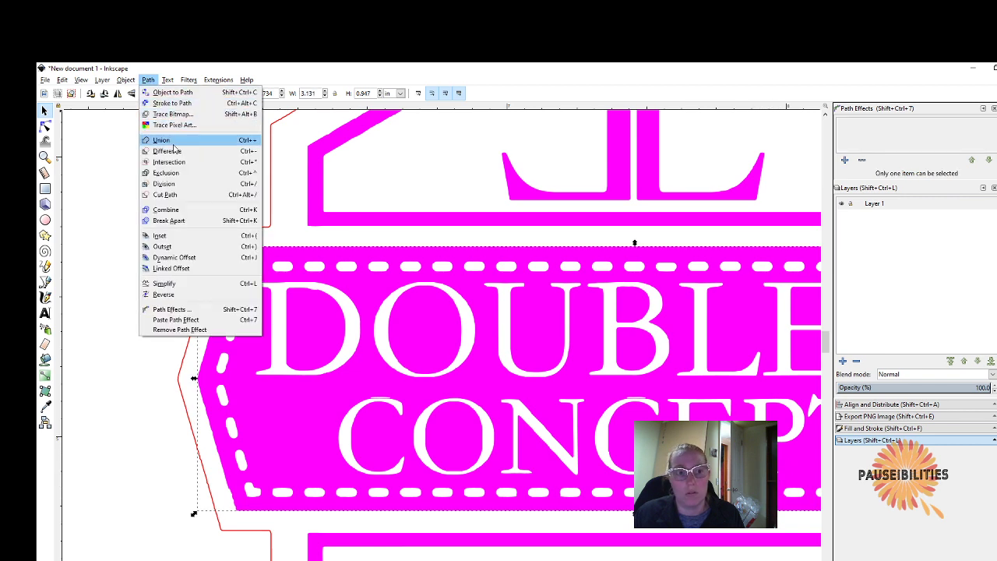
{"action": "left_click", "coordinate": [176, 152]}
{"action": "left_click", "coordinate": [792, 492]}
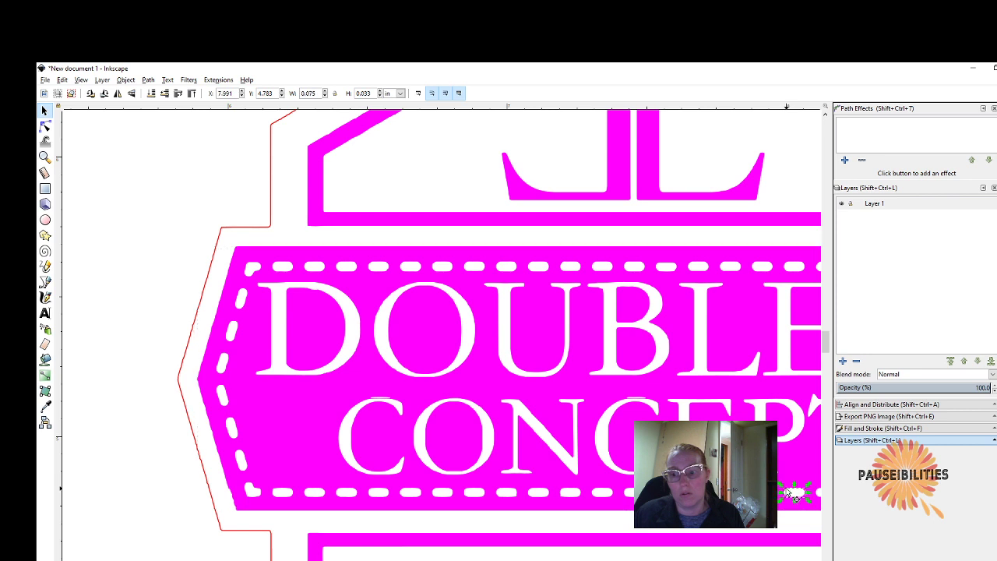
{"action": "left_click", "coordinate": [795, 482], "text": "shift"}
{"action": "left_click", "coordinate": [148, 81]}
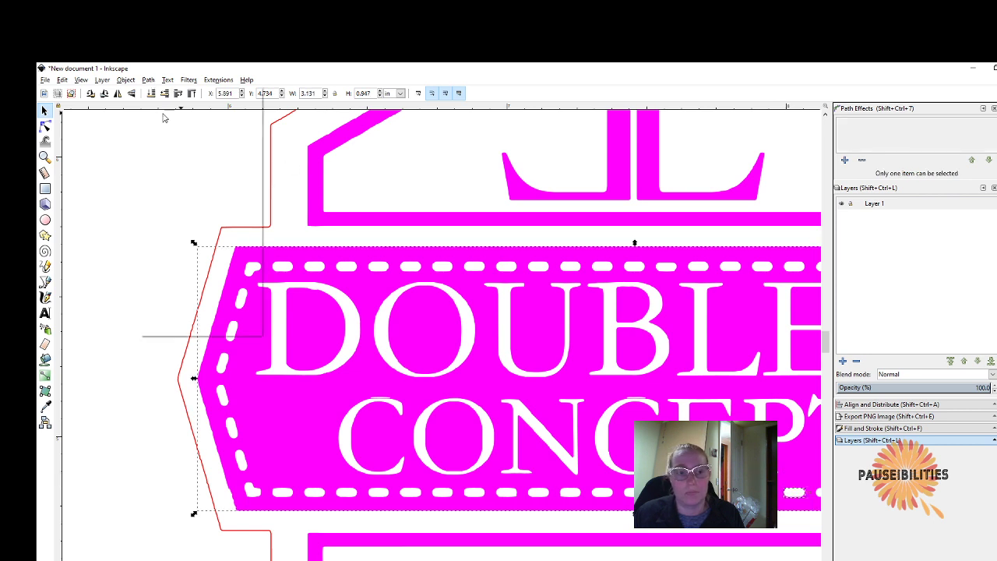
{"action": "left_click", "coordinate": [176, 151]}
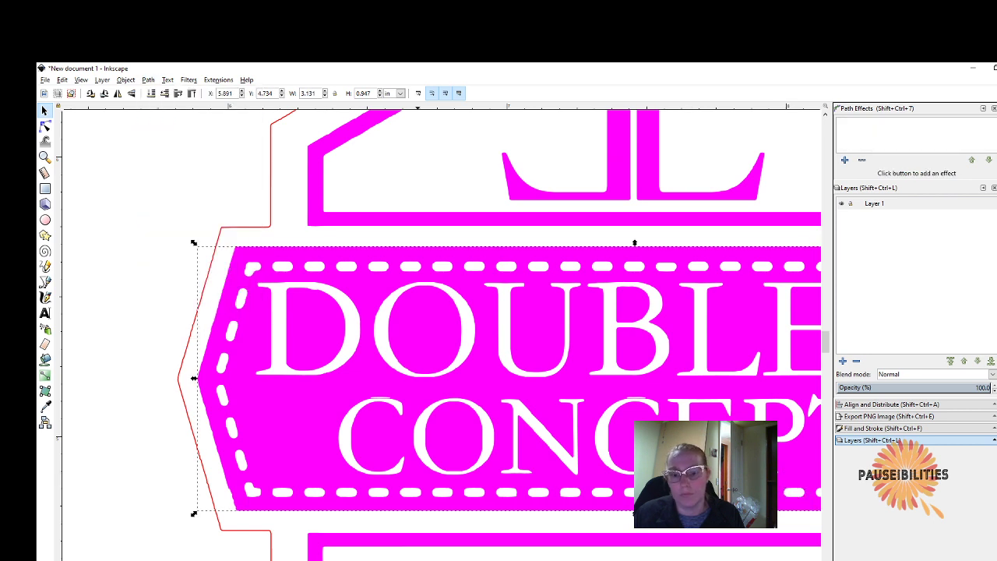
- Examine the nodes of the banner and its bottom-edge dashes to see which dashes past the P of CONCEPTS are still separate
{"action": "scroll", "coordinate": [442, 331], "scroll_direction": "right", "scroll_amount": 8}
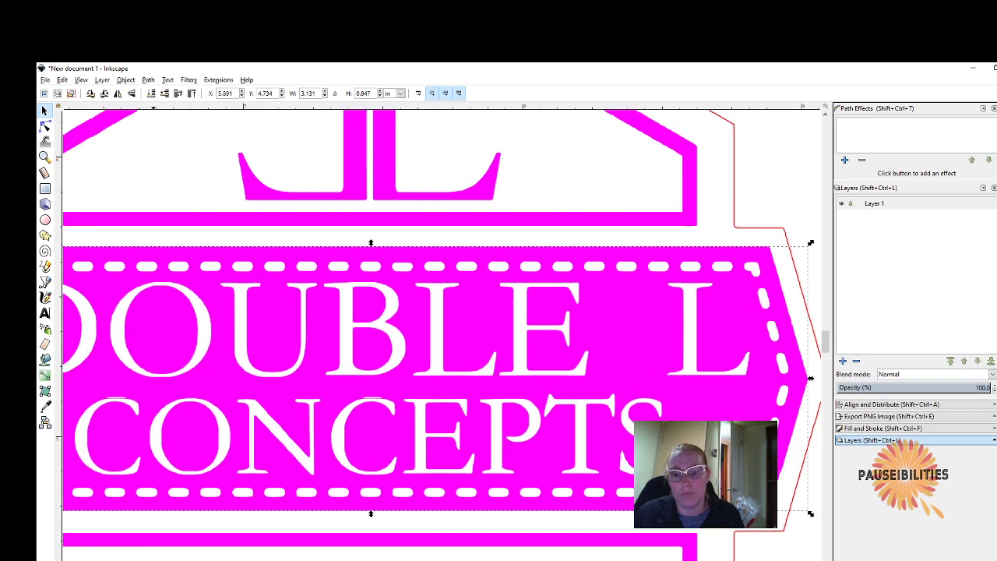
{"action": "key", "text": "n"}
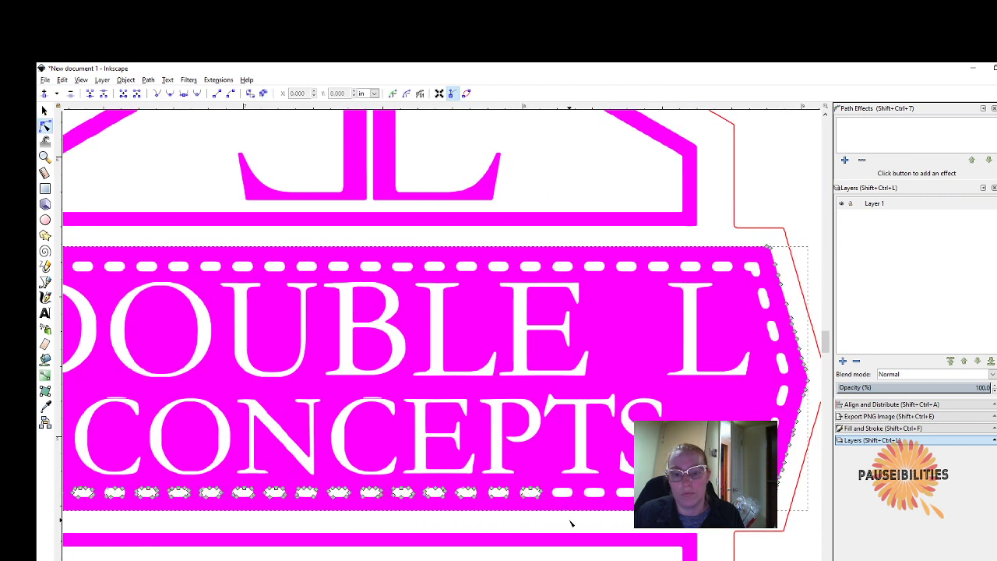
{"action": "left_click", "coordinate": [564, 492]}
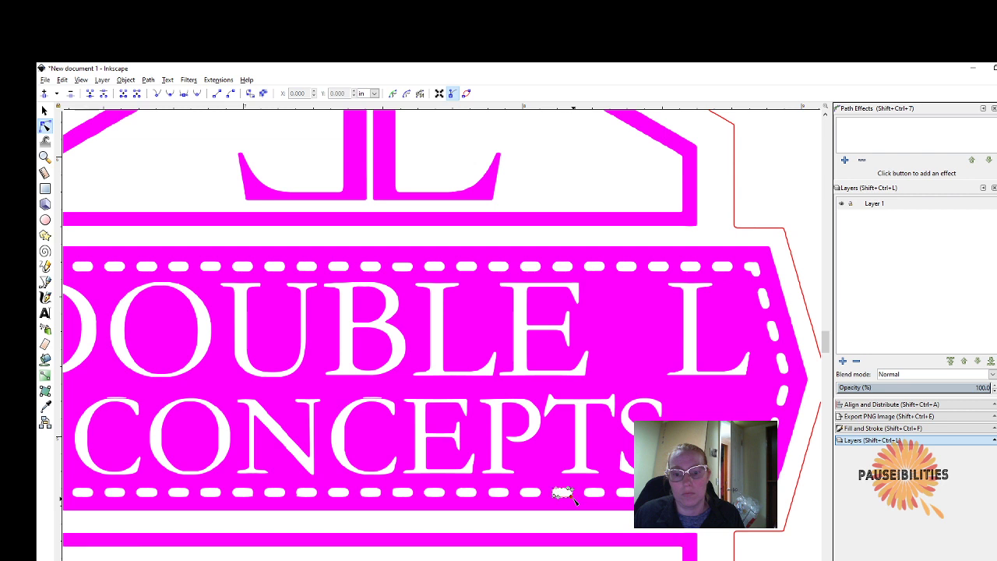
{"action": "left_click", "coordinate": [594, 492]}
{"action": "left_click", "coordinate": [573, 538]}
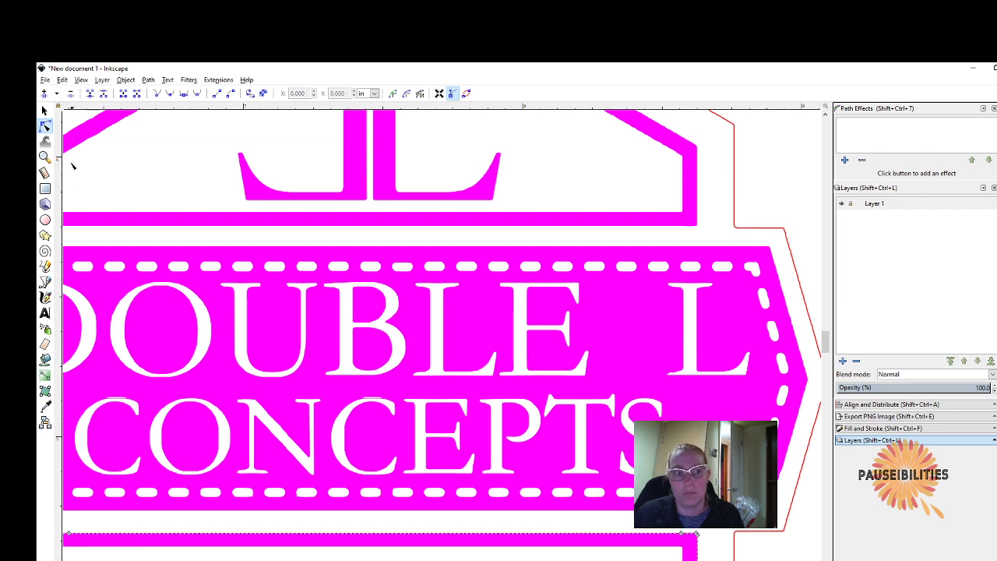
{"action": "key", "text": "s"}
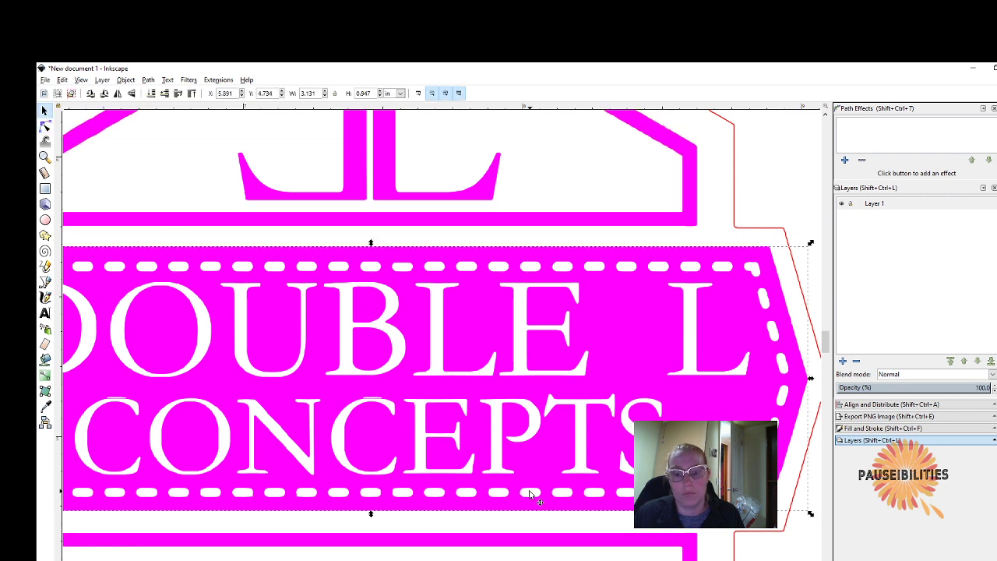
{"action": "key", "text": "n"}
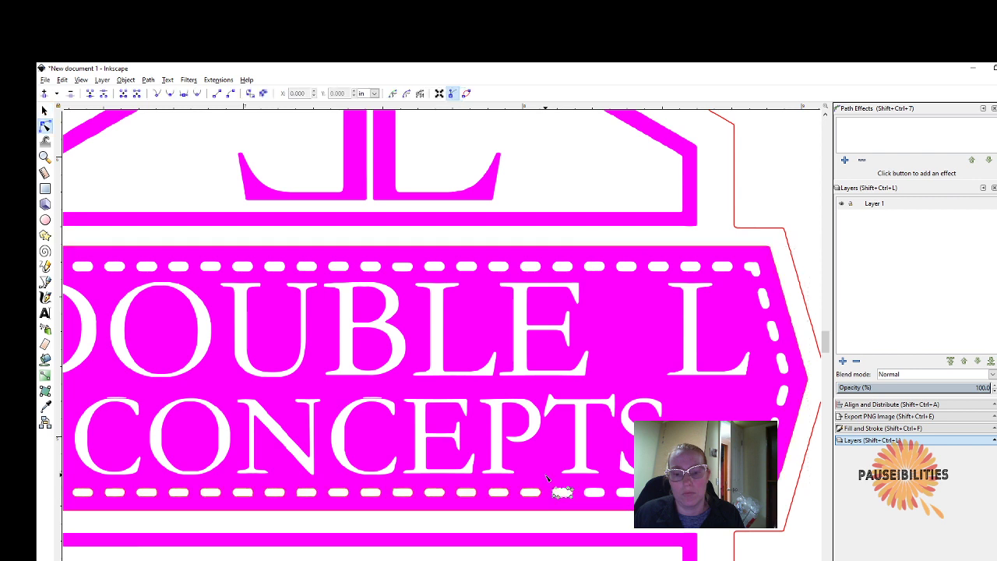
{"action": "left_click", "coordinate": [546, 476]}
{"action": "left_click", "coordinate": [542, 529]}
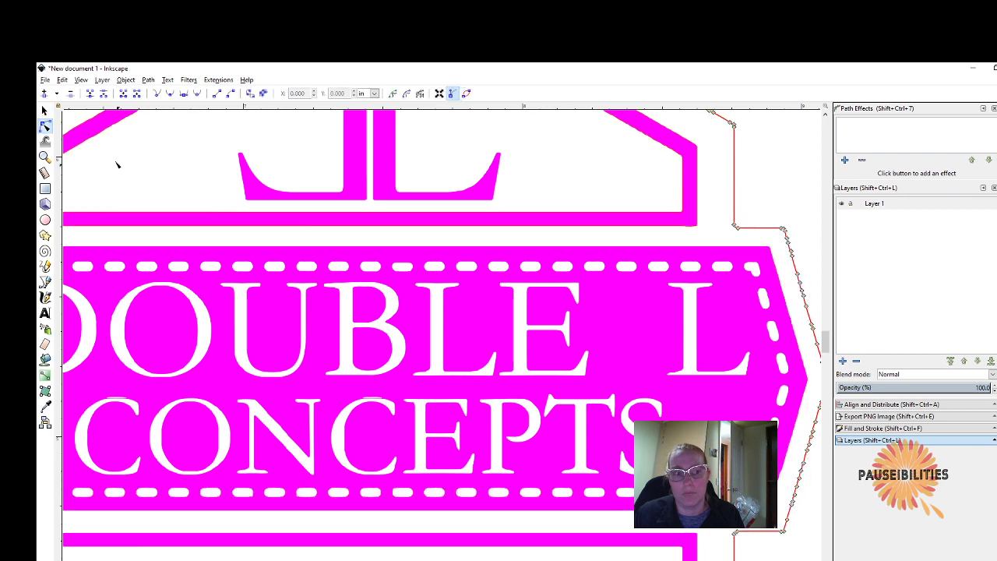
- Subtract the two bottom-edge dashes beneath the T of CONCEPTS from the banner, one at a time, with Difference
{"action": "left_click", "coordinate": [44, 110]}
{"action": "left_click", "coordinate": [562, 494]}
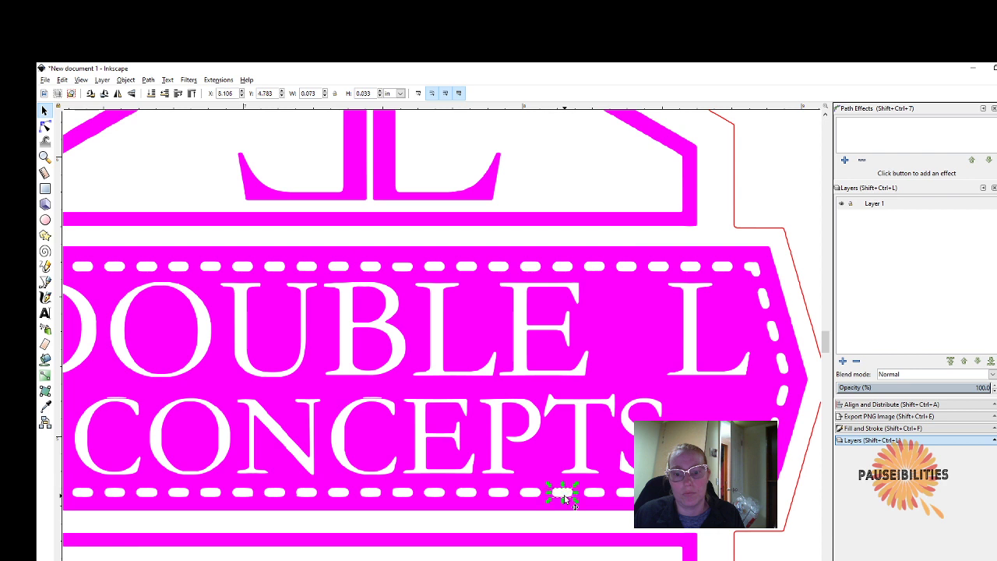
{"action": "left_click", "coordinate": [544, 461], "text": "shift"}
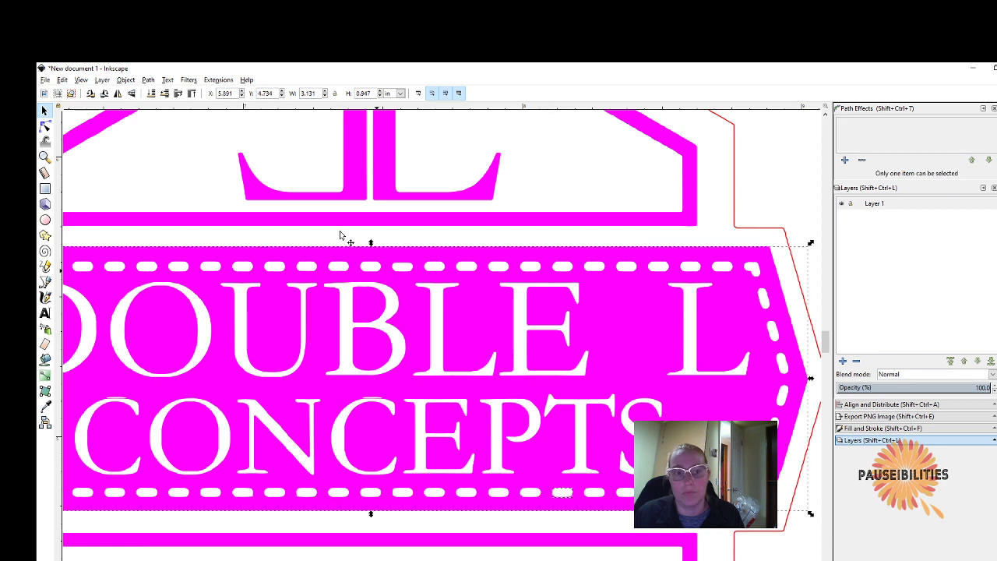
{"action": "left_click", "coordinate": [148, 80]}
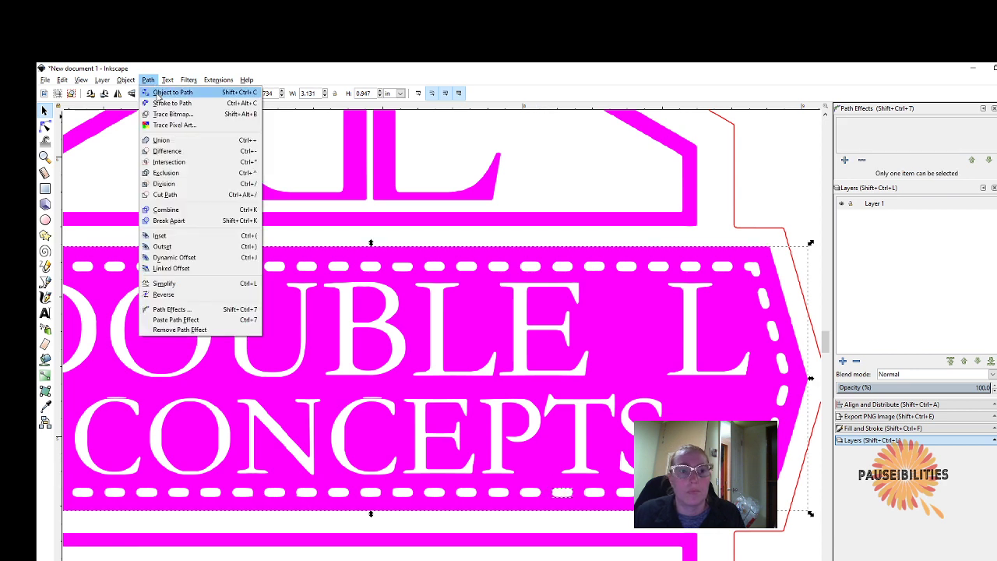
{"action": "left_click", "coordinate": [166, 151]}
{"action": "key", "text": "ctrl+z"}
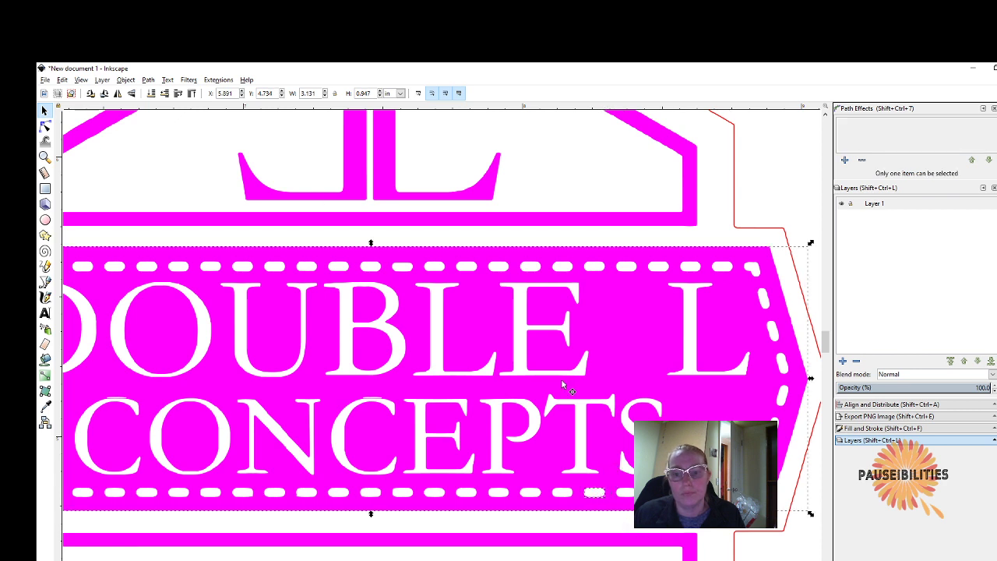
{"action": "left_click", "coordinate": [148, 80]}
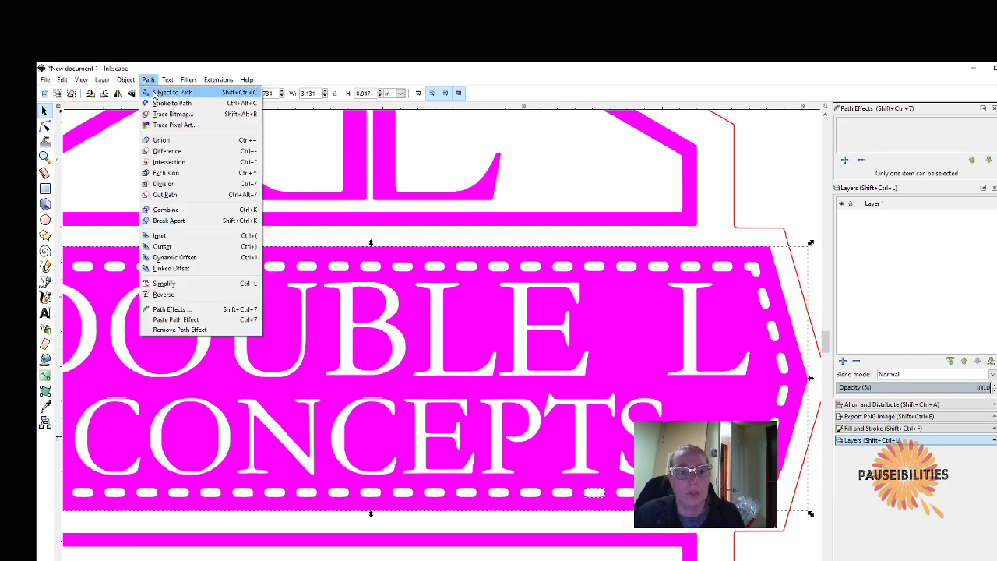
{"action": "left_click", "coordinate": [167, 151]}
- Subtract the two bottom-edge dashes beneath the S of CONCEPTS from the banner, one at a time, with Difference
{"action": "key", "text": "ctrl+z"}
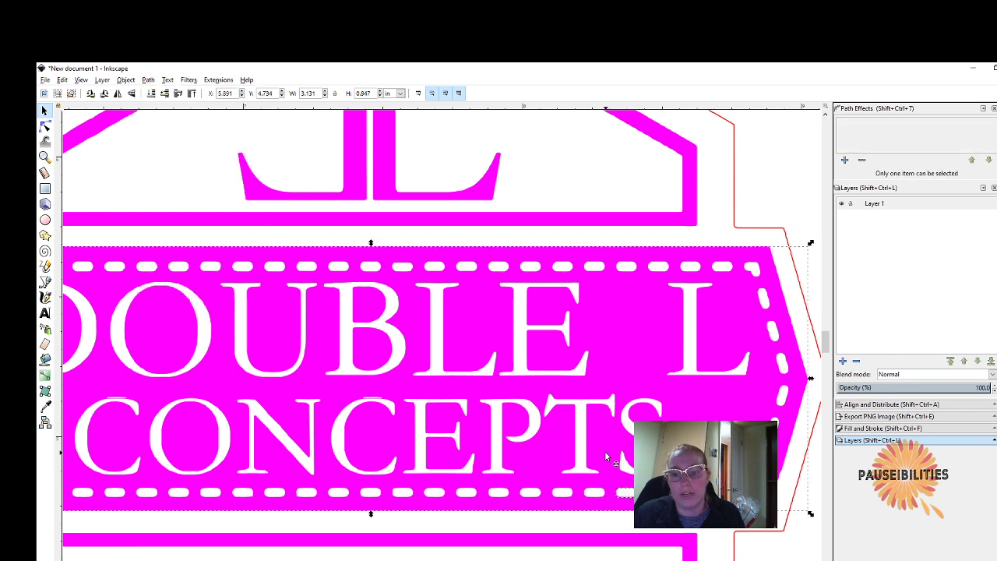
{"action": "left_click", "coordinate": [148, 81]}
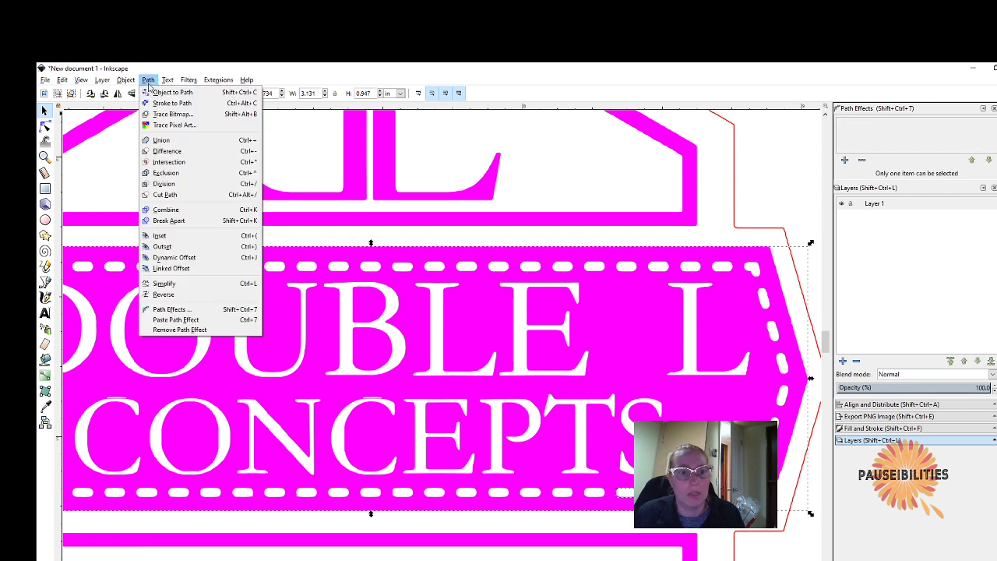
{"action": "left_click", "coordinate": [167, 151]}
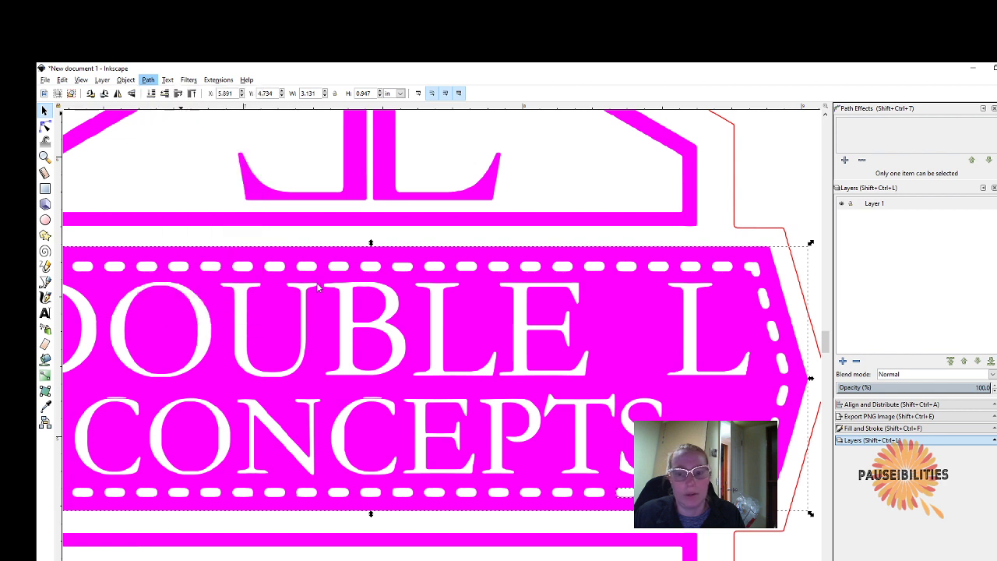
{"action": "key", "text": "ctrl+z"}
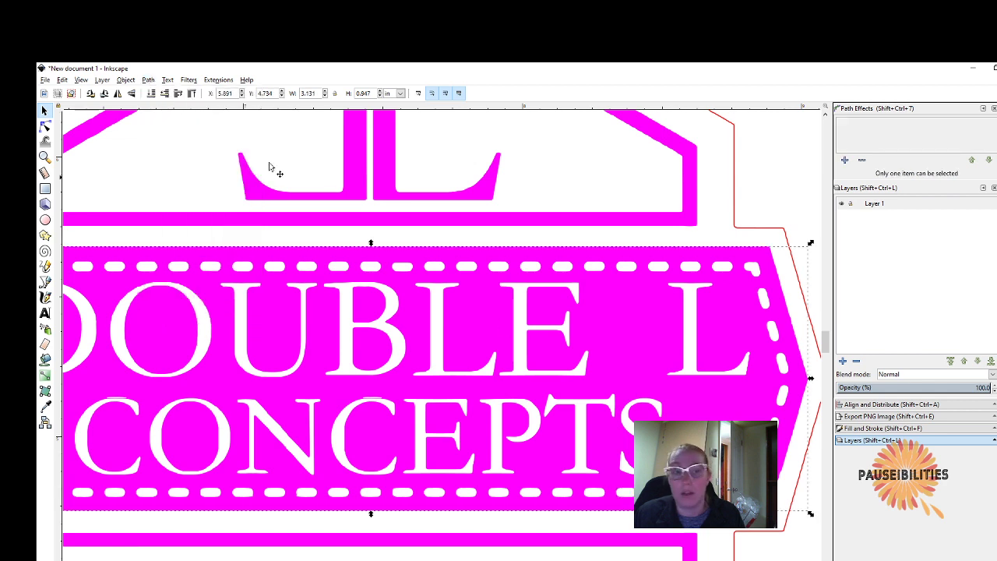
{"action": "left_click", "coordinate": [148, 80]}
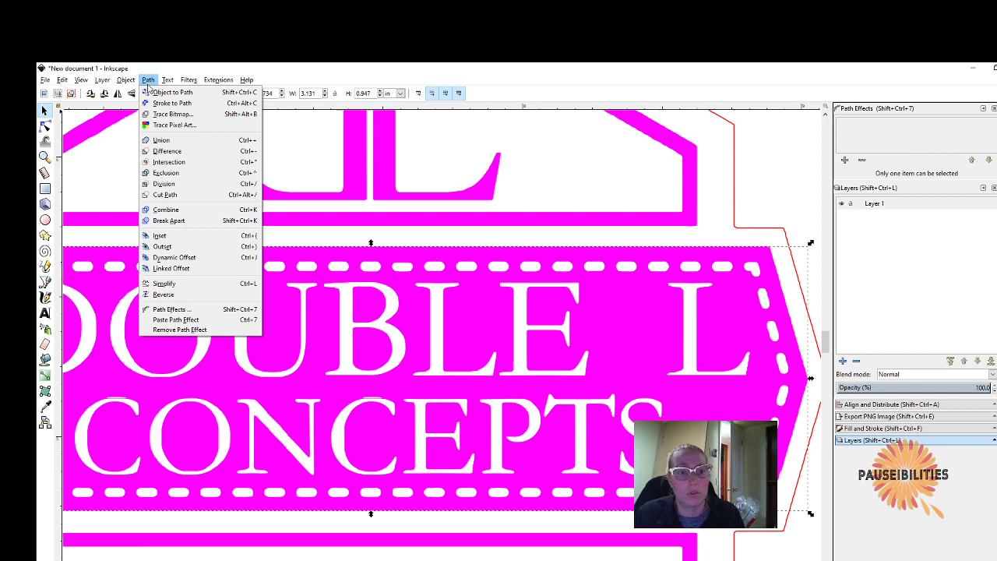
{"action": "left_click", "coordinate": [165, 151]}
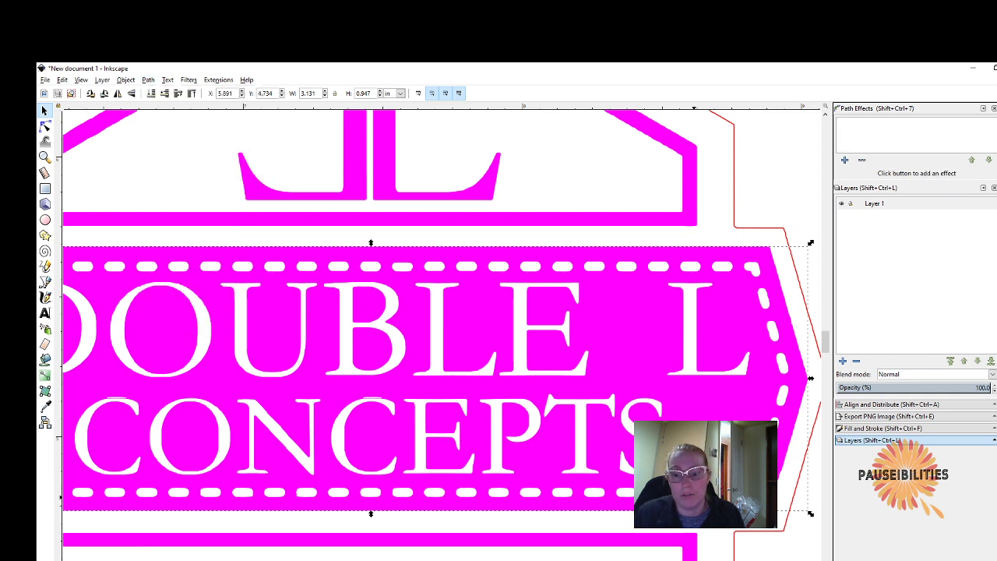
- Subtract the next two bottom-edge dashes past the S of CONCEPTS from the banner, one at a time, with Difference
{"action": "key", "text": "ctrl+z"}
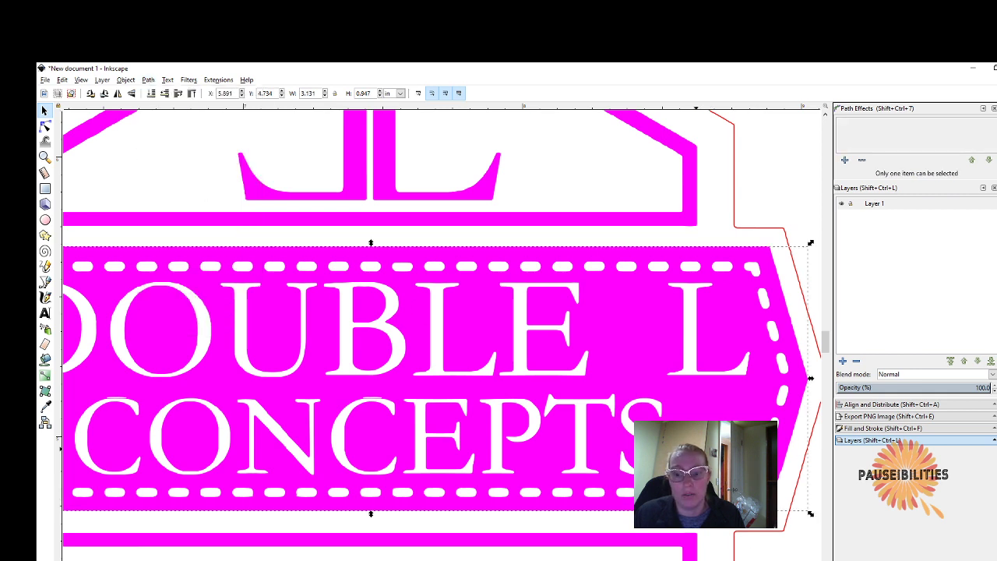
{"action": "left_click", "coordinate": [148, 81]}
{"action": "left_click", "coordinate": [165, 151]}
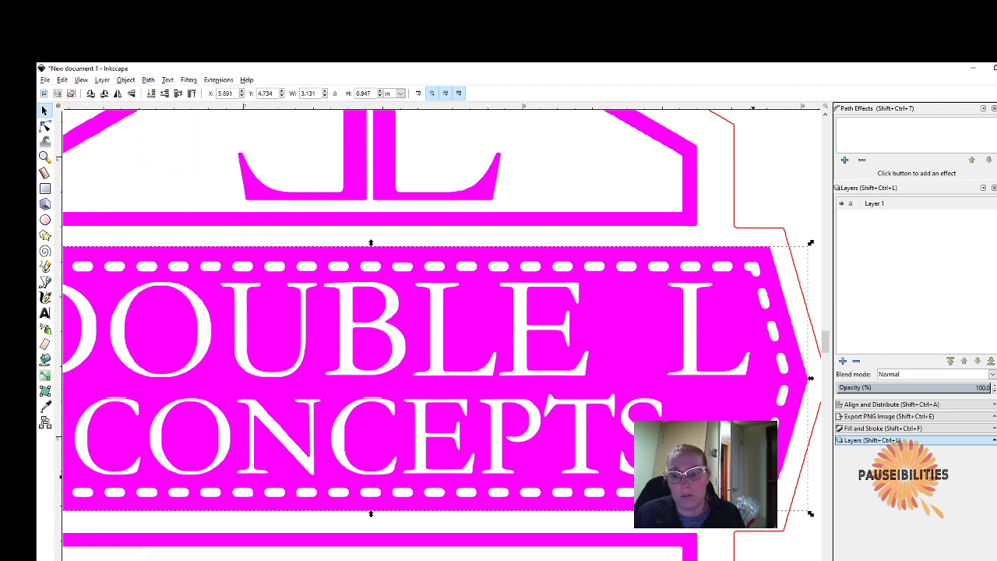
{"action": "key", "text": "ctrl+z"}
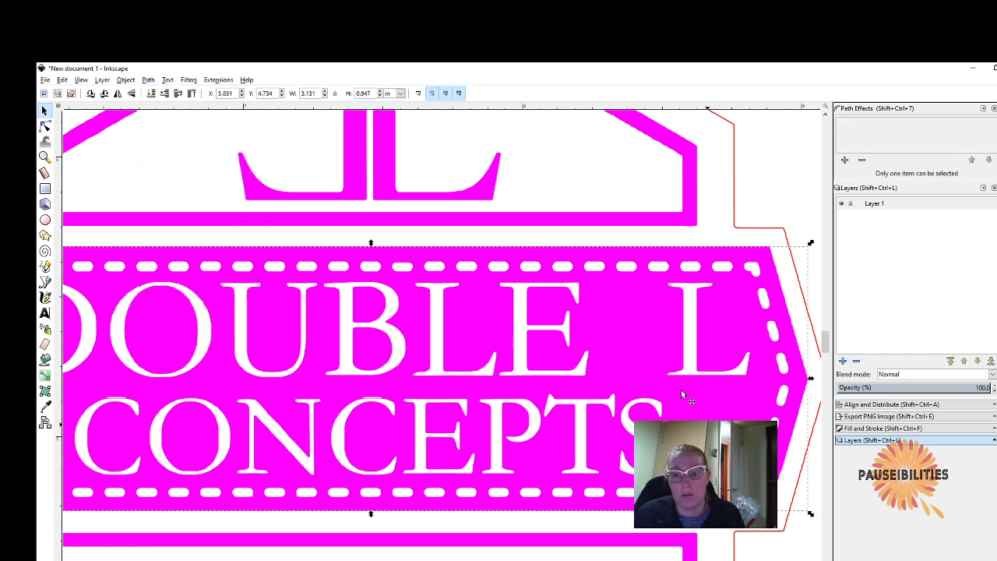
{"action": "left_click", "coordinate": [148, 81]}
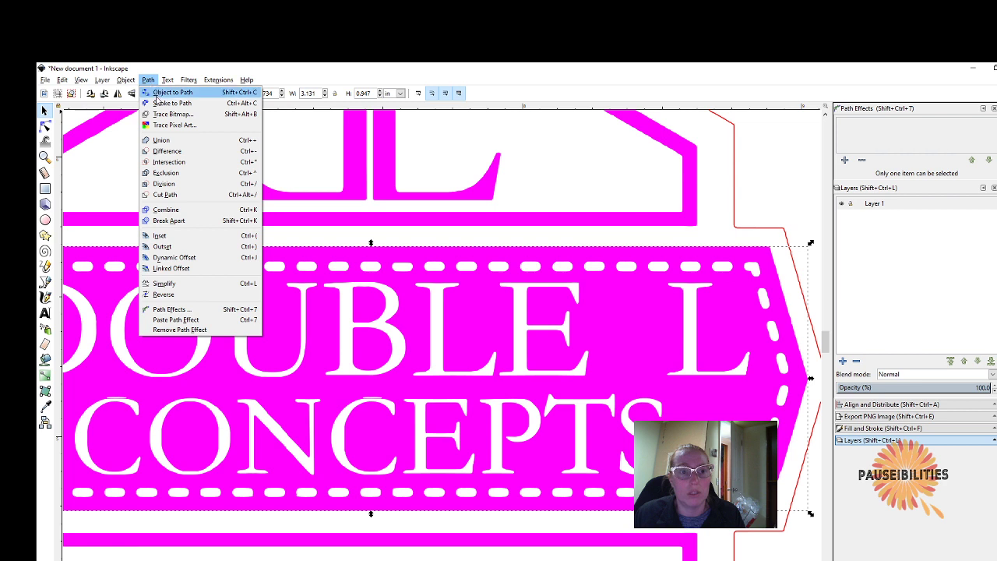
{"action": "left_click", "coordinate": [166, 151]}
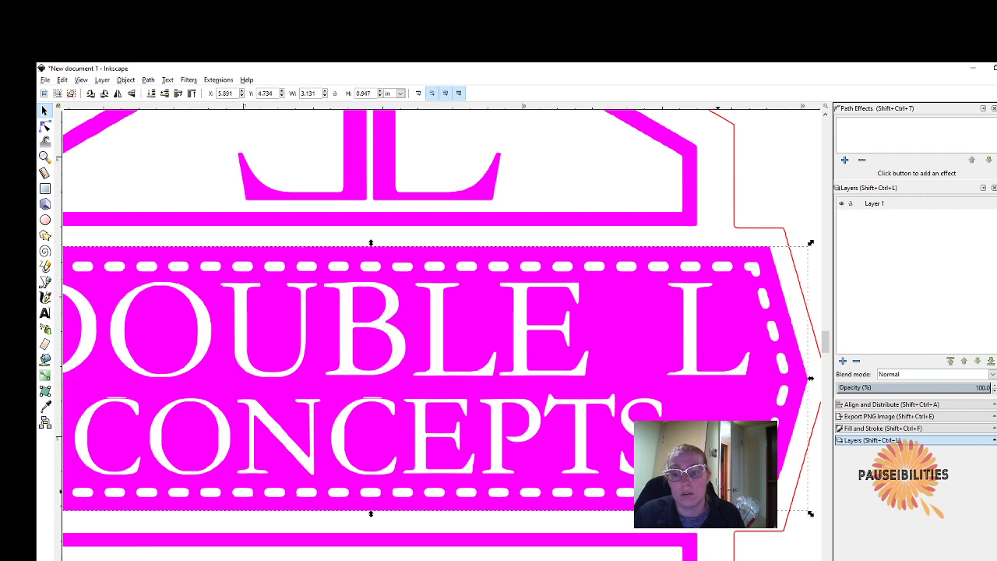
- Check the banner's nodes, and subtract its lower-right corner dash and the first right-edge dash above it with Difference
{"action": "key", "text": "n"}
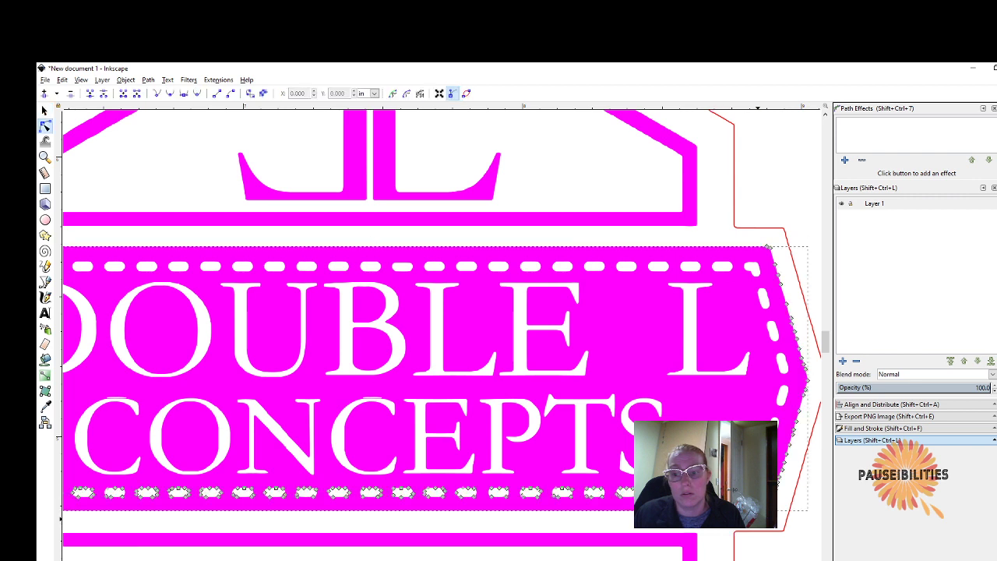
{"action": "left_click", "coordinate": [757, 520]}
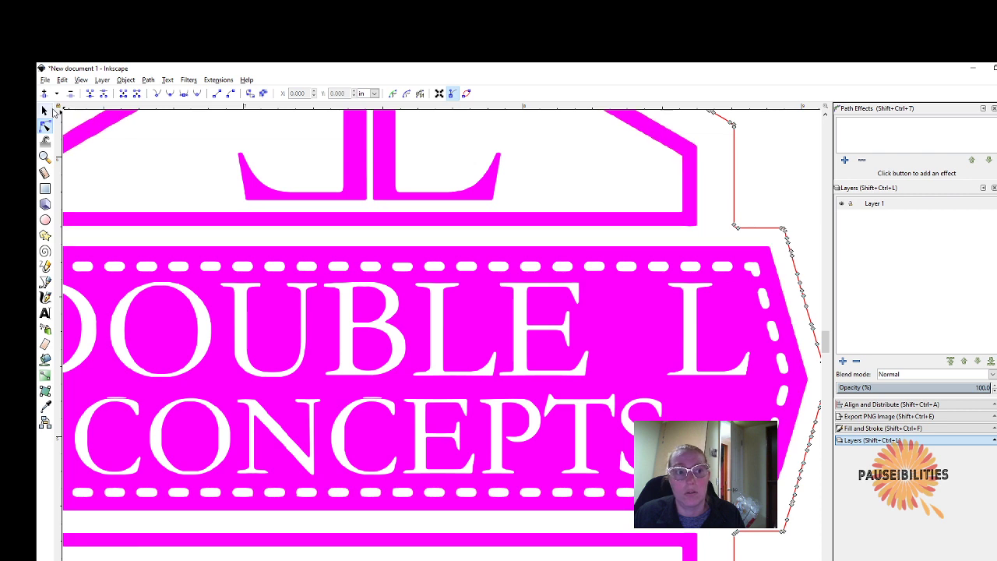
{"action": "key", "text": "s"}
{"action": "left_click", "coordinate": [777, 514]}
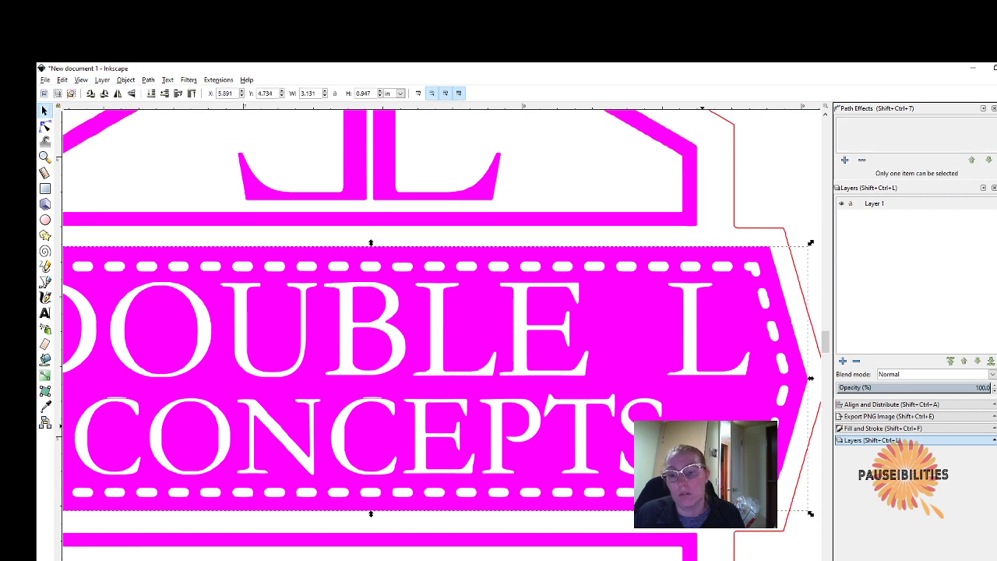
{"action": "left_click", "coordinate": [149, 82]}
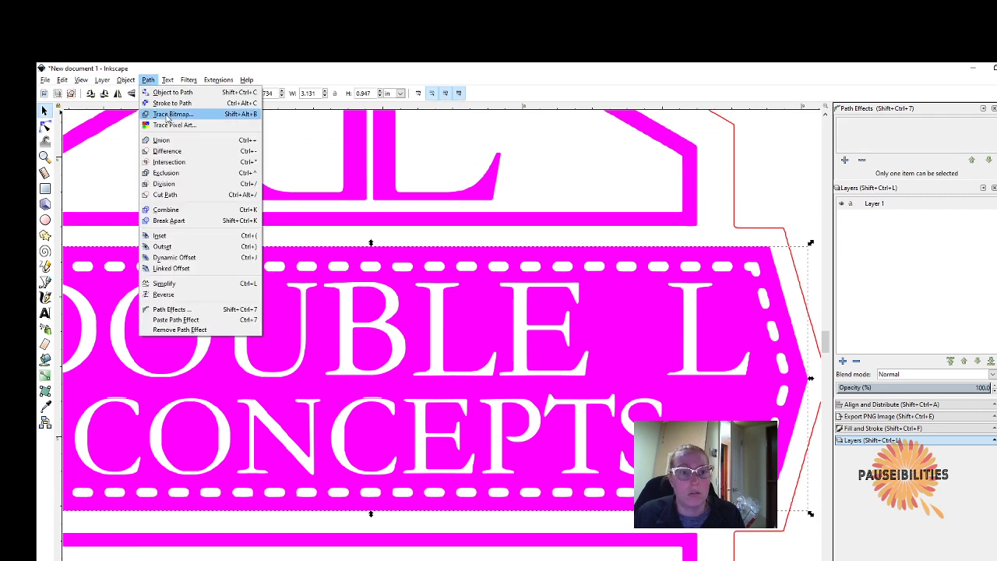
{"action": "left_click", "coordinate": [176, 151]}
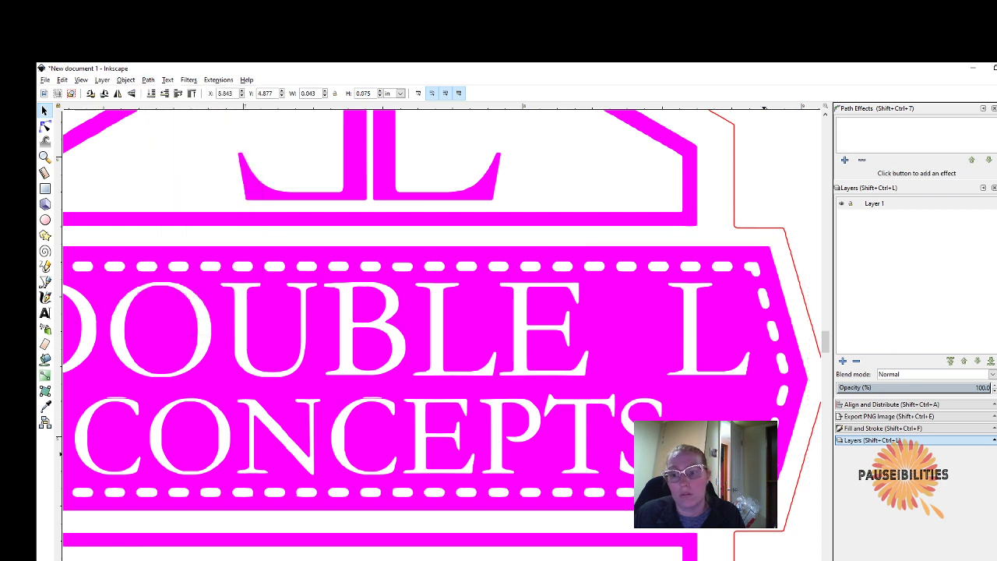
{"action": "left_click", "coordinate": [146, 81]}
{"action": "left_click", "coordinate": [176, 148]}
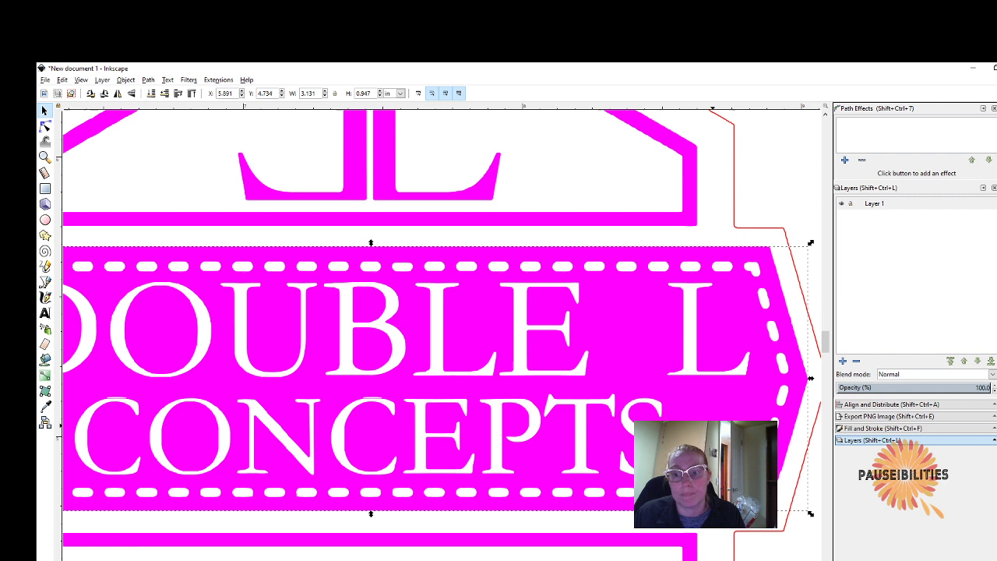
- Subtract the next two right-edge dashes below the banner's right tip, one at a time, with Difference
{"action": "left_click", "coordinate": [775, 427], "text": "shift"}
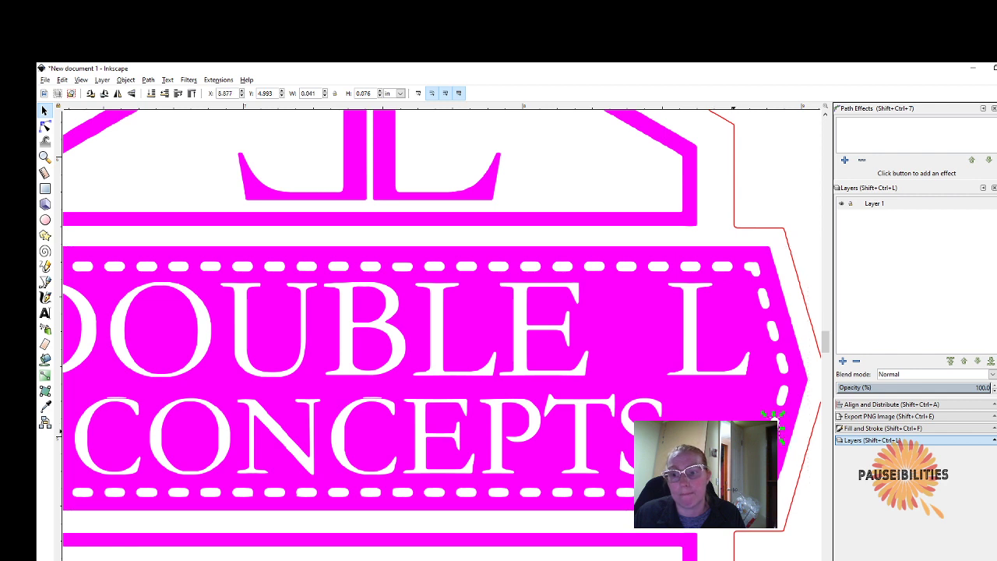
{"action": "left_click", "coordinate": [146, 81]}
{"action": "left_click", "coordinate": [177, 151]}
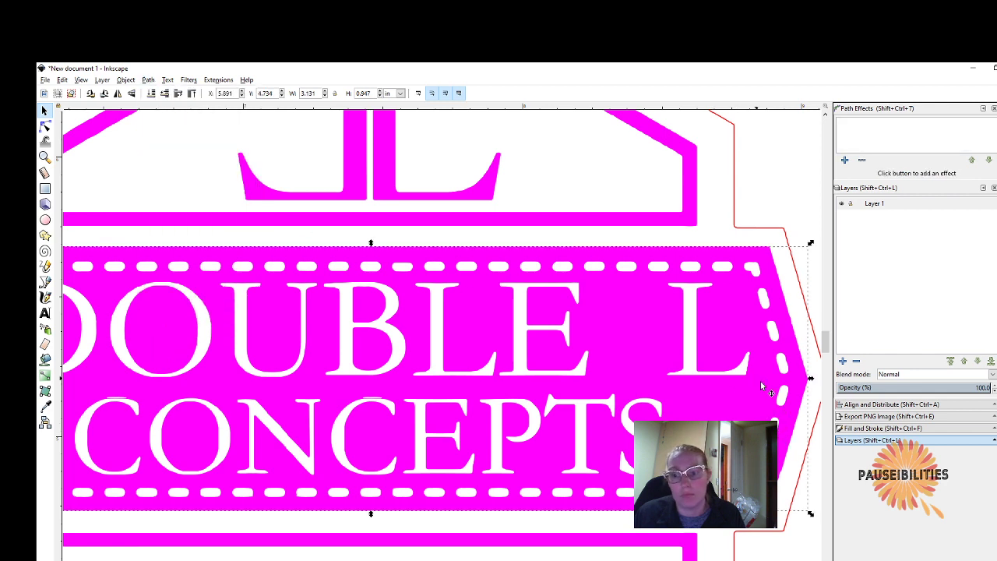
{"action": "left_click", "coordinate": [779, 398], "text": "shift"}
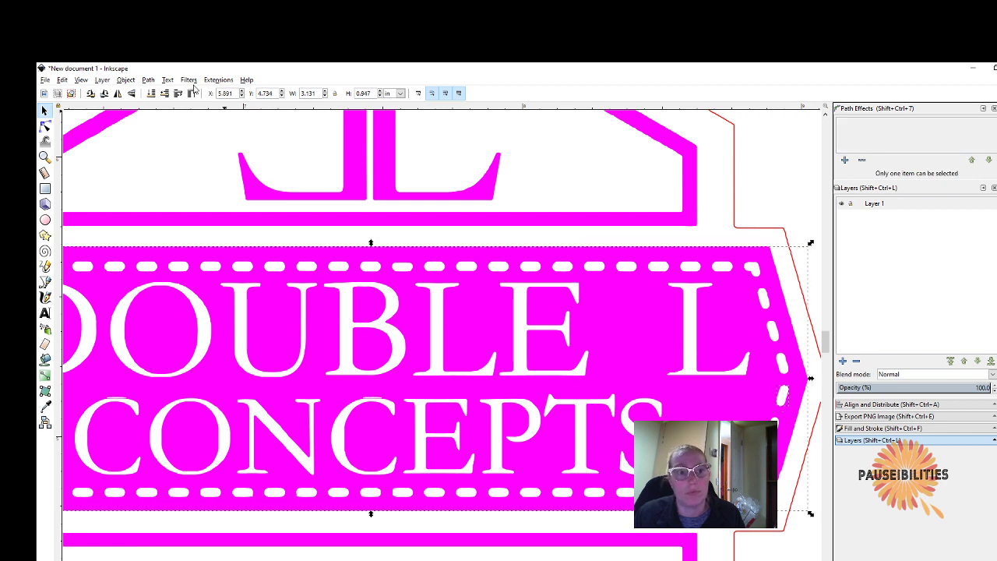
{"action": "left_click", "coordinate": [151, 82]}
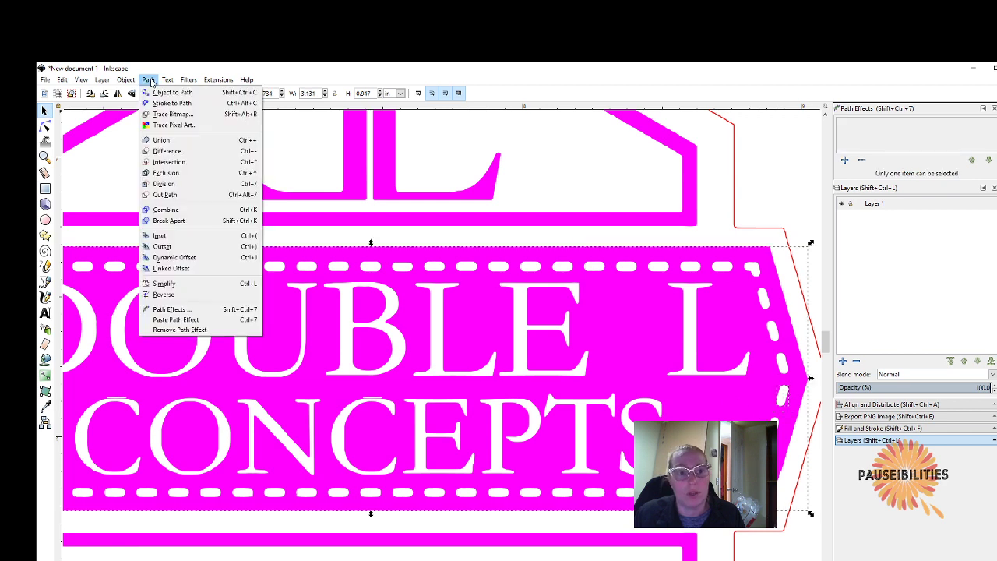
{"action": "left_click", "coordinate": [187, 152]}
- Subtract the two right-edge dashes just above the banner's right tip, one at a time, with Difference
{"action": "left_click", "coordinate": [781, 362], "text": "shift"}
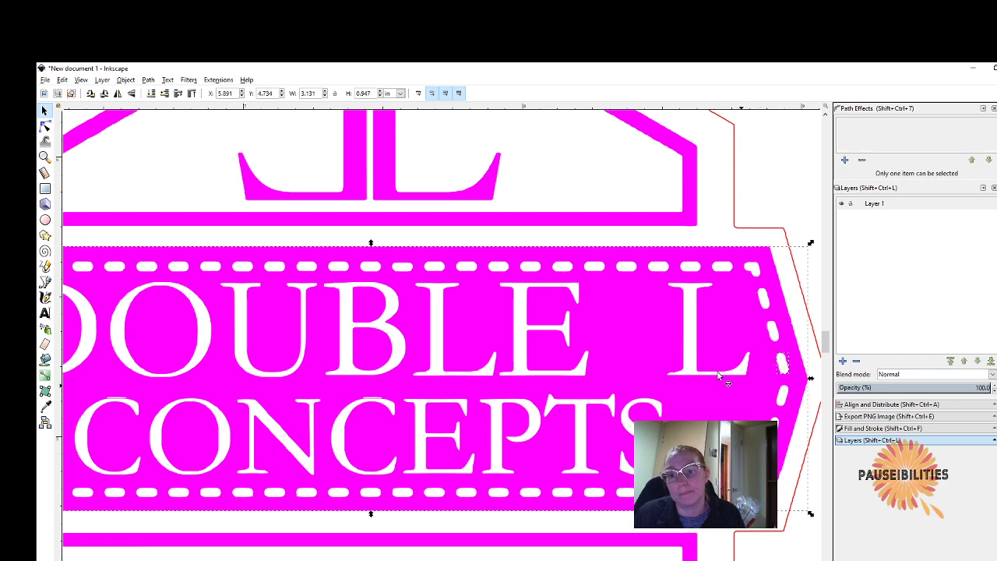
{"action": "left_click", "coordinate": [149, 82]}
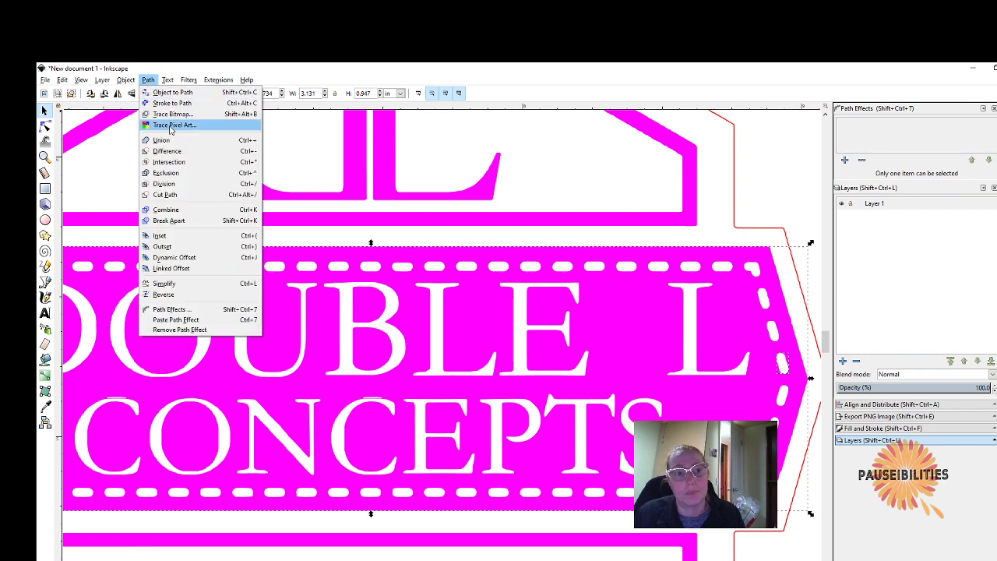
{"action": "left_click", "coordinate": [187, 152]}
{"action": "left_click", "coordinate": [776, 335], "text": "shift"}
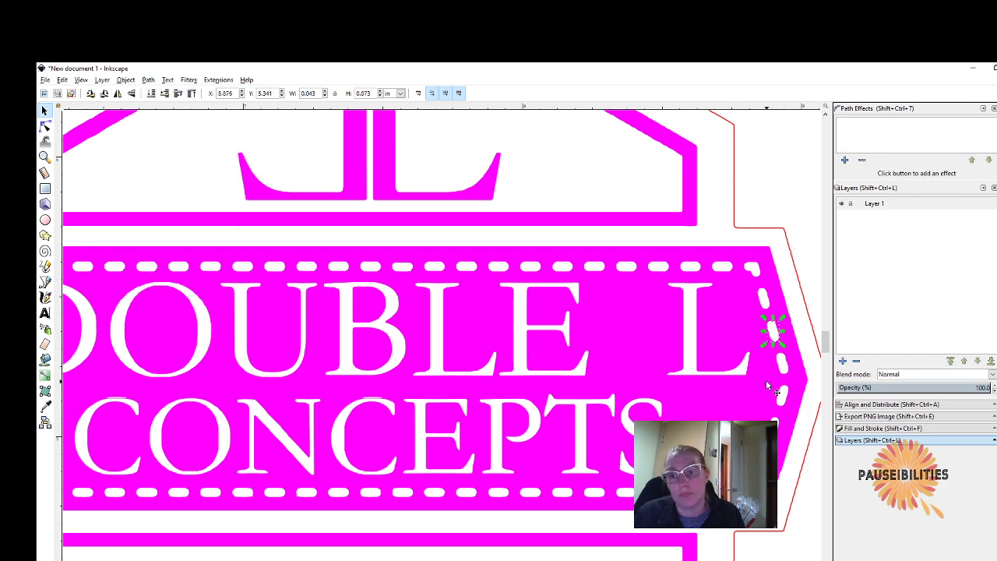
{"action": "left_click", "coordinate": [147, 82]}
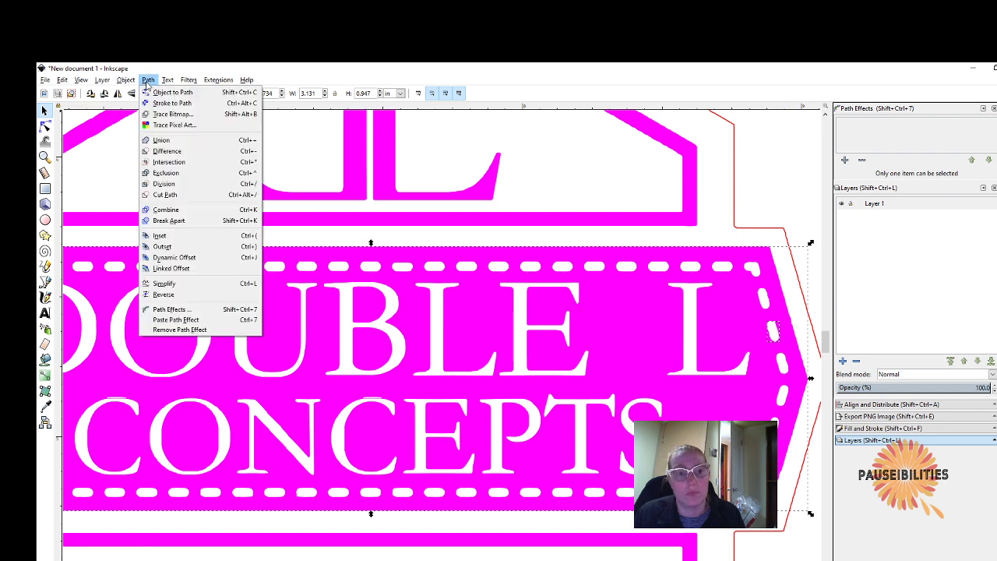
{"action": "left_click", "coordinate": [178, 150]}
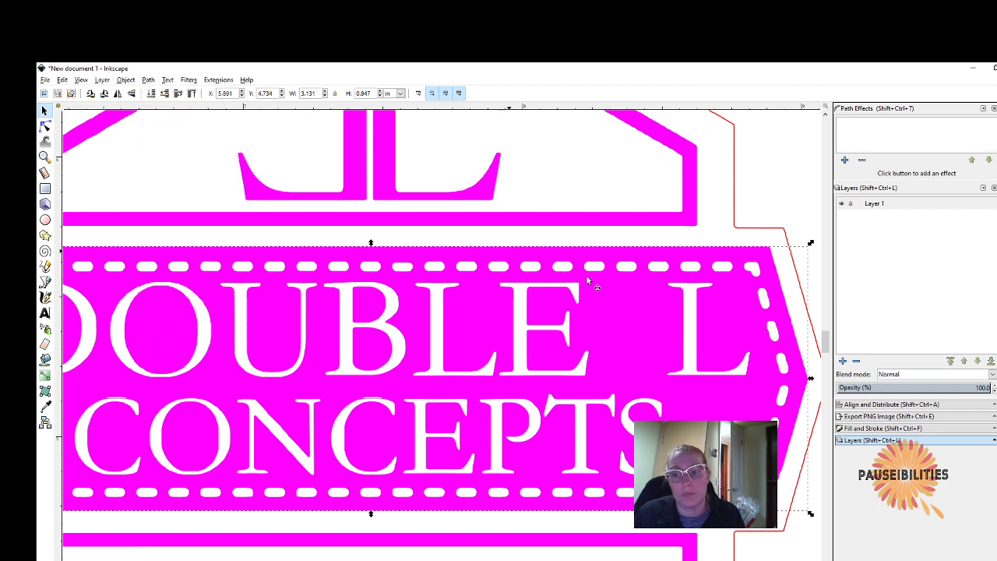
- Subtract the uppermost right-edge dash and the upper-right corner dash from the banner with Difference
{"action": "left_click", "coordinate": [764, 297], "text": "shift"}
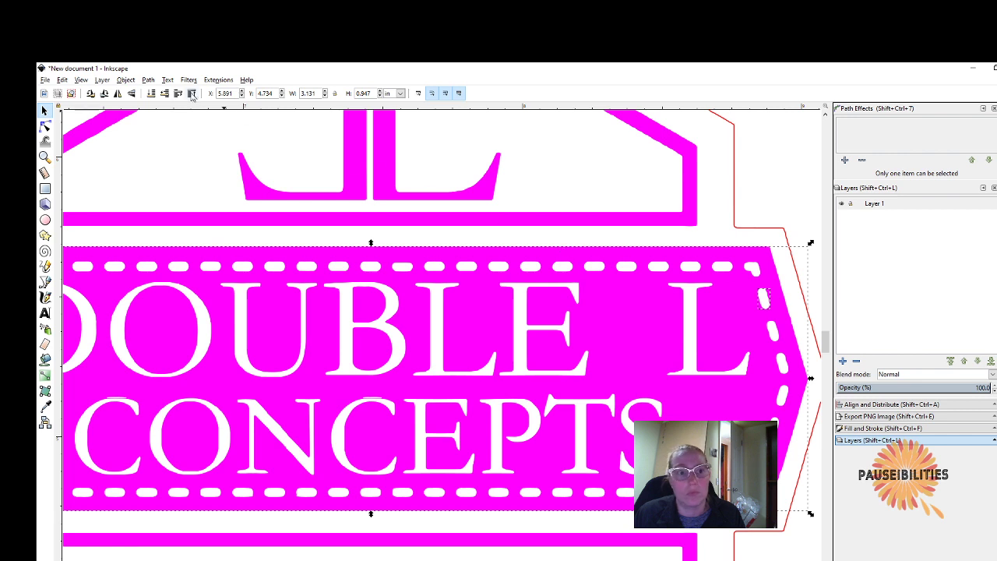
{"action": "left_click", "coordinate": [147, 82]}
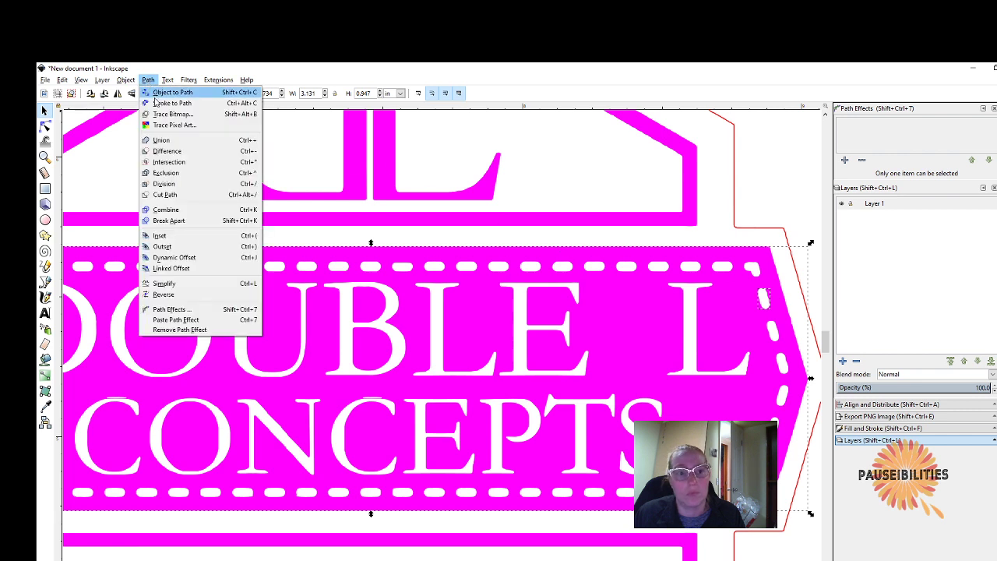
{"action": "left_click", "coordinate": [178, 150]}
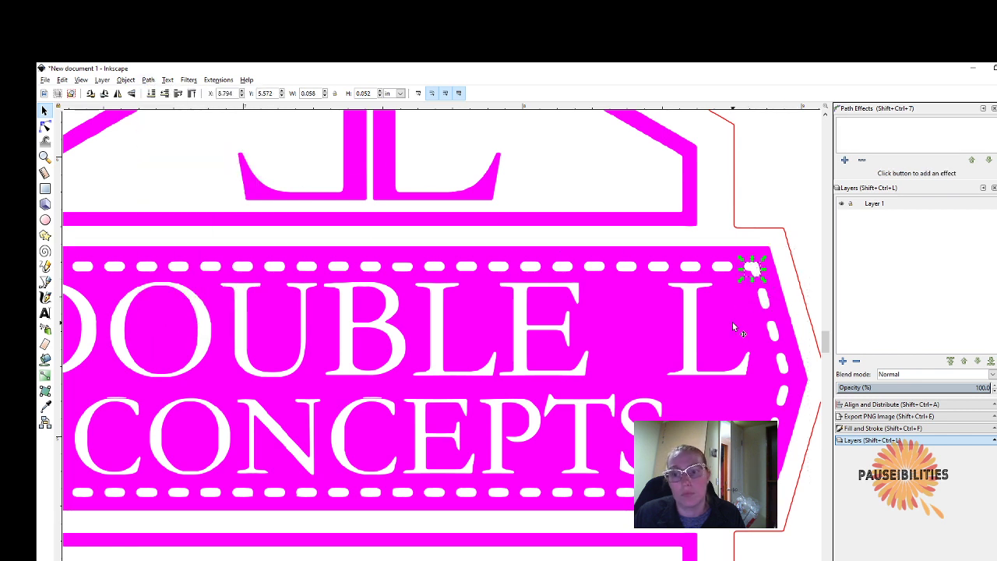
{"action": "left_click", "coordinate": [754, 269], "text": "shift"}
{"action": "left_click", "coordinate": [148, 81]}
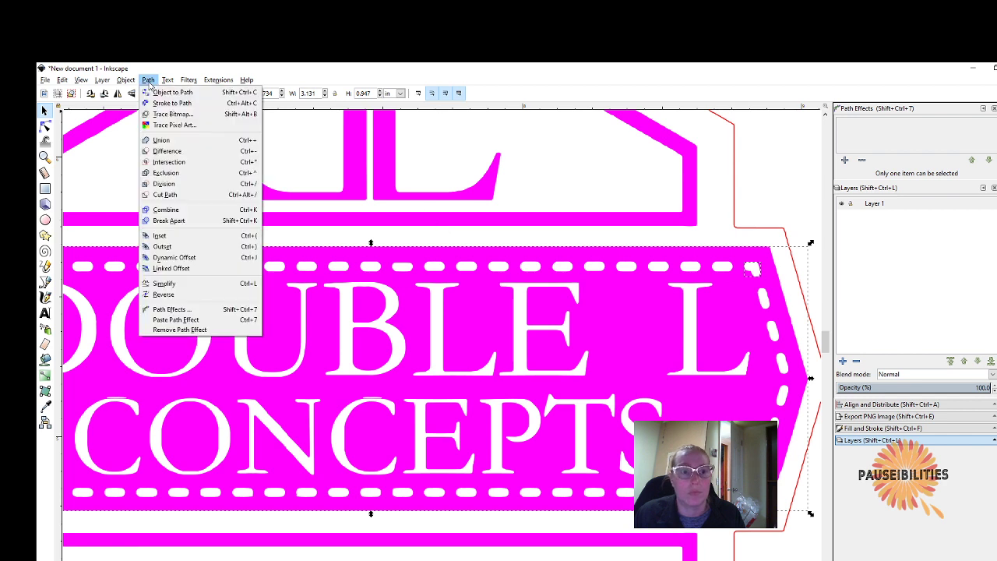
{"action": "left_click", "coordinate": [179, 153]}
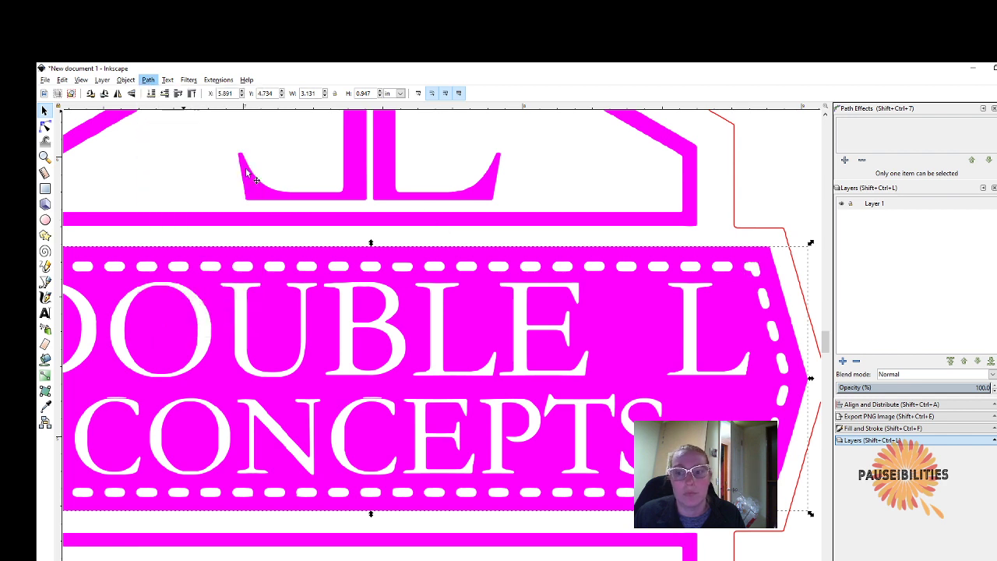
- Subtract the two top-edge dashes above the standalone L from the banner, one at a time, with Difference
{"action": "left_click", "coordinate": [722, 267], "text": "shift"}
{"action": "left_click", "coordinate": [147, 80]}
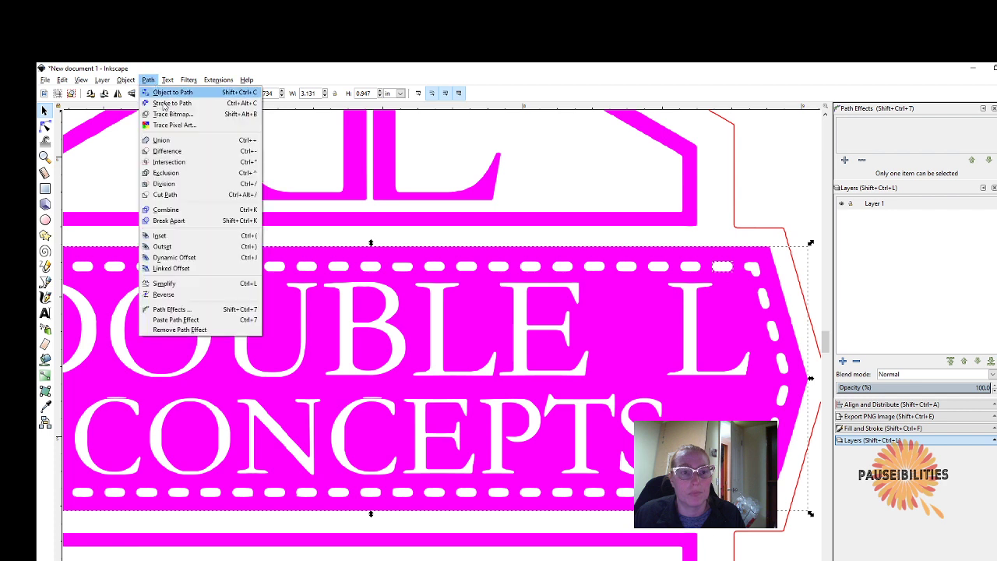
{"action": "left_click", "coordinate": [178, 152]}
{"action": "left_click", "coordinate": [690, 266], "text": "shift"}
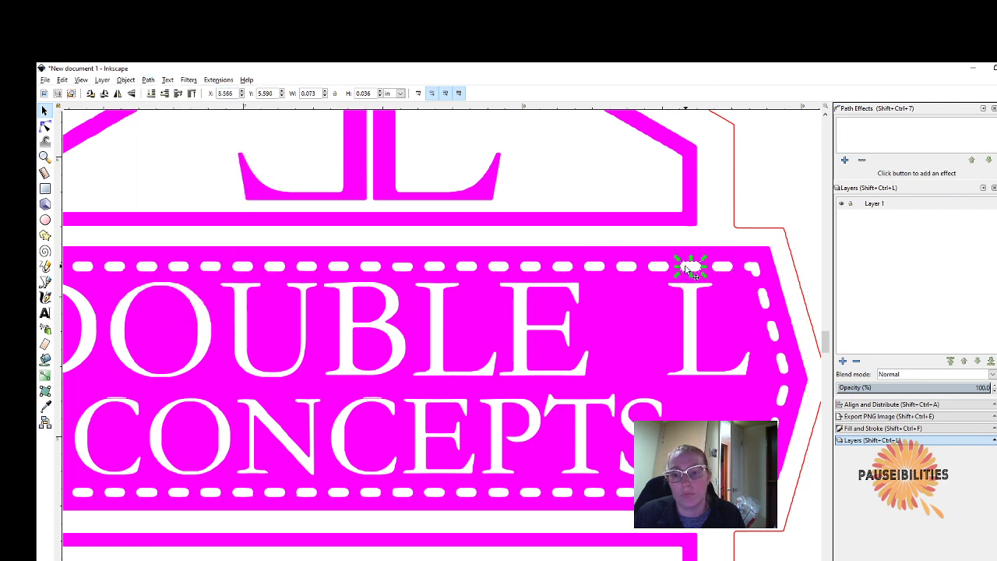
{"action": "left_click", "coordinate": [148, 80]}
{"action": "left_click", "coordinate": [182, 154]}
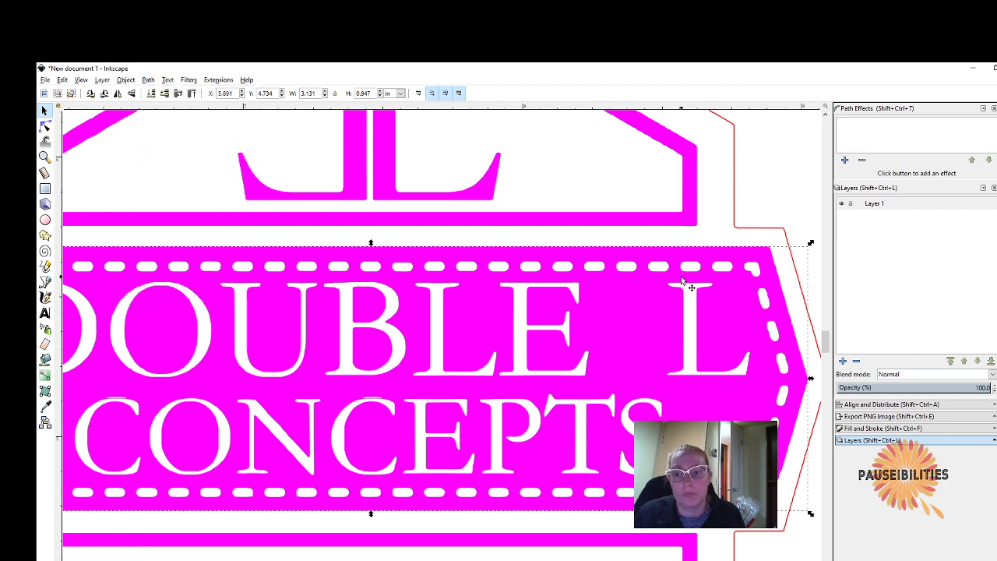
- Subtract the three top-edge dashes between the standalone L and the E of DOUBLE from the banner, one at a time, with Difference
{"action": "left_click", "coordinate": [658, 263], "text": "shift"}
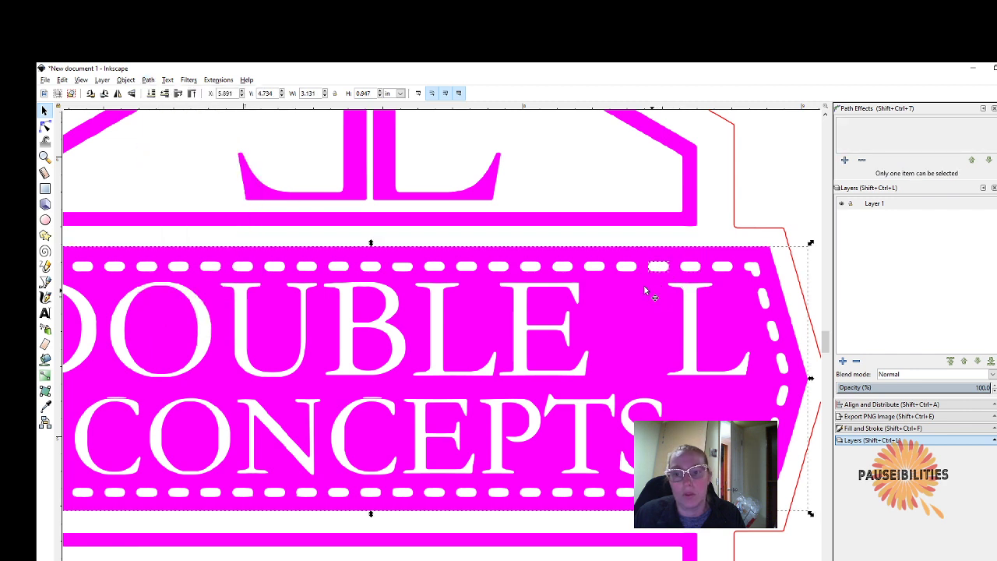
{"action": "left_click", "coordinate": [147, 81]}
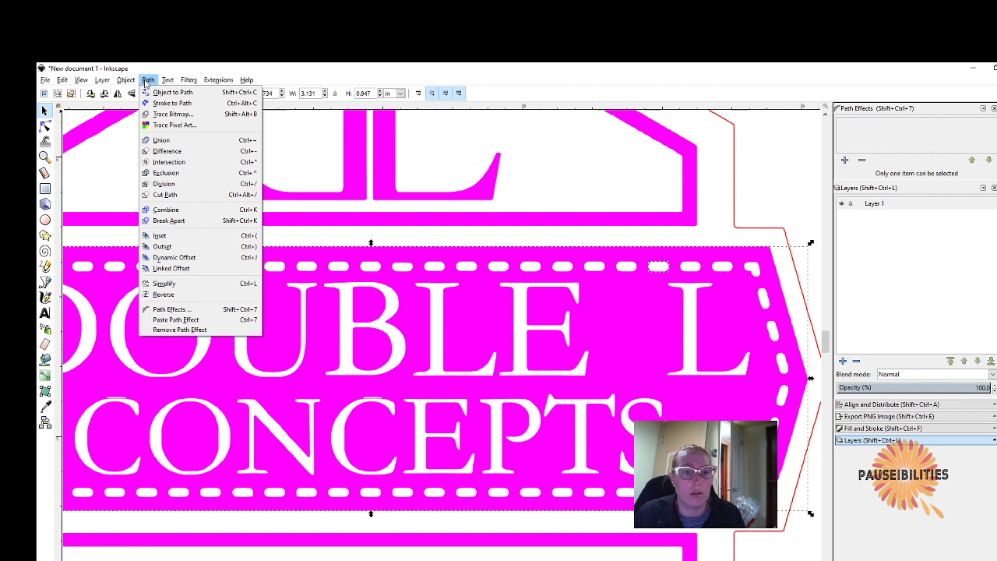
{"action": "left_click", "coordinate": [183, 152]}
{"action": "left_click", "coordinate": [619, 268], "text": "shift"}
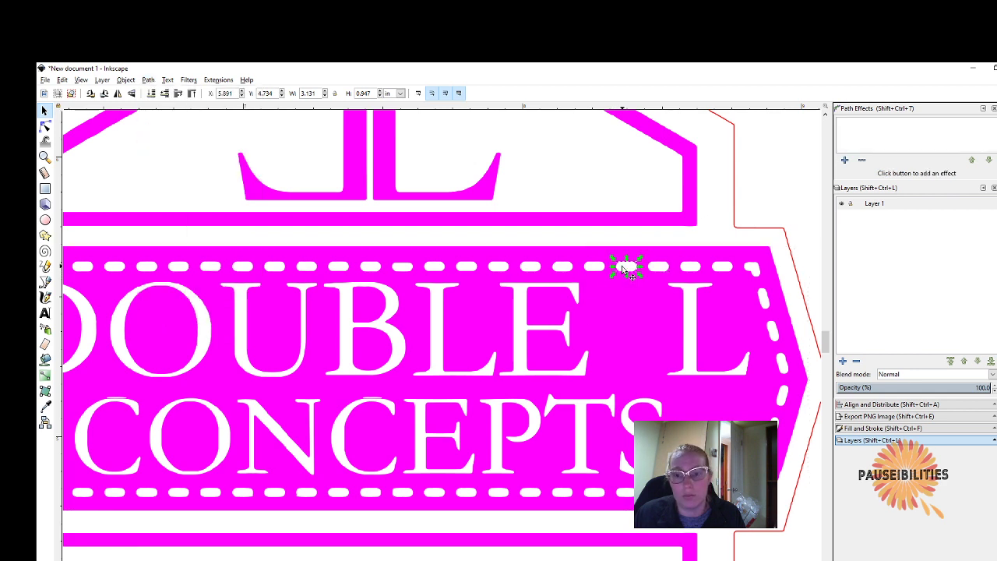
{"action": "left_click", "coordinate": [167, 80]}
{"action": "mouse_move", "coordinate": [147, 81]}
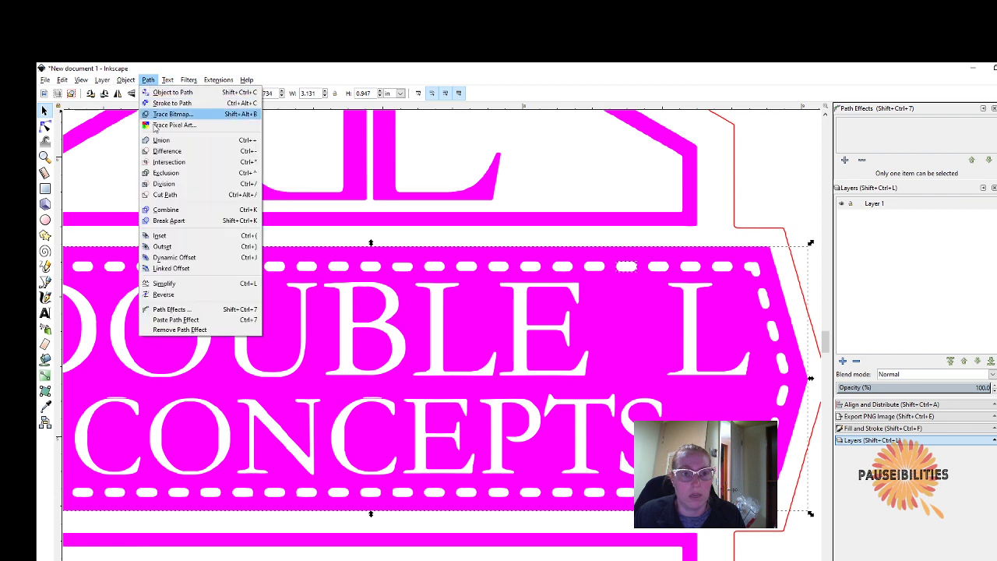
{"action": "left_click", "coordinate": [165, 152]}
{"action": "left_click", "coordinate": [602, 267], "text": "shift"}
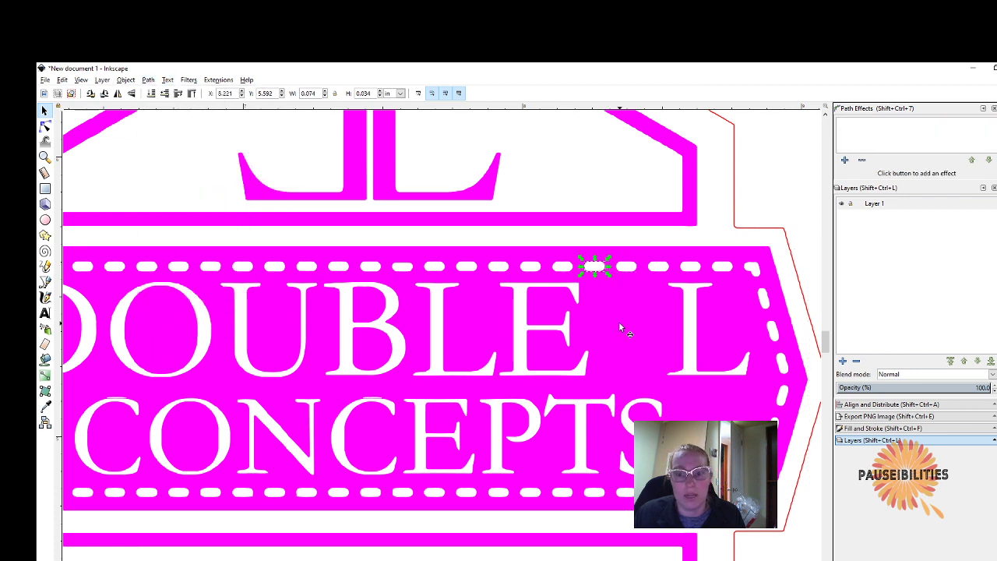
{"action": "left_click", "coordinate": [148, 80]}
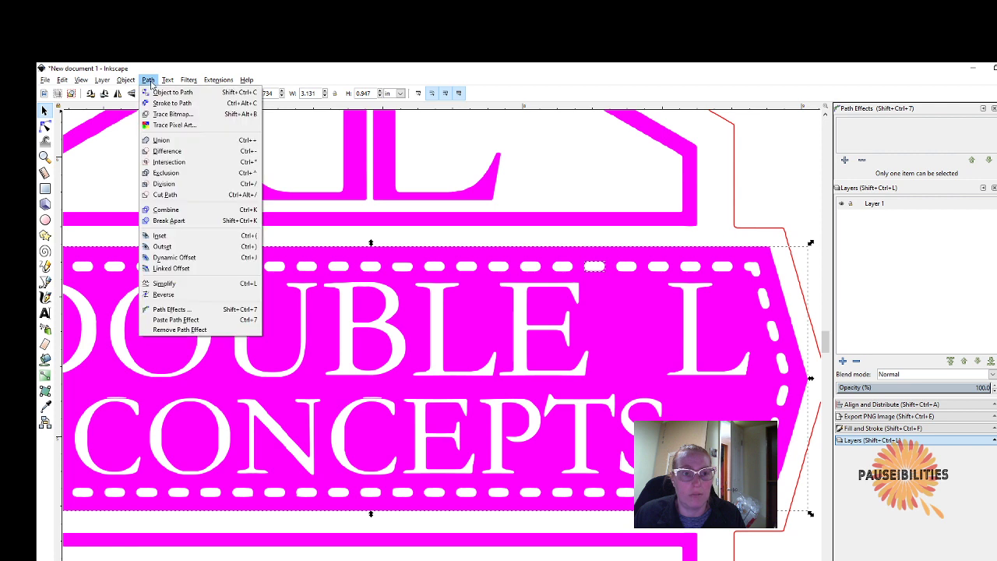
{"action": "left_click", "coordinate": [181, 152]}
{"action": "left_click", "coordinate": [589, 283]}
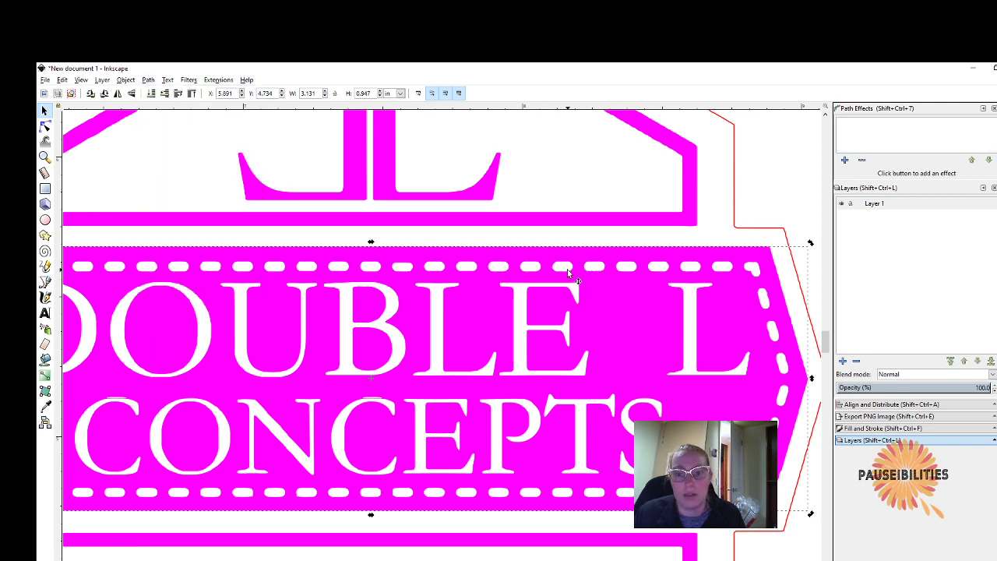
- Subtract the three top-edge dashes above the E of DOUBLE from the banner, one at a time, with Difference
{"action": "left_click", "coordinate": [595, 234]}
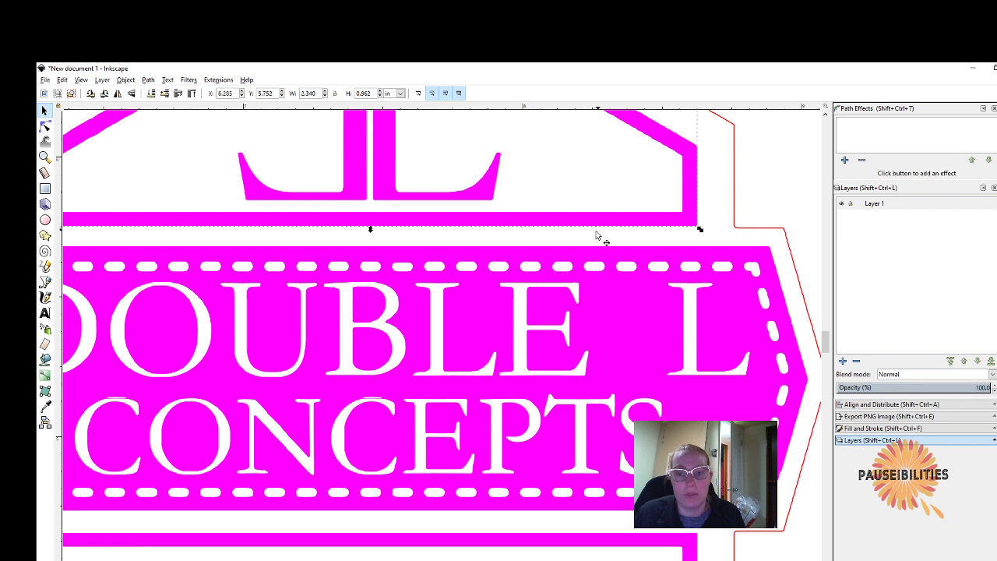
{"action": "left_click", "coordinate": [592, 296]}
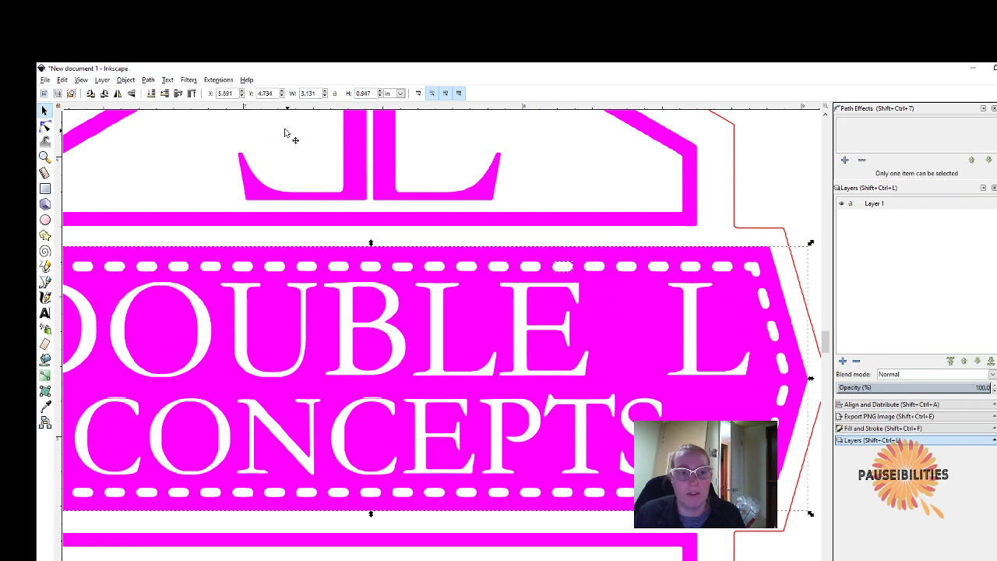
{"action": "left_click", "coordinate": [147, 80]}
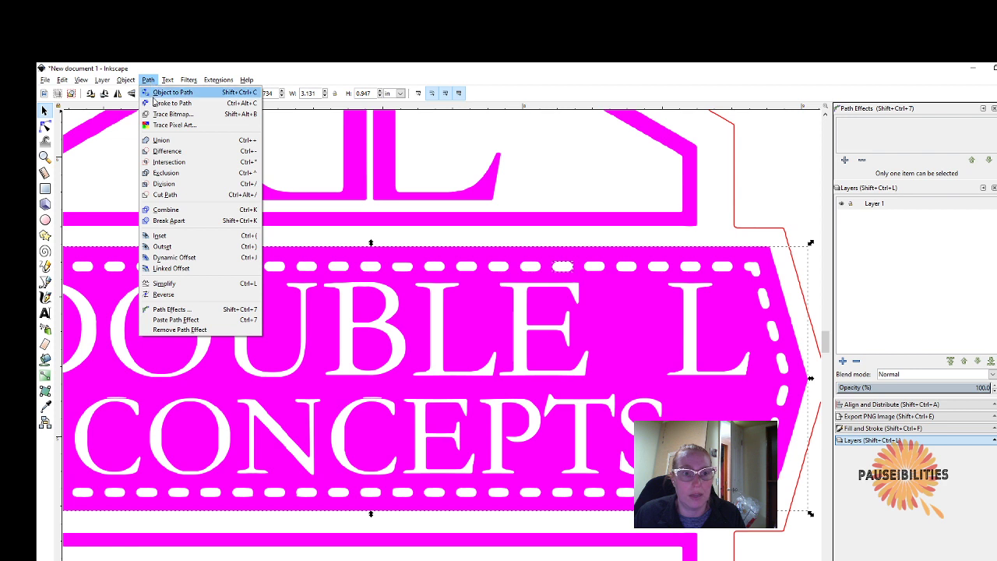
{"action": "left_click", "coordinate": [168, 151]}
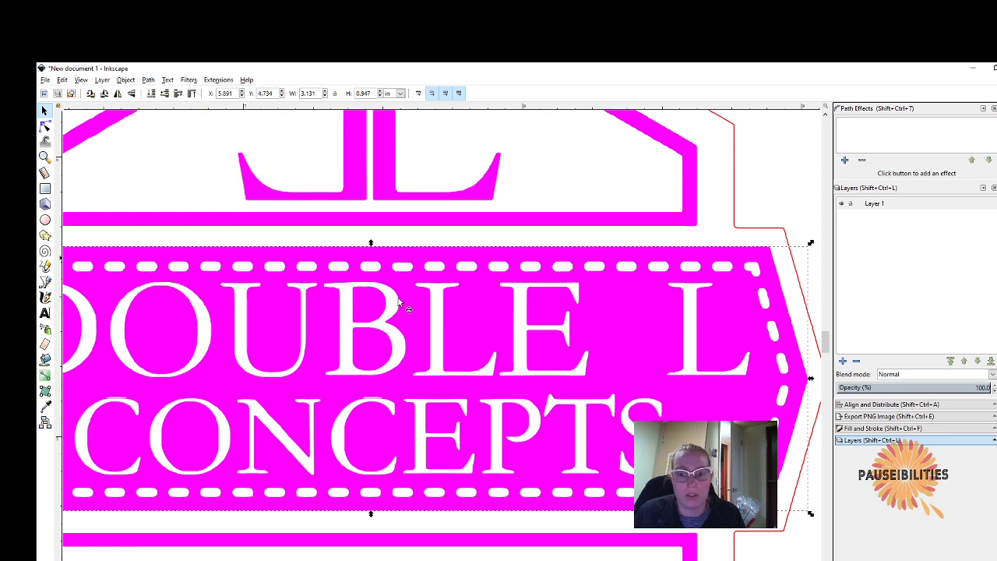
{"action": "left_click", "coordinate": [528, 265], "text": "shift"}
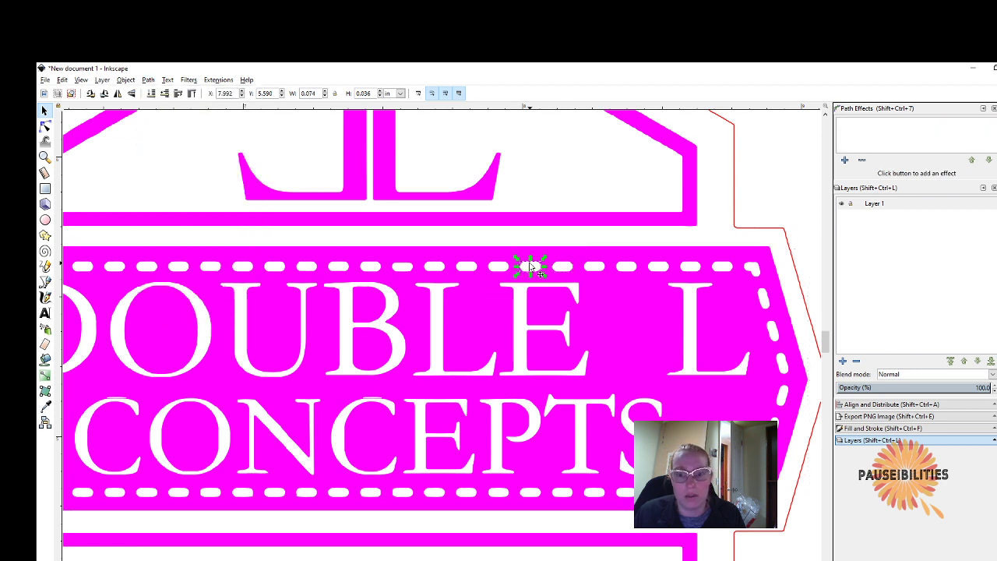
{"action": "left_click", "coordinate": [151, 81]}
{"action": "left_click", "coordinate": [168, 150]}
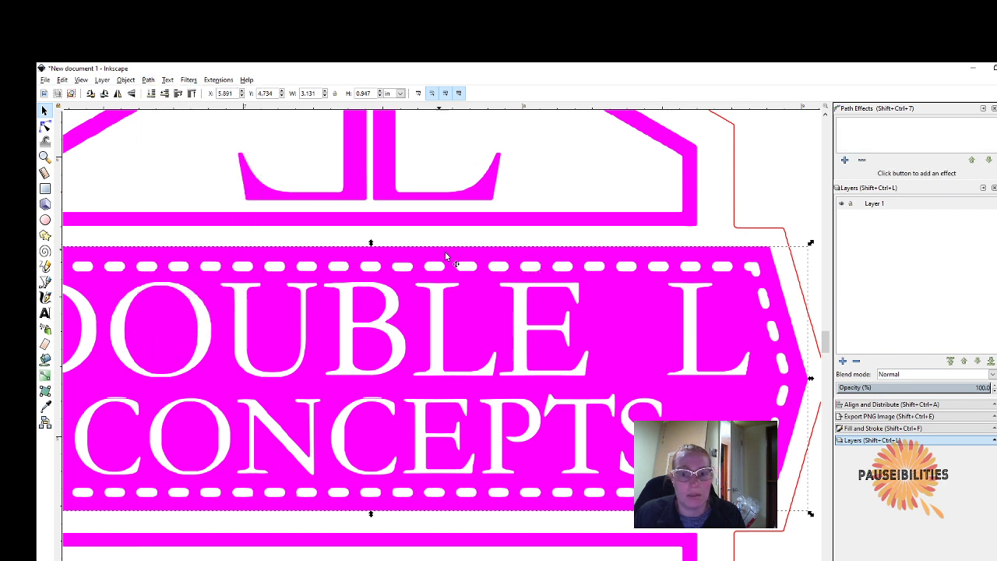
{"action": "left_click", "coordinate": [499, 266], "text": "shift"}
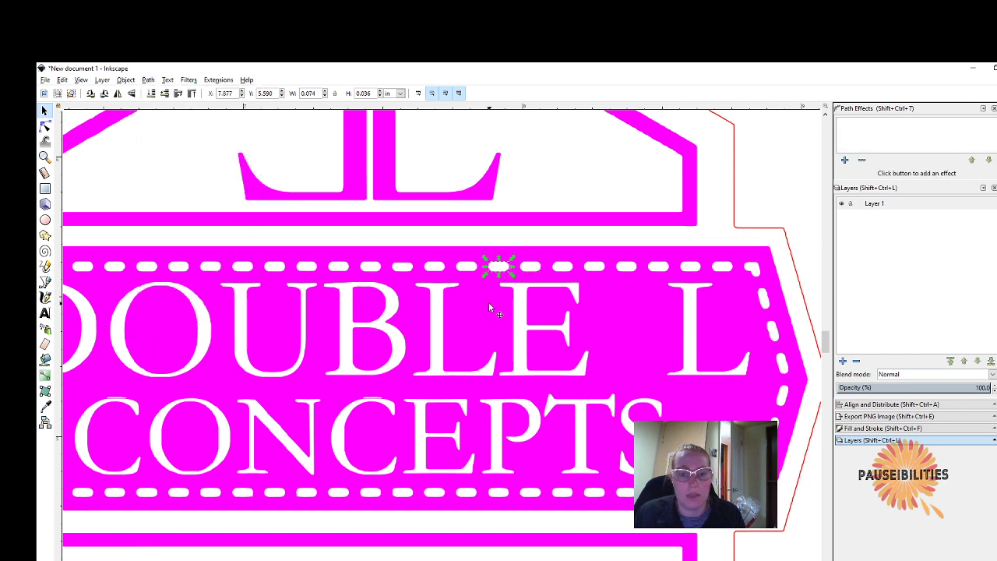
{"action": "left_click", "coordinate": [148, 81]}
{"action": "left_click", "coordinate": [168, 149]}
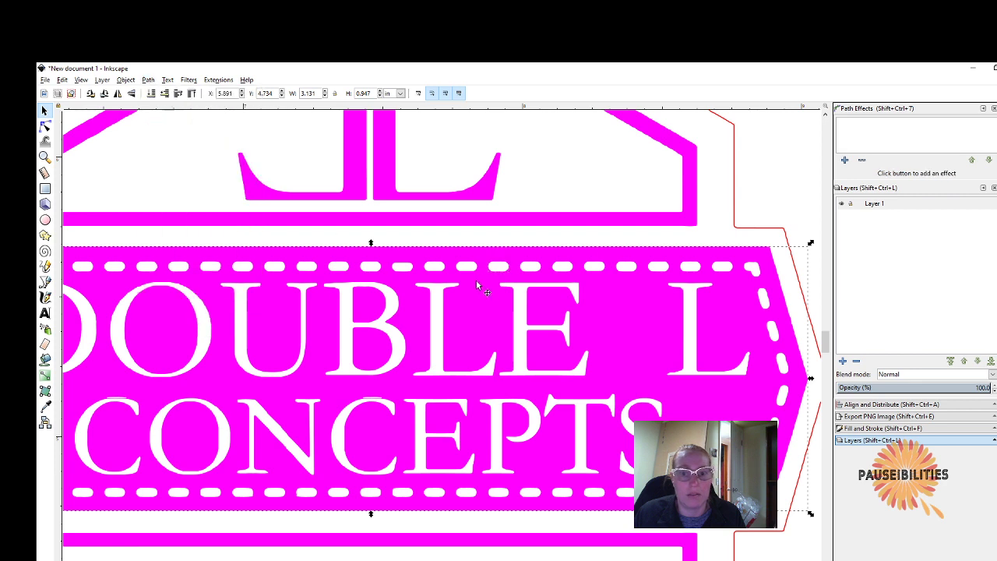
- Subtract the two top-edge dashes above the L of DOUBLE from the banner, one at a time, with Difference
{"action": "left_click", "coordinate": [467, 267], "text": "shift"}
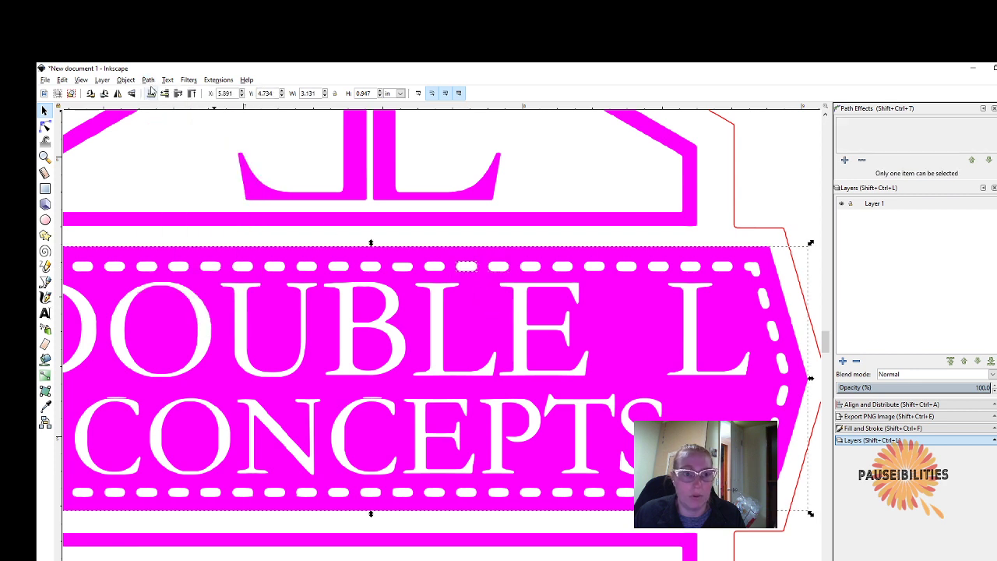
{"action": "left_click", "coordinate": [147, 81]}
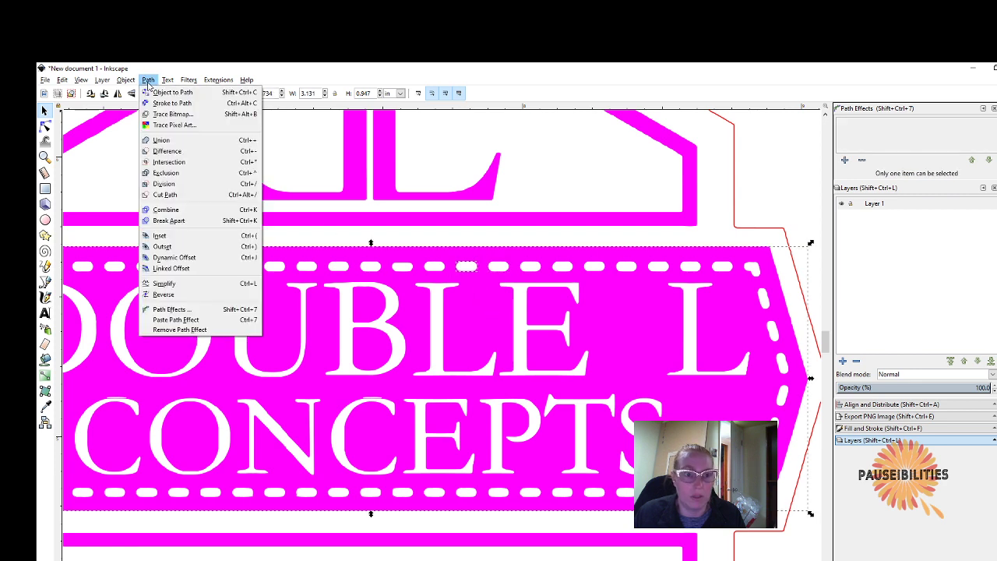
{"action": "left_click", "coordinate": [169, 149]}
{"action": "left_click", "coordinate": [433, 268], "text": "shift"}
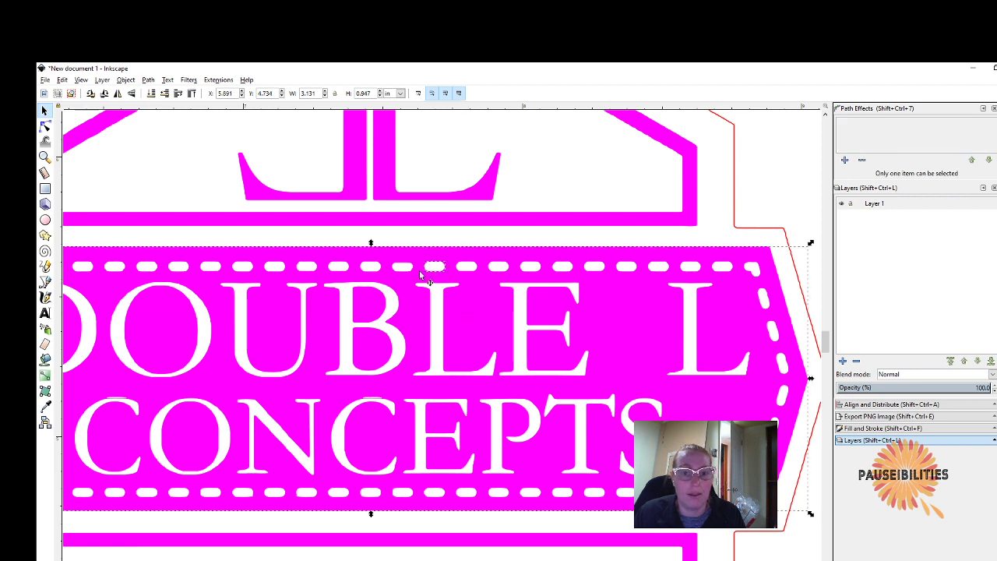
{"action": "left_click", "coordinate": [148, 81]}
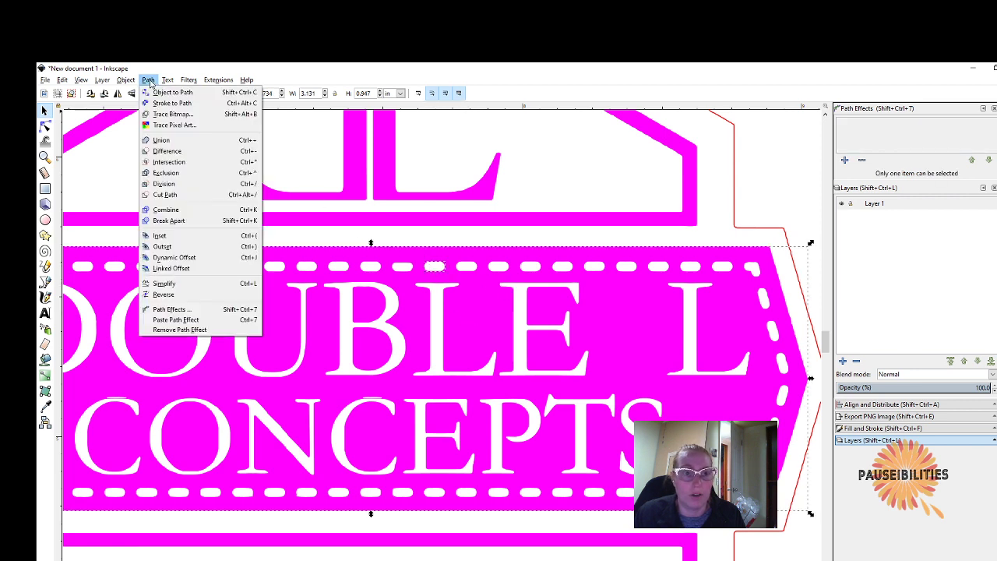
{"action": "left_click", "coordinate": [168, 153]}
- Subtract the two top-edge dashes above the middle and right side of the B in DOUBLE from the banner with Difference
{"action": "left_click", "coordinate": [402, 267], "text": "shift"}
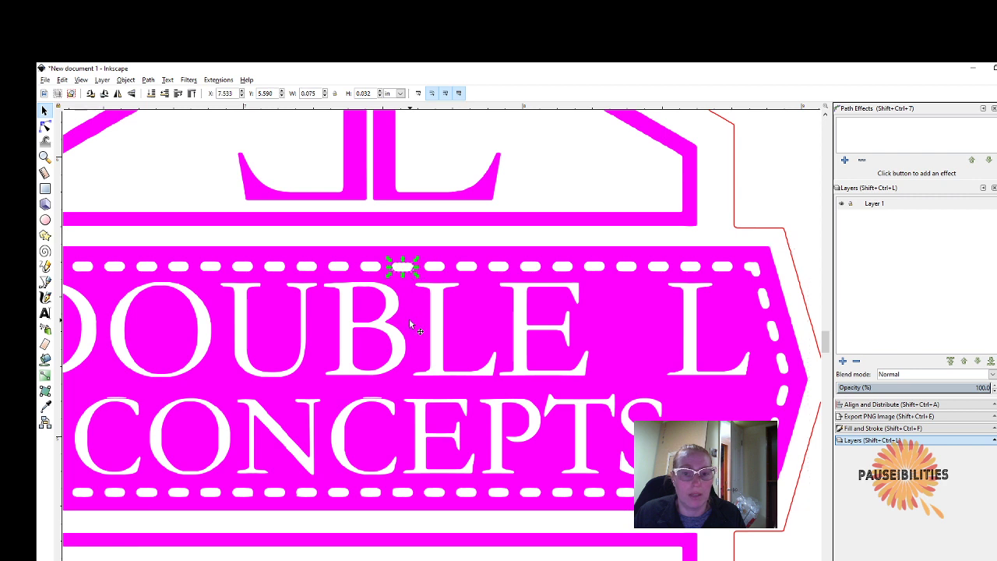
{"action": "left_click", "coordinate": [168, 80]}
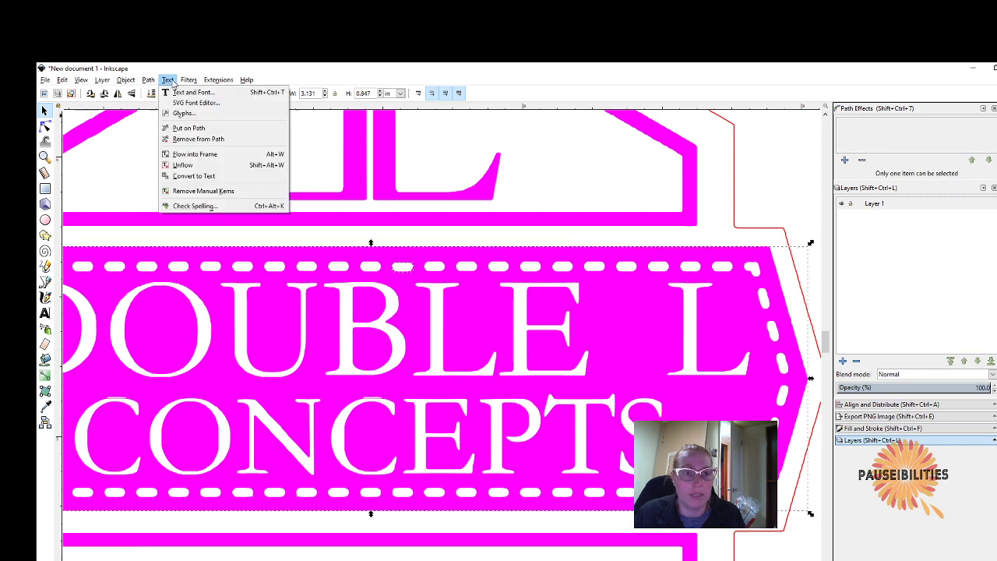
{"action": "mouse_move", "coordinate": [148, 81]}
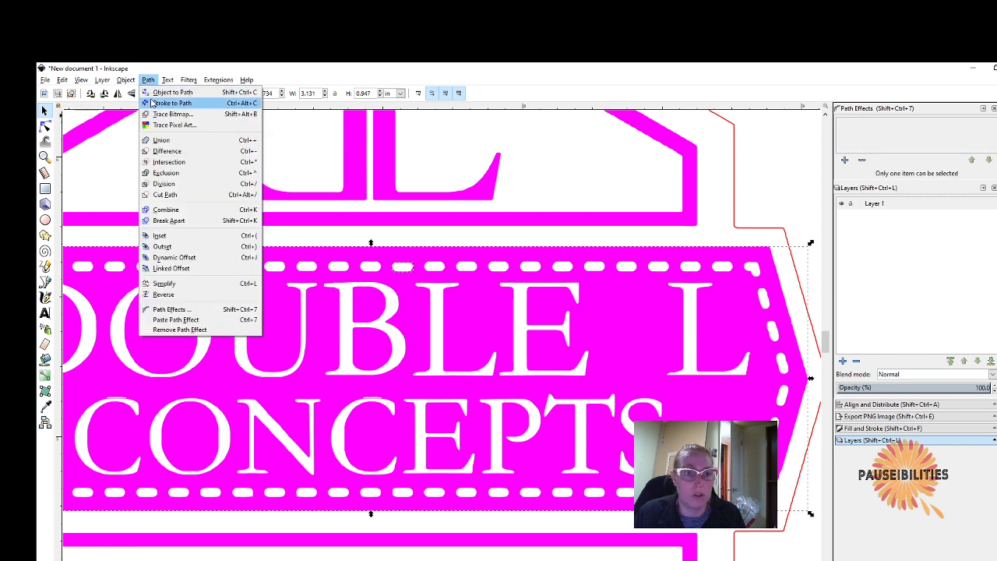
{"action": "left_click", "coordinate": [168, 151]}
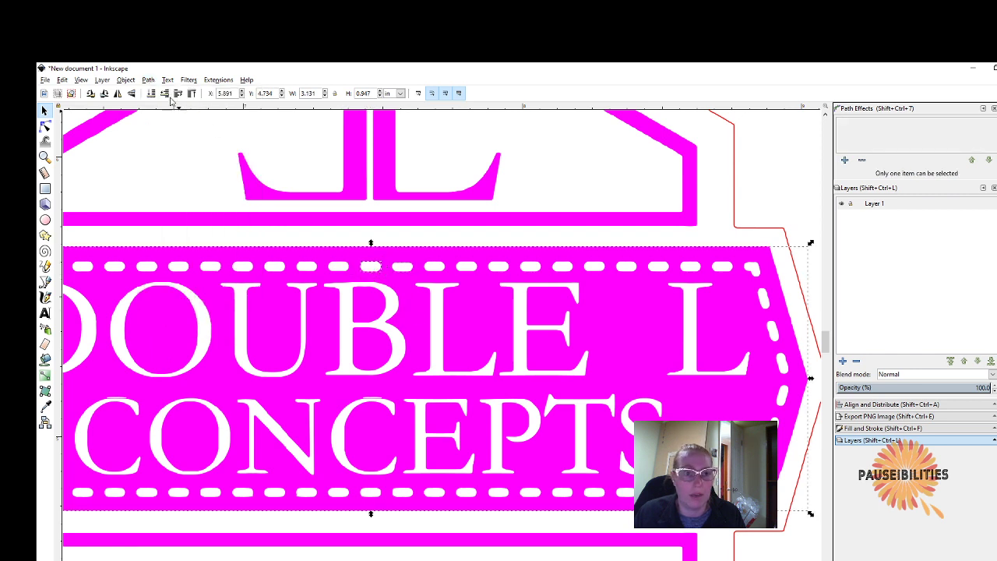
{"action": "left_click", "coordinate": [150, 81]}
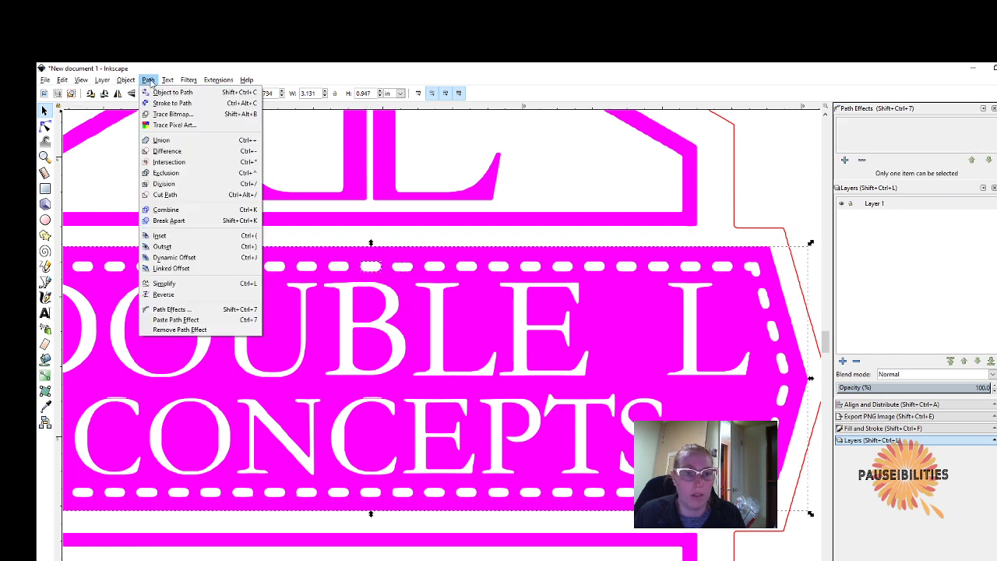
{"action": "left_click", "coordinate": [168, 151]}
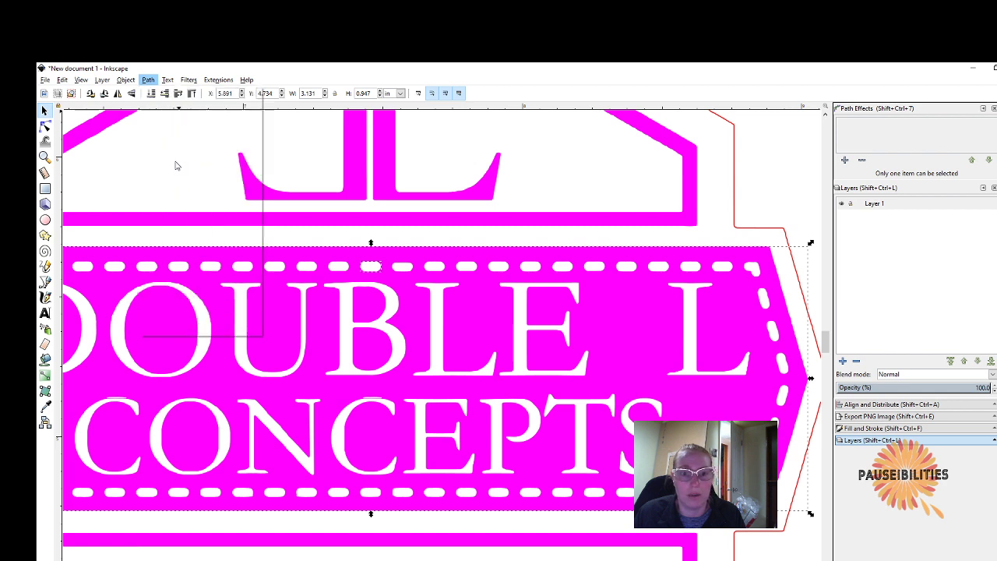
- Subtract the top-edge dash above the B's left stem and the one above the U's right stem from the banner with Difference
{"action": "left_click", "coordinate": [339, 269]}
{"action": "left_click", "coordinate": [323, 315], "text": "shift"}
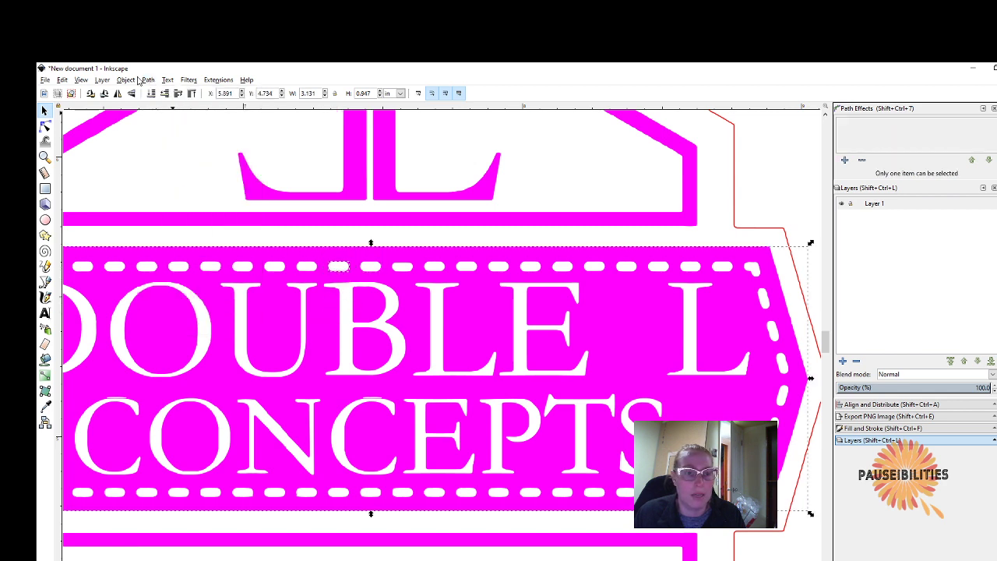
{"action": "left_click", "coordinate": [148, 81]}
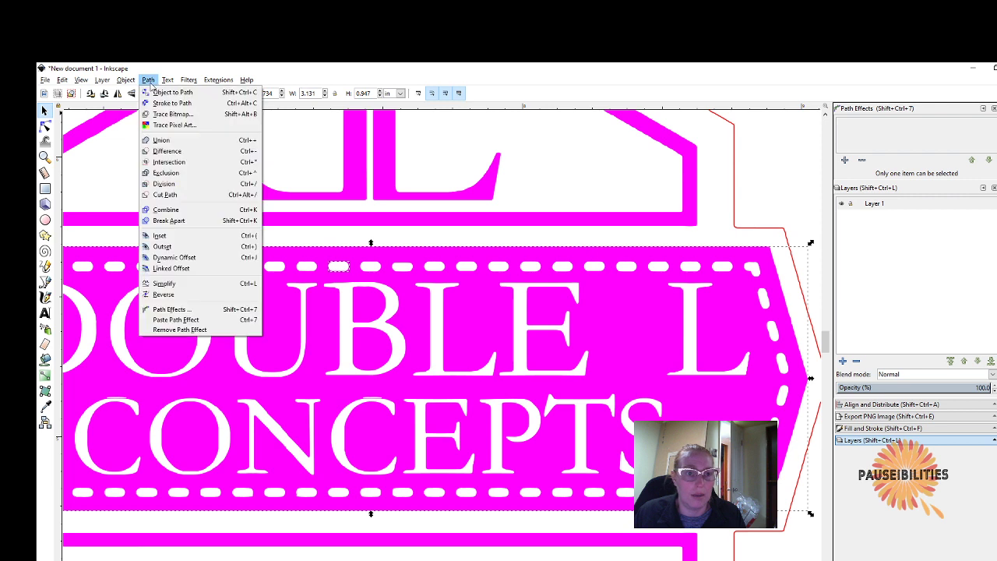
{"action": "left_click", "coordinate": [165, 151]}
{"action": "left_click", "coordinate": [310, 269]}
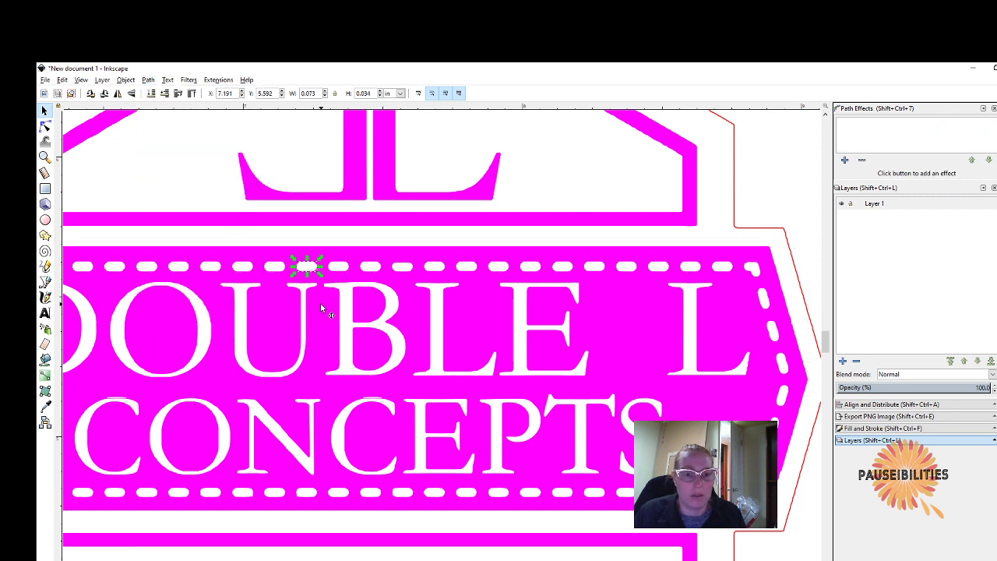
- Subtract the two stitch dashes above the right half of the U in DOUBLE from the magenta banner using Difference
{"action": "left_click", "coordinate": [321, 305], "text": "shift"}
{"action": "left_click", "coordinate": [148, 80]}
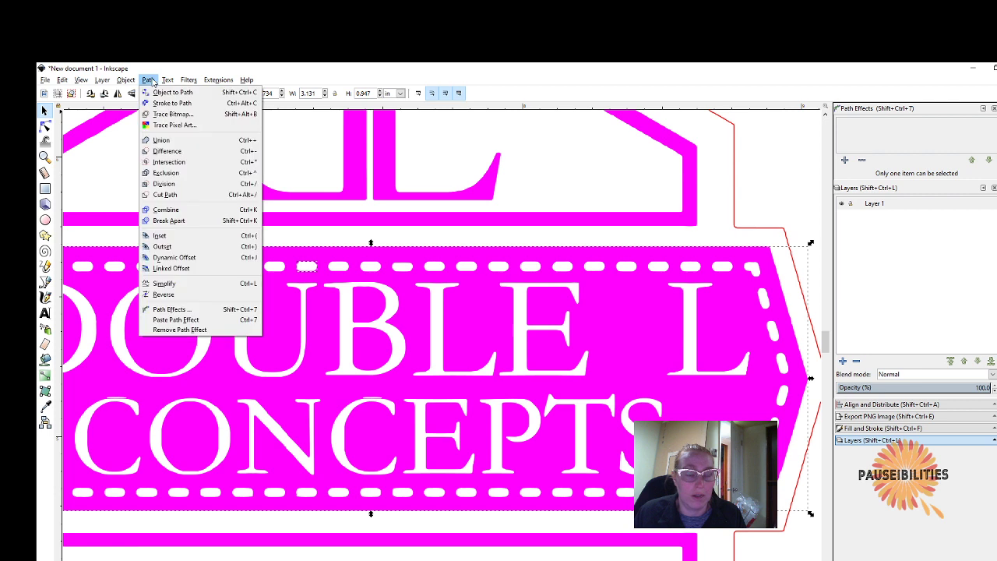
{"action": "left_click", "coordinate": [167, 153]}
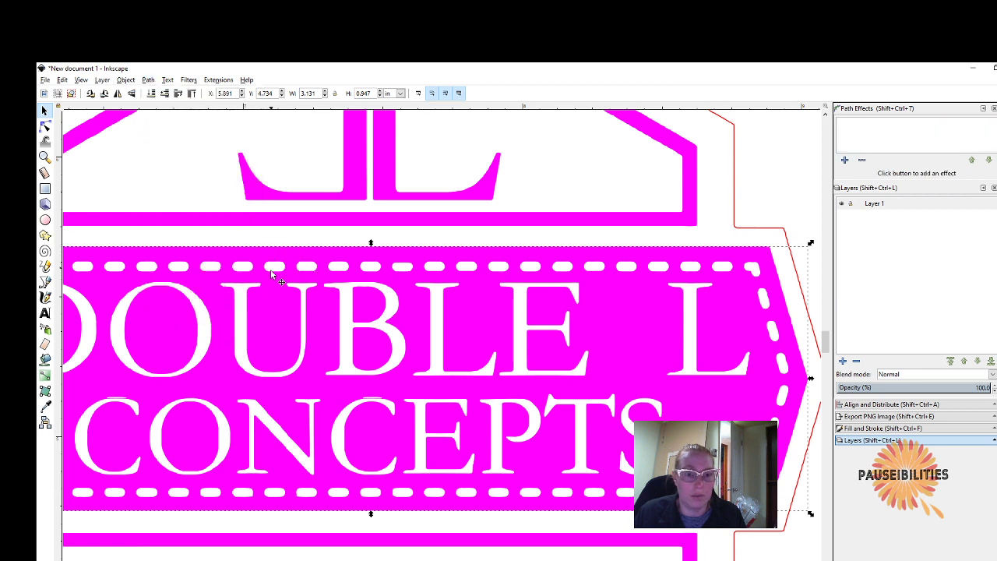
{"action": "left_click", "coordinate": [150, 81]}
{"action": "left_click", "coordinate": [167, 153]}
- Subtract the dash above the U's left serif and the dash between the O and U from the banner using Difference
{"action": "left_click", "coordinate": [242, 267], "text": "shift"}
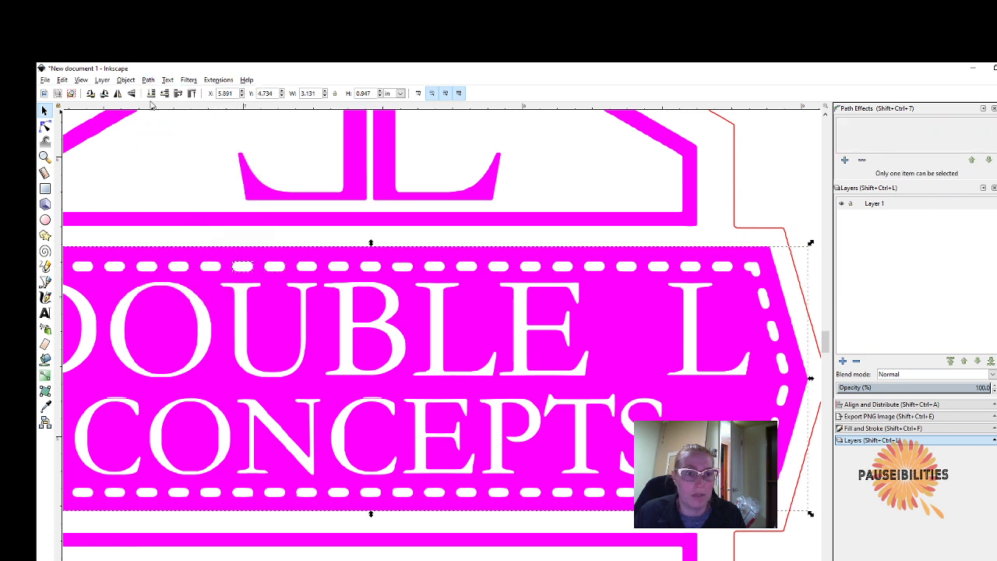
{"action": "left_click", "coordinate": [147, 80]}
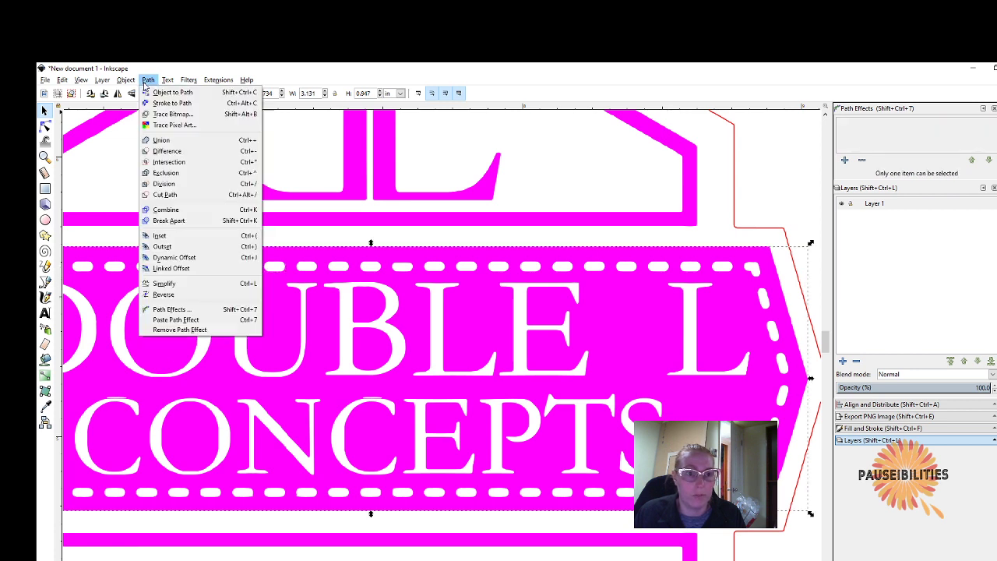
{"action": "left_click", "coordinate": [165, 154]}
{"action": "left_click", "coordinate": [210, 268], "text": "shift"}
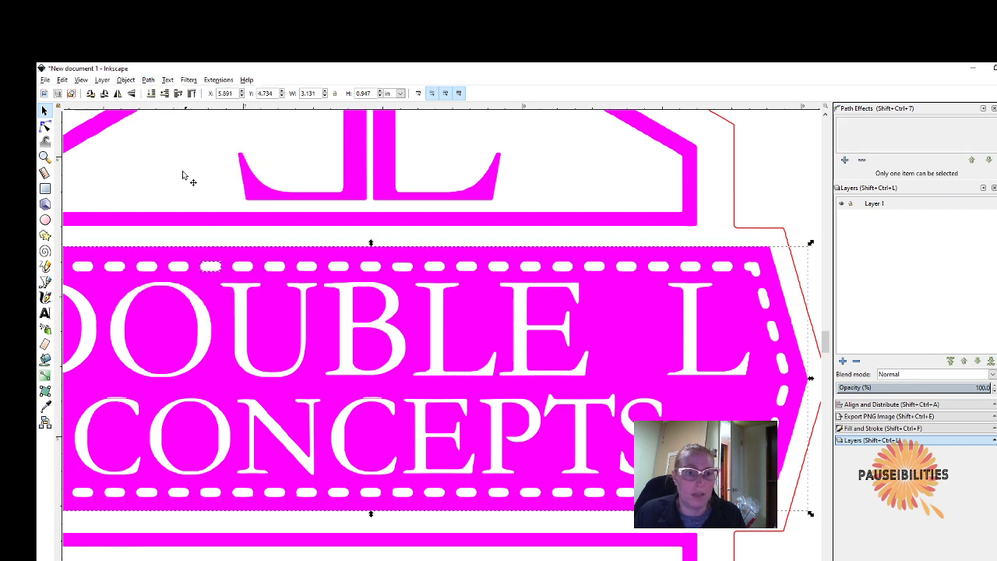
{"action": "left_click", "coordinate": [147, 80]}
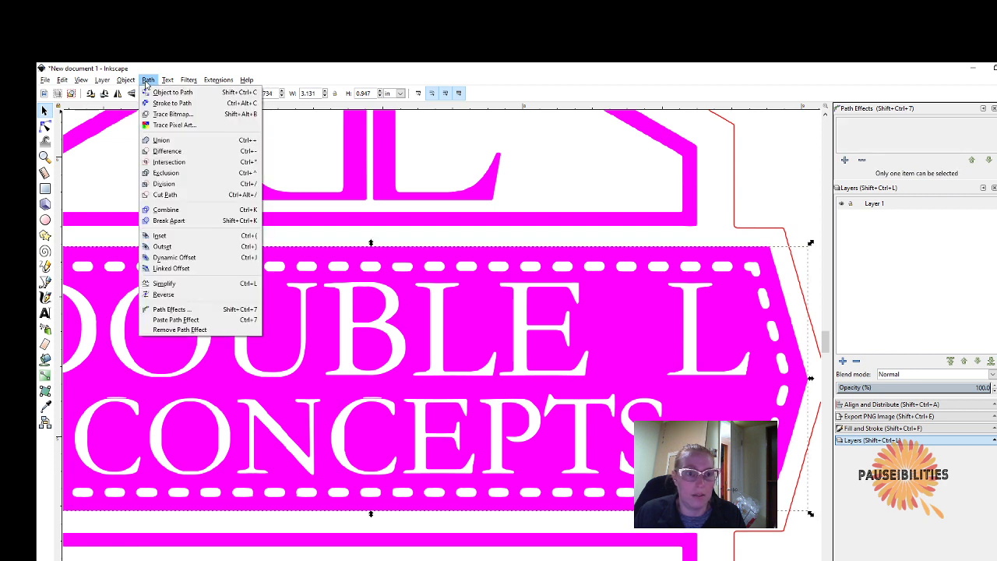
{"action": "left_click", "coordinate": [165, 153]}
- Subtract the two stitch dashes directly above the O in DOUBLE from the magenta banner using Difference
{"action": "left_click", "coordinate": [178, 267]}
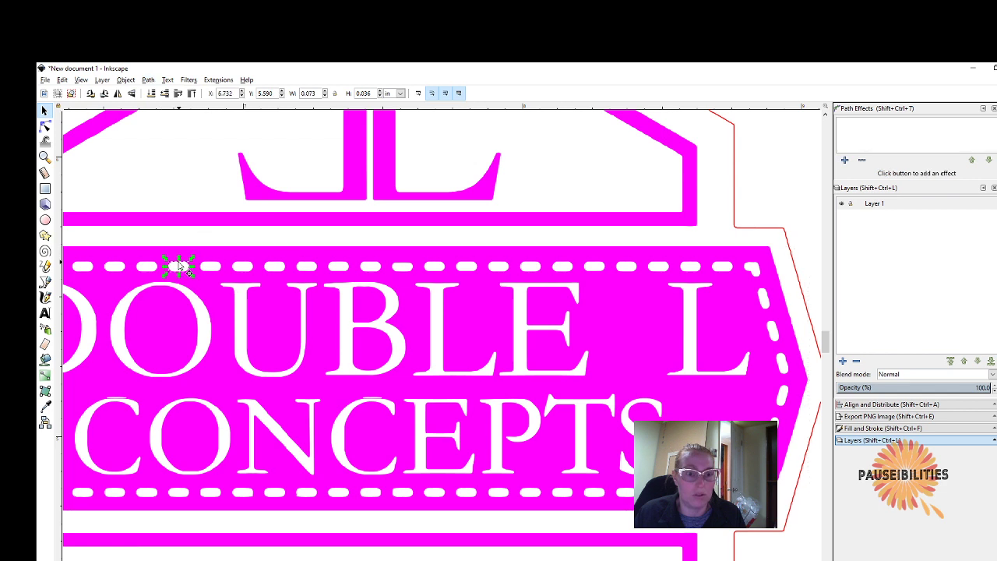
{"action": "left_click", "coordinate": [222, 306], "text": "shift"}
{"action": "left_click", "coordinate": [167, 80]}
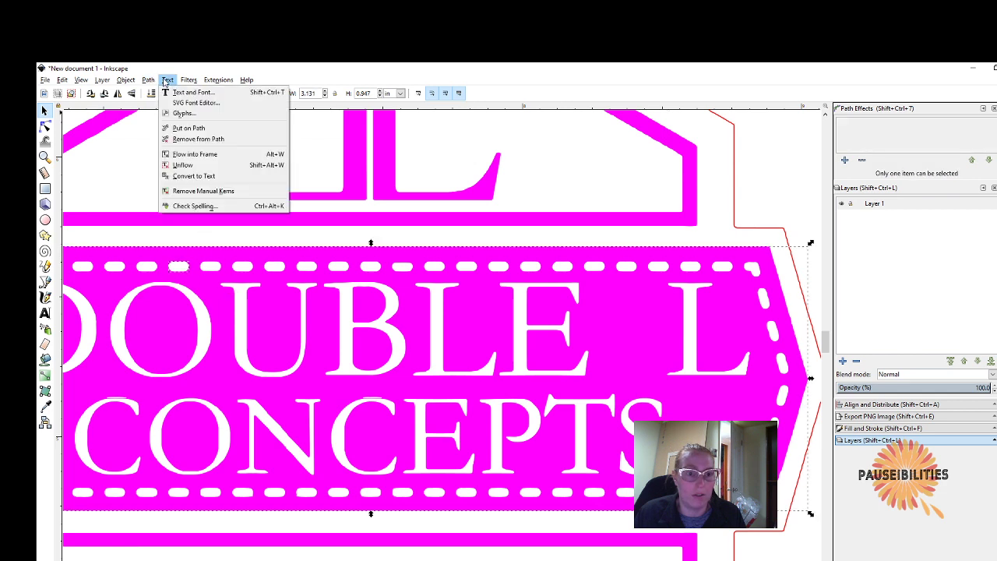
{"action": "left_click", "coordinate": [167, 80]}
{"action": "left_click", "coordinate": [147, 80]}
{"action": "left_click", "coordinate": [158, 152]}
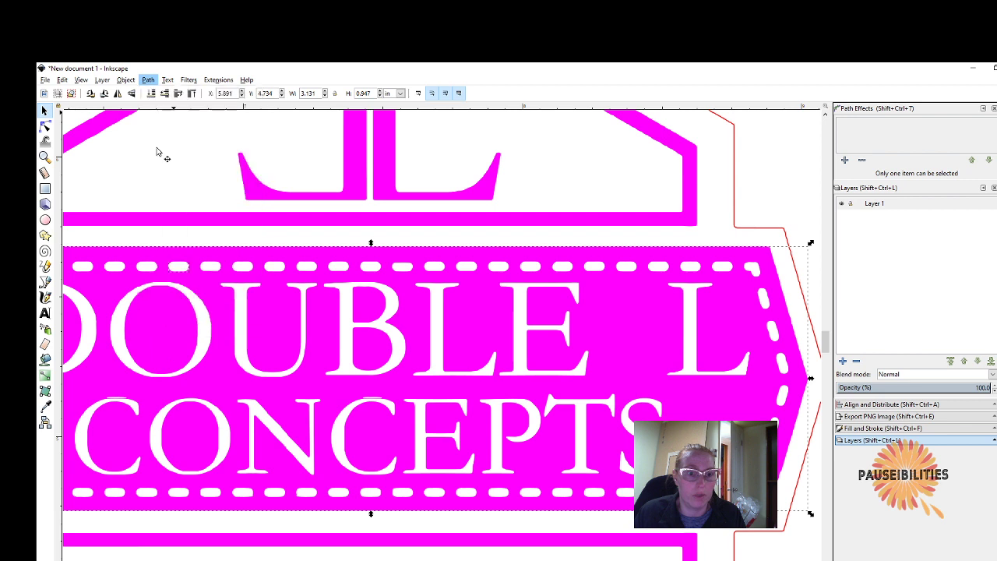
{"action": "left_click", "coordinate": [150, 265]}
{"action": "left_click", "coordinate": [112, 285], "text": "shift"}
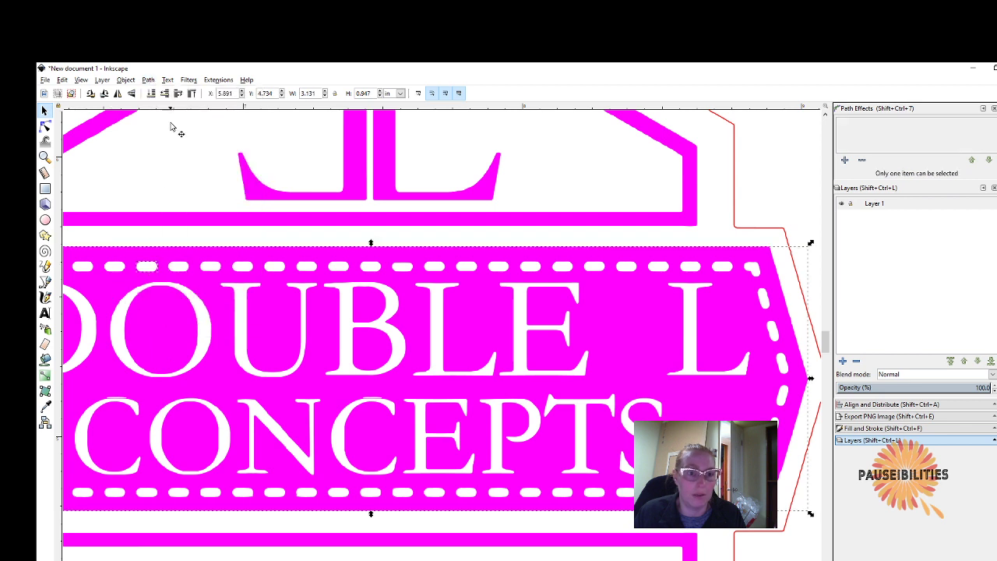
{"action": "left_click", "coordinate": [147, 80]}
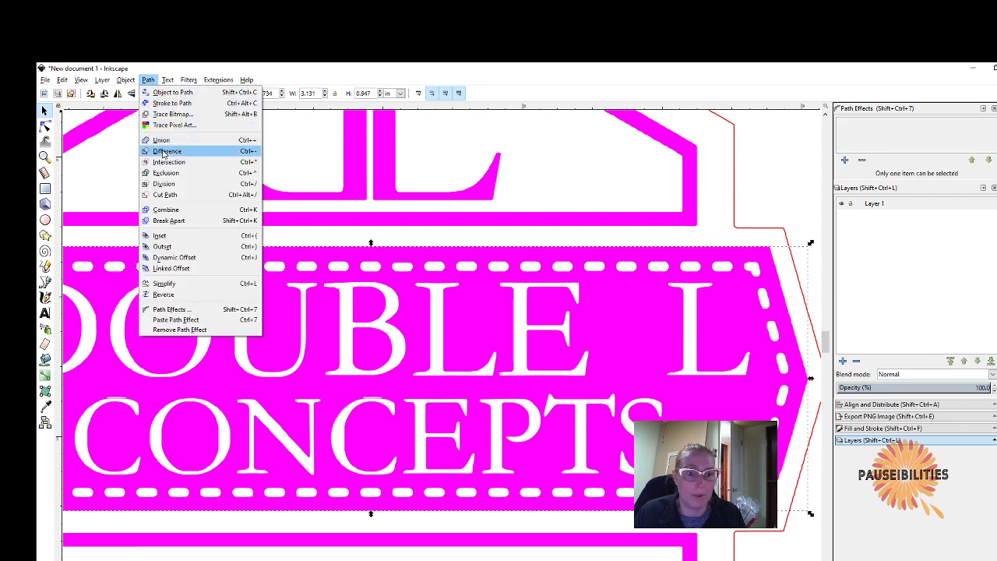
{"action": "left_click", "coordinate": [161, 153]}
- Check the banner's nodes for uncut dashes, and subtract the two dashes above the O's left edge and the D's right edge
{"action": "scroll", "coordinate": [409, 268], "scroll_direction": "left", "scroll_amount": 6}
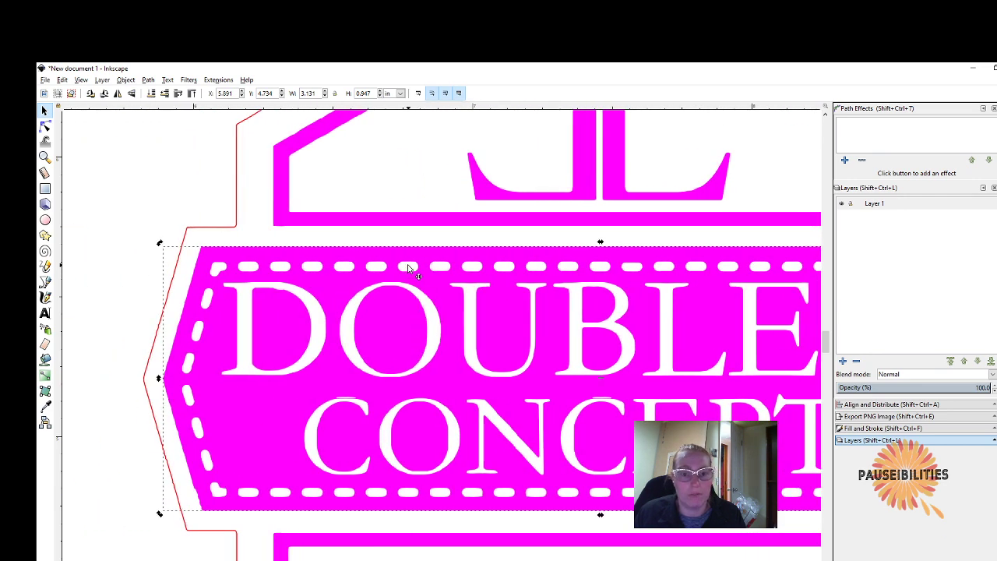
{"action": "key", "text": "n"}
{"action": "left_click", "coordinate": [45, 109]}
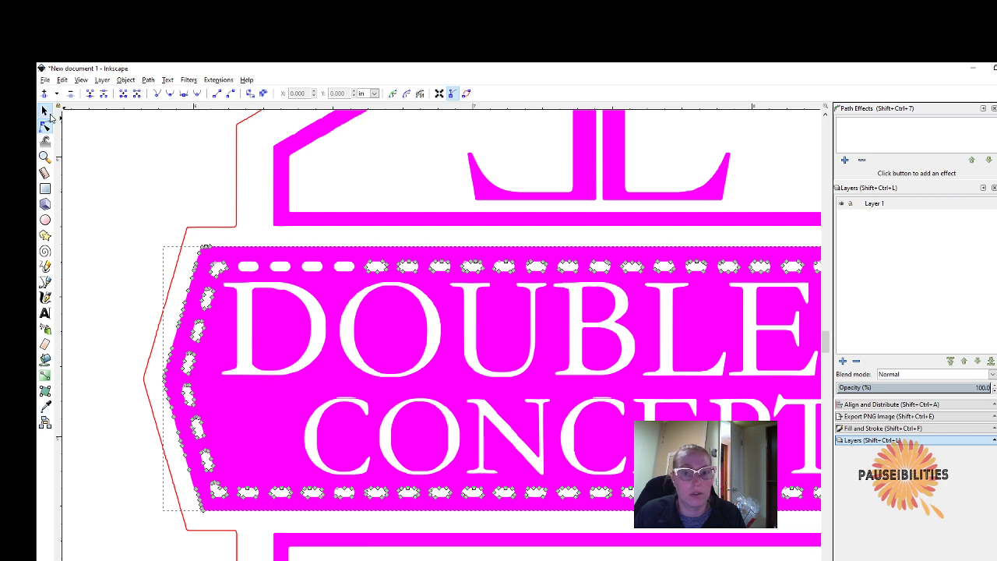
{"action": "left_click", "coordinate": [343, 266]}
{"action": "left_click", "coordinate": [332, 291], "text": "shift"}
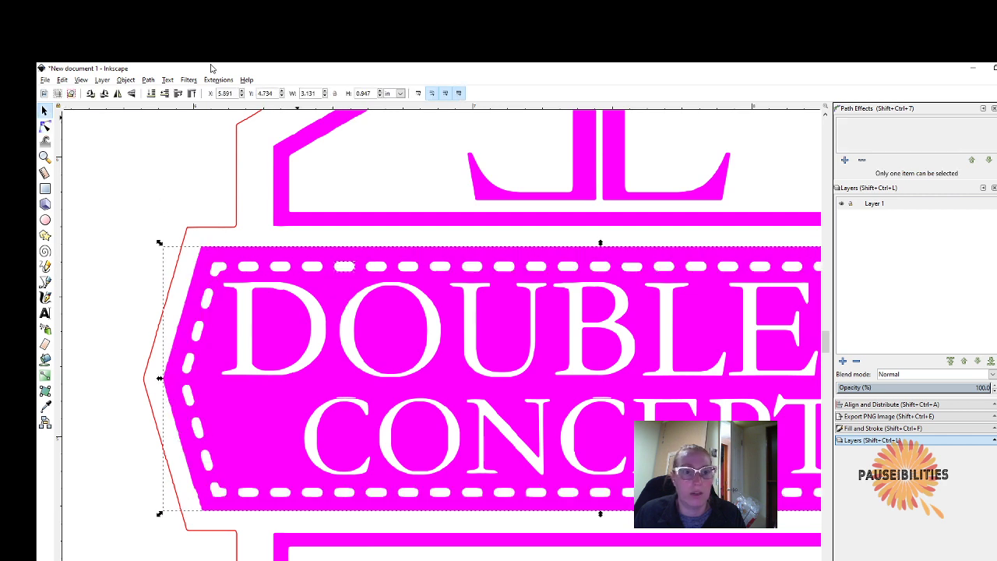
{"action": "left_click", "coordinate": [148, 80]}
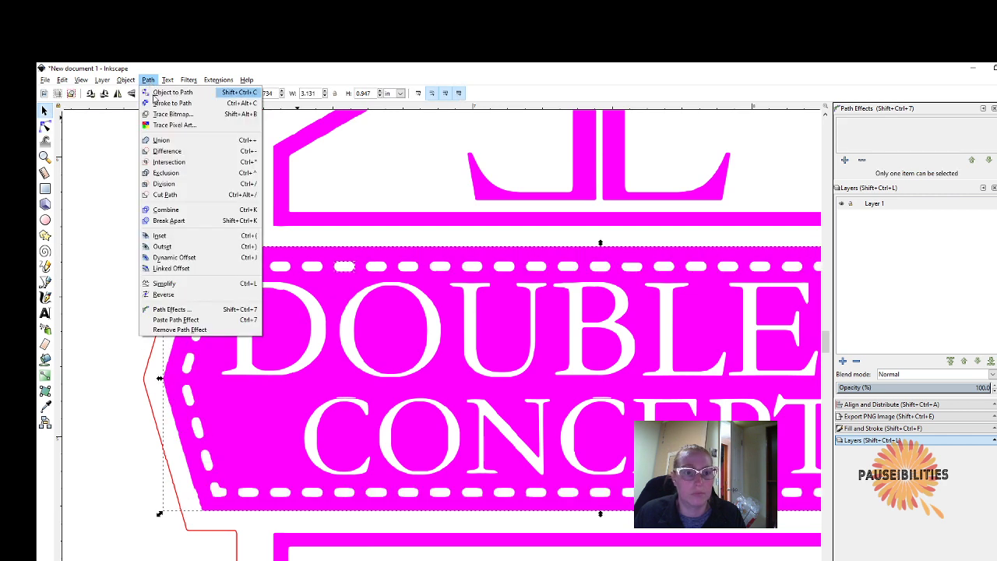
{"action": "left_click", "coordinate": [180, 138]}
{"action": "left_click", "coordinate": [310, 267], "text": "shift"}
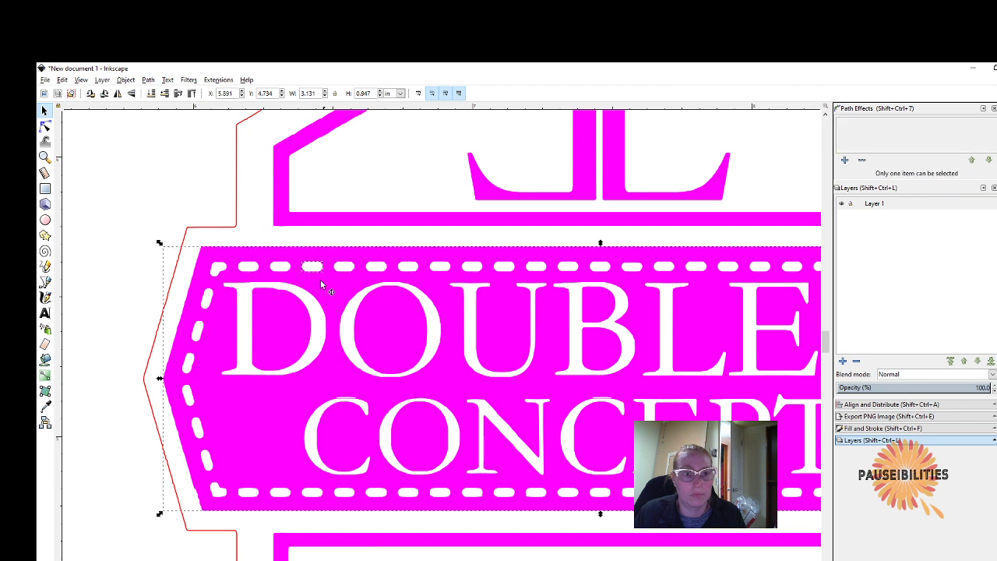
{"action": "left_click", "coordinate": [147, 81]}
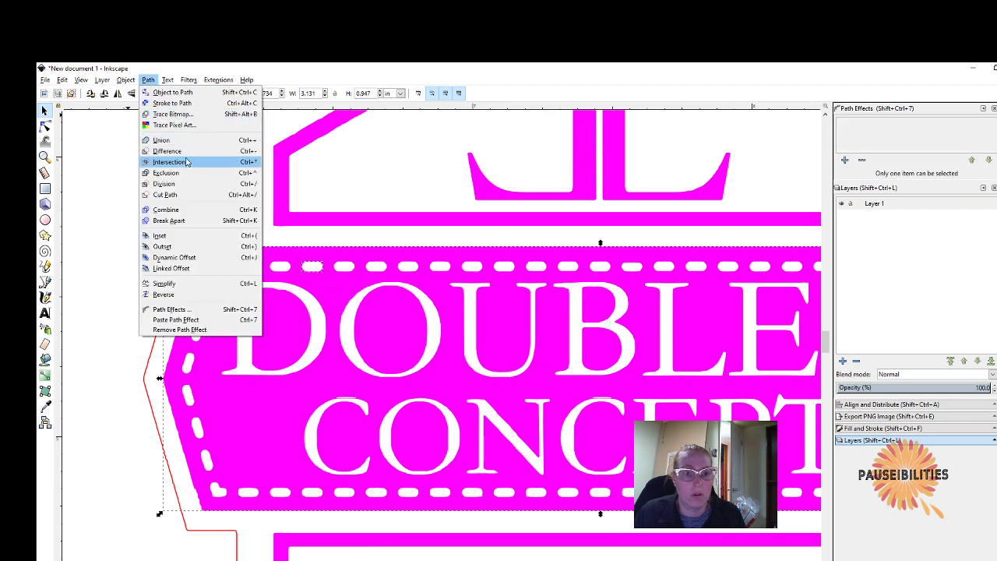
{"action": "left_click", "coordinate": [176, 149]}
- Subtract the last two uncut upper-row dashes, above the middle and left part of the D in DOUBLE, from the banner
{"action": "left_click", "coordinate": [274, 264]}
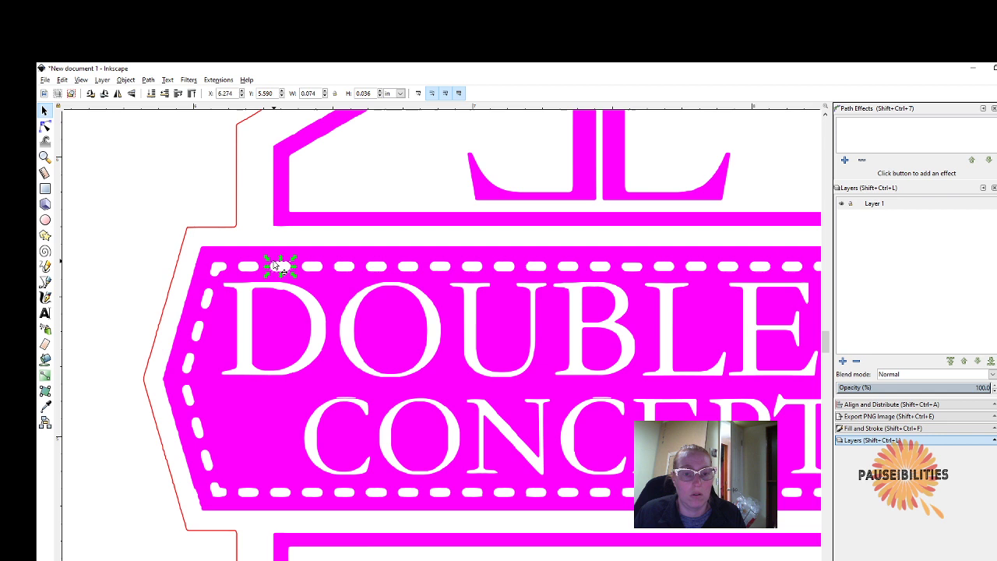
{"action": "left_click", "coordinate": [314, 291], "text": "shift"}
{"action": "left_click", "coordinate": [147, 81]}
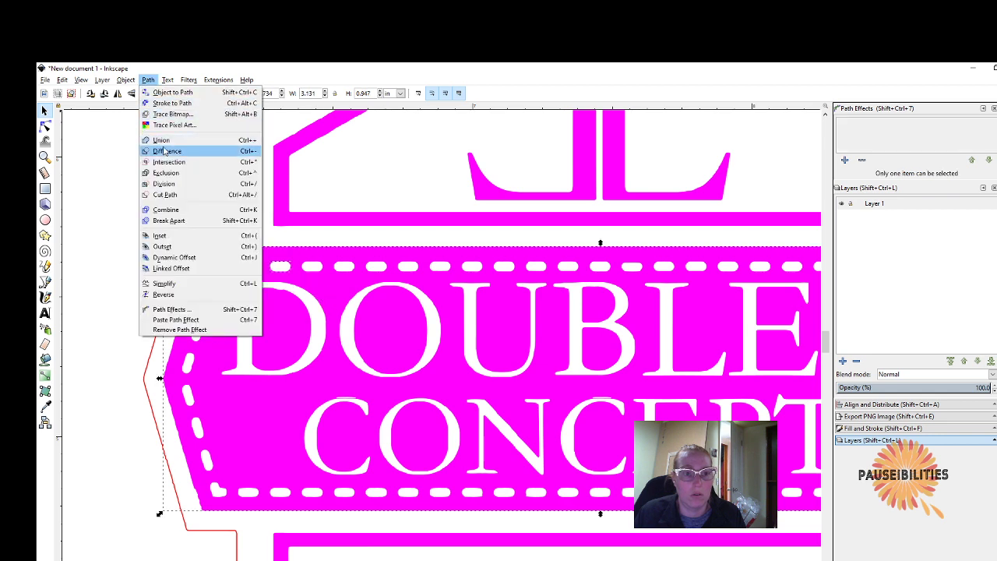
{"action": "left_click", "coordinate": [176, 148]}
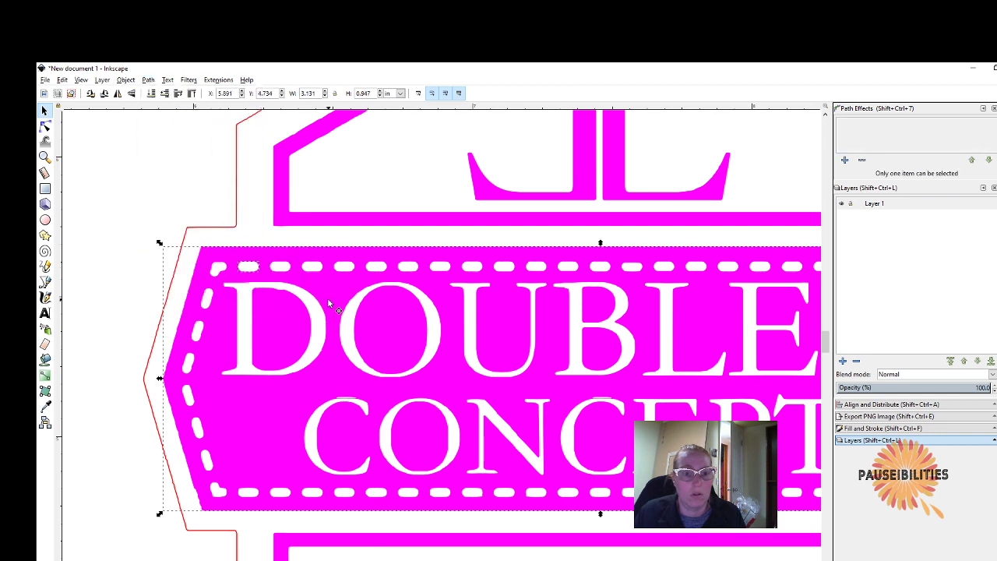
{"action": "left_click", "coordinate": [248, 266]}
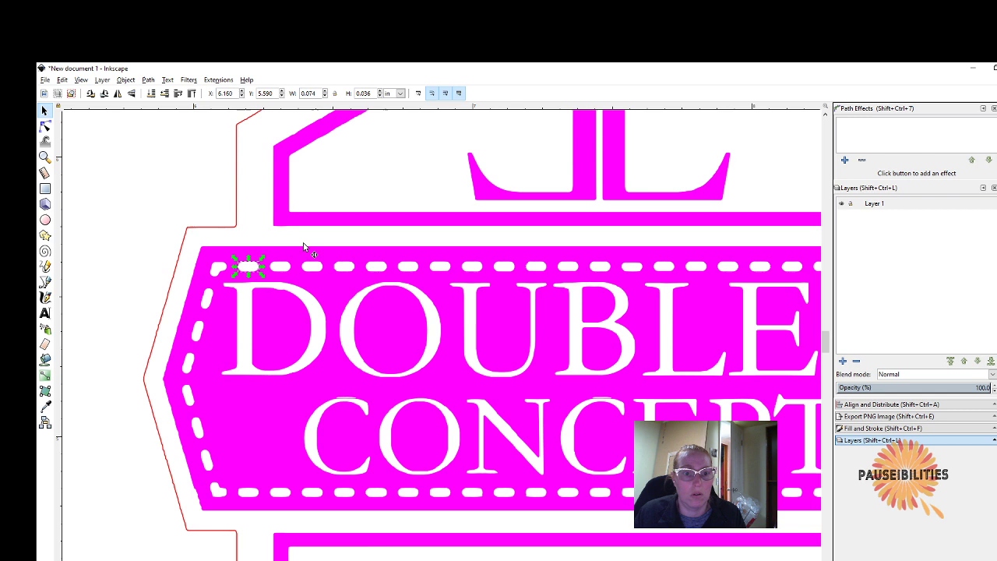
{"action": "left_click", "coordinate": [221, 256], "text": "shift"}
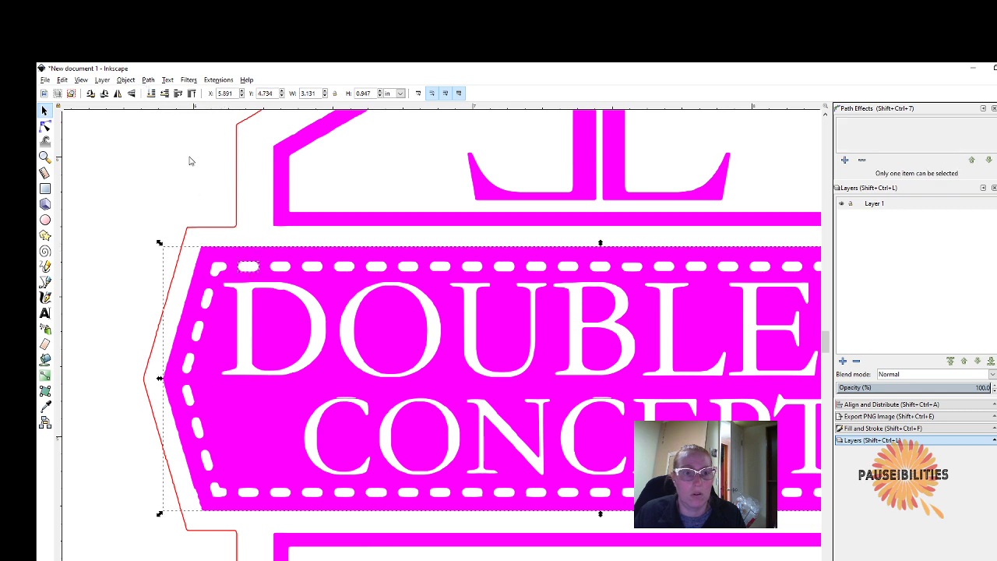
{"action": "left_click", "coordinate": [147, 80]}
{"action": "left_click", "coordinate": [167, 150]}
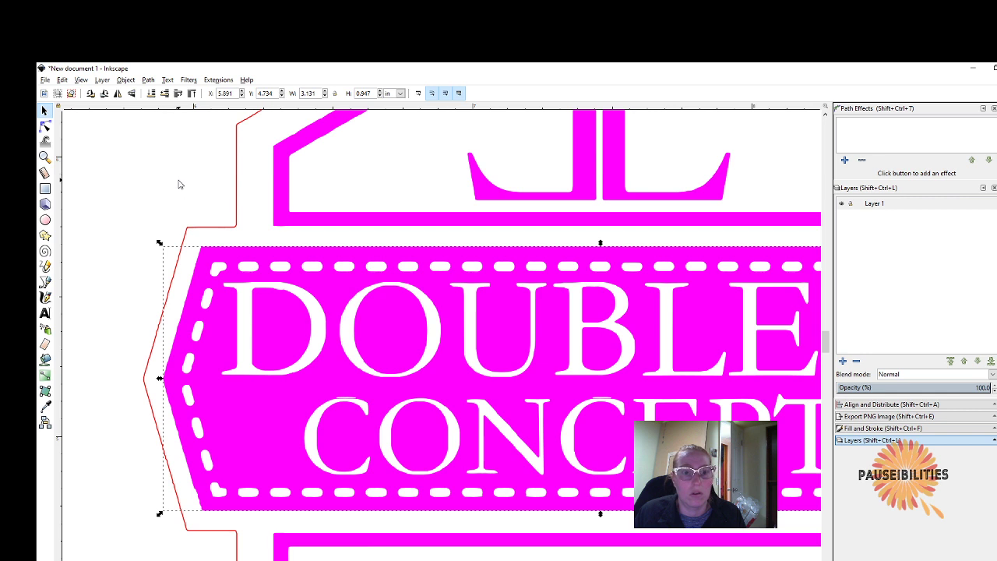
- Inspect the whole banner's nodes to check that every stitch dash is cut out of it
{"action": "left_click", "coordinate": [179, 181]}
{"action": "scroll", "coordinate": [179, 231], "scroll_direction": "down", "scroll_amount": 2}
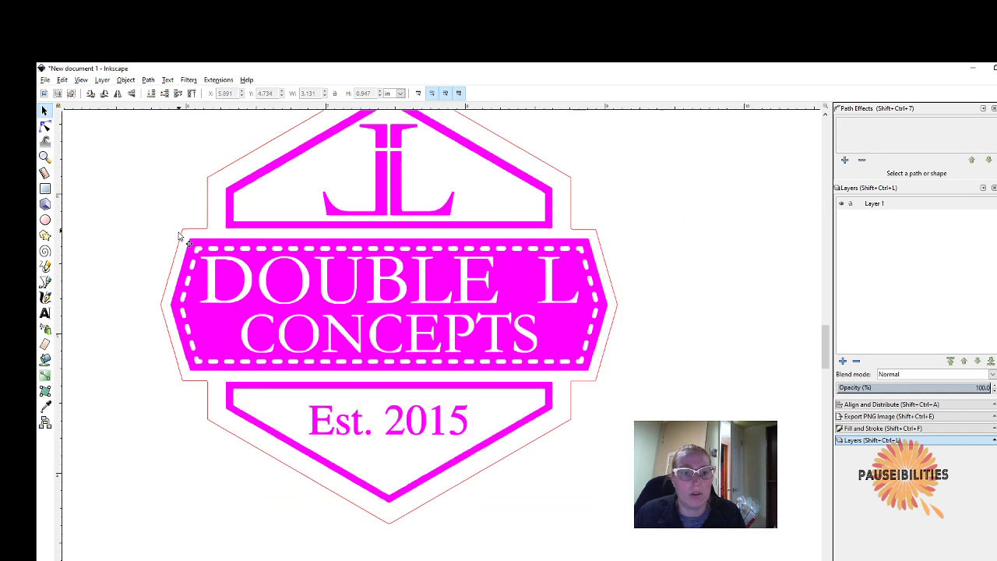
{"action": "double_click", "coordinate": [215, 245]}
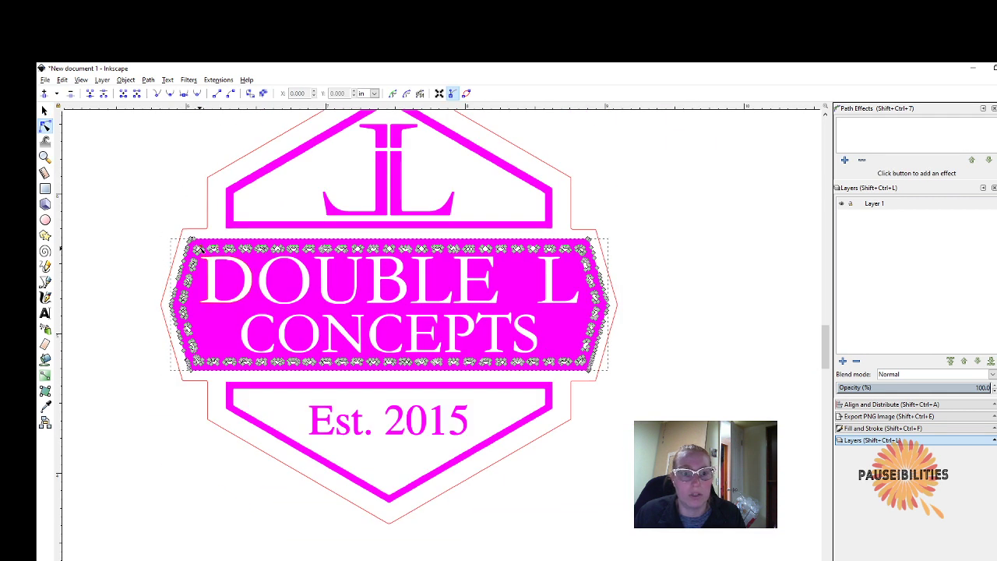
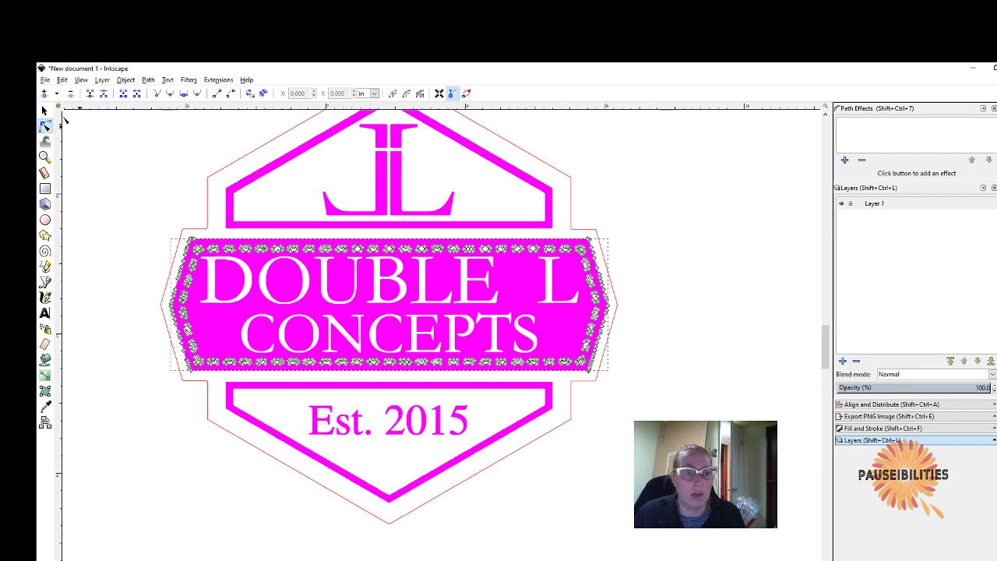
{"action": "left_click", "coordinate": [44, 111]}
{"action": "left_click", "coordinate": [190, 231]}
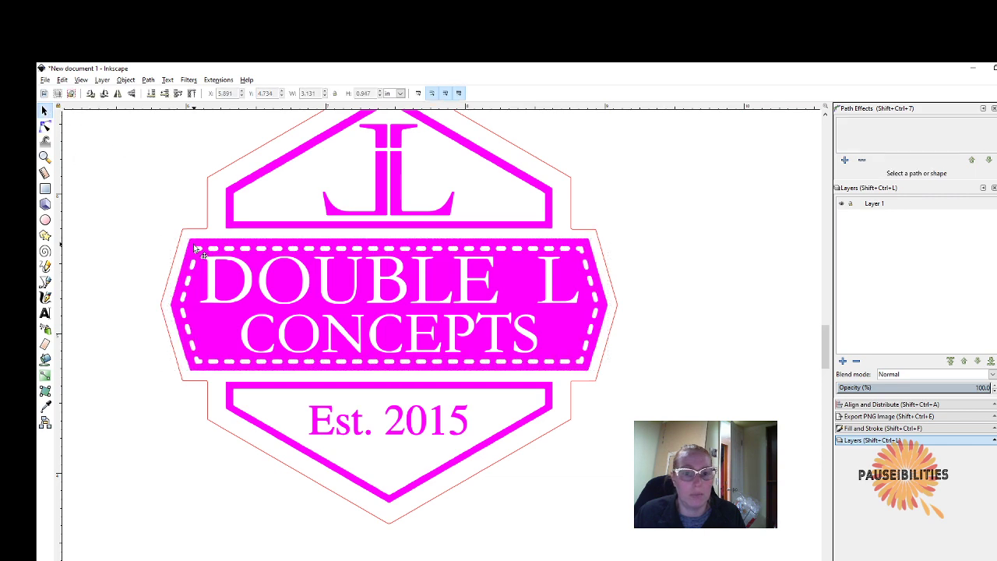
{"action": "mouse_move", "coordinate": [196, 249]}
{"action": "left_mouse_down"}
{"action": "mouse_move", "coordinate": [309, 247]}
{"action": "mouse_move", "coordinate": [547, 273]}
{"action": "mouse_move", "coordinate": [552, 163]}
{"action": "mouse_move", "coordinate": [588, 150]}
{"action": "mouse_move", "coordinate": [592, 176]}
{"action": "mouse_move", "coordinate": [389, 221]}
{"action": "mouse_move", "coordinate": [204, 231]}
{"action": "mouse_move", "coordinate": [280, 236]}
{"action": "mouse_move", "coordinate": [198, 250]}
{"action": "left_mouse_up"}
{"action": "left_click", "coordinate": [583, 485]}
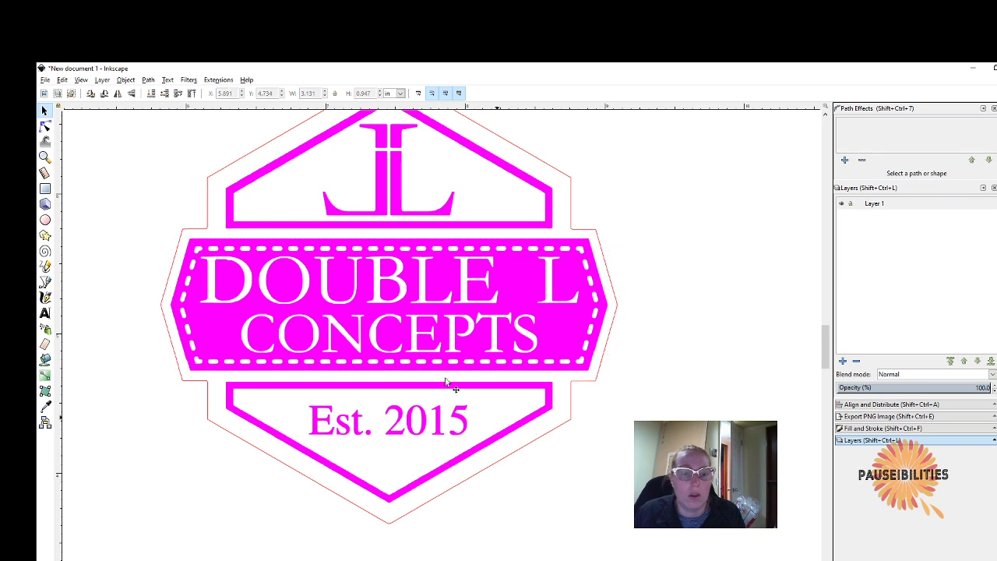
- Test-move the inner shape of the D in DOUBLE and undo the move
{"action": "left_click", "coordinate": [224, 283]}
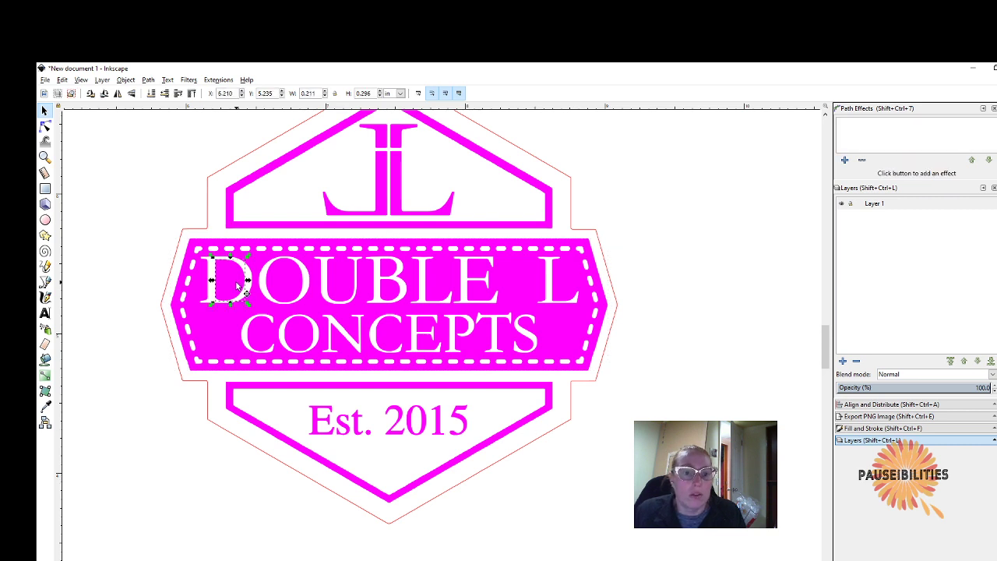
{"action": "left_click", "coordinate": [138, 245]}
{"action": "left_click", "coordinate": [223, 287]}
{"action": "left_click_drag", "start_coordinate": [222, 286], "coordinate": [249, 278]}
{"action": "key", "text": "ctrl+z"}
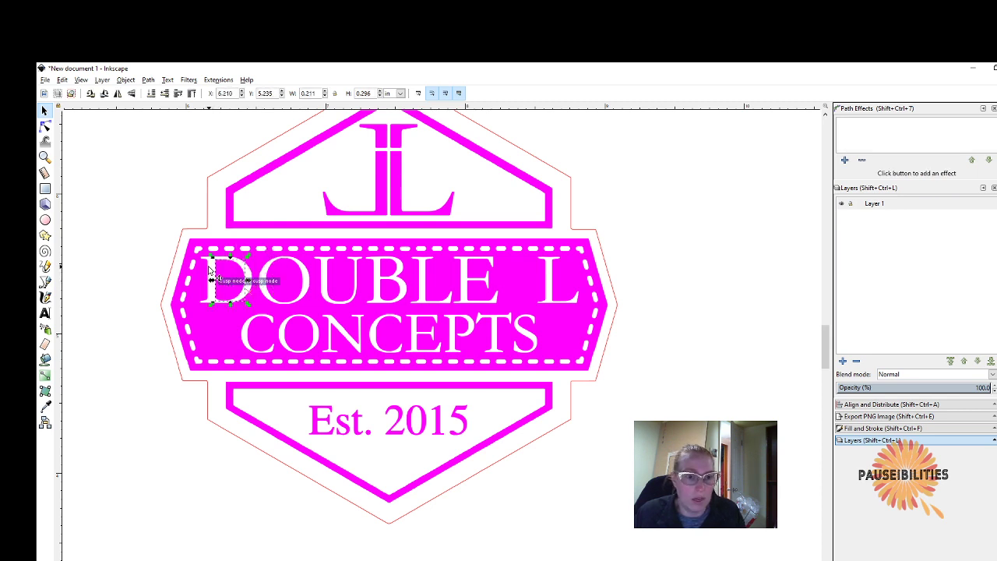
{"action": "key", "text": "Escape"}
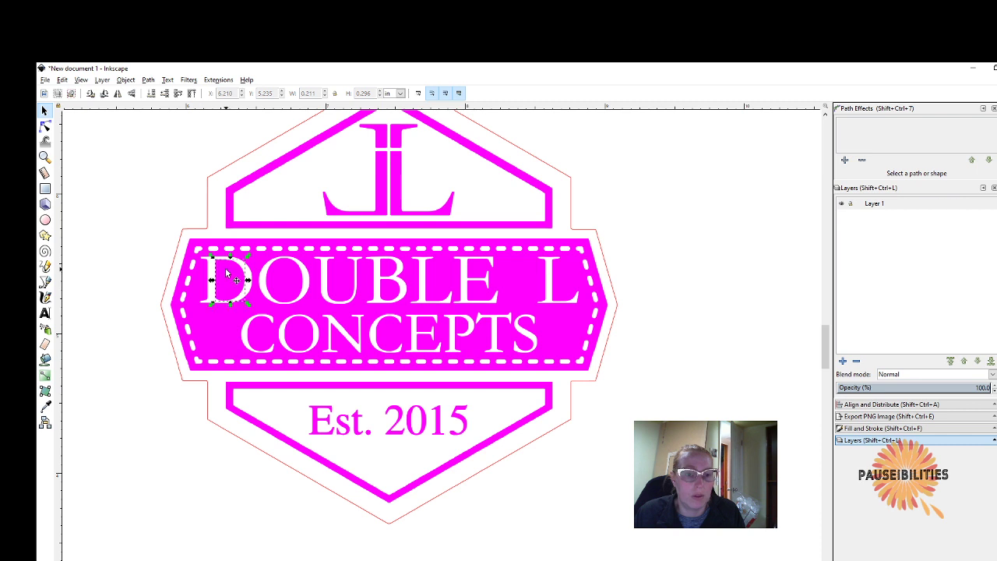
- Subtract the inner shape of the D in DOUBLE from its letter using Difference, and check the cut-out by moving the D
{"action": "left_click", "coordinate": [224, 274]}
{"action": "left_click", "coordinate": [232, 286], "text": "shift"}
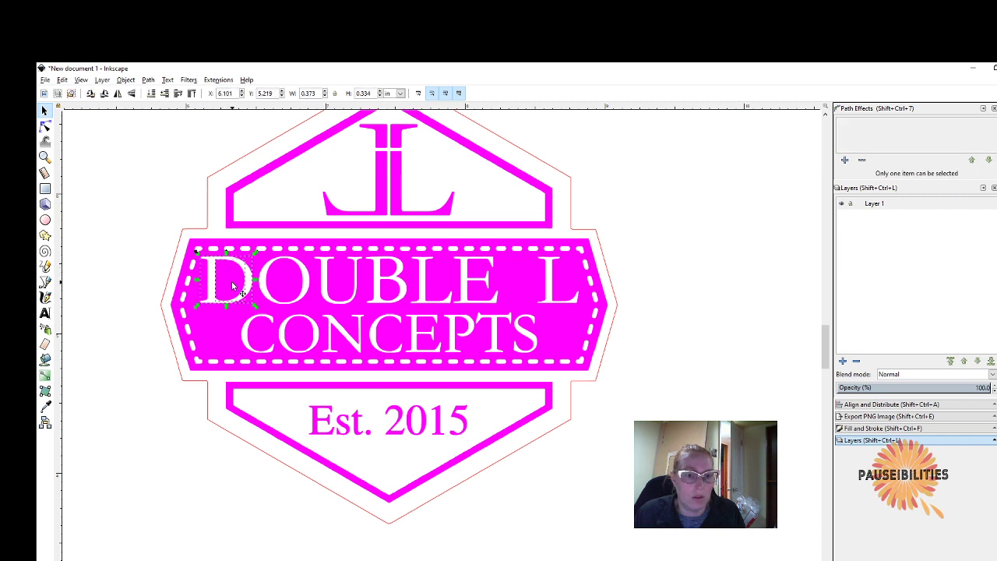
{"action": "left_click", "coordinate": [148, 79]}
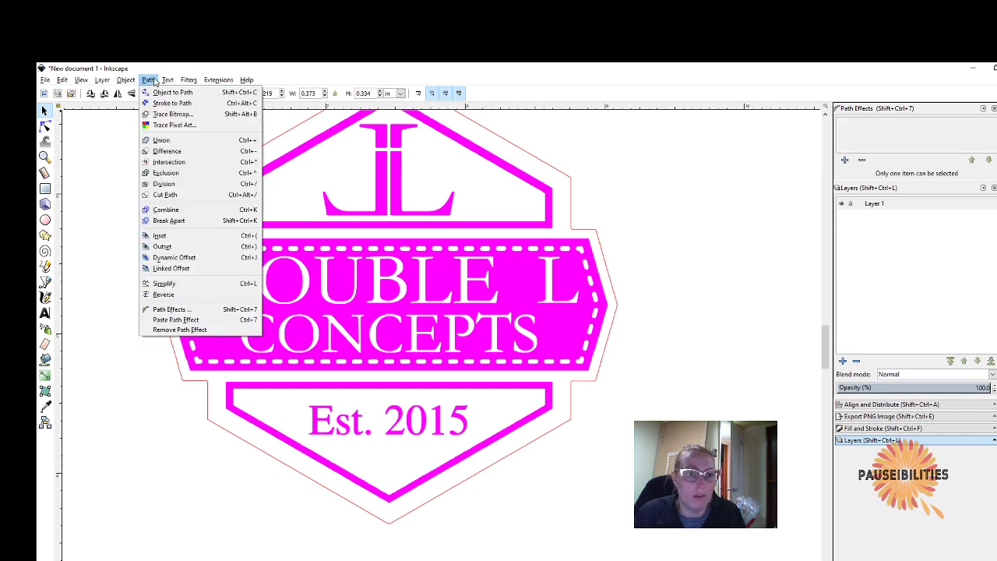
{"action": "left_click", "coordinate": [166, 151]}
{"action": "mouse_move", "coordinate": [254, 272]}
{"action": "left_mouse_down"}
{"action": "mouse_move", "coordinate": [222, 274]}
{"action": "mouse_move", "coordinate": [135, 208]}
{"action": "mouse_move", "coordinate": [208, 214]}
{"action": "mouse_move", "coordinate": [272, 198]}
{"action": "mouse_move", "coordinate": [243, 267]}
{"action": "left_mouse_up"}
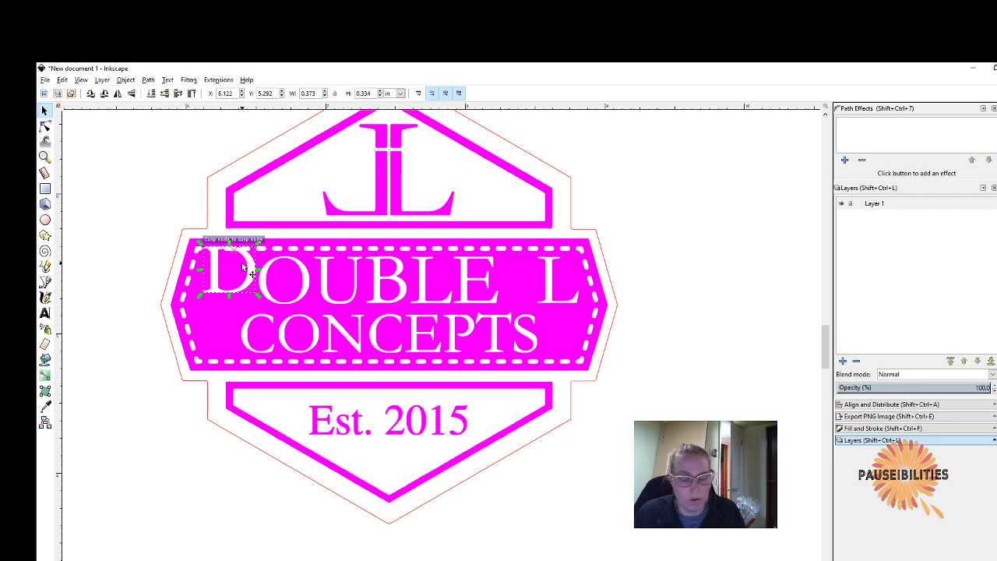
- Subtract the inner shape of the O in DOUBLE from its letter using Difference
{"action": "left_click", "coordinate": [310, 278]}
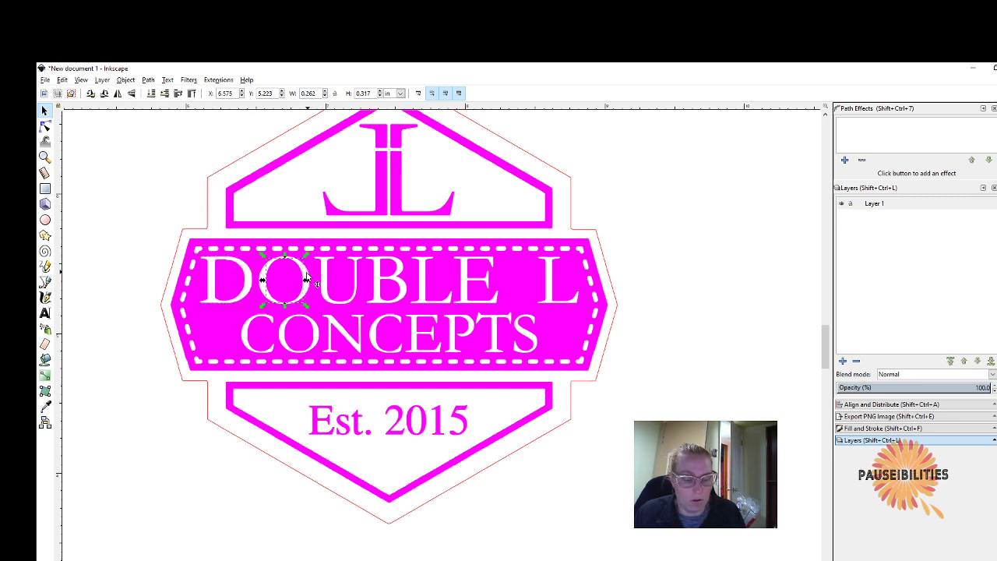
{"action": "key", "text": "Escape"}
{"action": "left_click", "coordinate": [304, 280]}
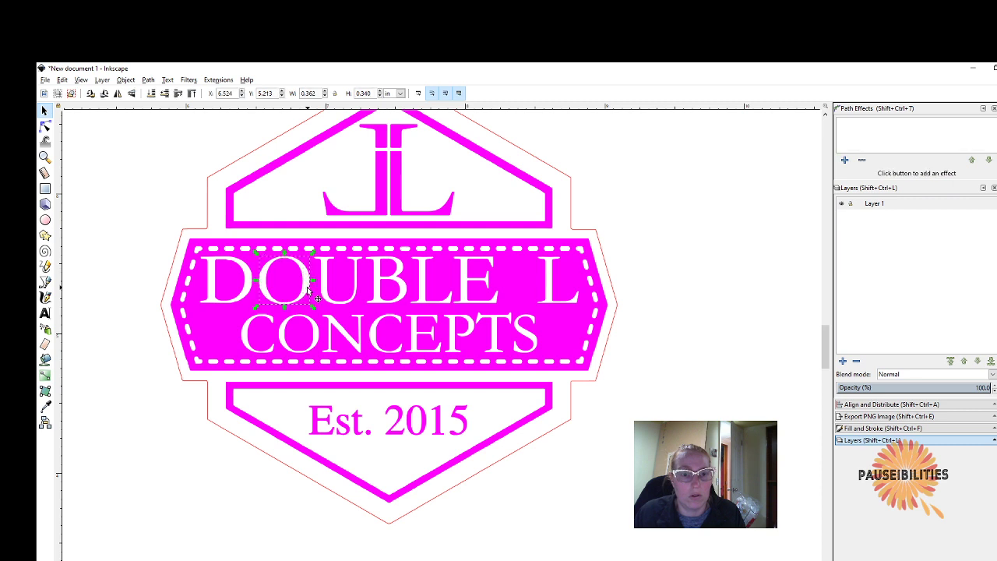
{"action": "left_click", "coordinate": [289, 291], "text": "shift"}
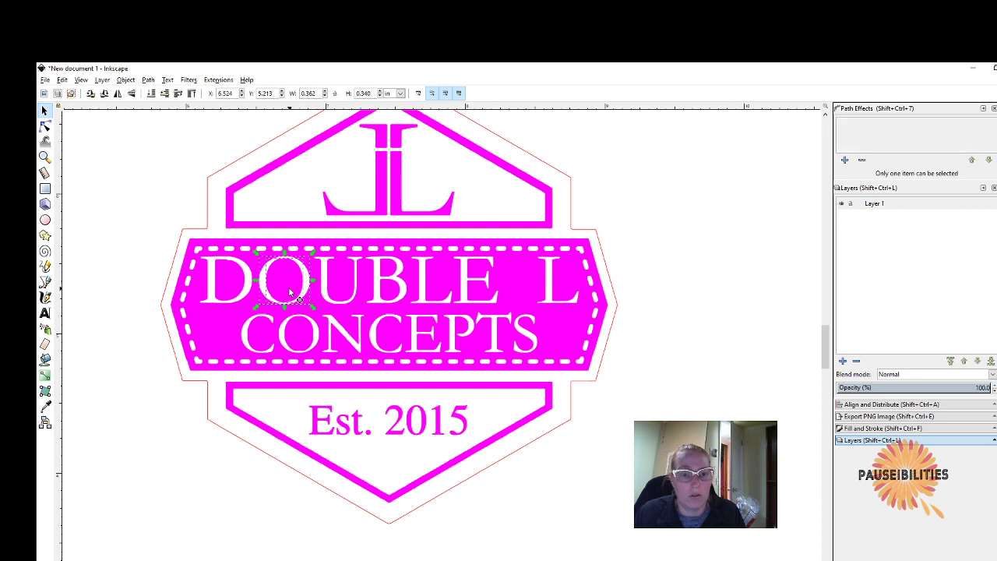
{"action": "left_click", "coordinate": [147, 80]}
{"action": "left_click", "coordinate": [182, 153]}
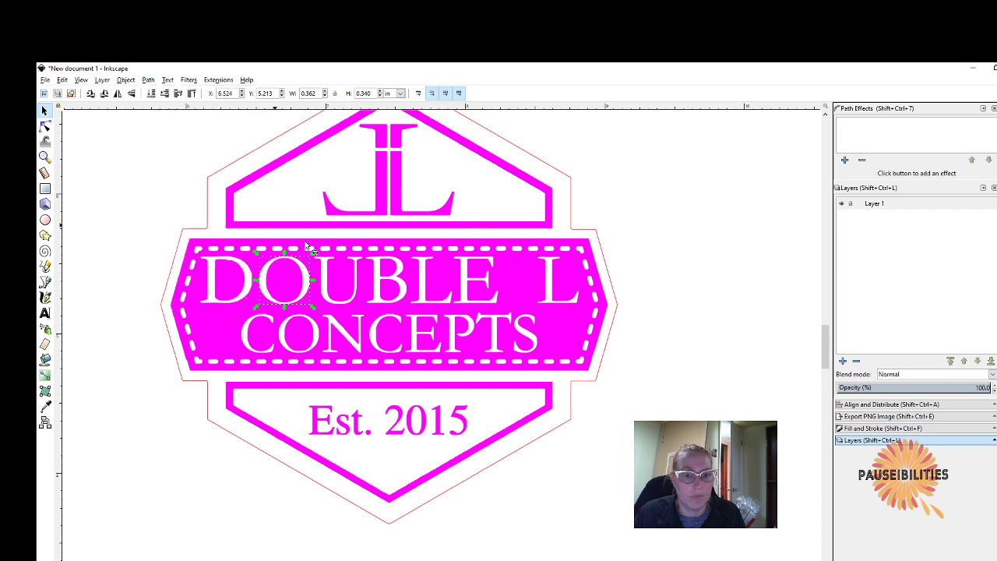
- Subtract the upper and lower inner shapes of the B in DOUBLE from the letter using Difference
{"action": "left_click", "coordinate": [384, 268]}
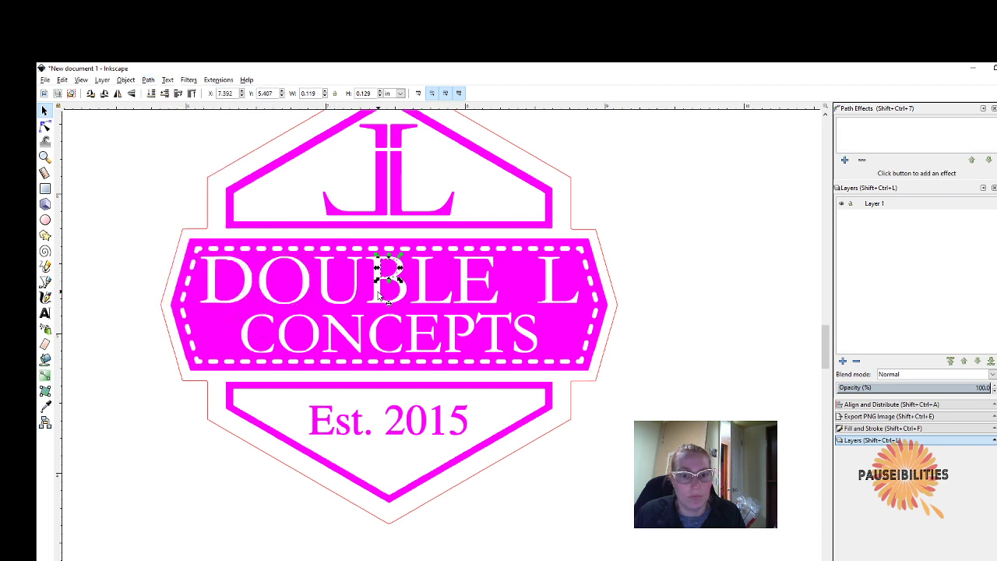
{"action": "left_click", "coordinate": [381, 296], "text": "shift"}
{"action": "left_click", "coordinate": [373, 268]}
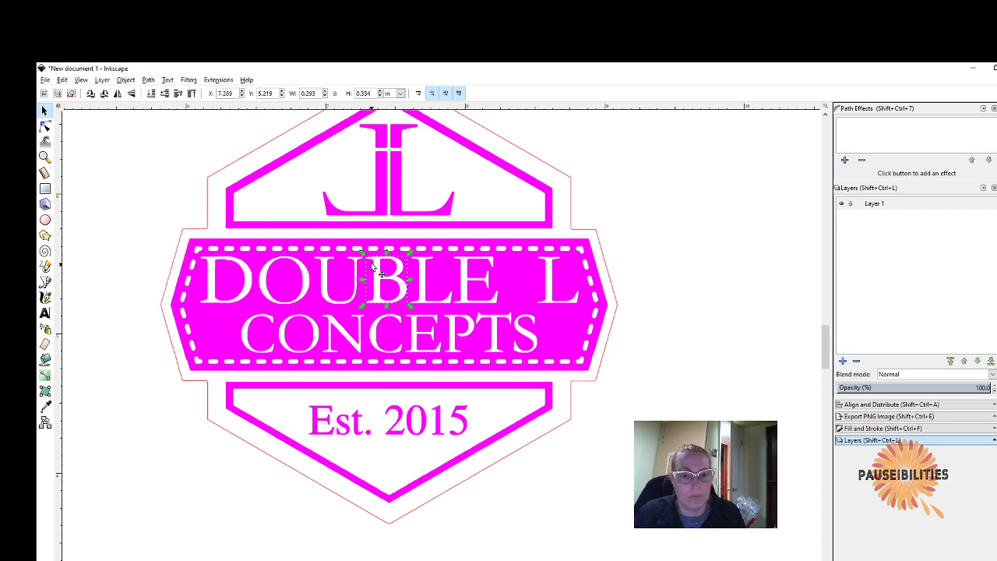
{"action": "left_click", "coordinate": [387, 268], "text": "shift"}
{"action": "left_click", "coordinate": [147, 80]}
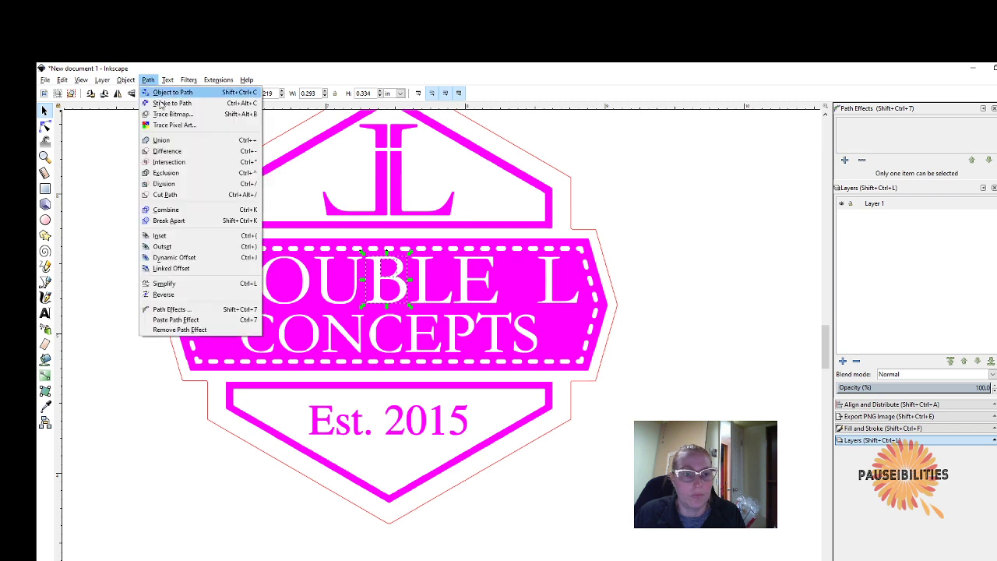
{"action": "left_click", "coordinate": [167, 147]}
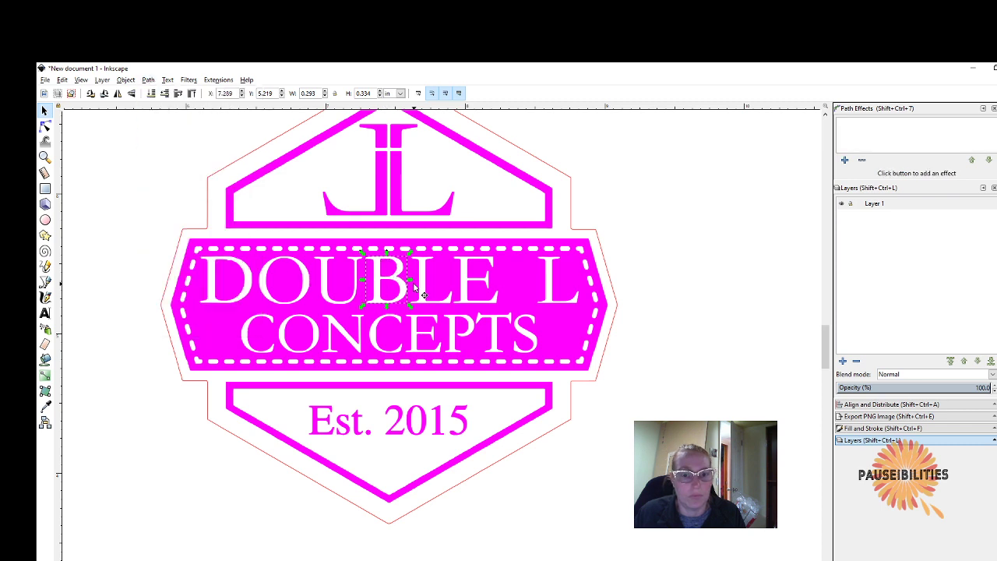
{"action": "left_click", "coordinate": [378, 267], "text": "shift"}
{"action": "left_click", "coordinate": [147, 81]}
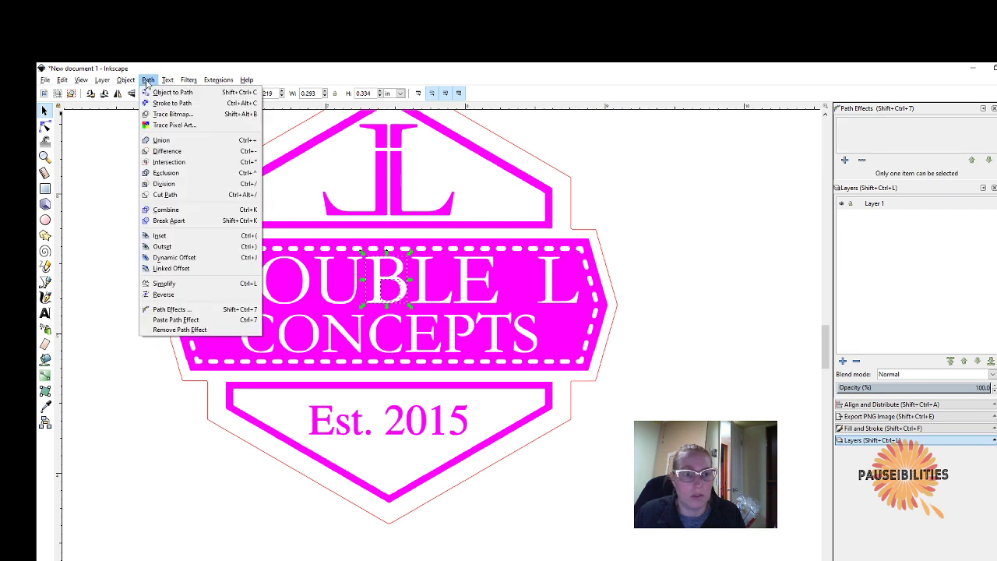
{"action": "left_click", "coordinate": [168, 147]}
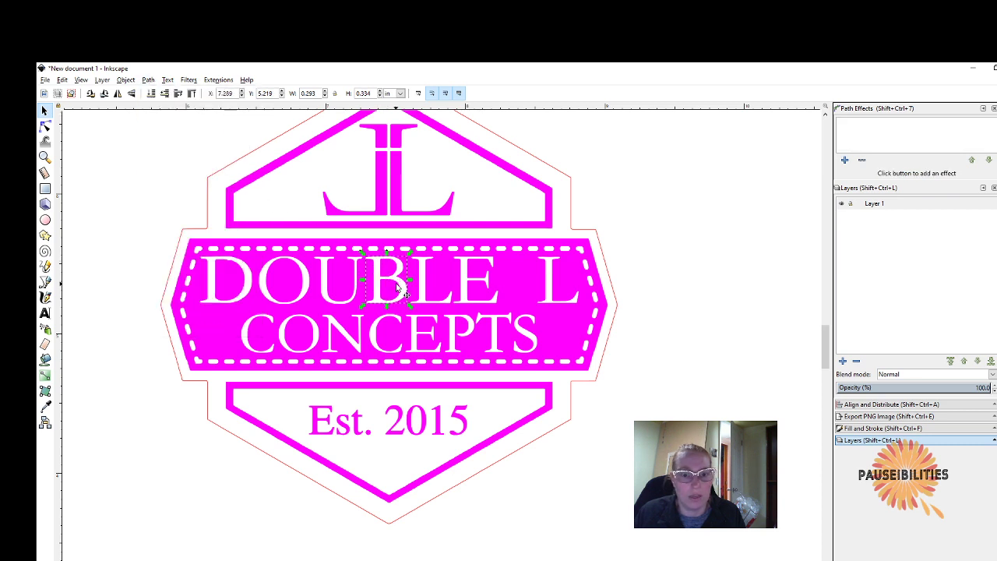
- Subtract the inner shape of the O in CONCEPTS from its letter using Difference
{"action": "left_click", "coordinate": [308, 342]}
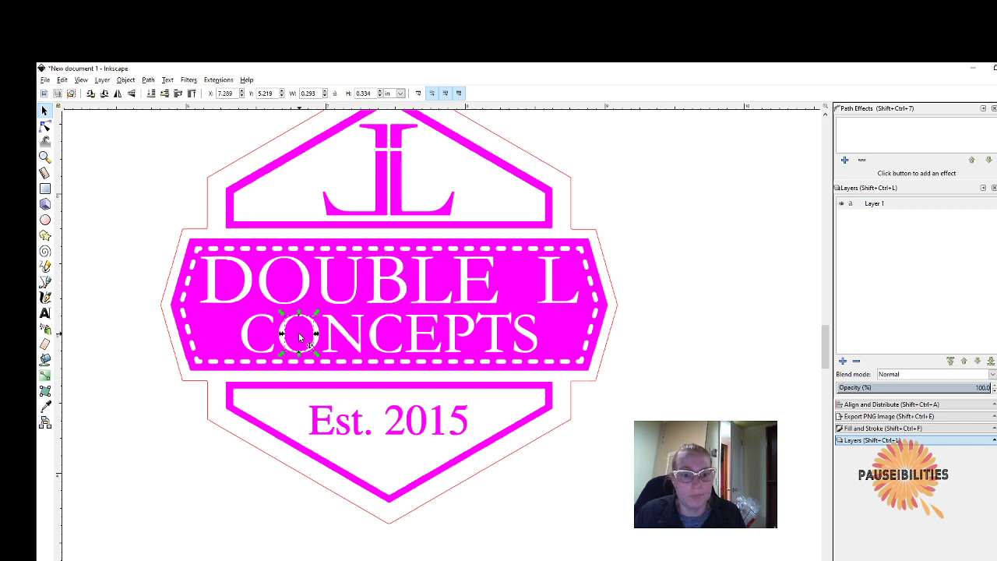
{"action": "left_click", "coordinate": [323, 335], "text": "shift"}
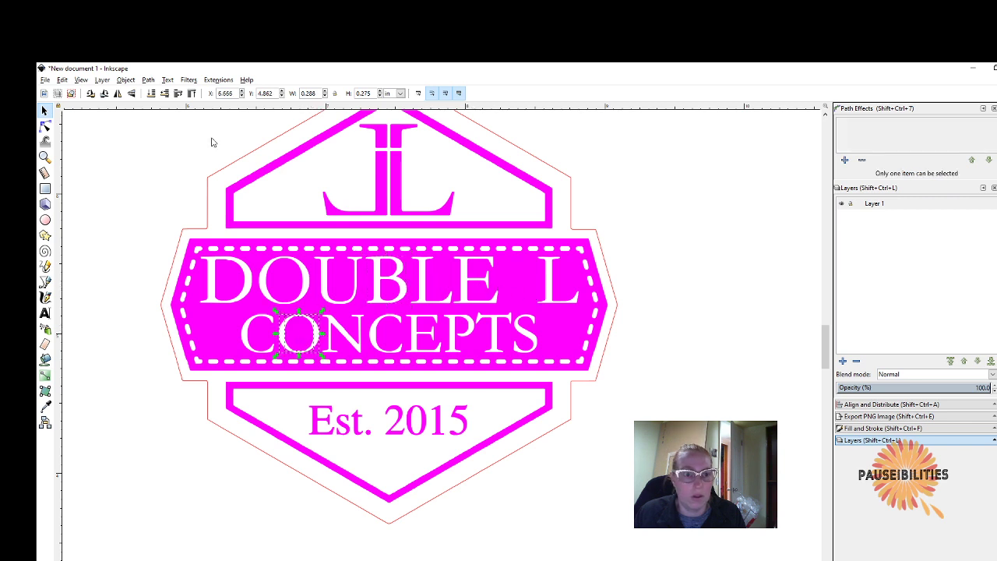
{"action": "left_click", "coordinate": [148, 80]}
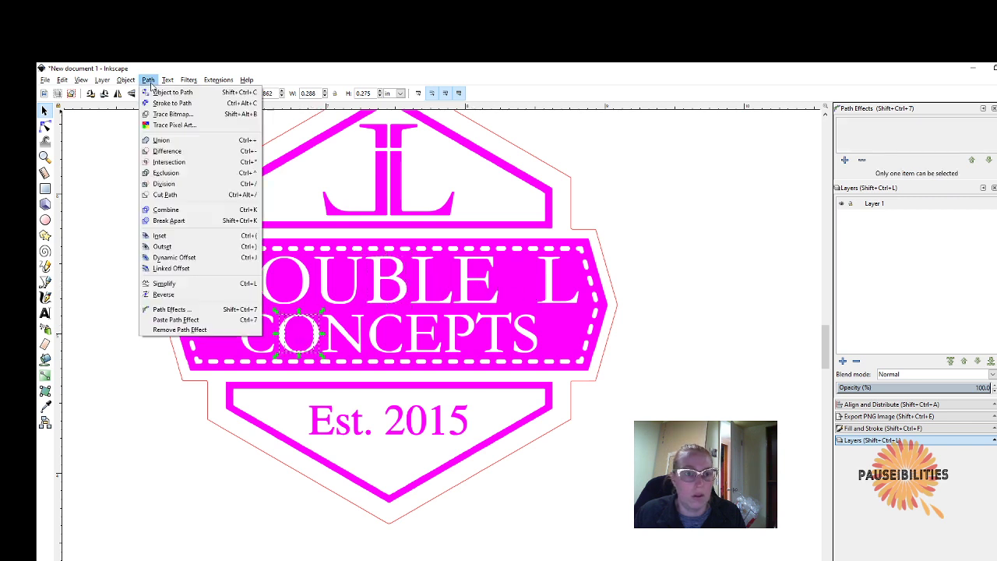
{"action": "left_click", "coordinate": [167, 150]}
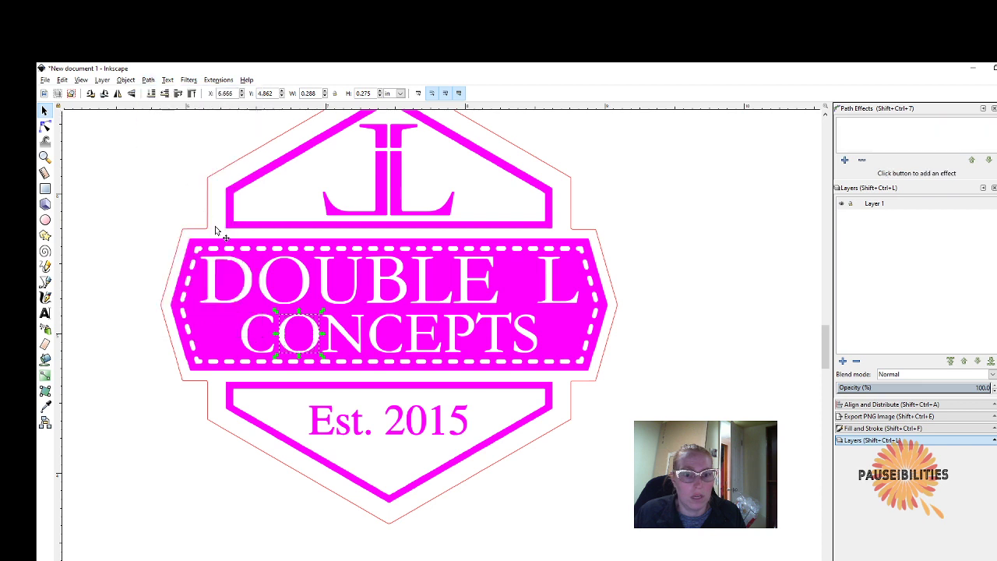
- Test-move the D, O and B in DOUBLE and the O in CONCEPTS to check their cut-outs, and undo the moves
{"action": "left_click", "coordinate": [459, 324]}
{"action": "left_click", "coordinate": [601, 422]}
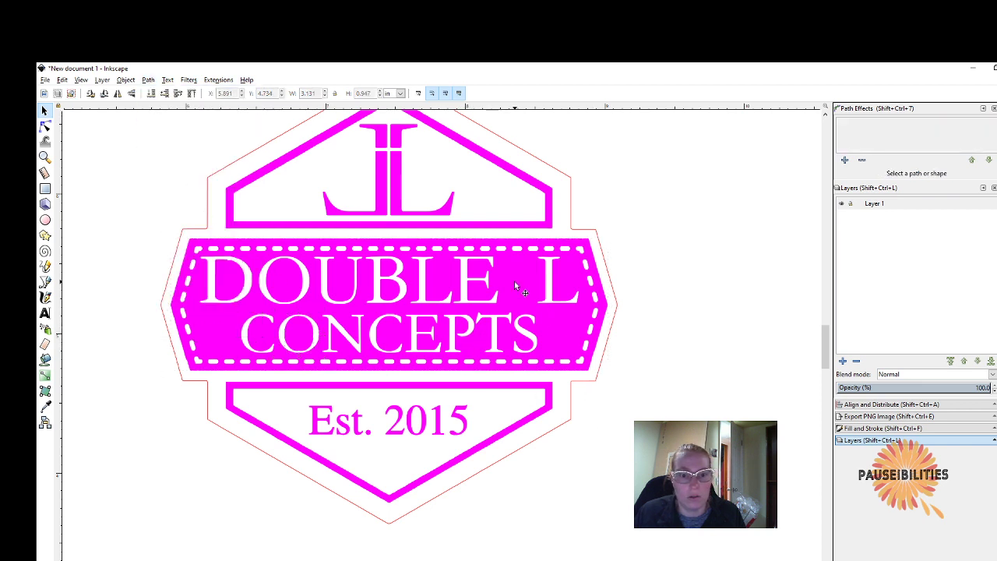
{"action": "left_click", "coordinate": [374, 272]}
{"action": "left_click", "coordinate": [126, 236]}
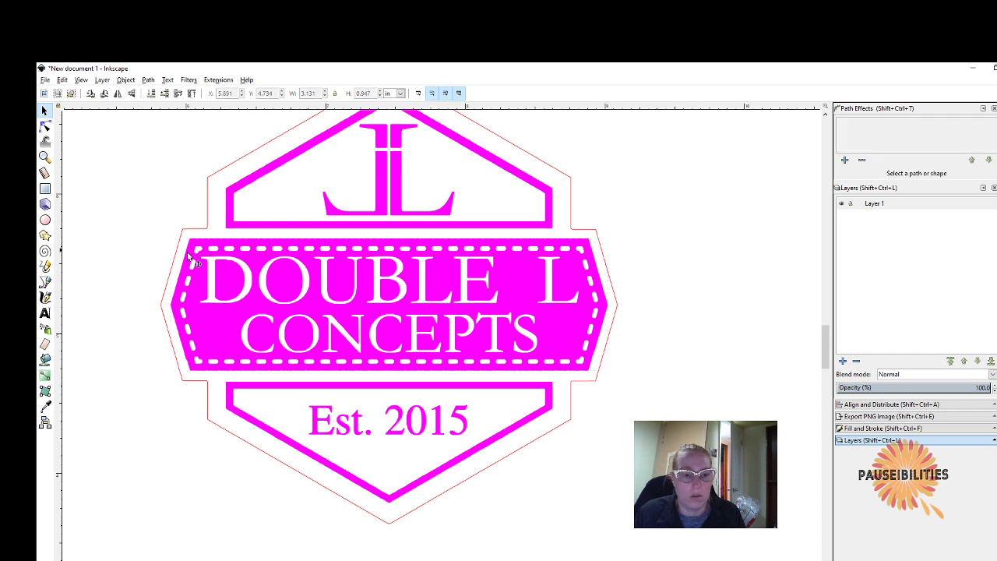
{"action": "left_click_drag", "start_coordinate": [221, 276], "coordinate": [277, 258]}
{"action": "mouse_move", "coordinate": [404, 288]}
{"action": "left_mouse_down"}
{"action": "mouse_move", "coordinate": [410, 222]}
{"action": "mouse_move", "coordinate": [404, 279]}
{"action": "left_mouse_up"}
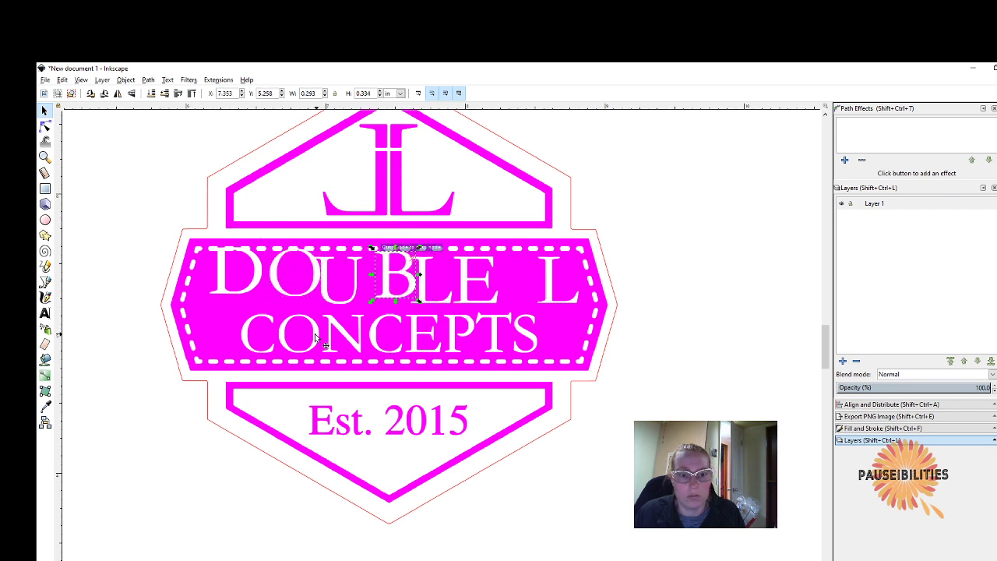
{"action": "mouse_move", "coordinate": [321, 342]}
{"action": "left_mouse_down"}
{"action": "mouse_move", "coordinate": [314, 224]}
{"action": "mouse_move", "coordinate": [309, 334]}
{"action": "left_mouse_up"}
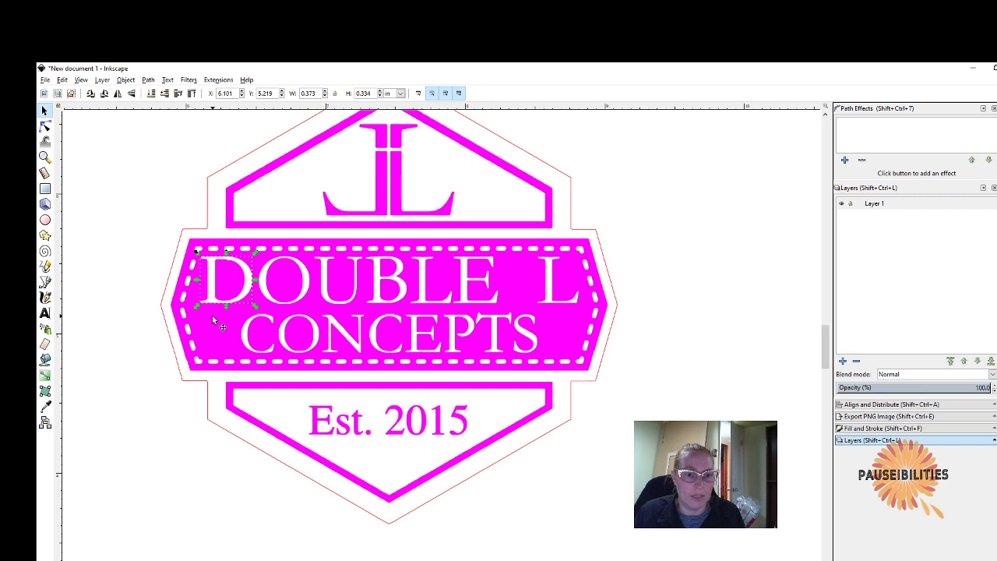
- Subtract the D in DOUBLE from the banner using Difference, and check the cut-out with a test move
{"action": "left_click", "coordinate": [213, 318]}
{"action": "left_click", "coordinate": [148, 80]}
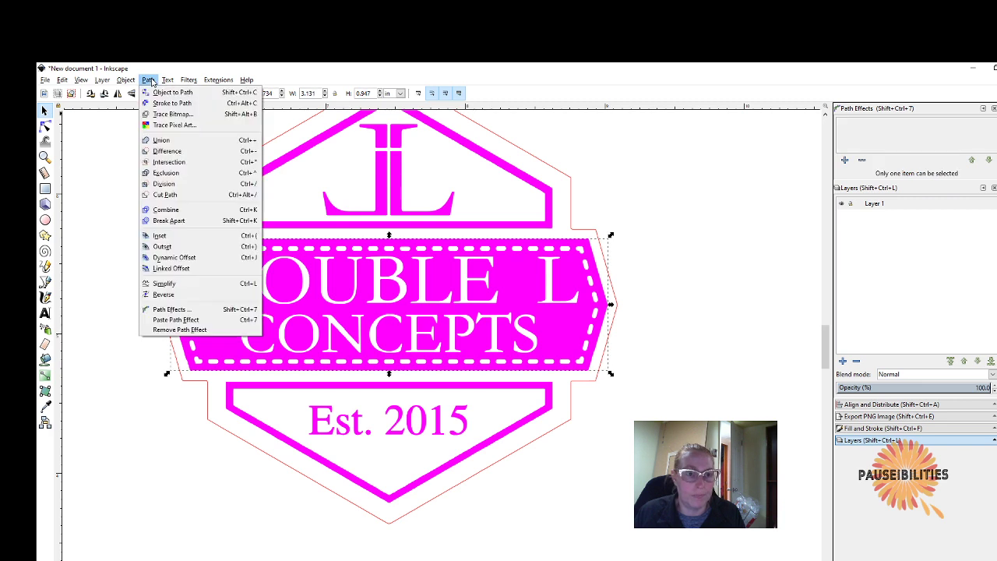
{"action": "key", "text": "Escape"}
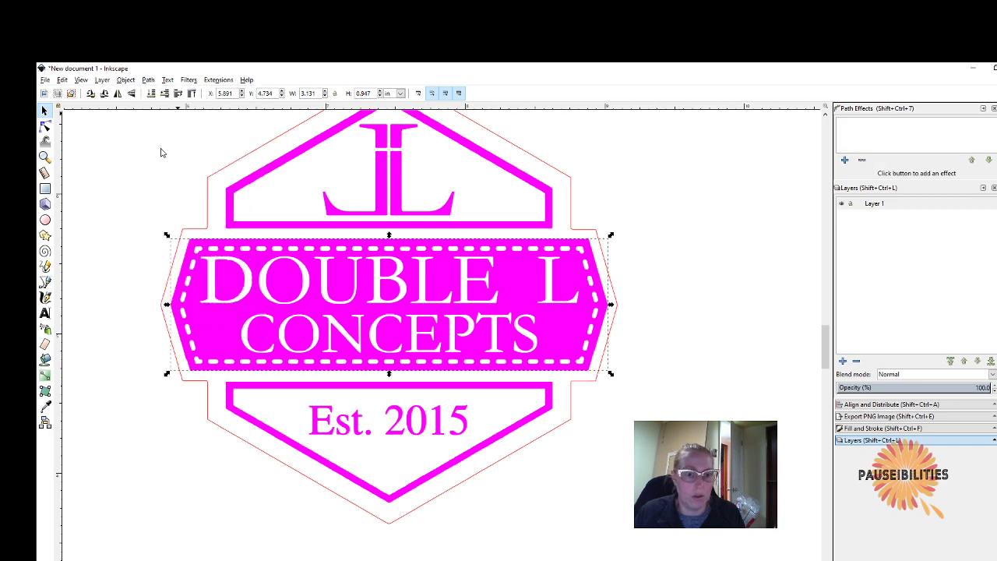
{"action": "left_click_drag", "start_coordinate": [213, 258], "coordinate": [195, 238]}
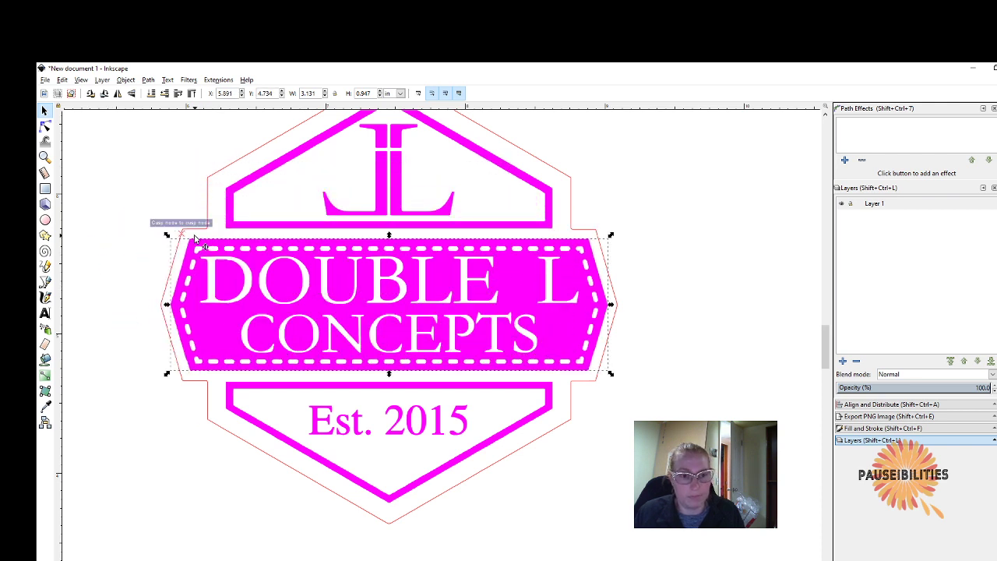
- Subtract the O and the U in DOUBLE from the banner one after the other using Difference
{"action": "left_click", "coordinate": [138, 178]}
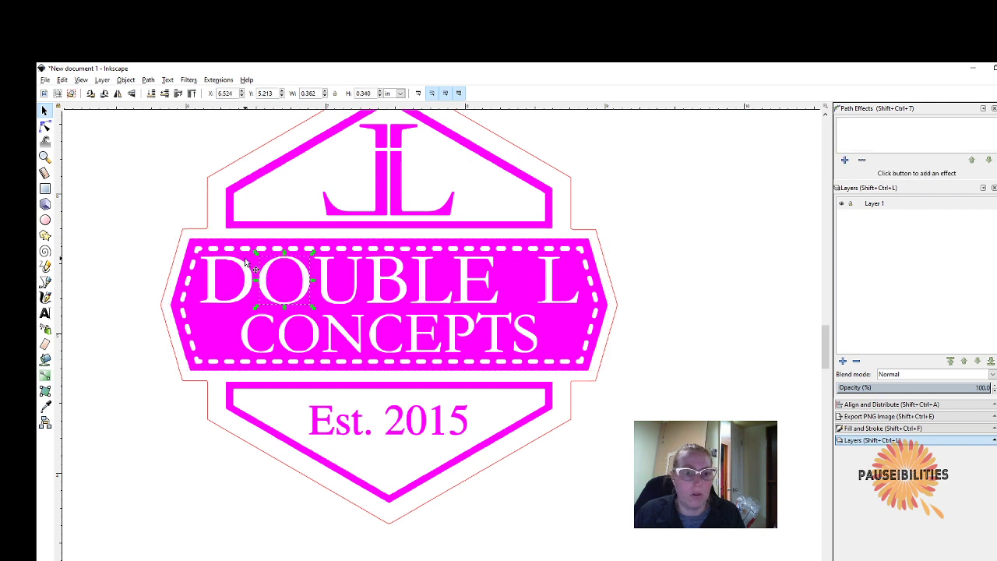
{"action": "left_click", "coordinate": [243, 259], "text": "shift"}
{"action": "left_click", "coordinate": [148, 80]}
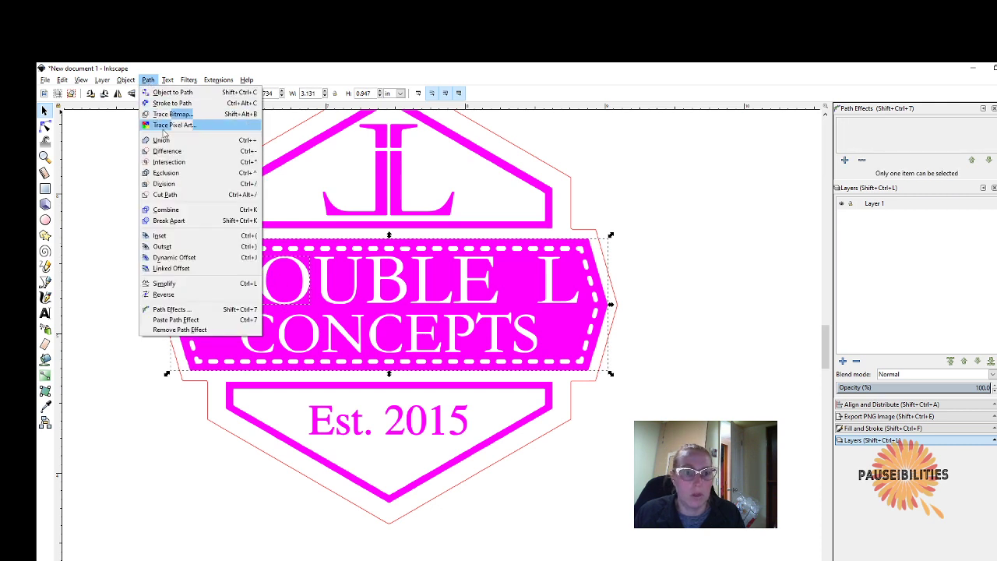
{"action": "left_click", "coordinate": [168, 149]}
{"action": "left_click", "coordinate": [335, 278]}
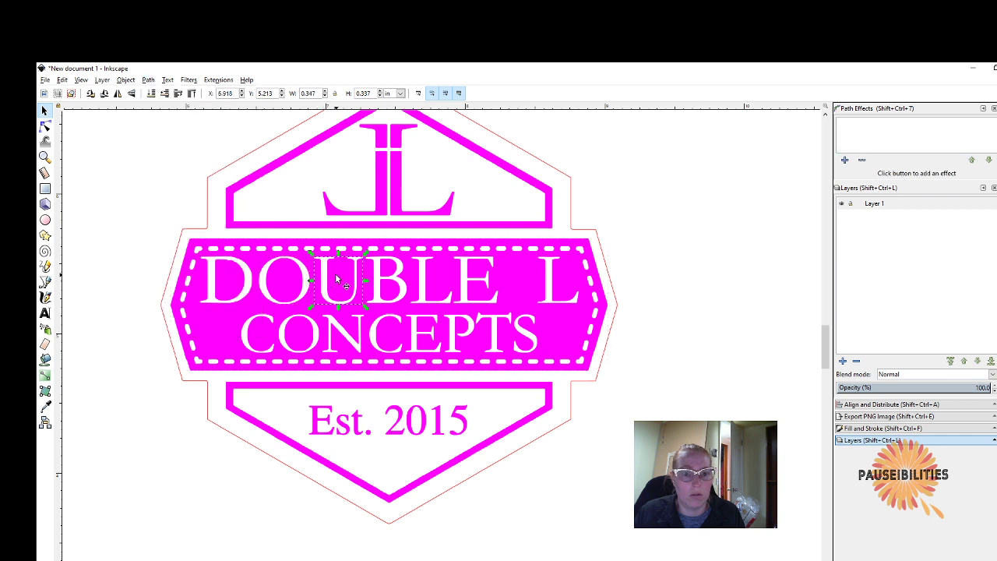
{"action": "left_click", "coordinate": [297, 306], "text": "shift"}
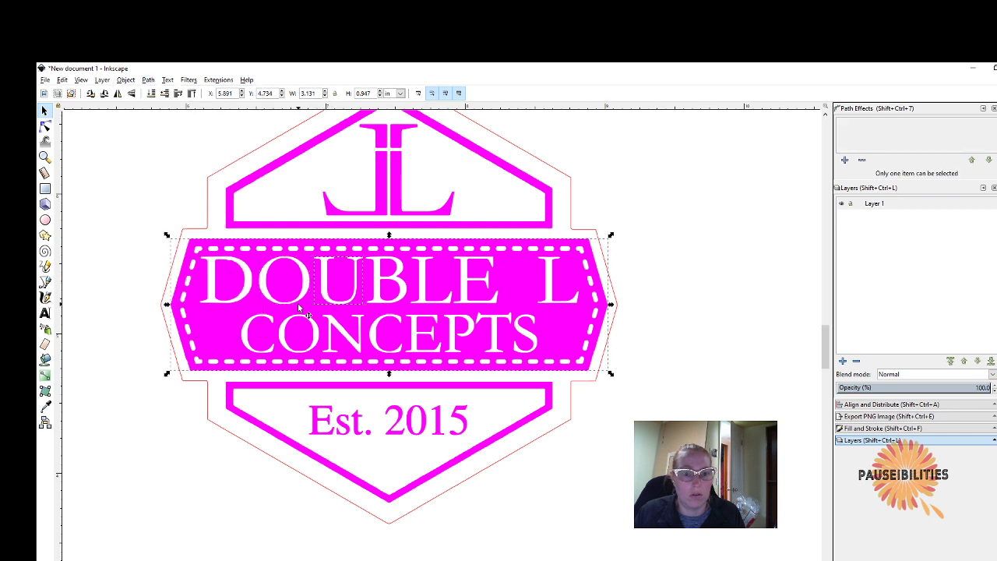
{"action": "left_click", "coordinate": [149, 80]}
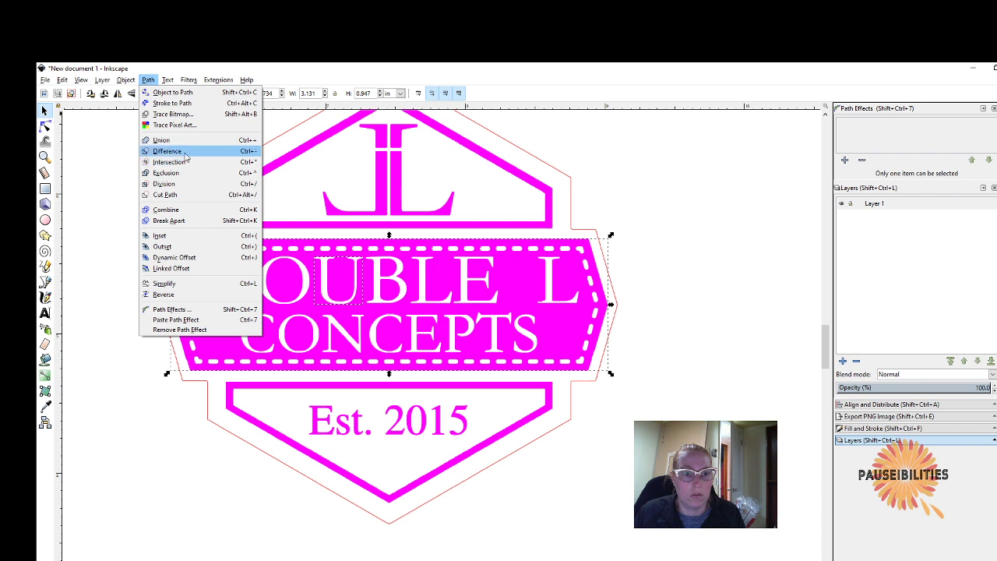
{"action": "left_click", "coordinate": [184, 152]}
- Subtract the B and the L in DOUBLE from the banner one after the other using Difference
{"action": "left_click", "coordinate": [382, 274]}
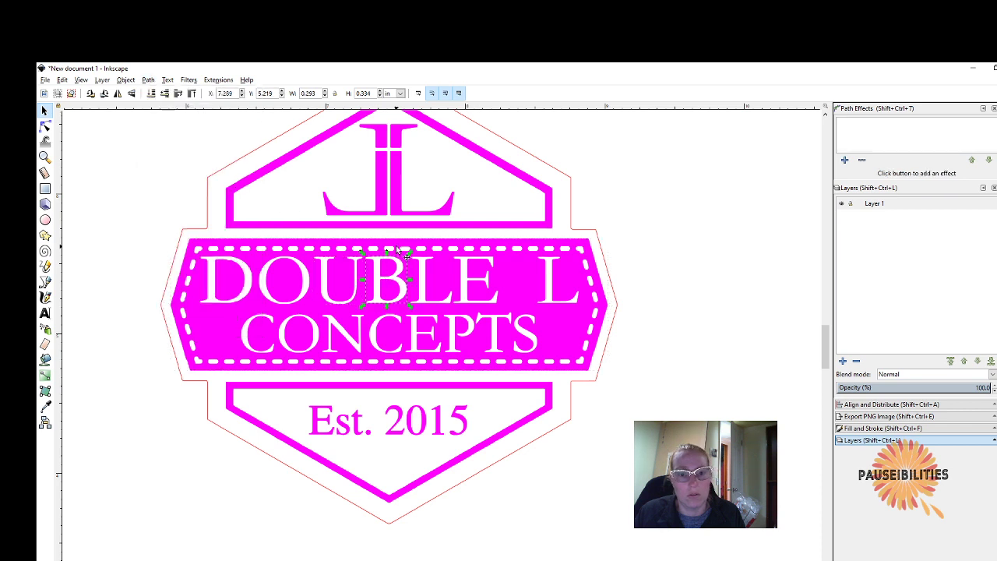
{"action": "left_click", "coordinate": [397, 251], "text": "shift"}
{"action": "left_click", "coordinate": [149, 80]}
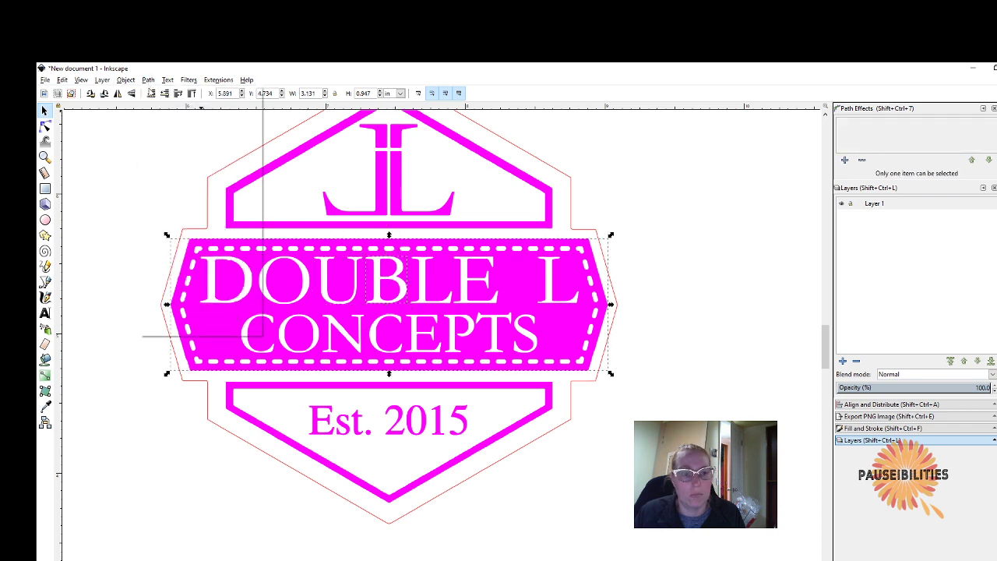
{"action": "left_click", "coordinate": [177, 152]}
{"action": "left_click", "coordinate": [454, 279]}
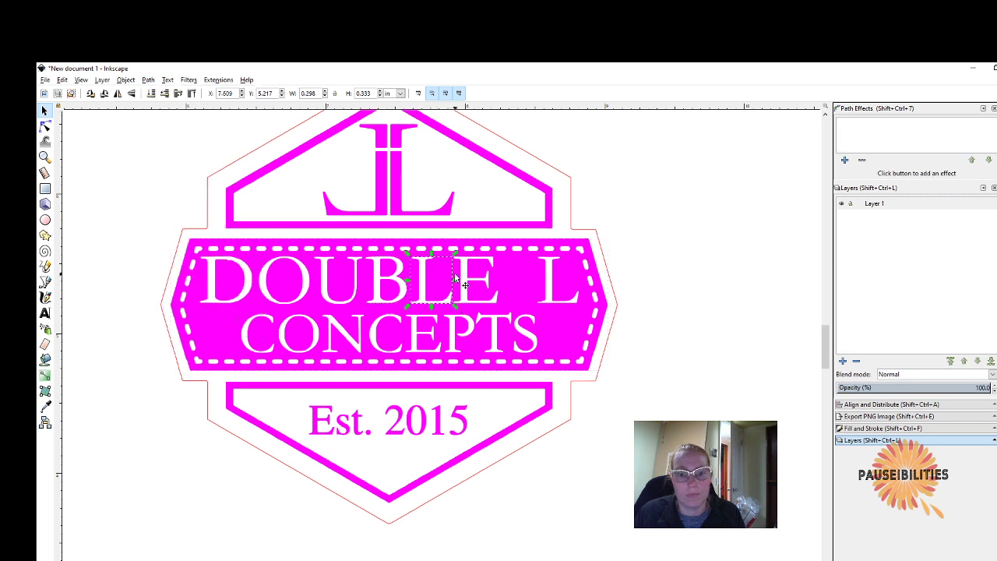
{"action": "left_click", "coordinate": [454, 248], "text": "shift"}
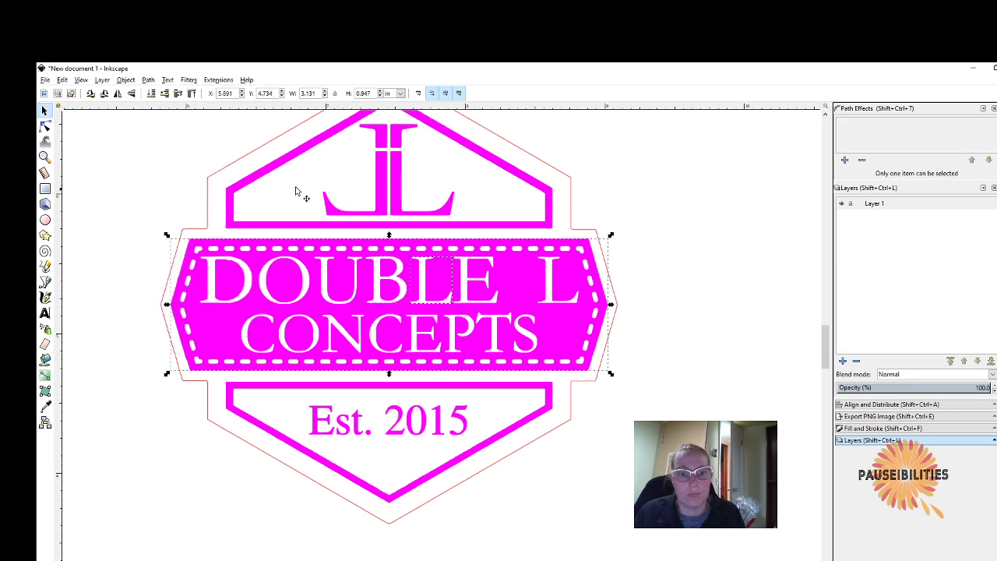
{"action": "left_click", "coordinate": [148, 80]}
{"action": "left_click", "coordinate": [173, 150]}
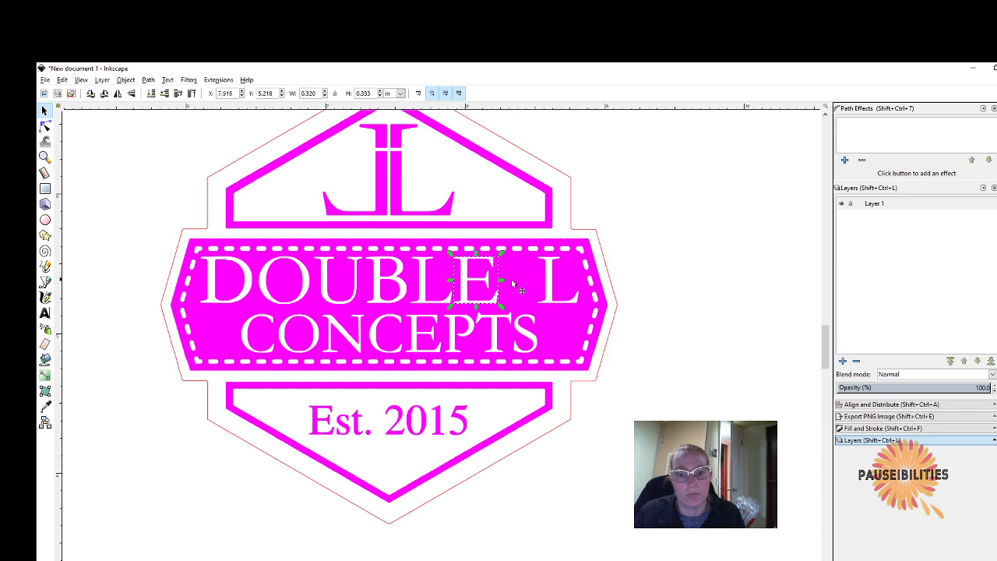
- Subtract the E in DOUBLE and the standalone L beside it from the banner using Difference
{"action": "left_click", "coordinate": [147, 80]}
{"action": "left_click", "coordinate": [173, 151]}
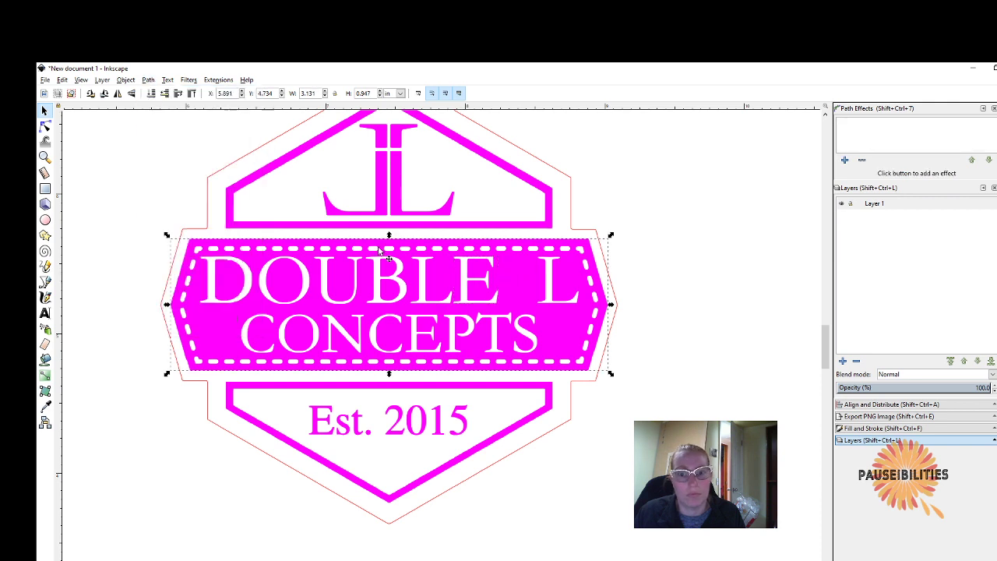
{"action": "left_click", "coordinate": [548, 289]}
{"action": "left_click", "coordinate": [514, 271], "text": "shift"}
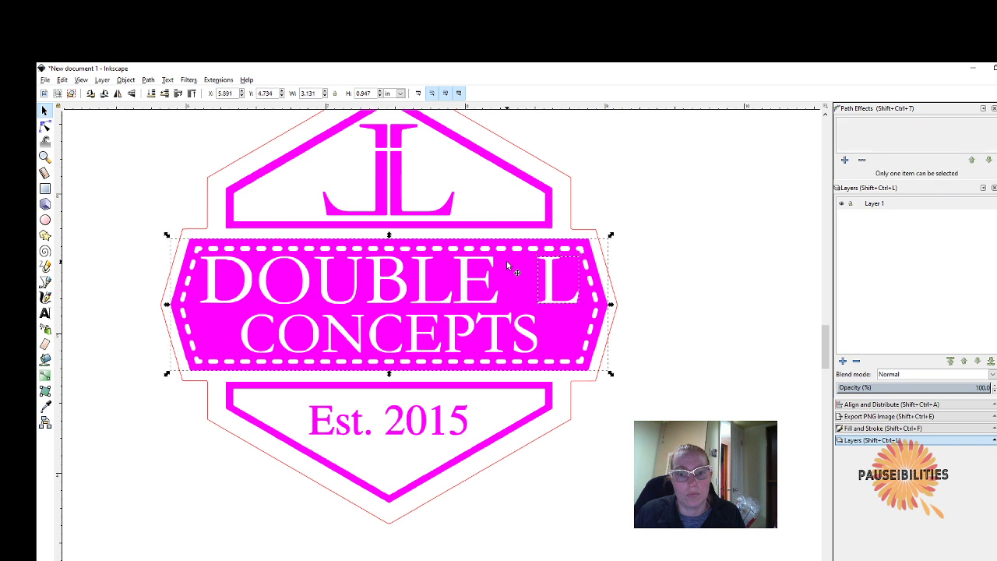
{"action": "left_click", "coordinate": [147, 81]}
{"action": "left_click", "coordinate": [170, 151]}
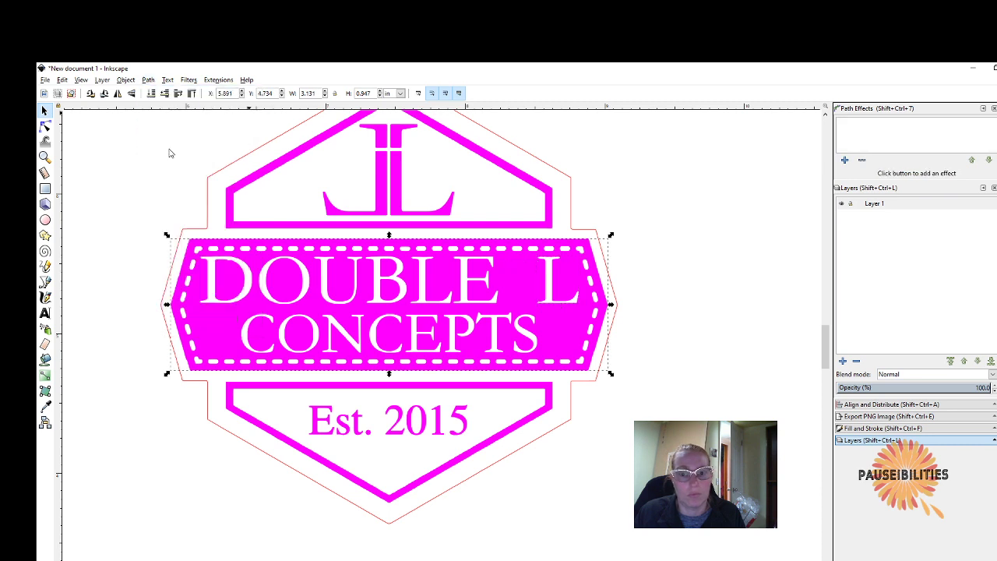
- Subtract the first C and the O in CONCEPTS from the banner one after the other using Difference
{"action": "left_click", "coordinate": [246, 325]}
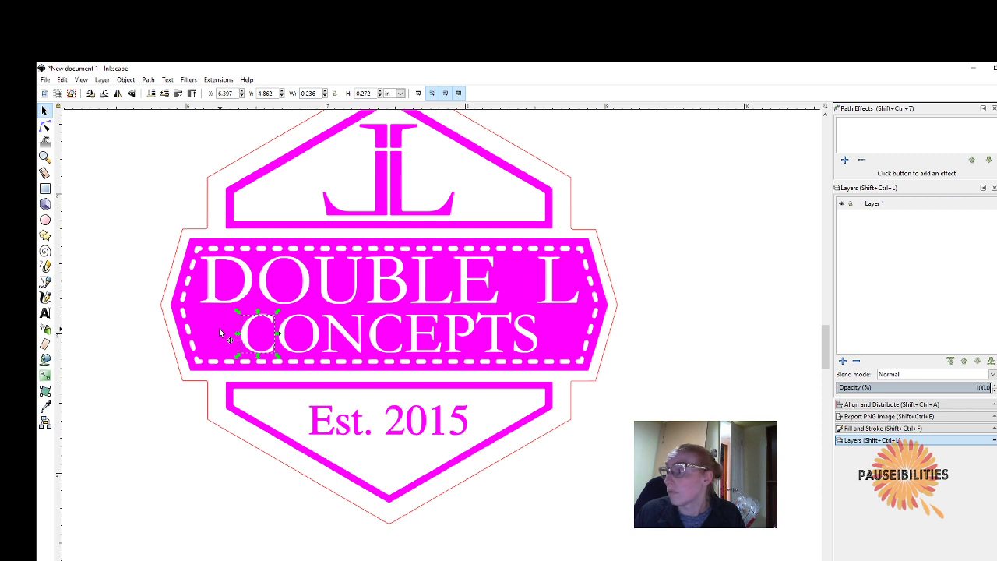
{"action": "left_click", "coordinate": [220, 328], "text": "shift"}
{"action": "left_click", "coordinate": [147, 80]}
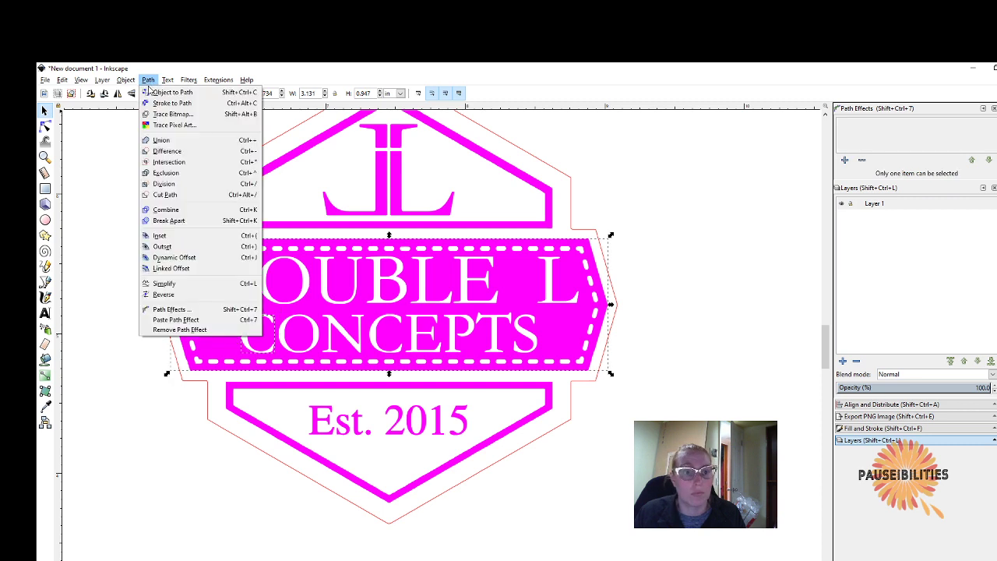
{"action": "left_click", "coordinate": [169, 152]}
{"action": "left_click", "coordinate": [294, 330]}
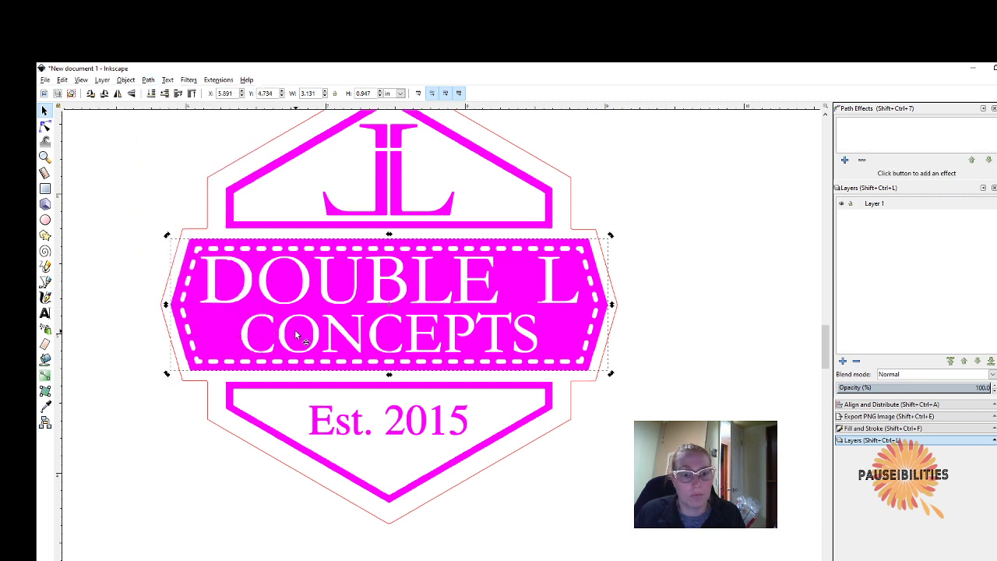
{"action": "left_click", "coordinate": [287, 321]}
{"action": "left_click", "coordinate": [251, 299], "text": "shift"}
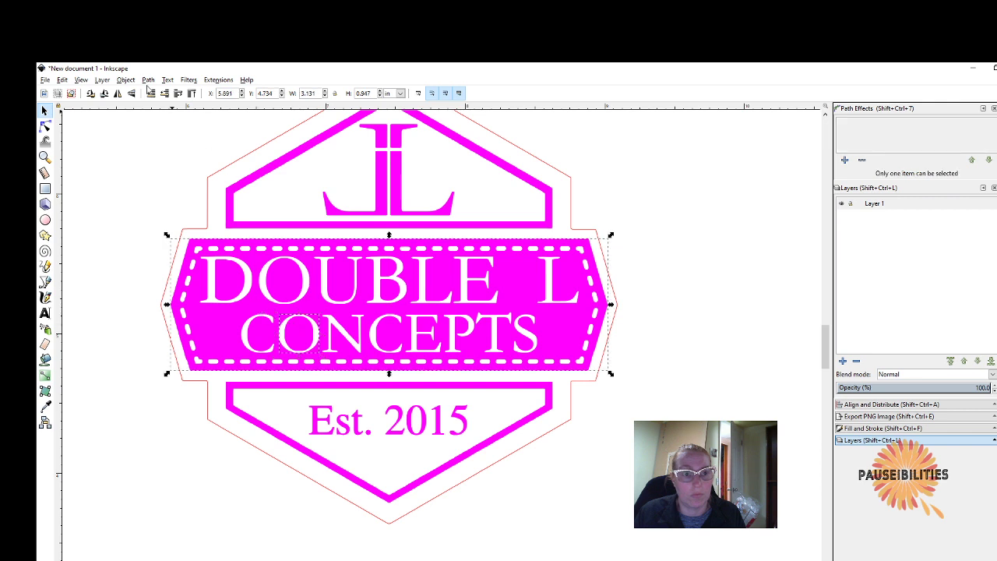
{"action": "left_click", "coordinate": [145, 81]}
{"action": "left_click", "coordinate": [169, 152]}
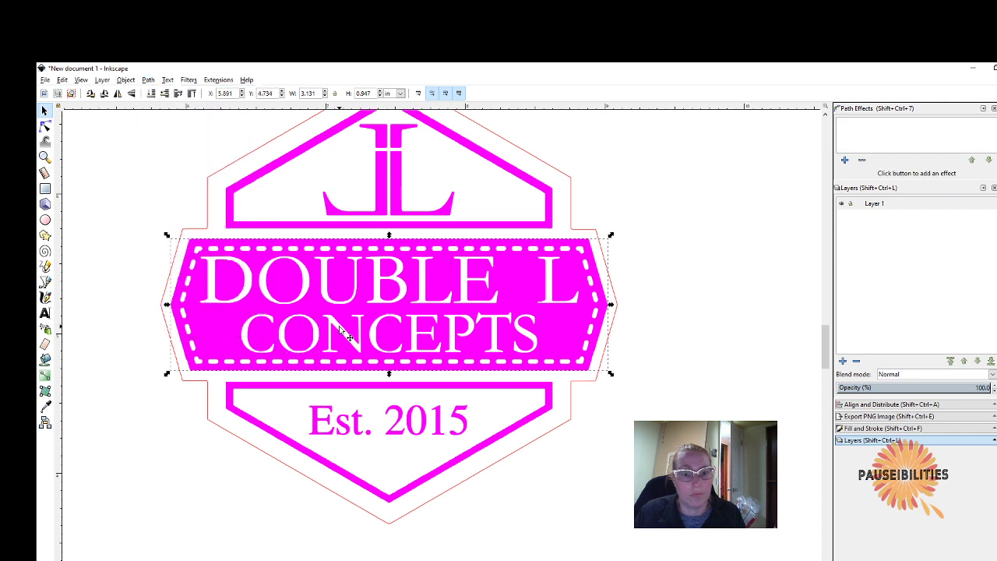
- Subtract the N and the second C in CONCEPTS from the banner one after the other using Difference
{"action": "left_click", "coordinate": [340, 327]}
{"action": "left_click", "coordinate": [304, 299], "text": "shift"}
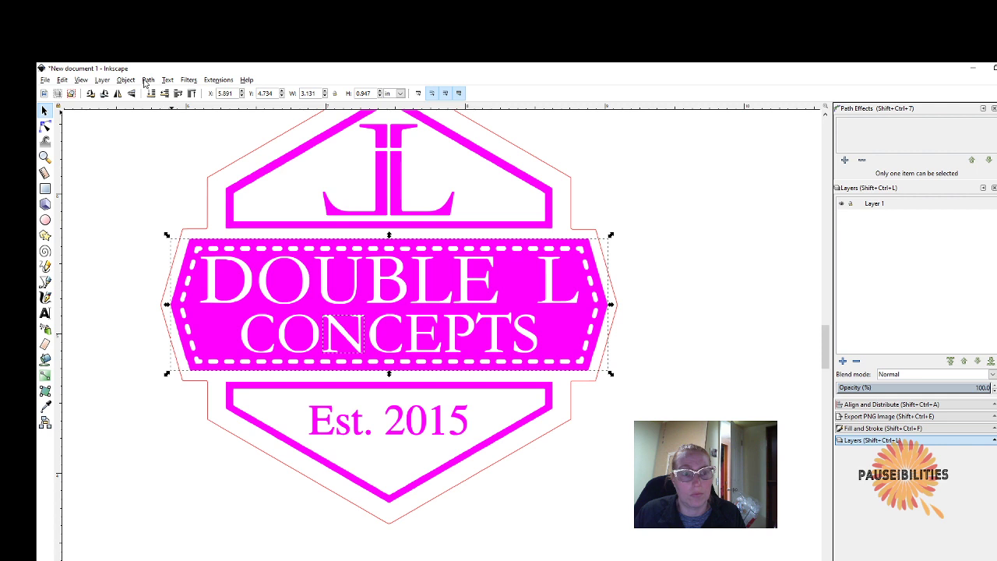
{"action": "left_click", "coordinate": [145, 81]}
{"action": "left_click", "coordinate": [169, 152]}
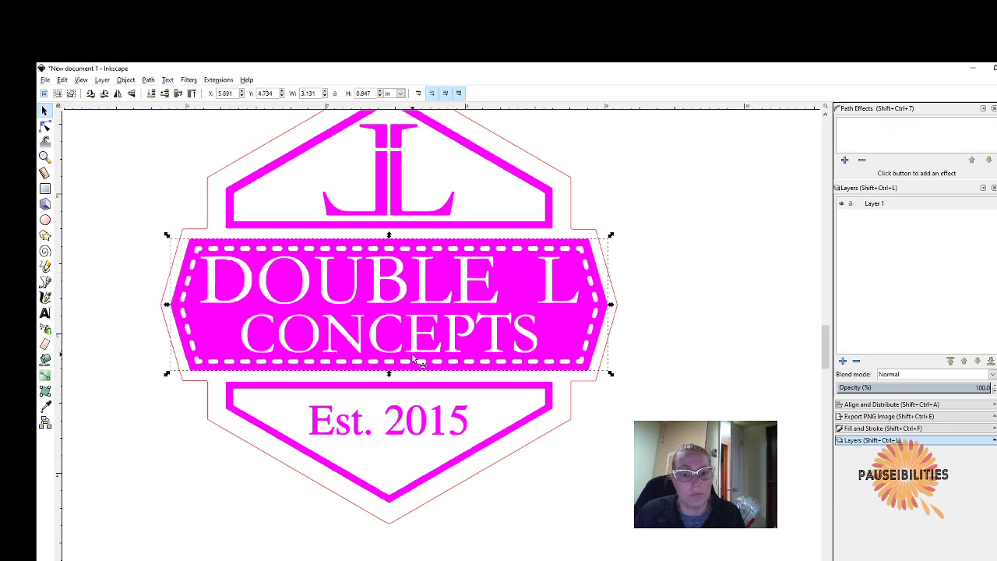
{"action": "left_click", "coordinate": [379, 320], "text": "shift"}
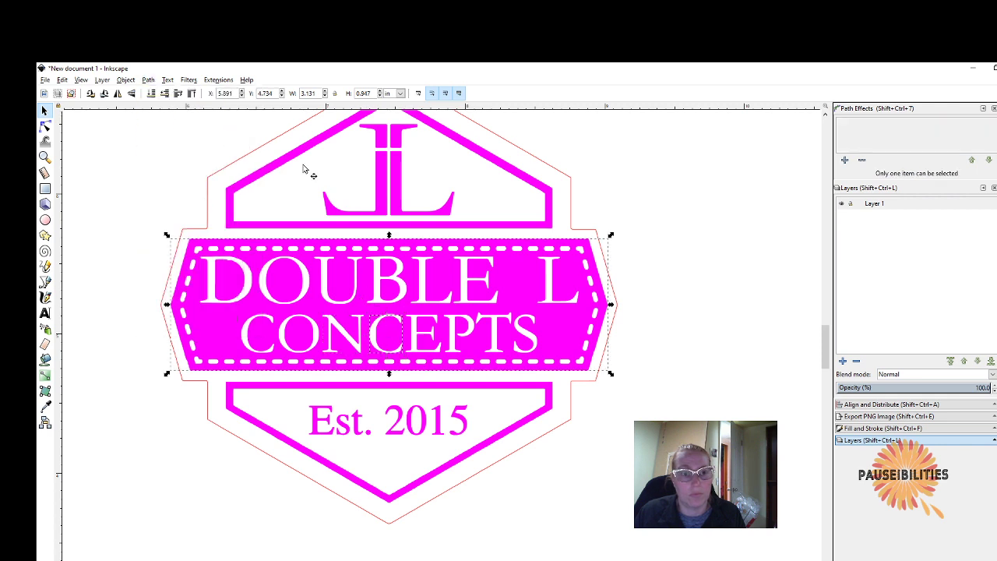
{"action": "left_click", "coordinate": [147, 81]}
{"action": "left_click", "coordinate": [169, 152]}
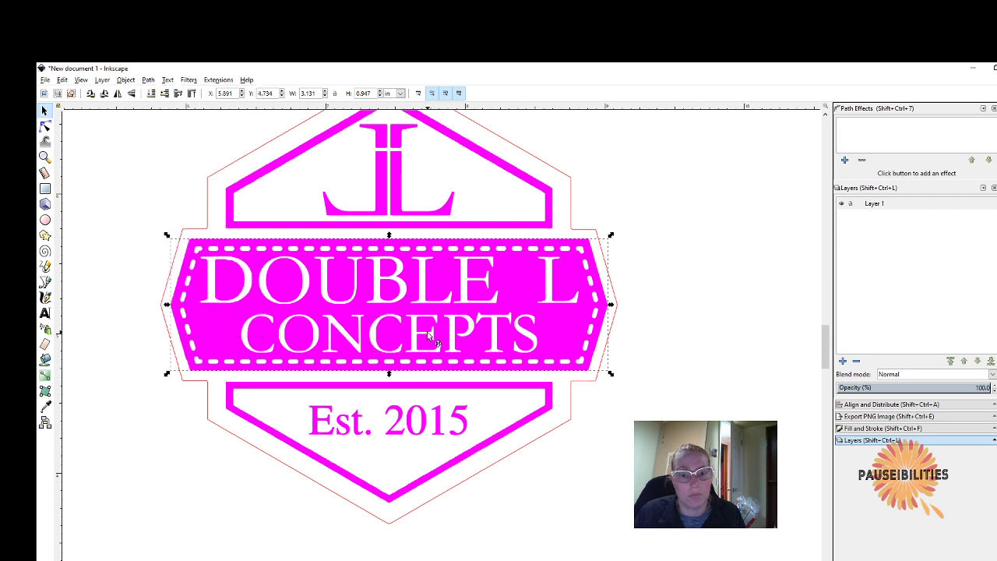
- Subtract the E and the P in CONCEPTS from the banner one after the other using Difference
{"action": "left_click", "coordinate": [429, 334]}
{"action": "left_click", "coordinate": [415, 294], "text": "shift"}
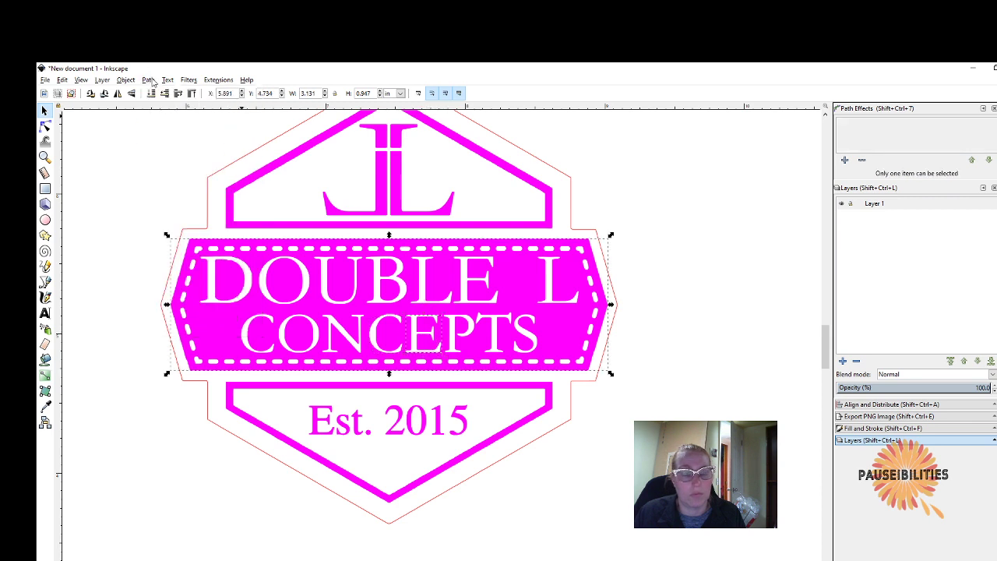
{"action": "left_click", "coordinate": [148, 80]}
{"action": "left_click", "coordinate": [169, 152]}
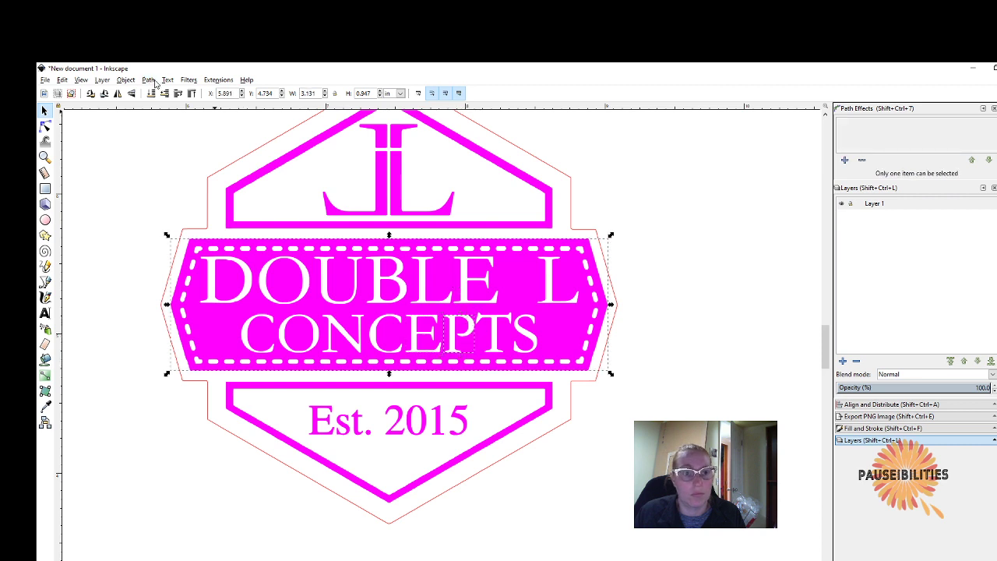
{"action": "left_click", "coordinate": [154, 82]}
{"action": "left_click", "coordinate": [182, 151]}
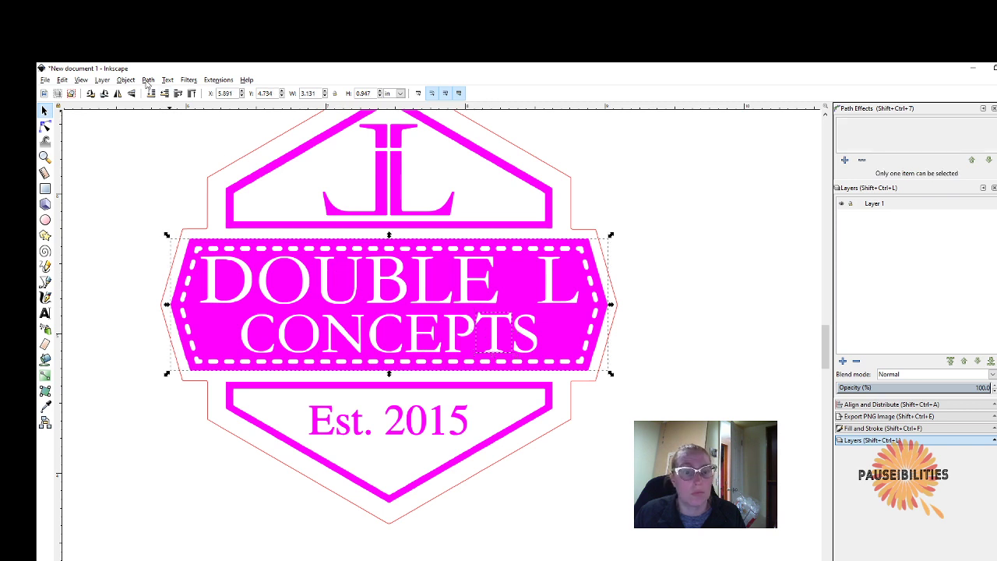
- Subtract the T and the S in CONCEPTS from the banner using Difference, and check the cut-outs with a test move of the banner
{"action": "left_click", "coordinate": [148, 80]}
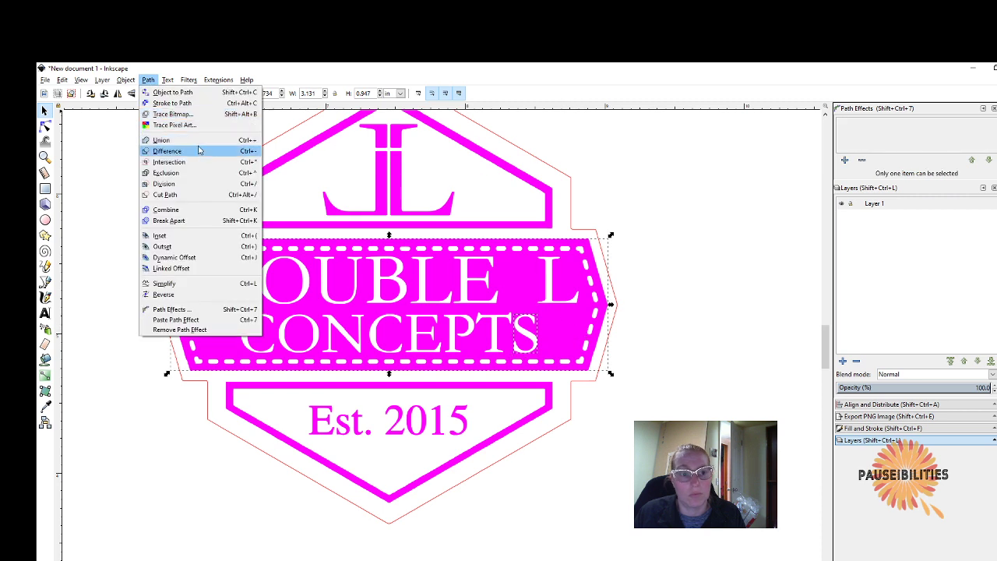
{"action": "left_click", "coordinate": [179, 149]}
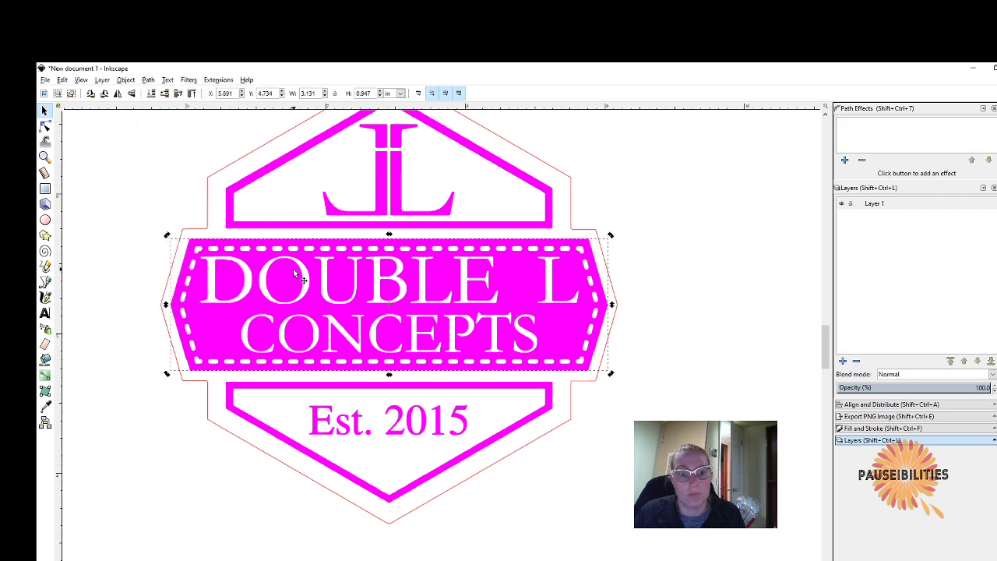
{"action": "left_click_drag", "start_coordinate": [296, 272], "coordinate": [562, 173]}
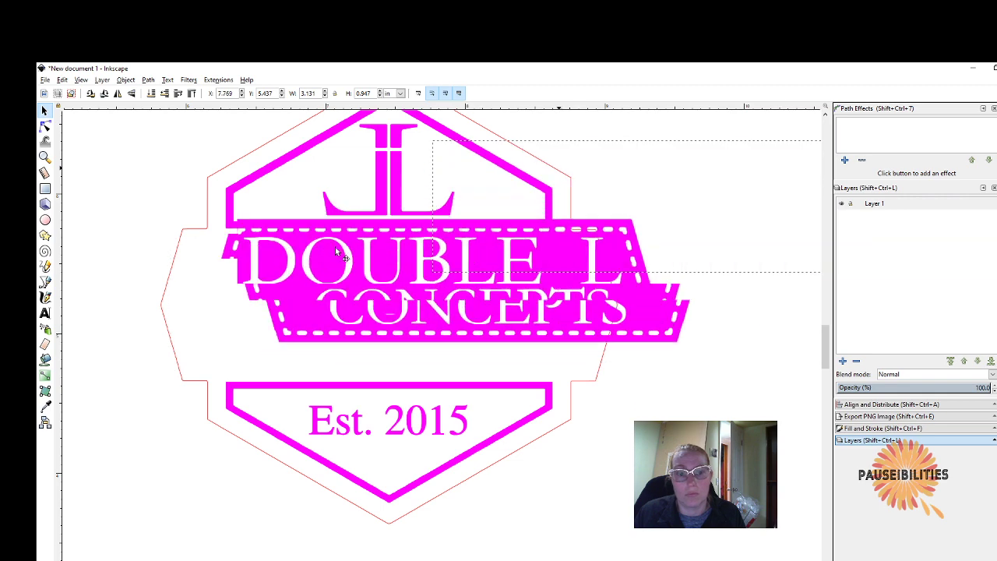
{"action": "left_click_drag", "start_coordinate": [561, 174], "coordinate": [307, 269]}
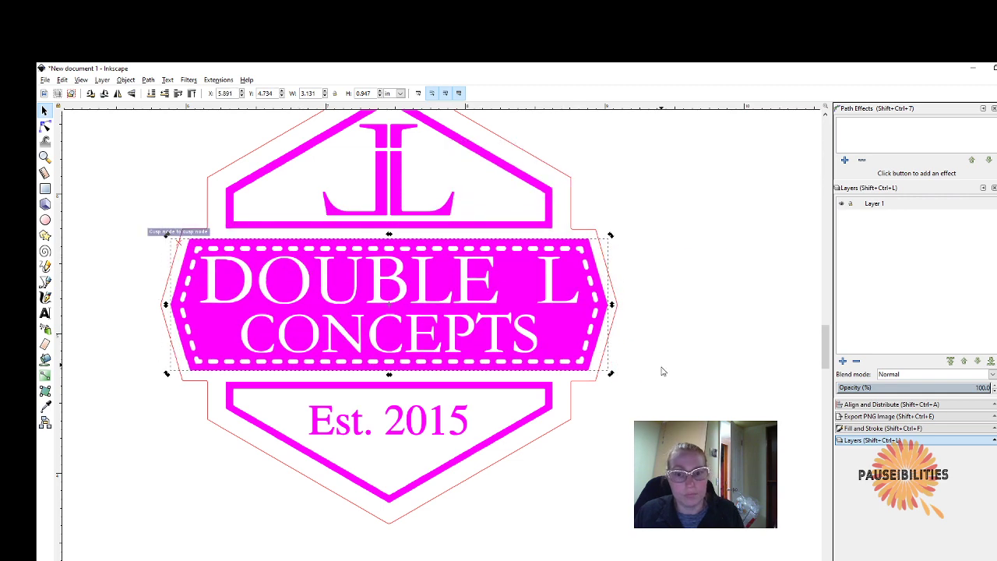
{"action": "left_click", "coordinate": [716, 376]}
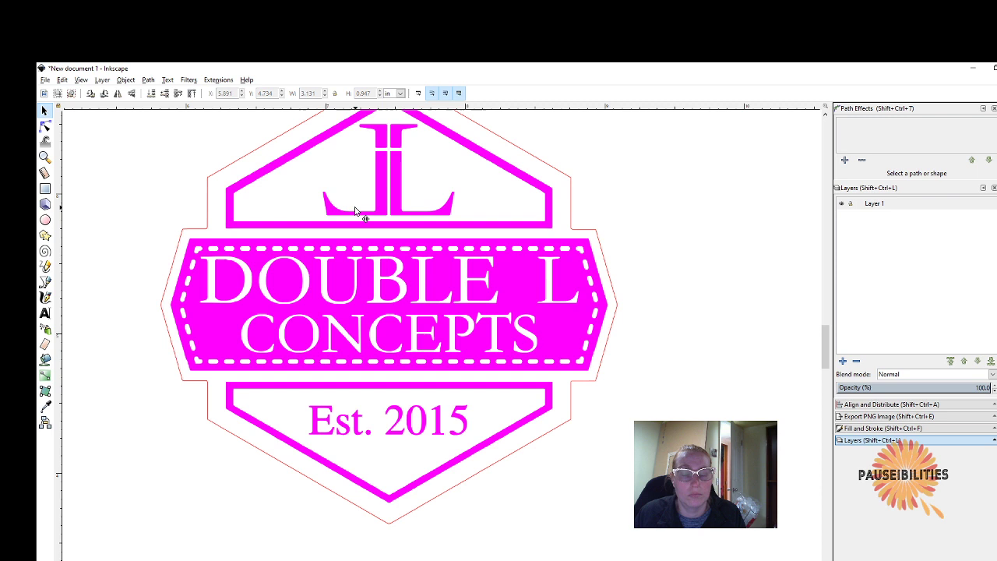
- Subtract the inner shape of the lower frame around Est. 2015 from the magenta frame using Difference
{"action": "left_click", "coordinate": [356, 211]}
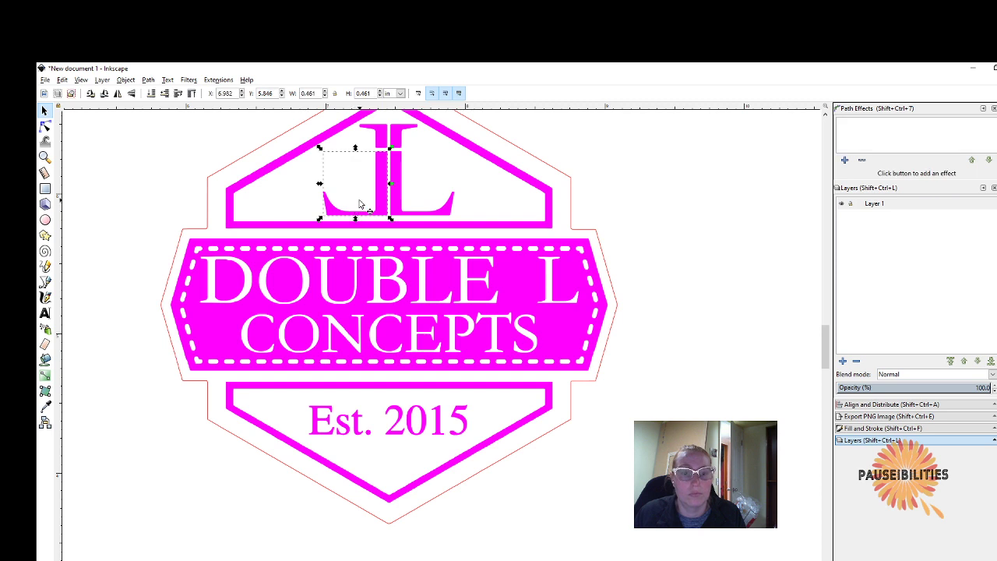
{"action": "left_click", "coordinate": [301, 204]}
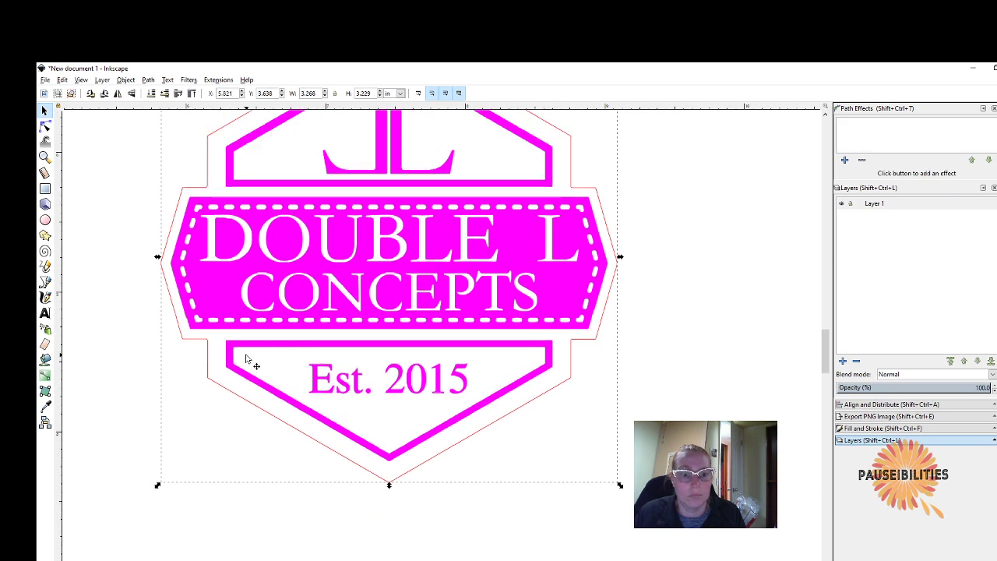
{"action": "left_click", "coordinate": [246, 355]}
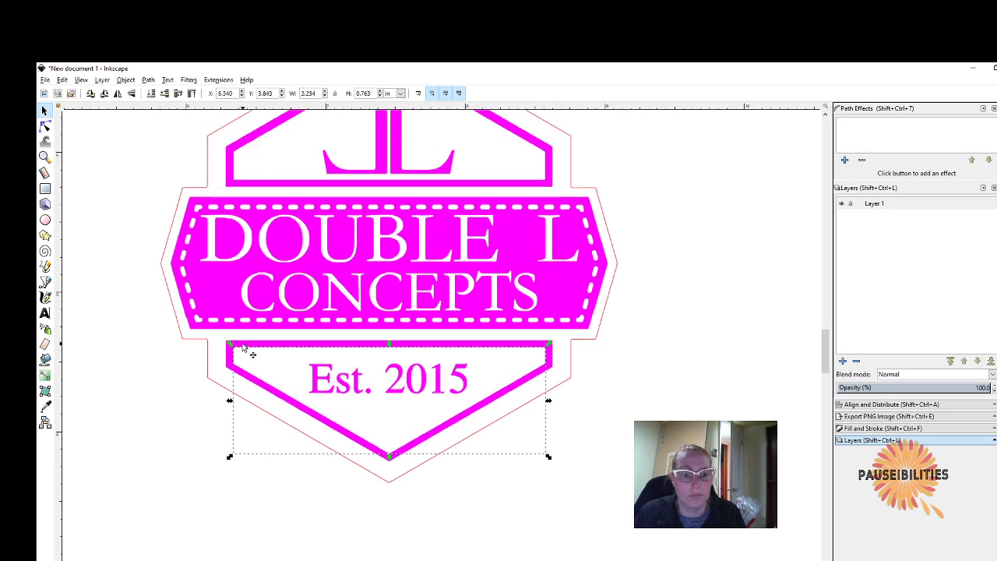
{"action": "key", "text": "Delete"}
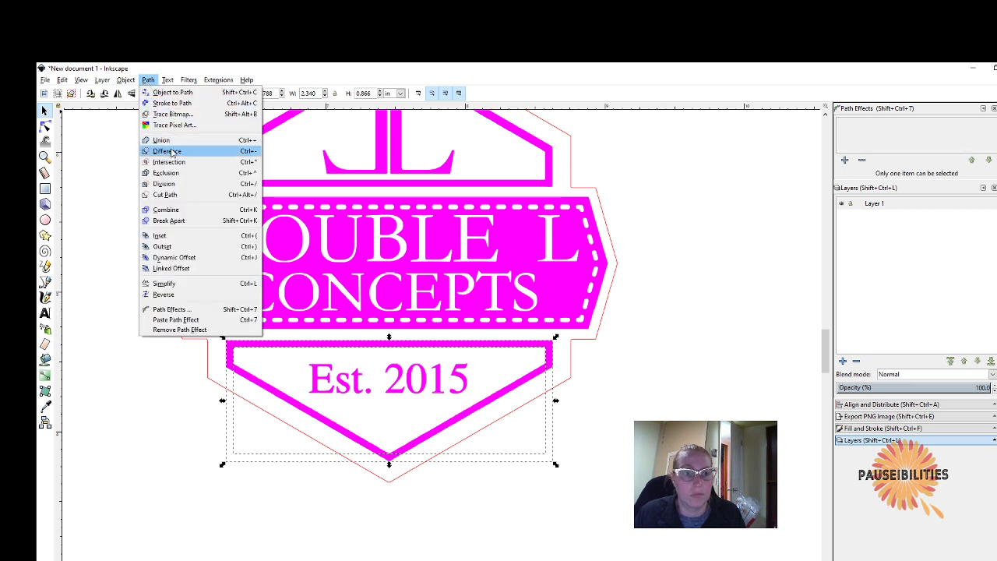
{"action": "left_click", "coordinate": [167, 147]}
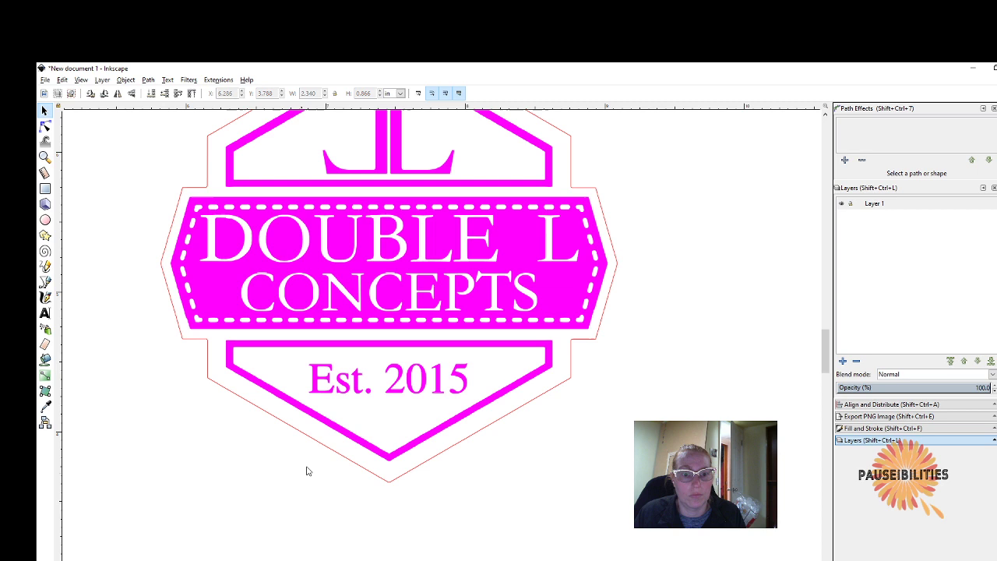
- Try to subtract the E and the s in Est. 2015 from the shapes behind them using Difference, and undo the cut
{"action": "left_click", "coordinate": [325, 379]}
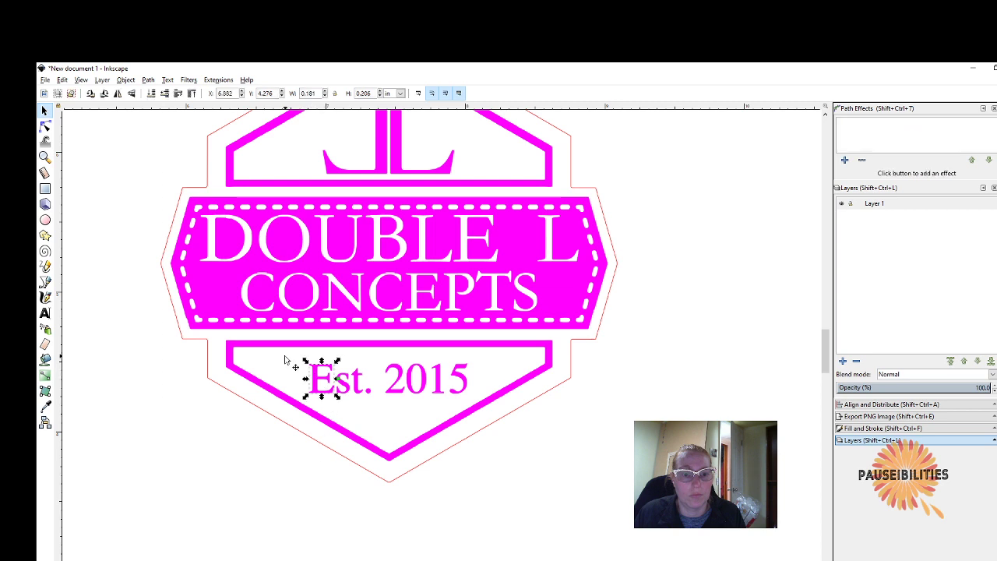
{"action": "key", "text": "ctrl+a"}
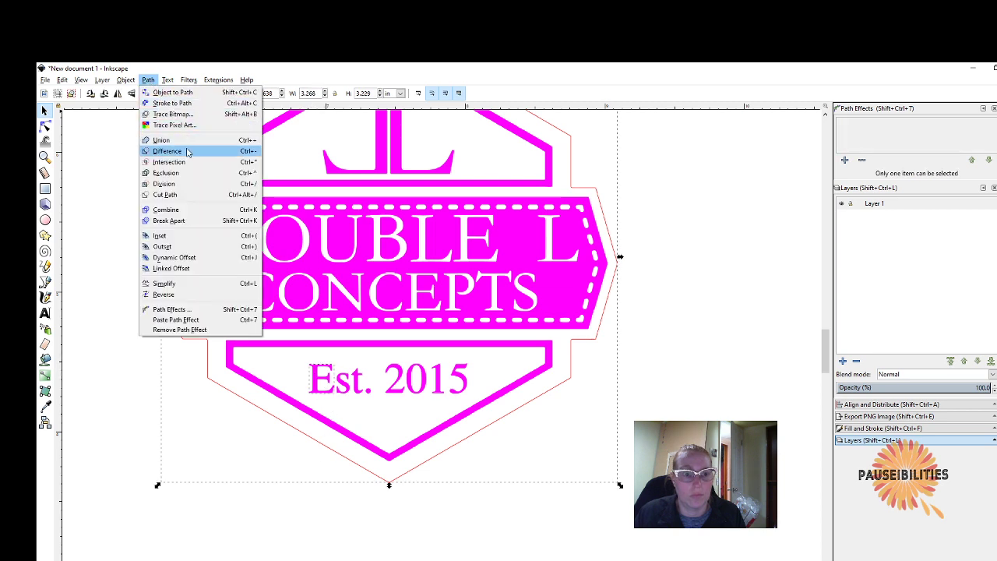
{"action": "left_click", "coordinate": [167, 144]}
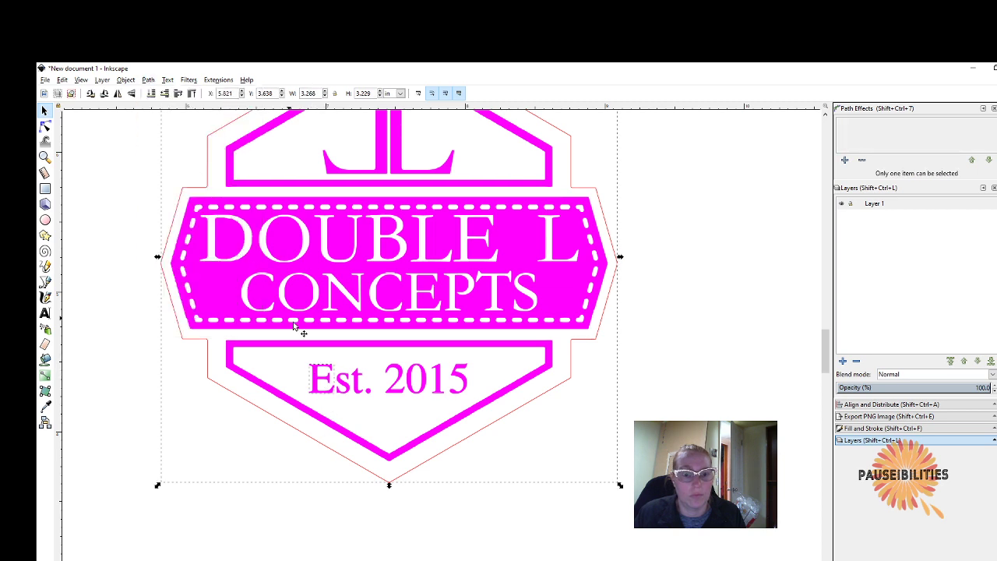
{"action": "left_click", "coordinate": [230, 347]}
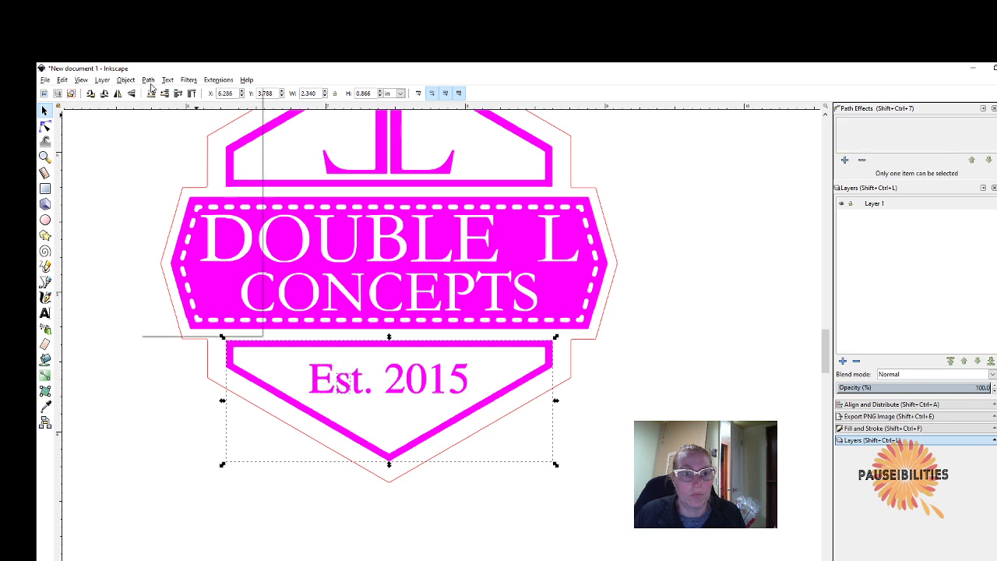
{"action": "left_click", "coordinate": [148, 79]}
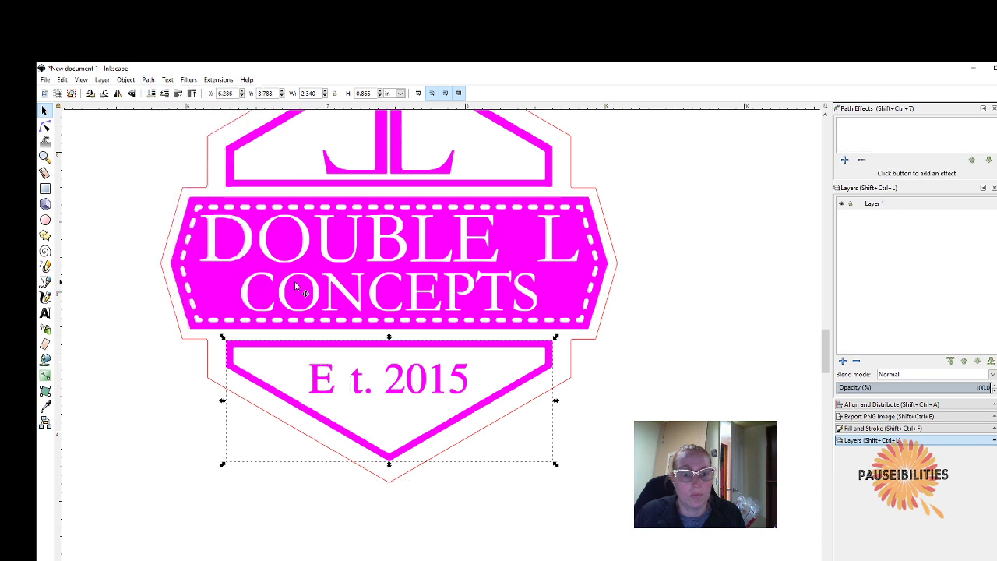
{"action": "key", "text": "ctrl+z"}
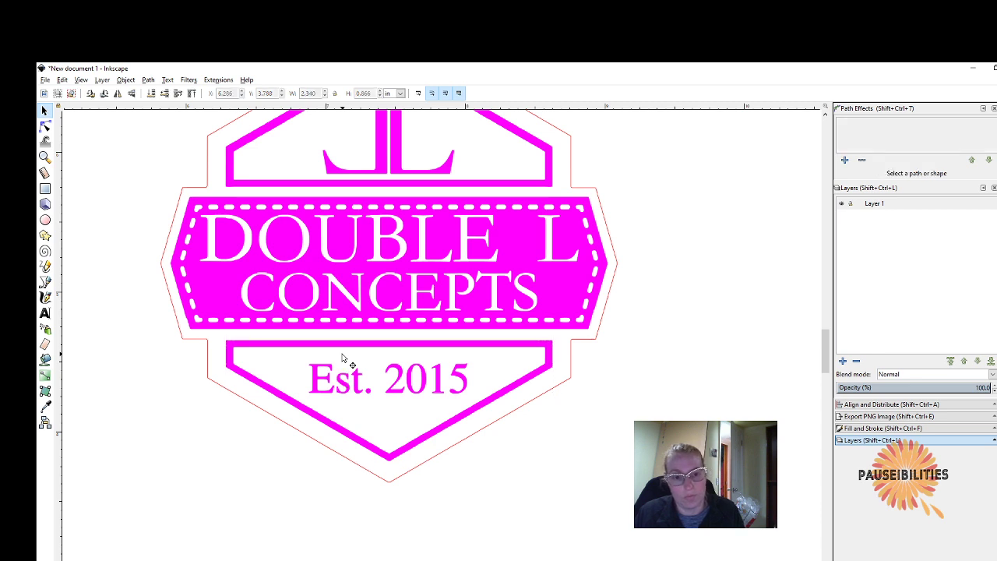
- Check the shapes around Est. 2015 by test-moving the lower frame and the letter E, and restore their positions
{"action": "left_click", "coordinate": [343, 380]}
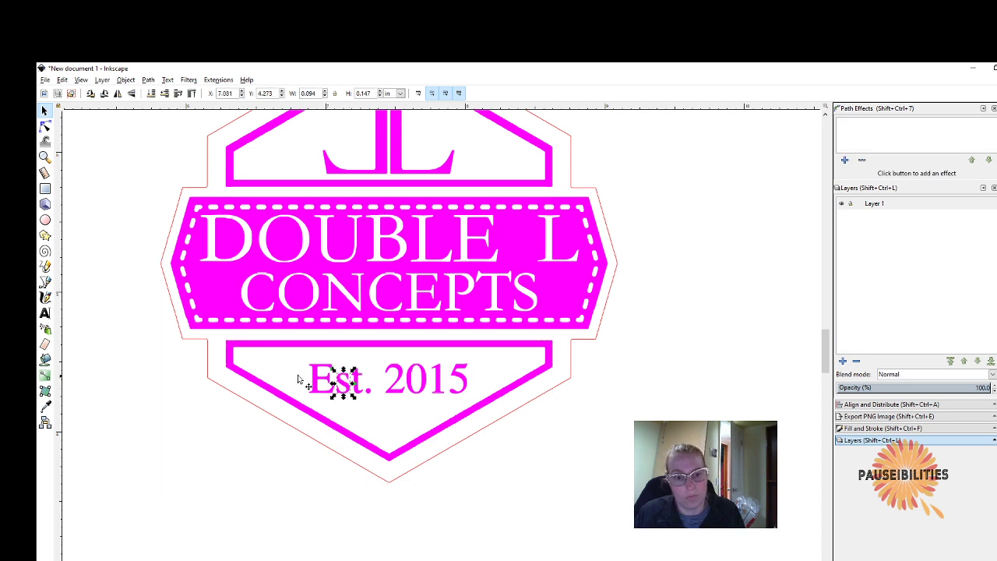
{"action": "key", "text": "ctrl+a"}
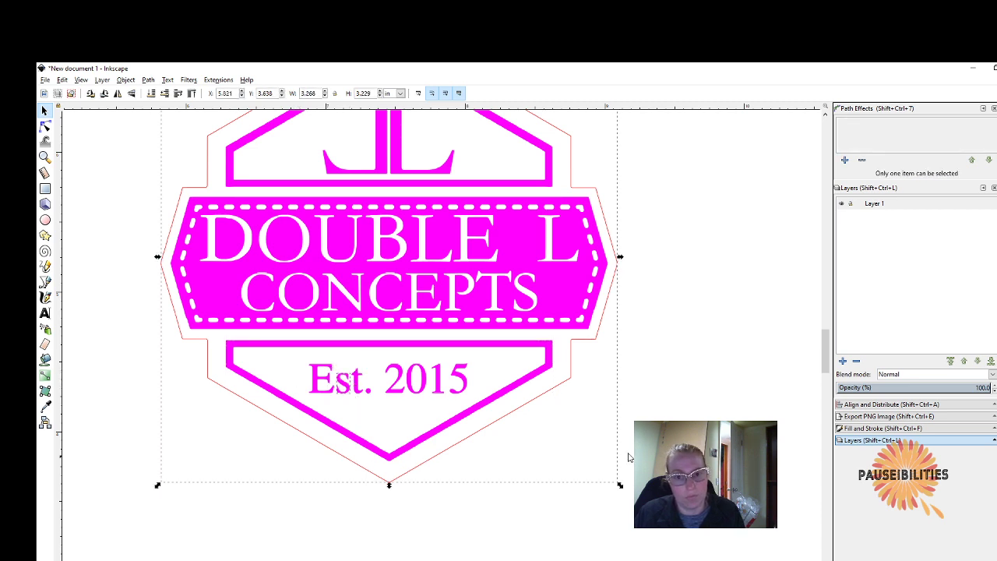
{"action": "key", "text": "ctrl+g"}
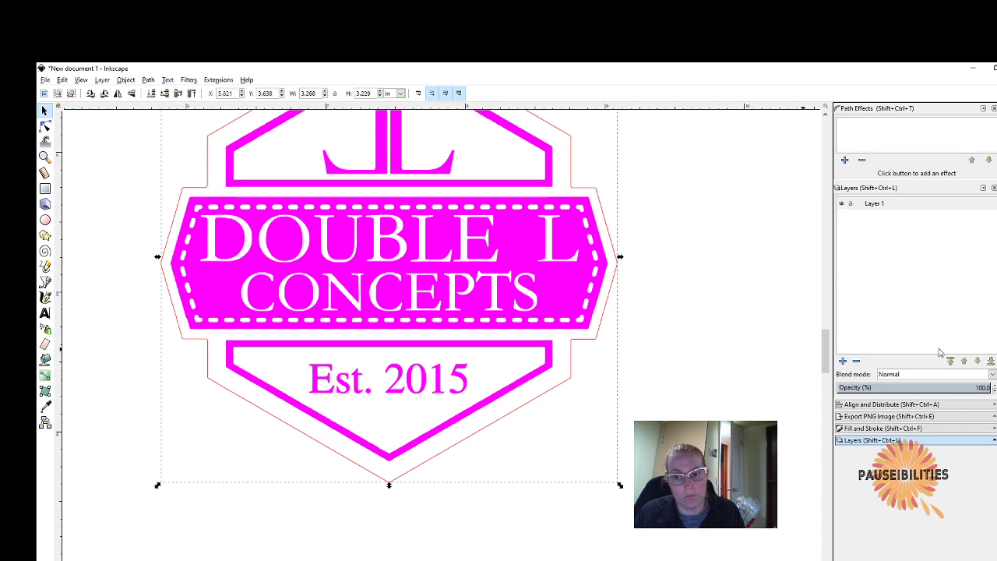
{"action": "key", "text": "Escape"}
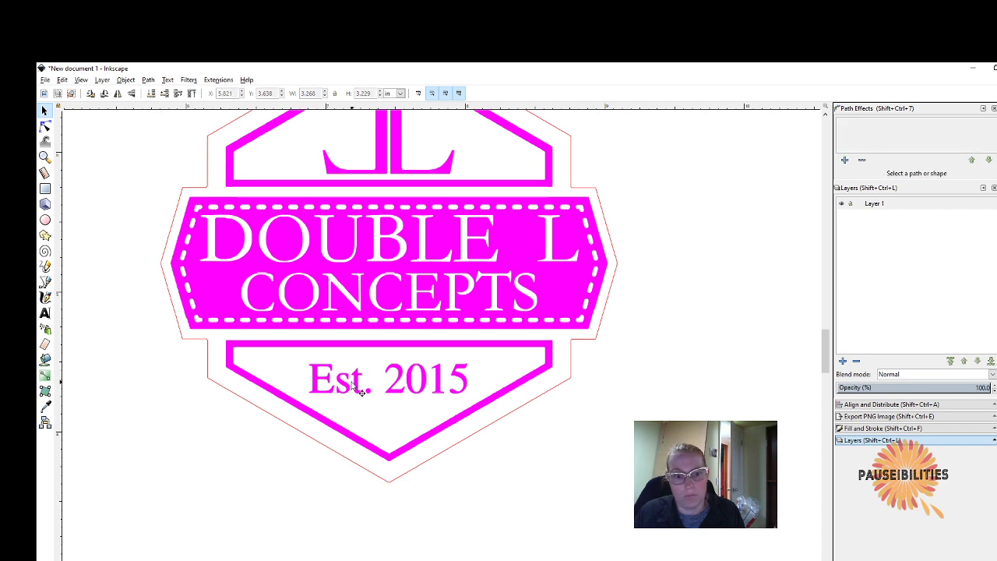
{"action": "left_click", "coordinate": [342, 383]}
{"action": "left_click", "coordinate": [344, 359]}
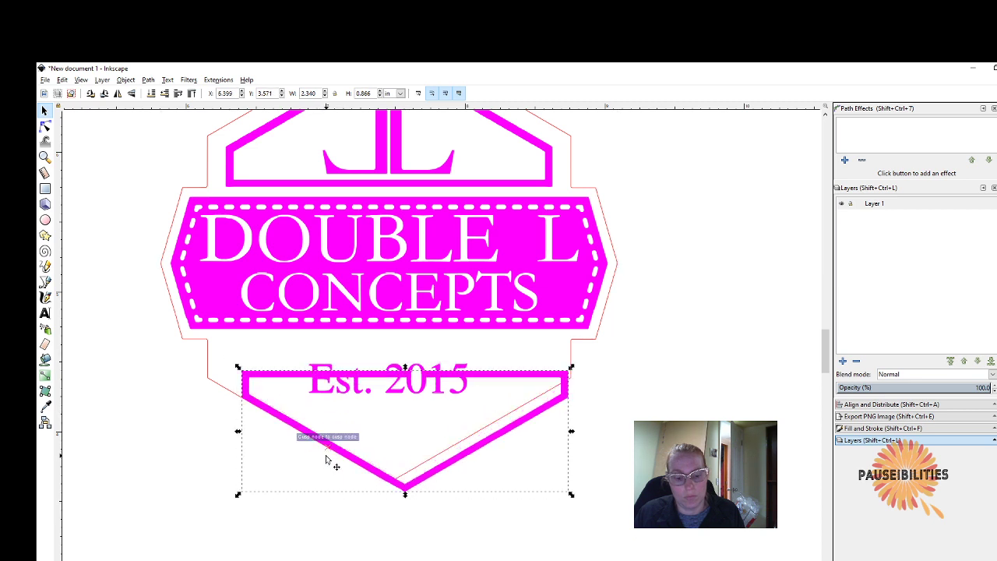
{"action": "left_click", "coordinate": [327, 459]}
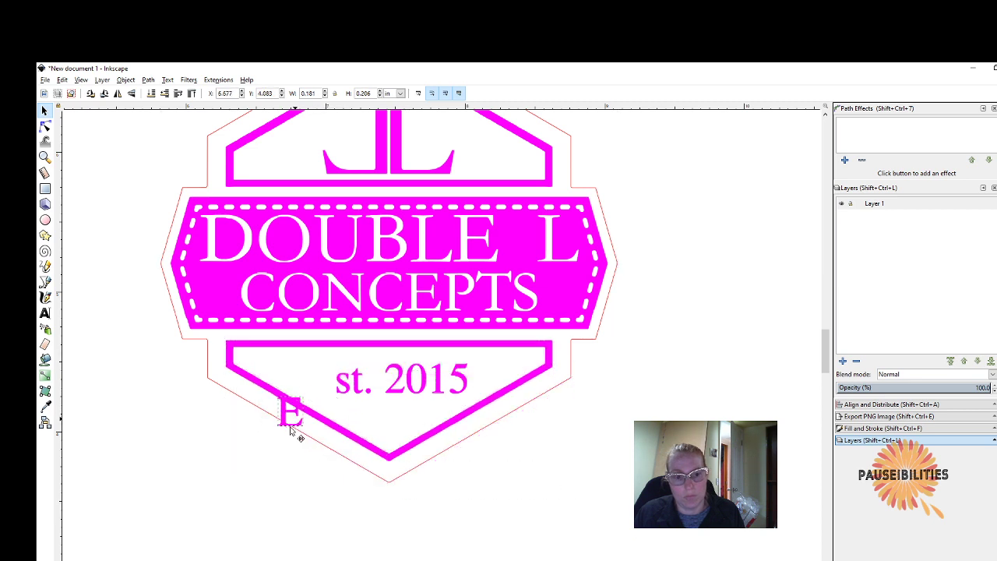
{"action": "left_click_drag", "start_coordinate": [296, 434], "coordinate": [291, 451]}
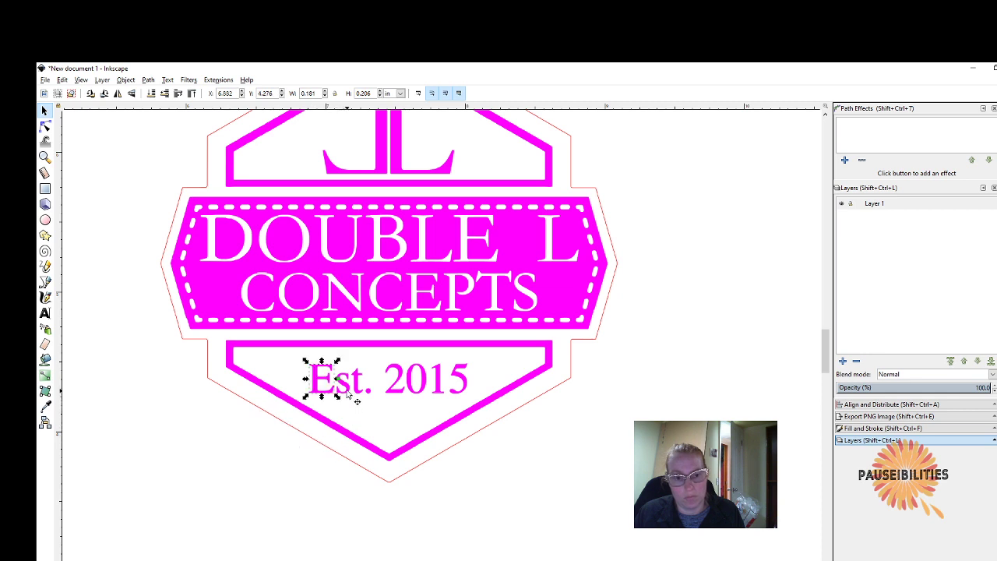
- Check for shapes behind the E, s and t in Est. by test-moving the letters, and restore their positions
{"action": "left_click_drag", "start_coordinate": [284, 432], "coordinate": [361, 429]}
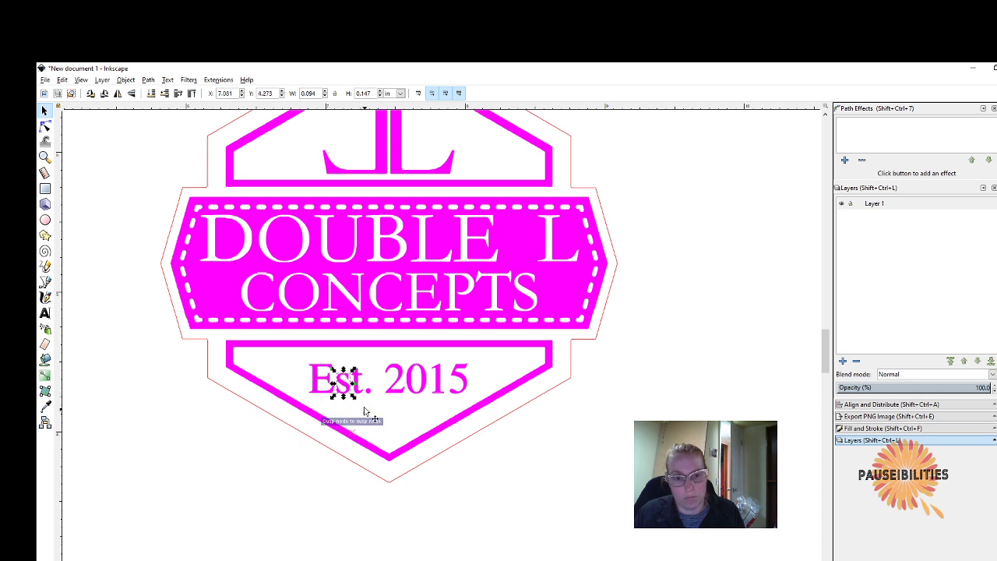
{"action": "left_click_drag", "start_coordinate": [345, 382], "coordinate": [358, 393]}
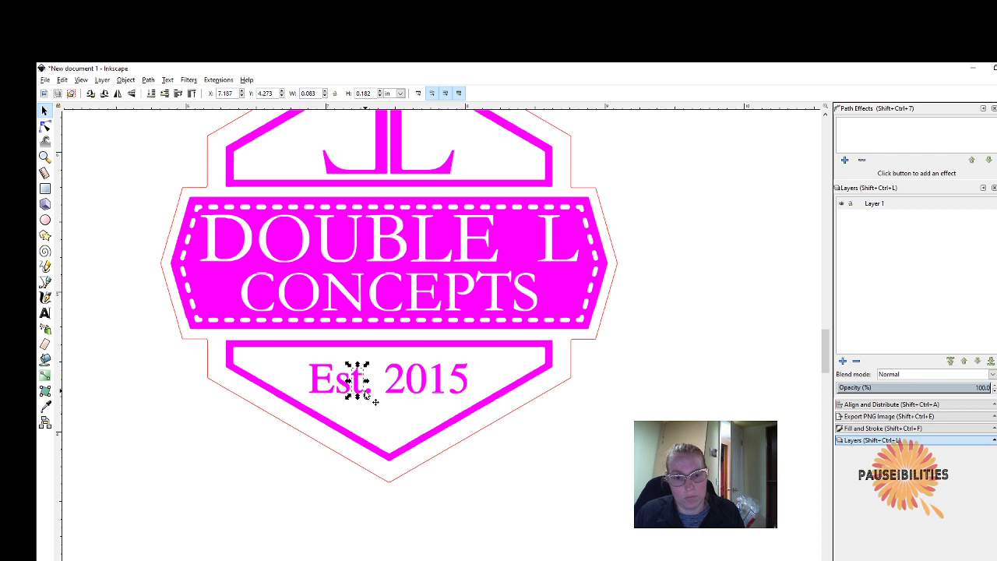
{"action": "left_click", "coordinate": [418, 384]}
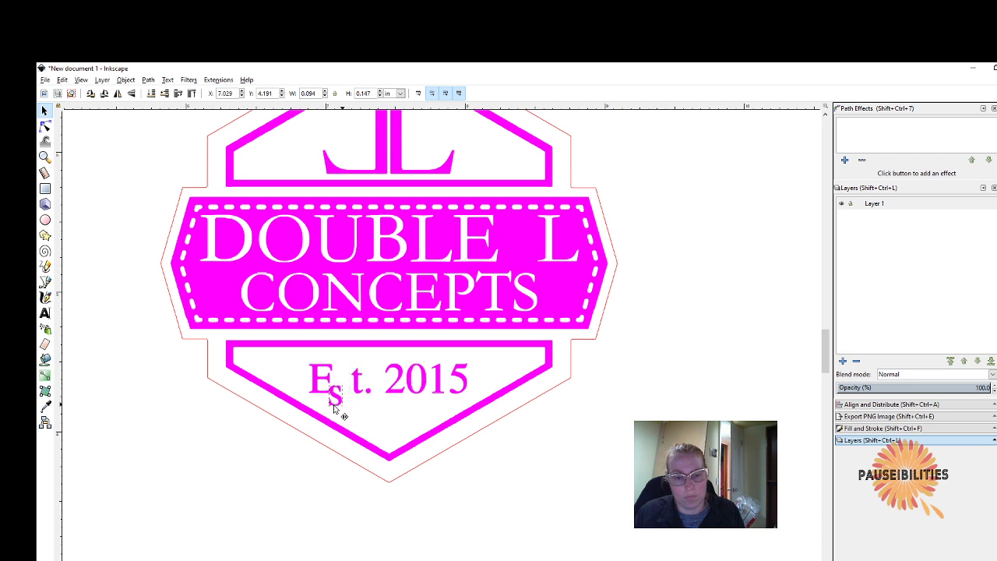
{"action": "left_click_drag", "start_coordinate": [338, 400], "coordinate": [336, 385]}
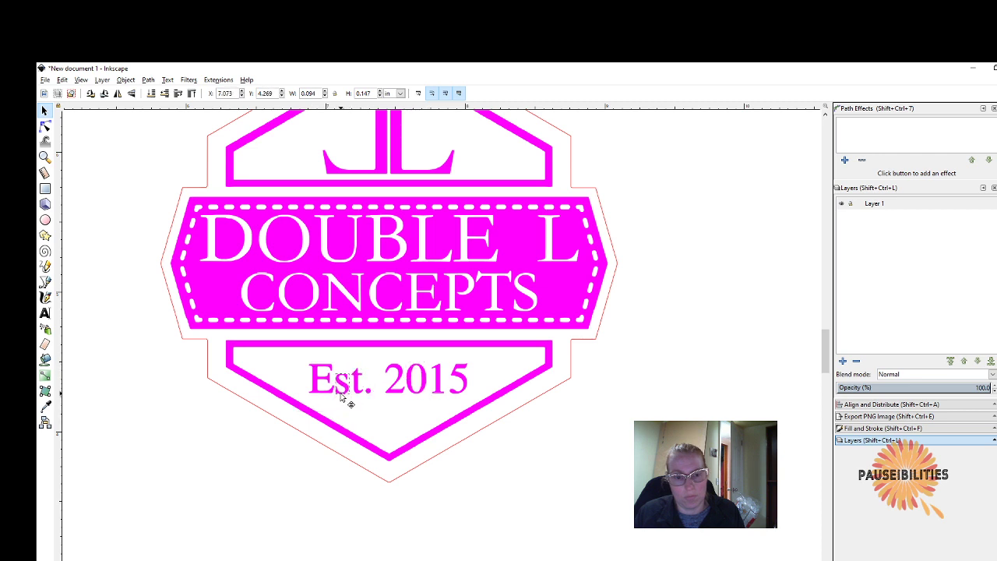
{"action": "left_click", "coordinate": [329, 381]}
{"action": "left_click_drag", "start_coordinate": [331, 383], "coordinate": [347, 405]}
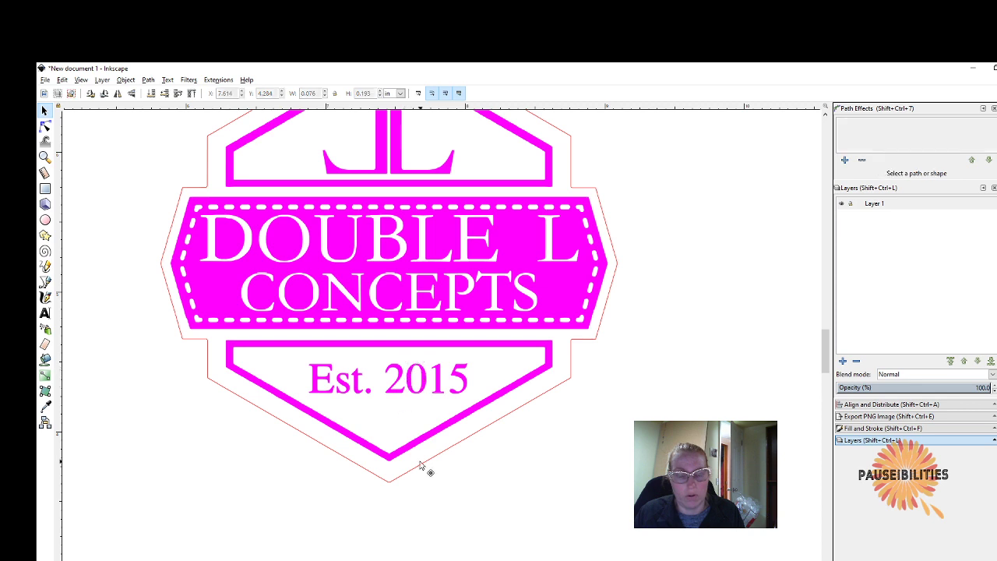
{"action": "left_click", "coordinate": [323, 382]}
{"action": "left_click_drag", "start_coordinate": [319, 381], "coordinate": [282, 411]}
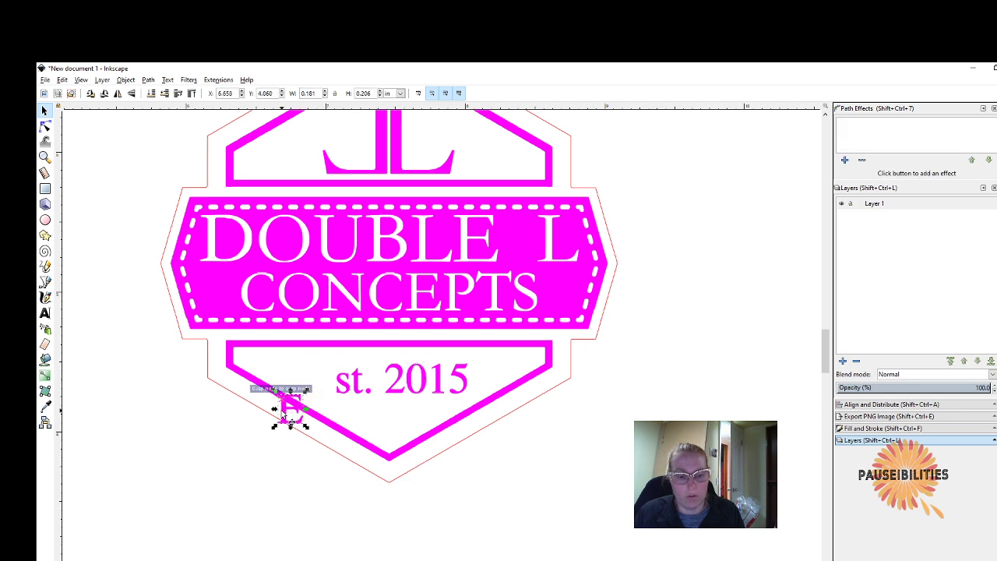
{"action": "key", "text": "ctrl+z"}
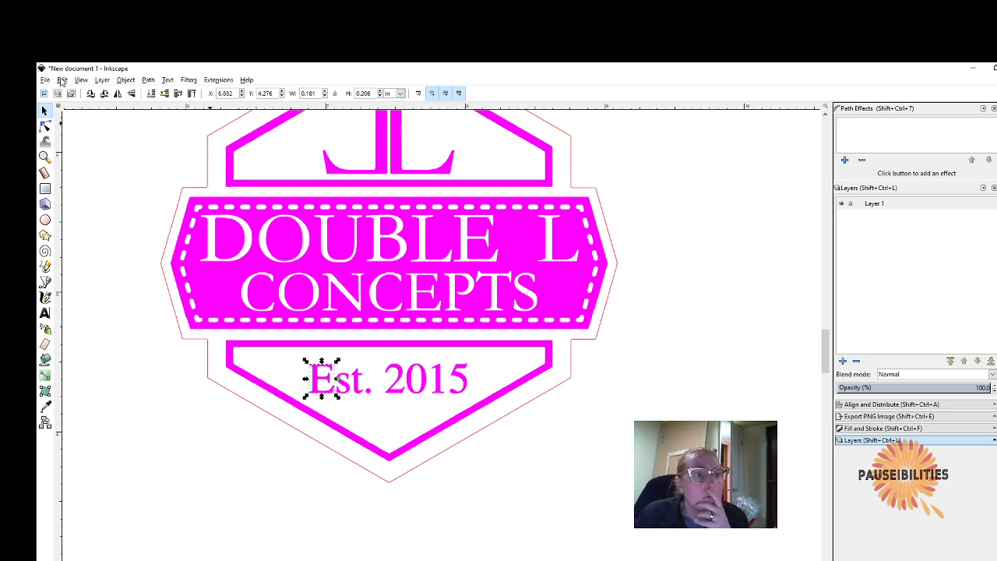
- Undo the last ungroup and the two Difference operations before it
{"action": "left_click", "coordinate": [62, 80]}
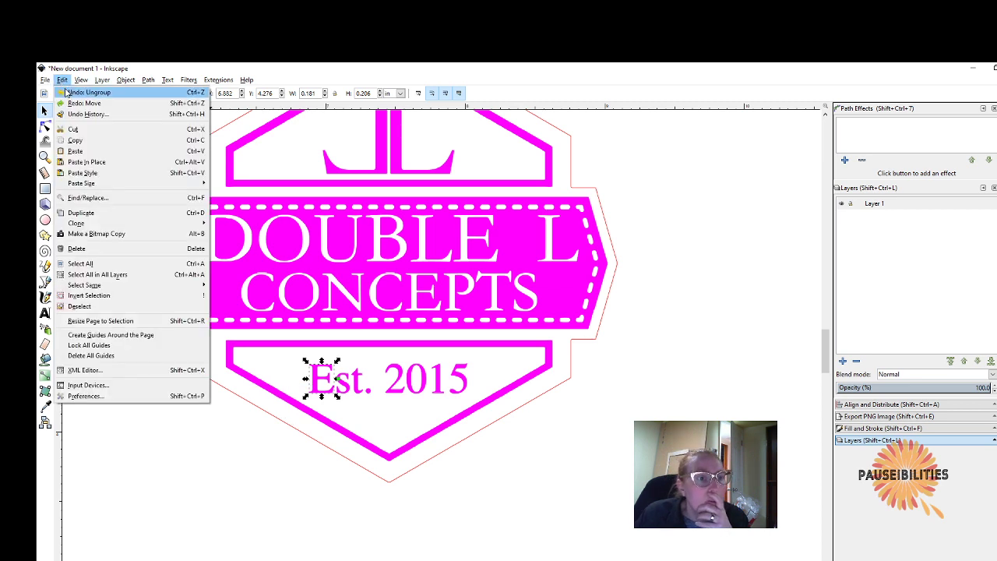
{"action": "left_click", "coordinate": [68, 92]}
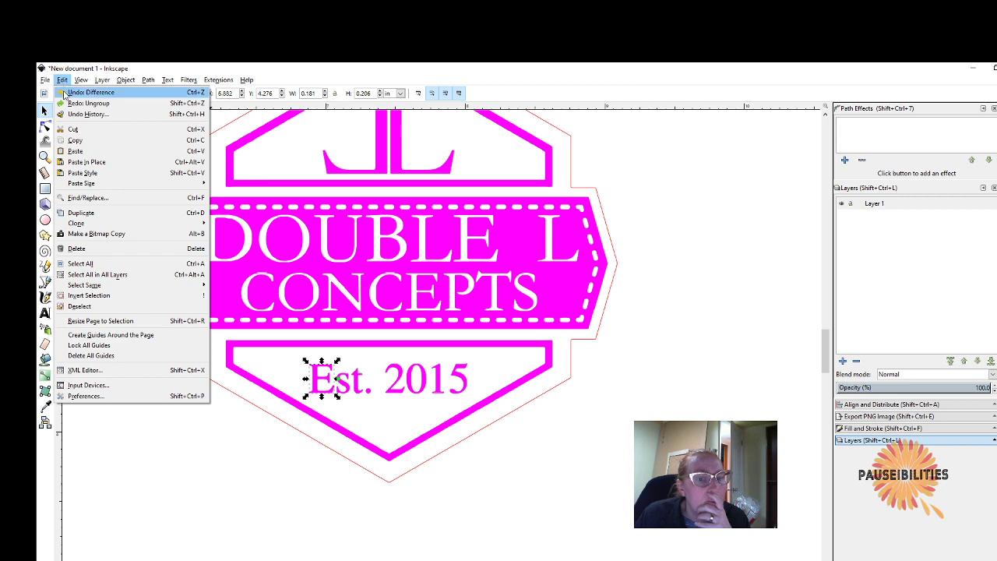
{"action": "left_click", "coordinate": [74, 92]}
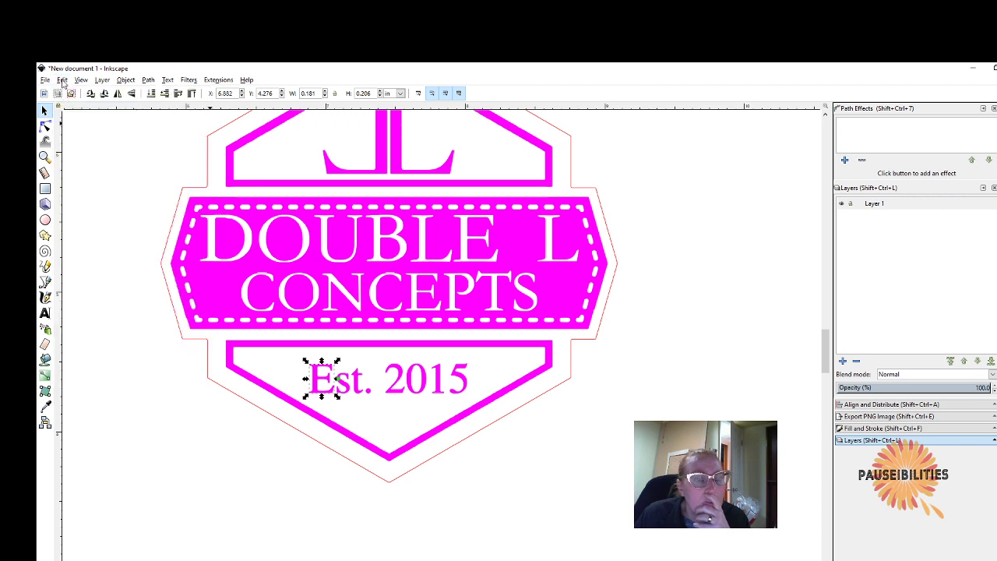
{"action": "left_click", "coordinate": [62, 80]}
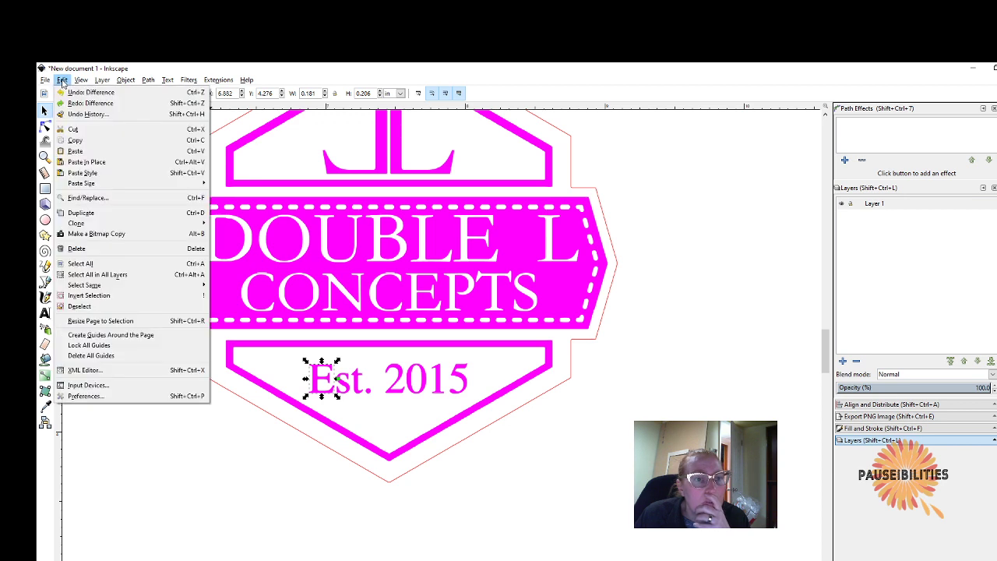
{"action": "left_click", "coordinate": [74, 92]}
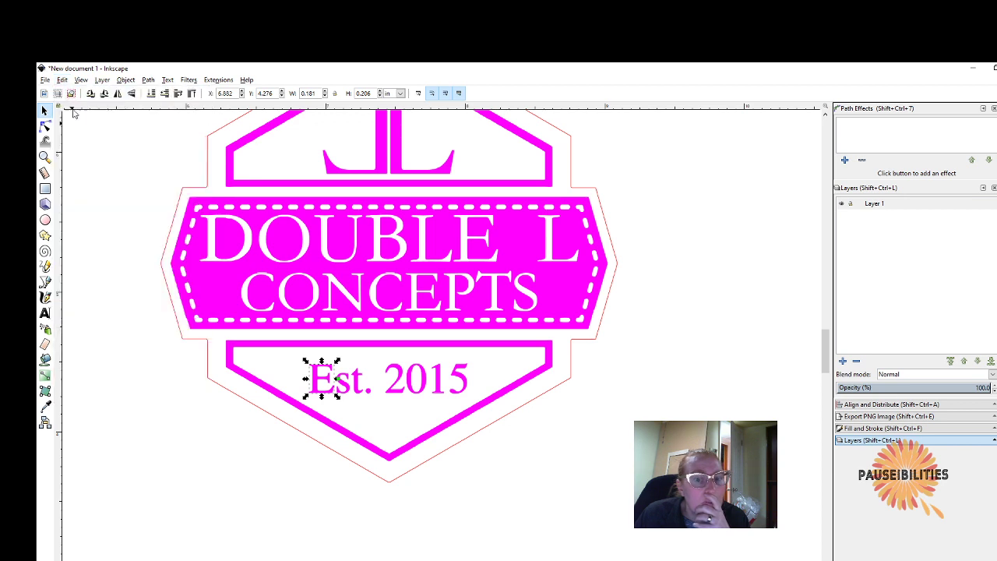
- Check that the lower frame's inner shape is separate by test-moving it, and restore its position
{"action": "left_click", "coordinate": [228, 462]}
{"action": "left_click_drag", "start_coordinate": [253, 366], "coordinate": [288, 373]}
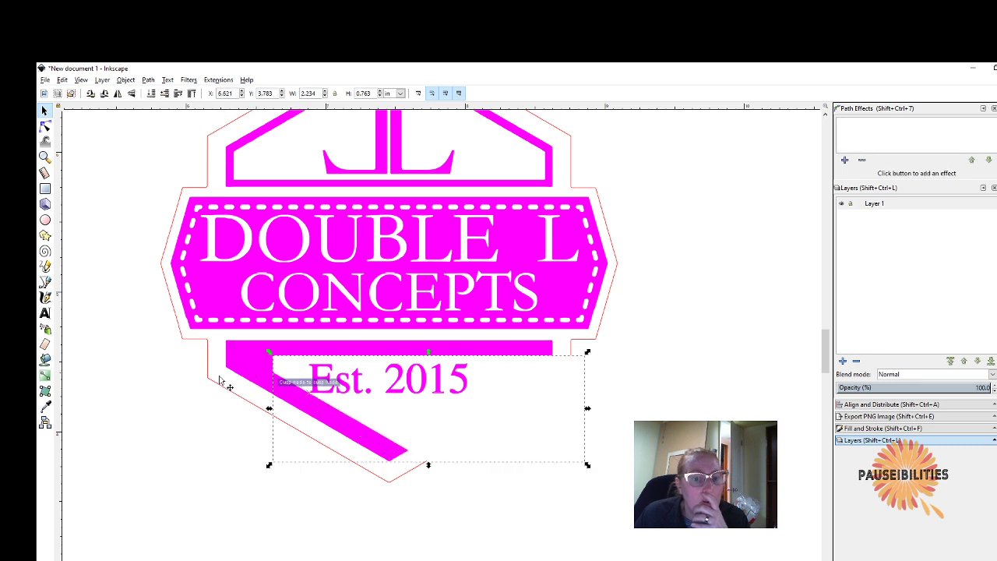
{"action": "key", "text": "ctrl+z"}
{"action": "left_click", "coordinate": [208, 516]}
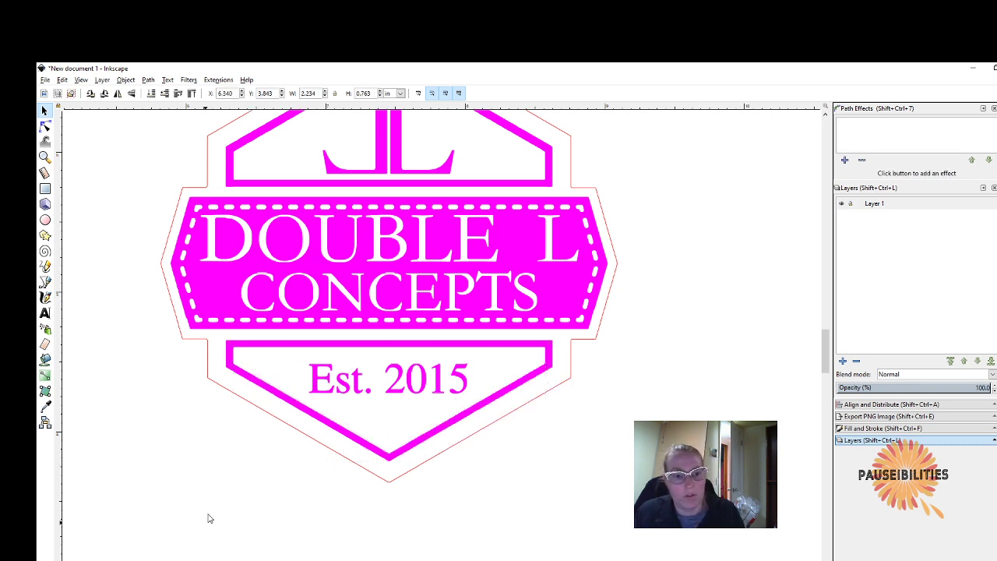
- Subtract the inner shape around Est. 2015 from the magenta lower frame using Difference
{"action": "left_click", "coordinate": [261, 366]}
{"action": "left_click", "coordinate": [238, 345], "text": "shift"}
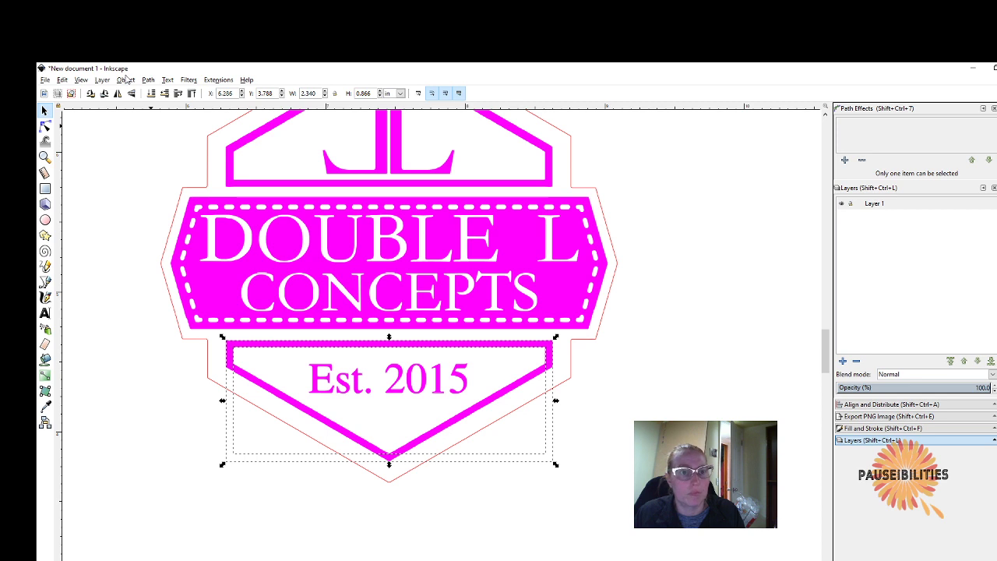
{"action": "left_click", "coordinate": [147, 80]}
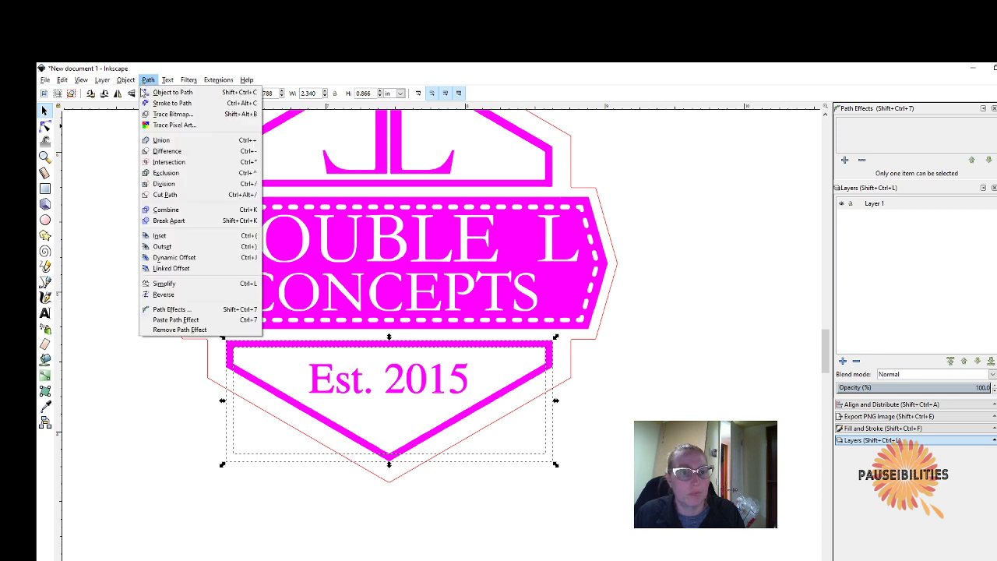
{"action": "left_click", "coordinate": [175, 150]}
{"action": "left_click", "coordinate": [320, 501]}
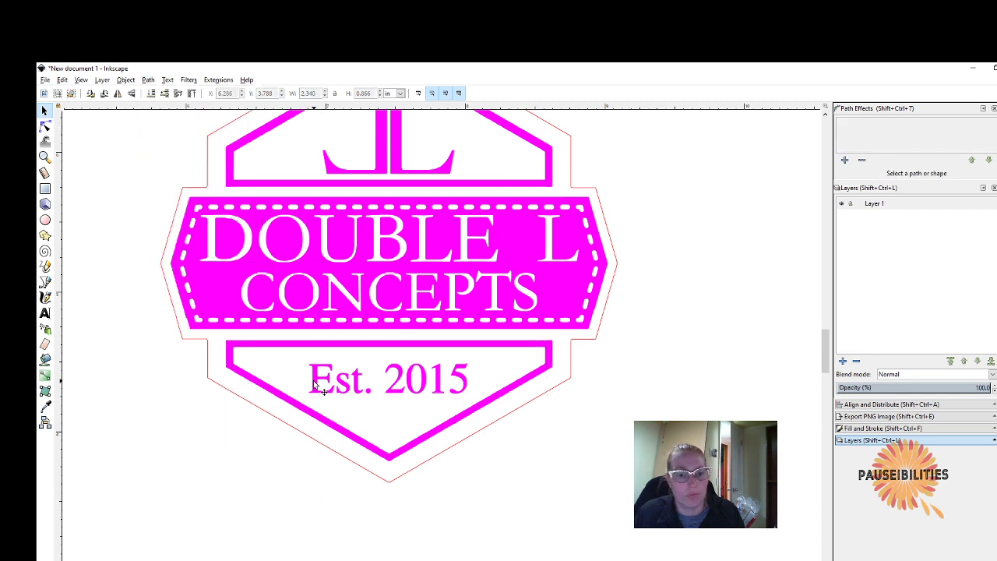
- Test-move the letter E in Est. over the lower frame, restore its position and clear the selection
{"action": "mouse_move", "coordinate": [313, 380]}
{"action": "left_mouse_down"}
{"action": "mouse_move", "coordinate": [280, 403]}
{"action": "mouse_move", "coordinate": [300, 387]}
{"action": "left_mouse_up"}
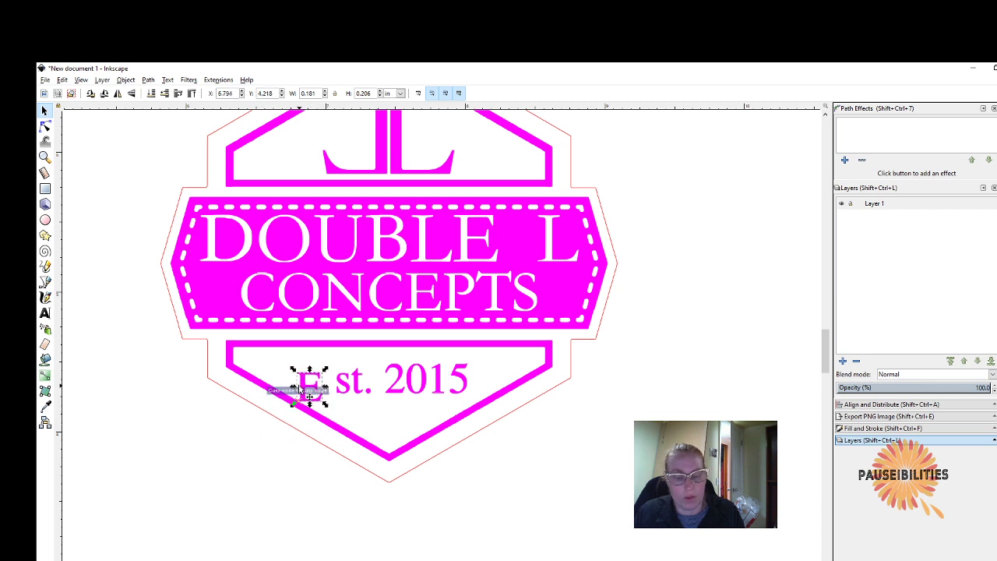
{"action": "key", "text": "ctrl+z"}
{"action": "left_click", "coordinate": [309, 466]}
{"action": "left_click", "coordinate": [319, 371]}
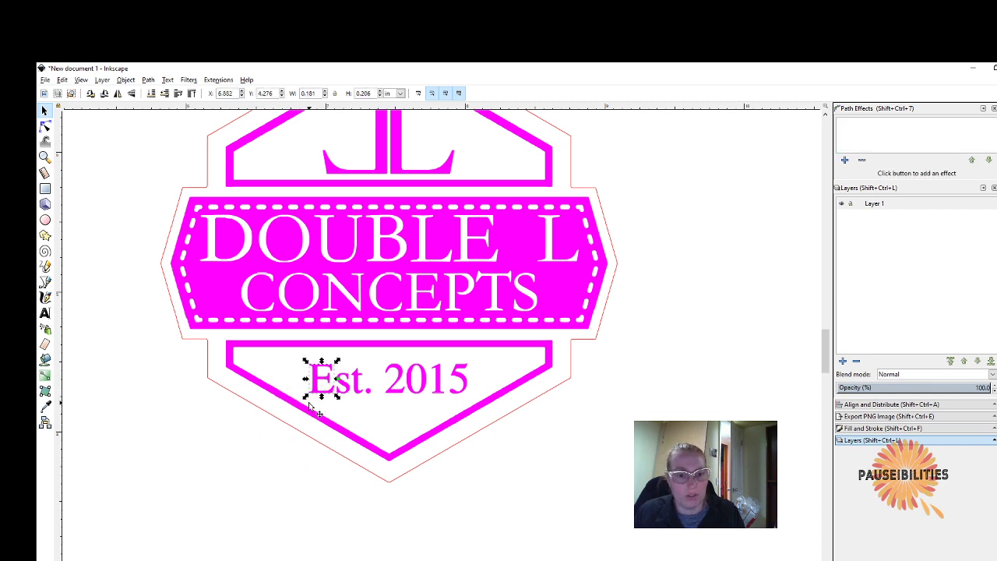
{"action": "left_click", "coordinate": [334, 382]}
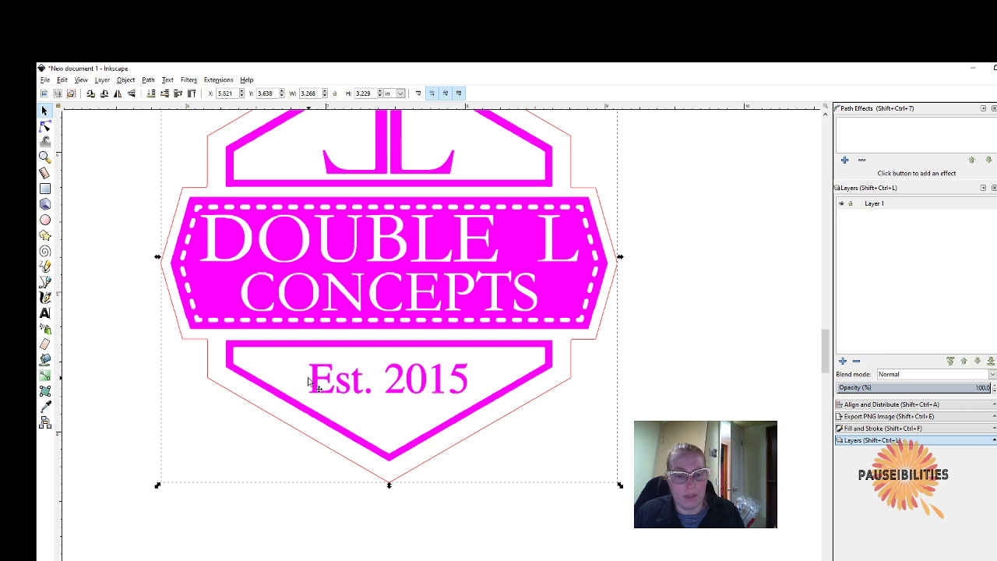
{"action": "left_click", "coordinate": [458, 502]}
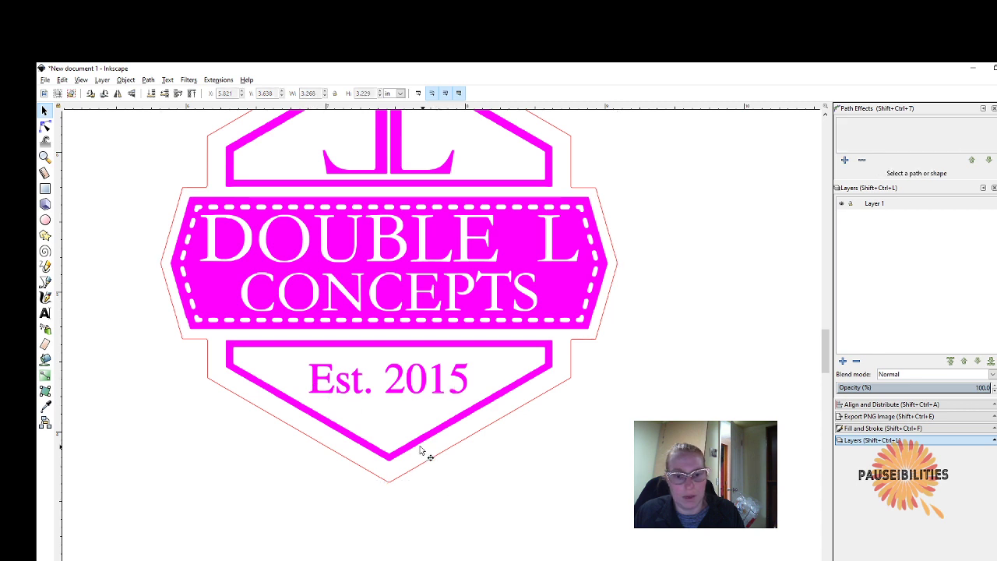
- Test-move the inner oval of the 0 in 2015 to check that it is a separate shape, and restore its position
{"action": "left_click", "coordinate": [419, 383], "text": "ctrl"}
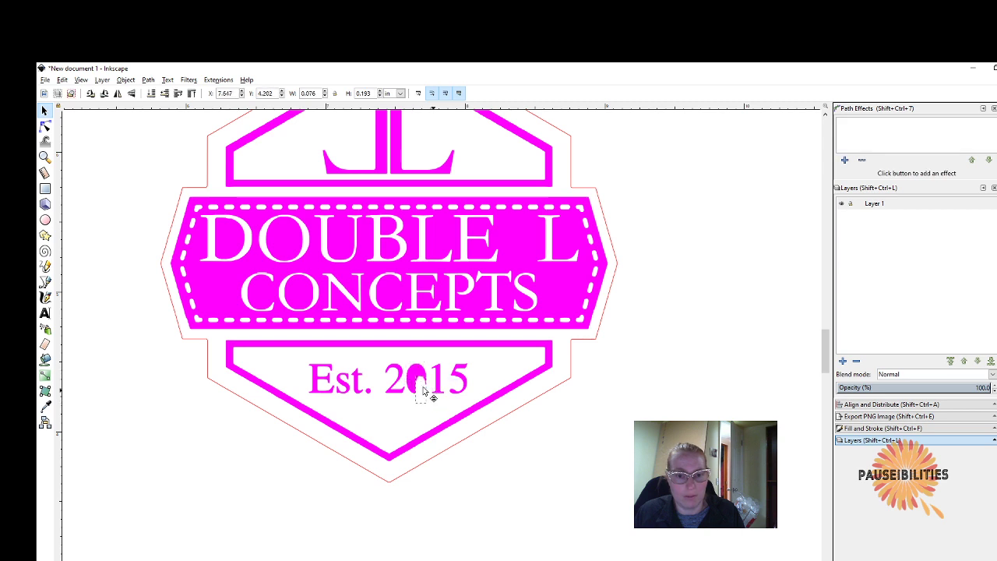
{"action": "key", "text": "ctrl+z"}
{"action": "left_click", "coordinate": [419, 408]}
{"action": "left_click", "coordinate": [417, 378]}
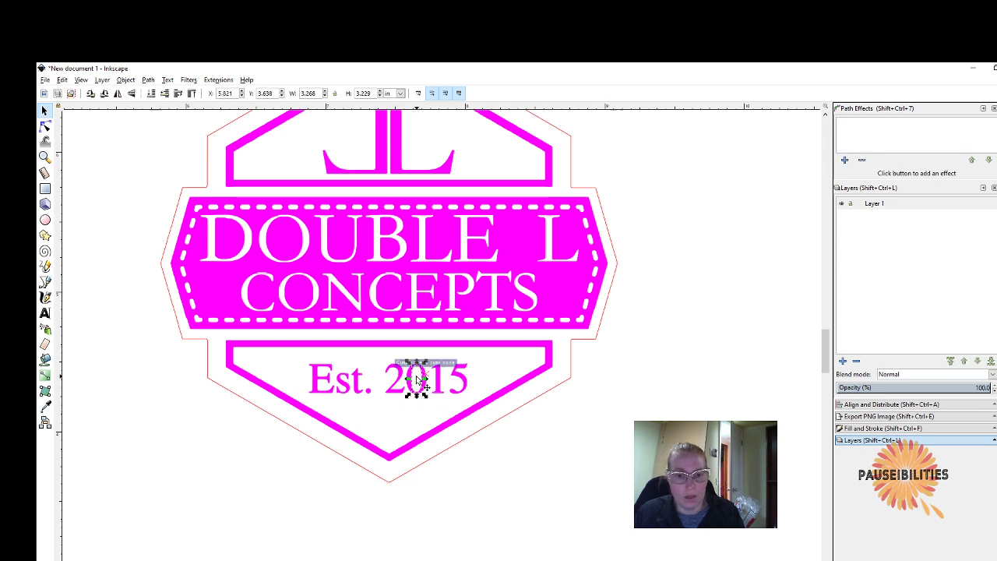
{"action": "key", "text": "Escape"}
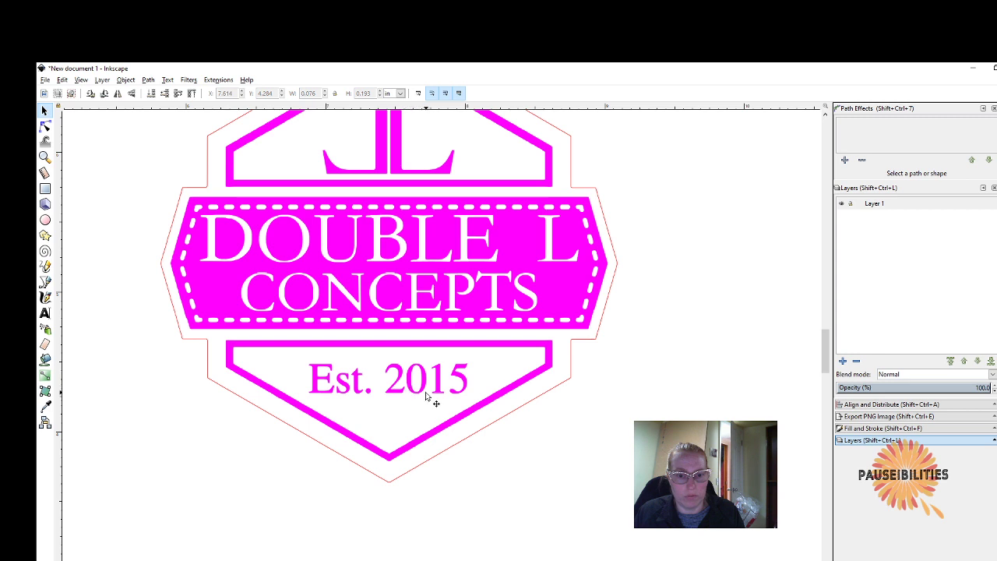
- Subtract the inner oval from the 0 in 2015 using Difference
{"action": "left_click", "coordinate": [421, 387]}
{"action": "key", "text": "Escape"}
{"action": "left_click", "coordinate": [425, 387]}
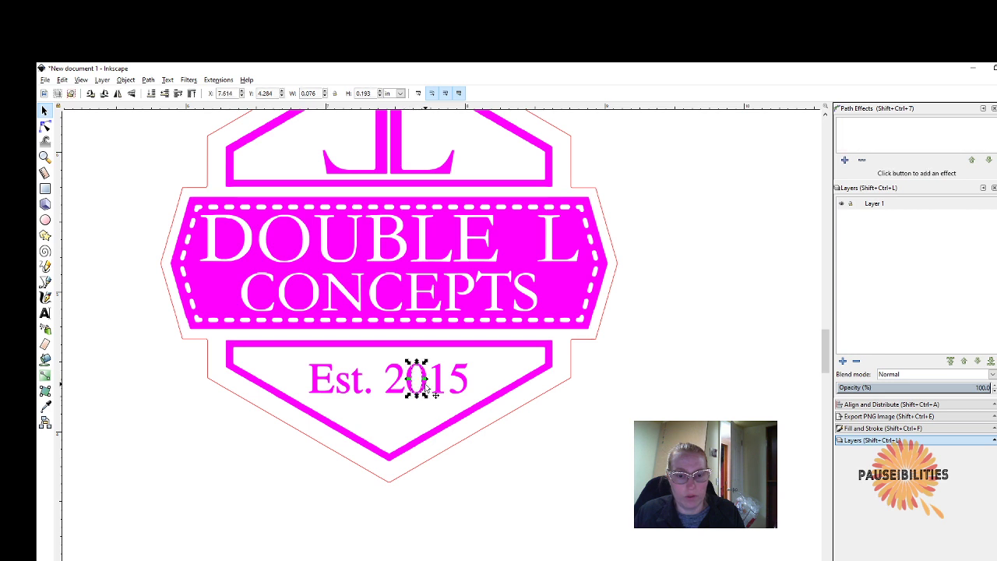
{"action": "scroll", "coordinate": [425, 387], "scroll_direction": "up", "scroll_amount": 4}
{"action": "left_click", "coordinate": [419, 382]}
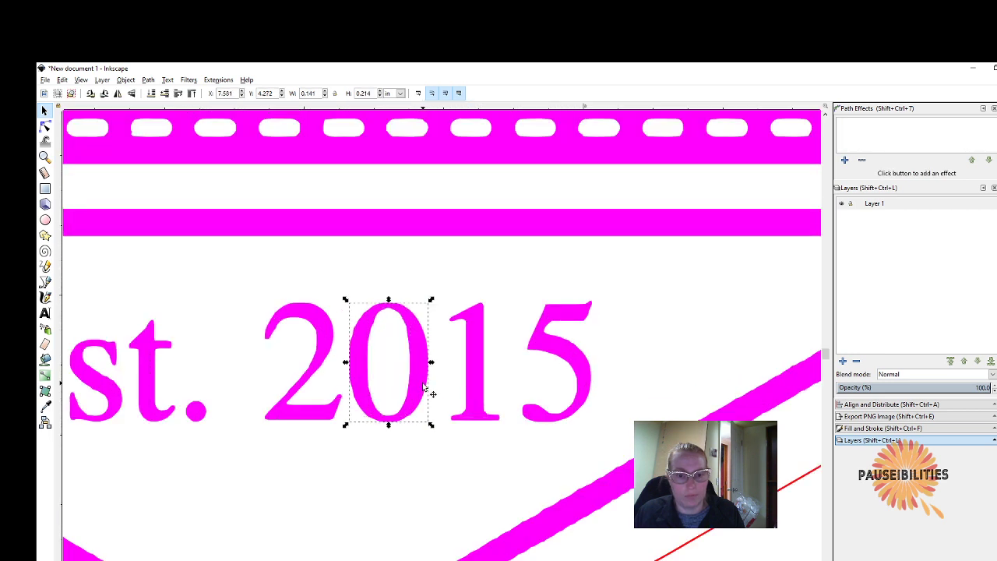
{"action": "left_click", "coordinate": [382, 325], "text": "shift"}
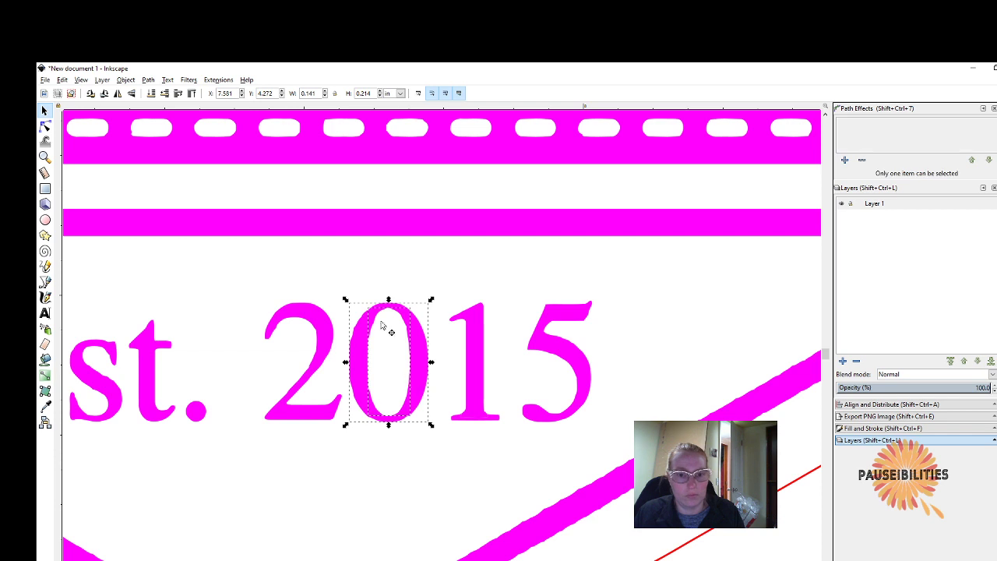
{"action": "left_click", "coordinate": [148, 79]}
{"action": "left_click", "coordinate": [173, 151]}
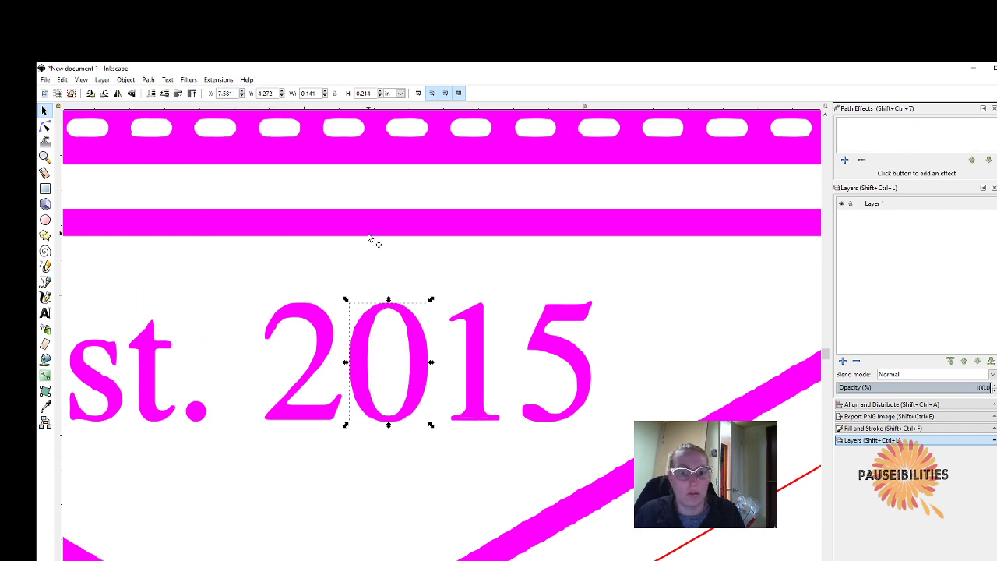
{"action": "left_click", "coordinate": [368, 232]}
{"action": "left_click", "coordinate": [424, 272]}
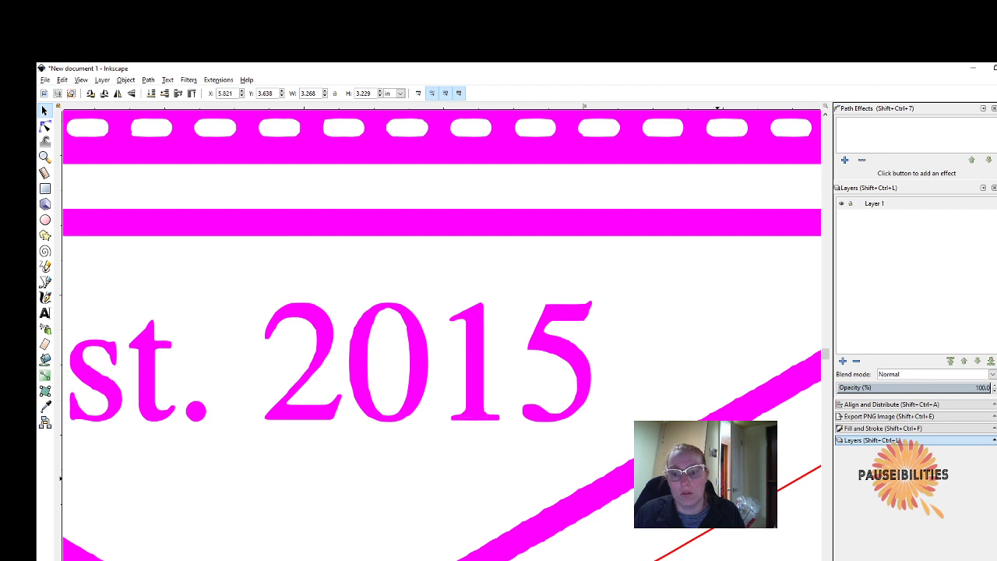
- Switch the display mode to Outline and examine the badge's paths for leftover or duplicate shapes
{"action": "scroll", "coordinate": [654, 456], "scroll_direction": "down", "scroll_amount": 3}
{"action": "scroll", "coordinate": [527, 393], "scroll_direction": "up", "scroll_amount": 5}
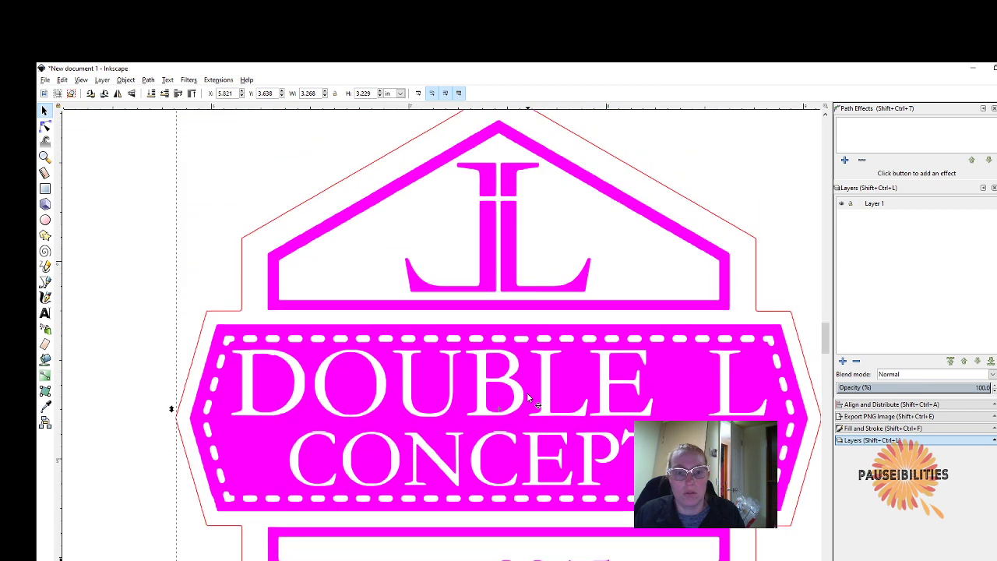
{"action": "left_click", "coordinate": [79, 82]}
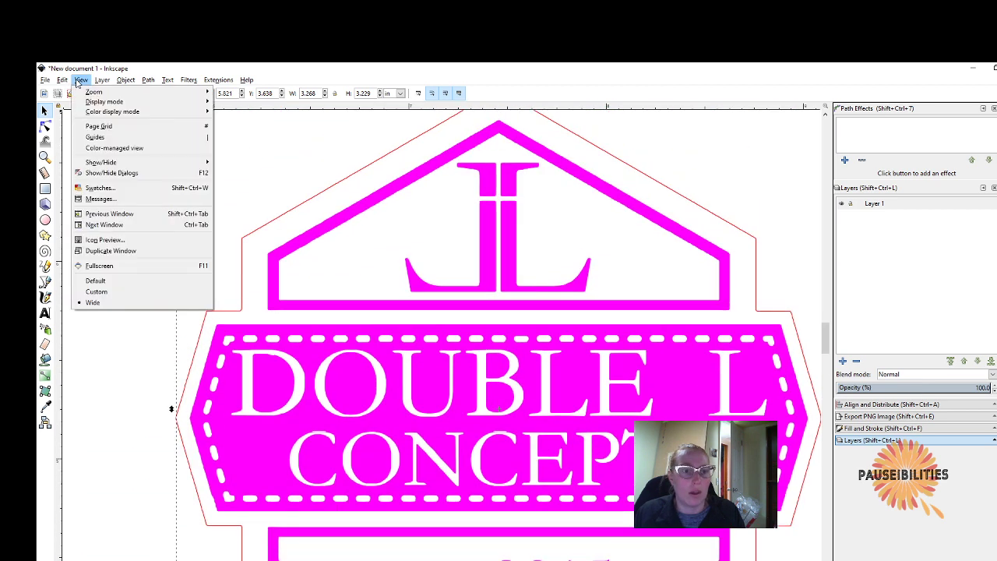
{"action": "mouse_move", "coordinate": [102, 105]}
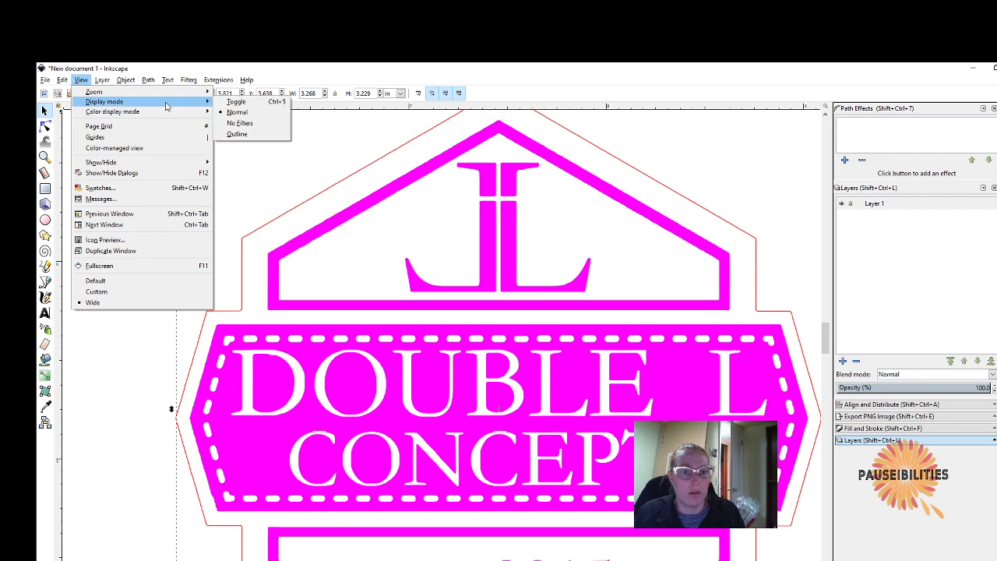
{"action": "left_click", "coordinate": [239, 134]}
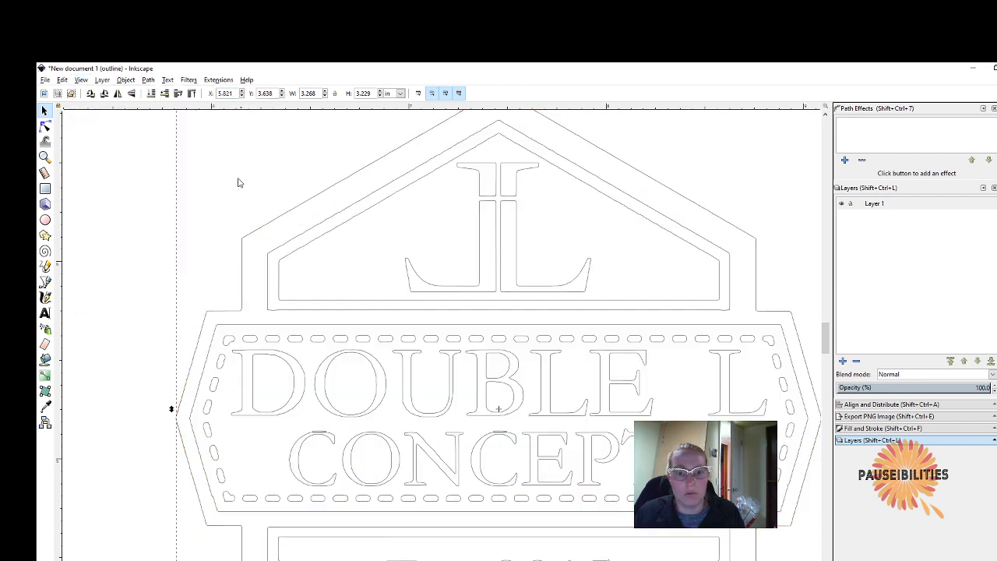
{"action": "scroll", "coordinate": [228, 192], "scroll_direction": "down", "scroll_amount": 3}
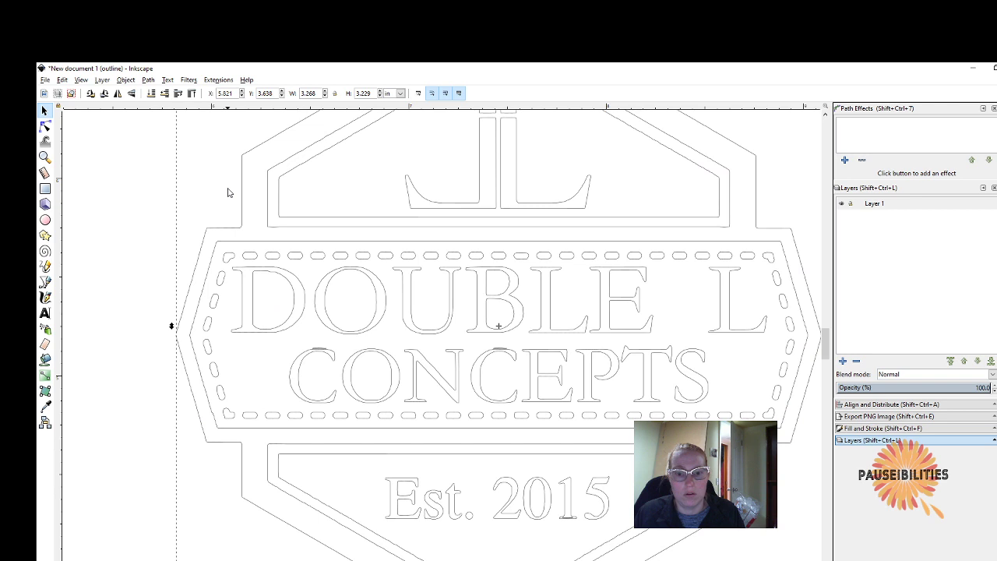
{"action": "scroll", "coordinate": [228, 192], "scroll_direction": "down", "scroll_amount": 2}
{"action": "scroll", "coordinate": [545, 319], "scroll_direction": "up", "scroll_amount": 2}
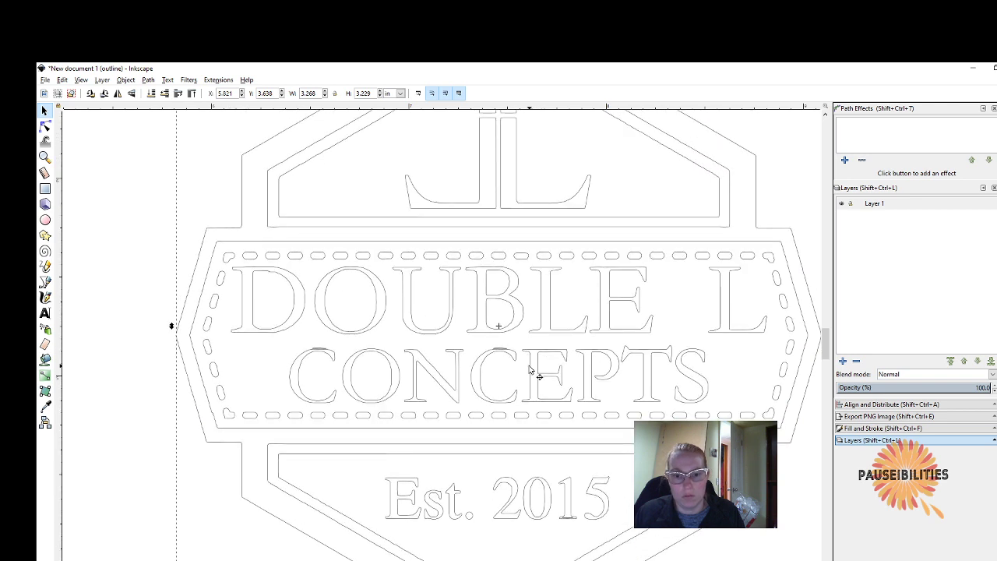
- Test-move the thin sliver above the second C in CONCEPTS, restore its position and clear the selection
{"action": "scroll", "coordinate": [530, 371], "scroll_direction": "up", "scroll_amount": 5, "text": "ctrl"}
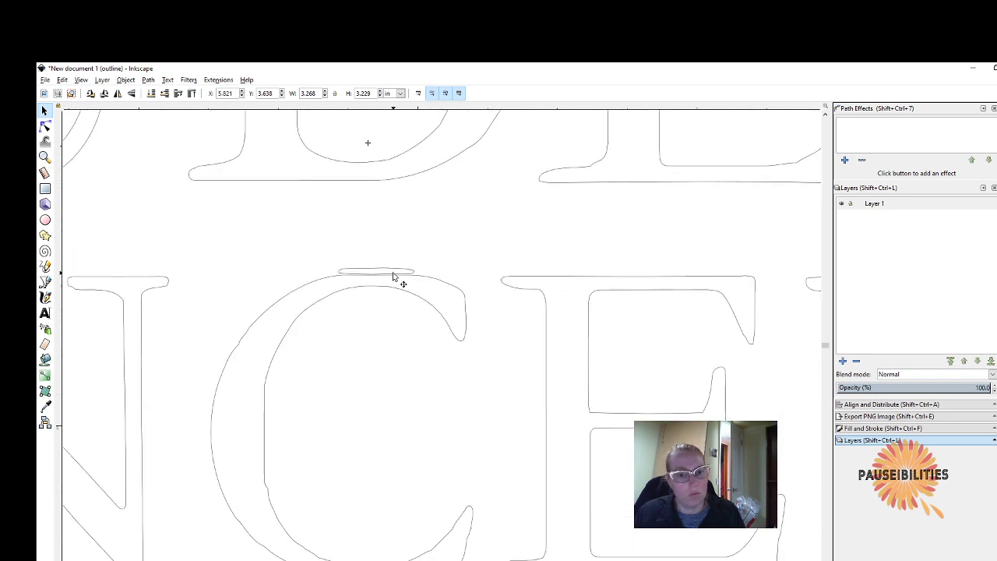
{"action": "left_click", "coordinate": [396, 277]}
{"action": "left_click_drag", "start_coordinate": [396, 278], "coordinate": [397, 249]}
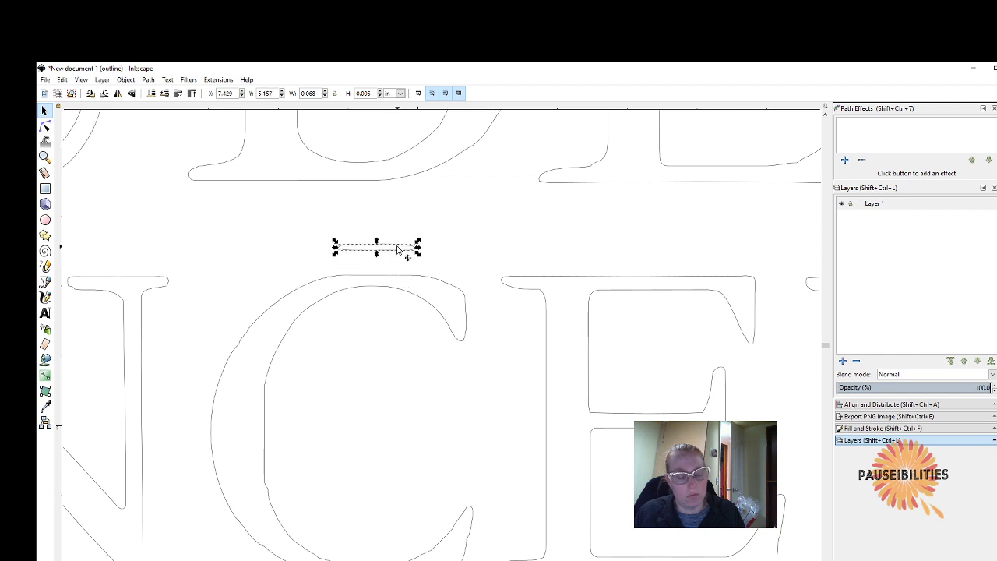
{"action": "key", "text": "ctrl+z"}
{"action": "left_click", "coordinate": [387, 231]}
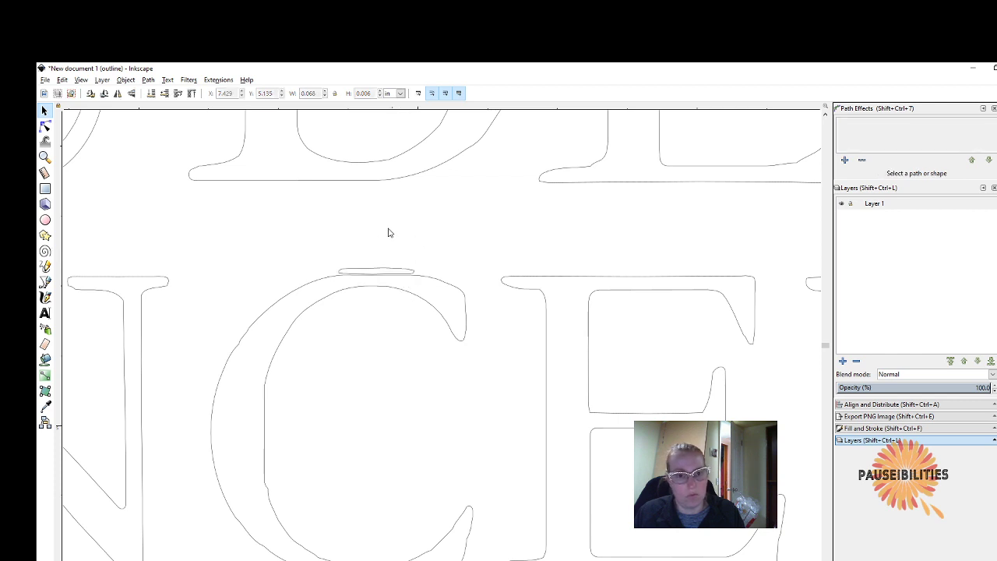
- Switch the display mode back to Normal
{"action": "left_click", "coordinate": [82, 80]}
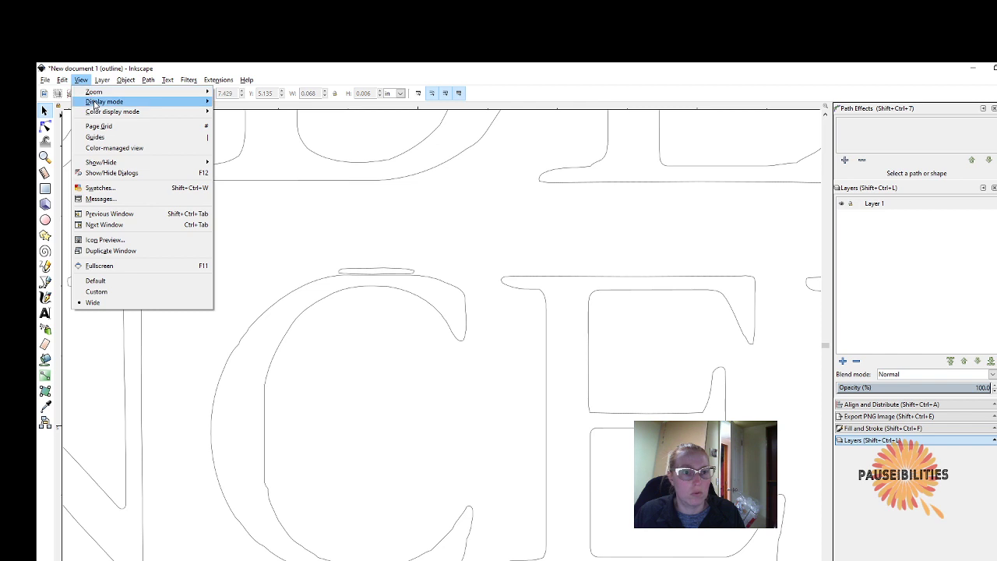
{"action": "mouse_move", "coordinate": [171, 105]}
{"action": "left_click", "coordinate": [236, 111]}
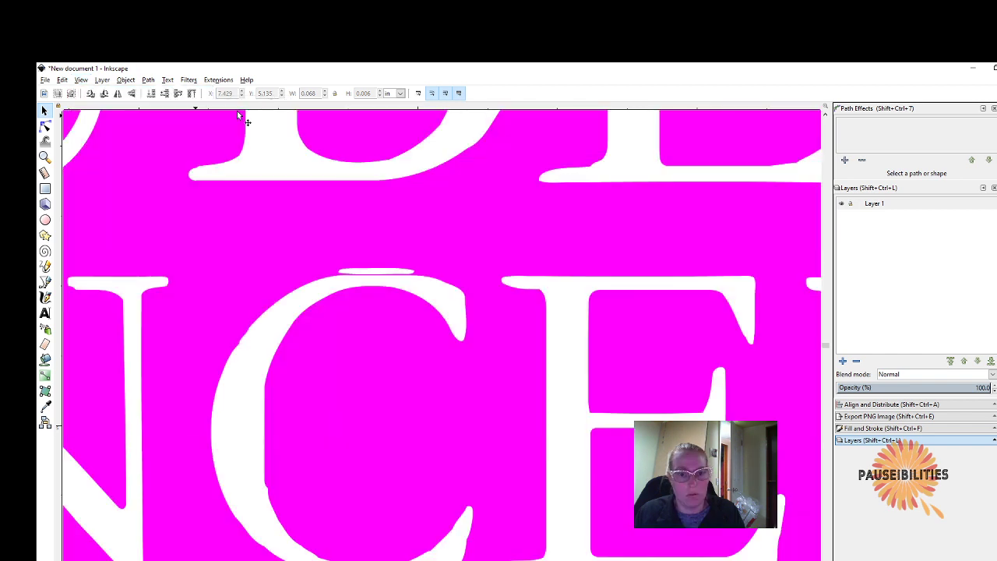
- Move the thin leftover sliver away from the second C in CONCEPTS and delete it
{"action": "left_click", "coordinate": [394, 272]}
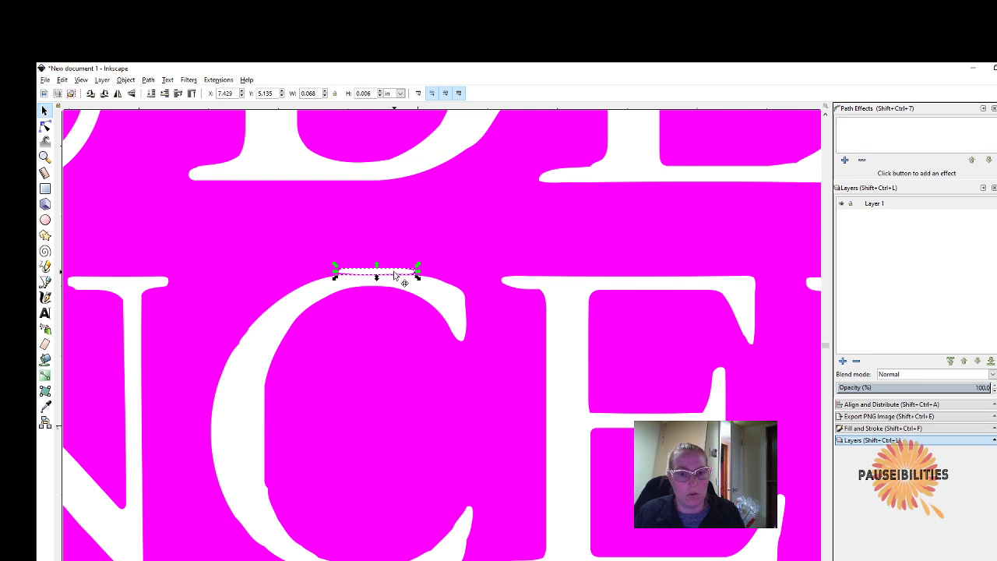
{"action": "scroll", "coordinate": [404, 316], "scroll_direction": "up", "scroll_amount": 1}
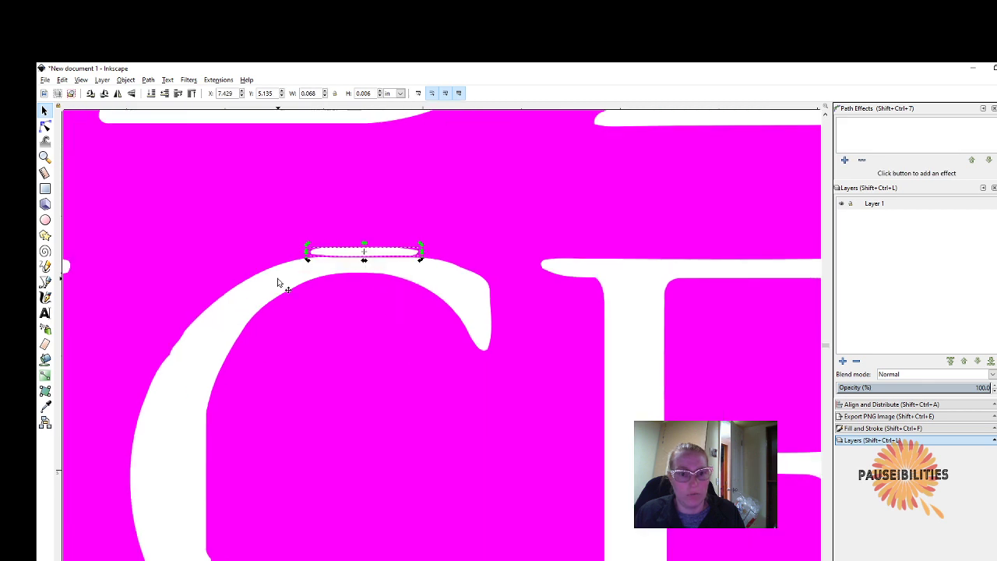
{"action": "left_click", "coordinate": [250, 217]}
{"action": "left_click", "coordinate": [351, 251]}
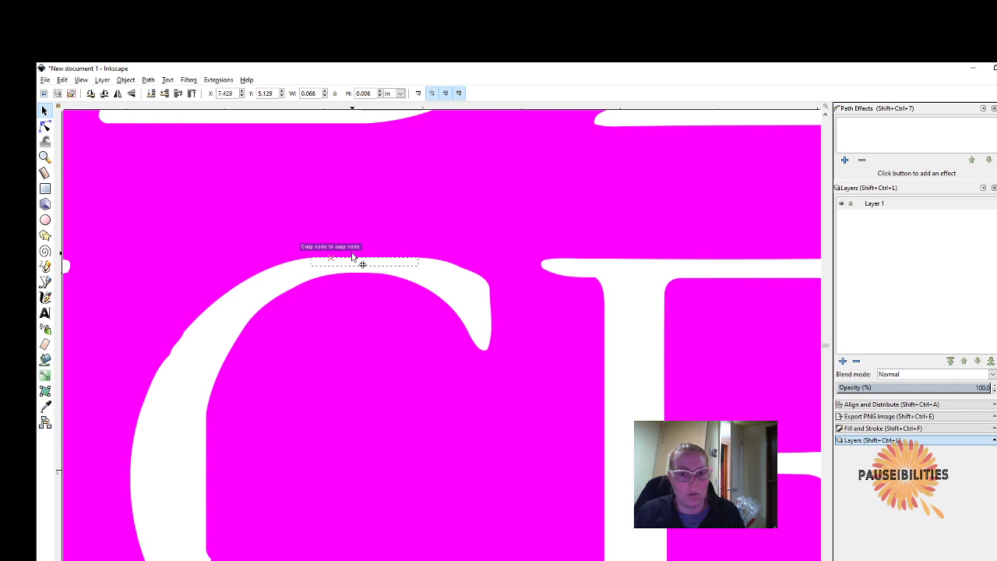
{"action": "left_click_drag", "start_coordinate": [352, 255], "coordinate": [357, 232]}
{"action": "key", "text": "Delete"}
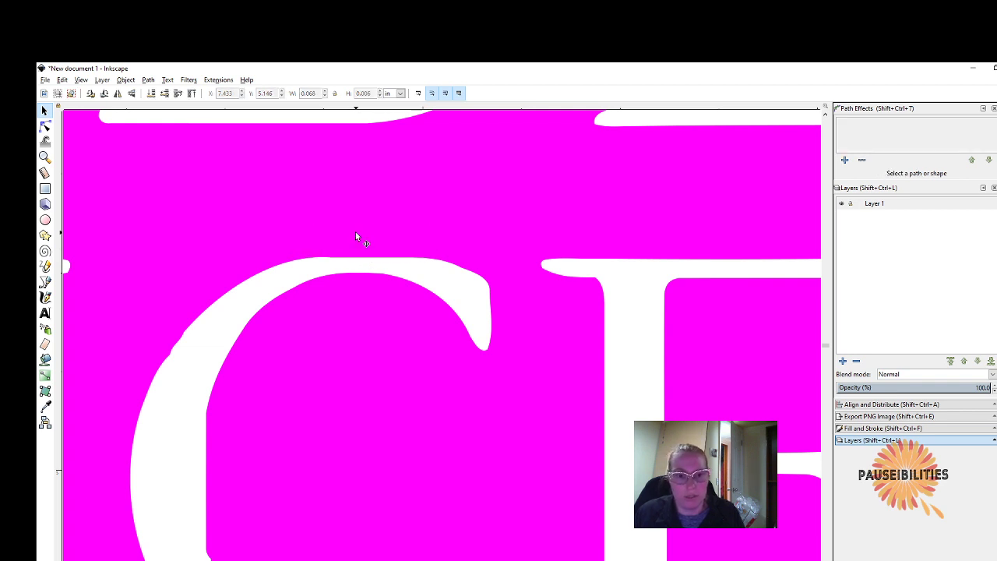
- Raise the nodes along the flat top edge of the second C in CONCEPTS slightly with the node tool
{"action": "left_click", "coordinate": [352, 272]}
{"action": "left_click", "coordinate": [44, 126]}
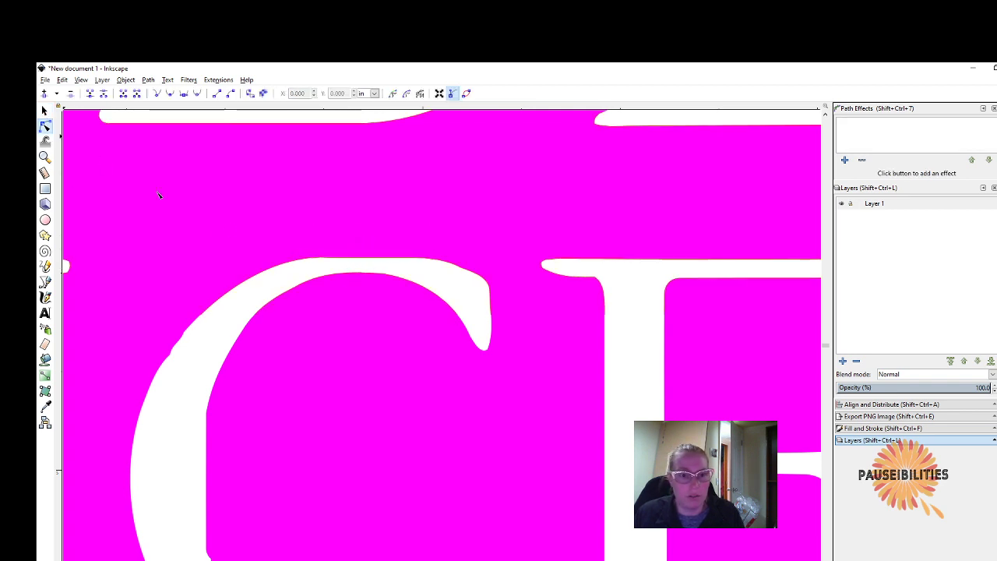
{"action": "left_click", "coordinate": [350, 258]}
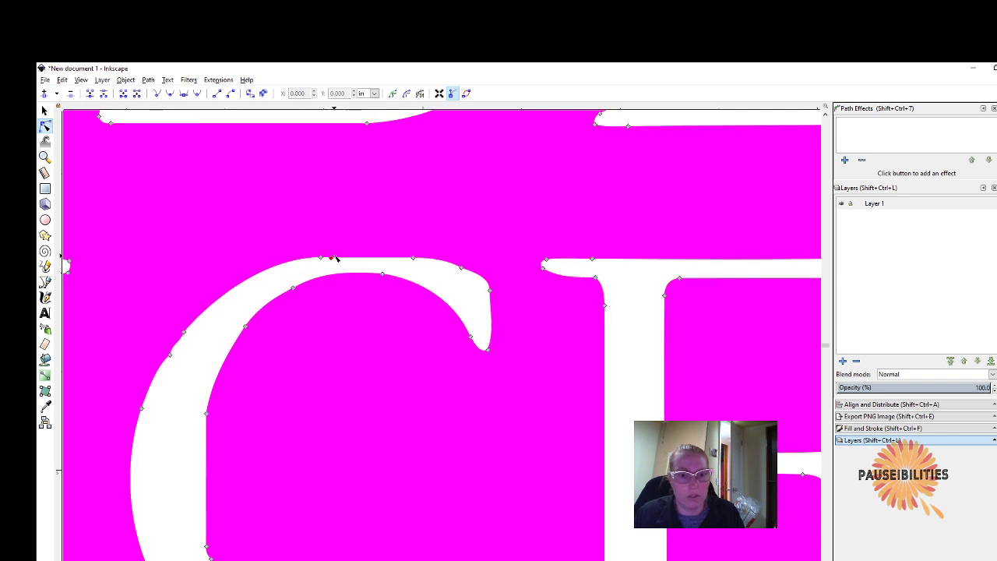
{"action": "double_click", "coordinate": [332, 258]}
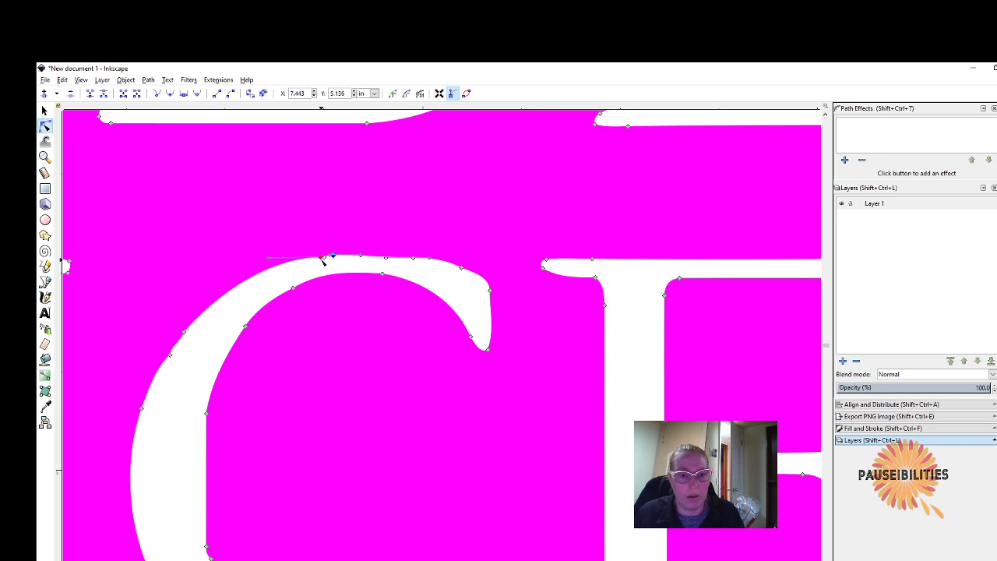
{"action": "left_click_drag", "start_coordinate": [323, 258], "coordinate": [321, 255]}
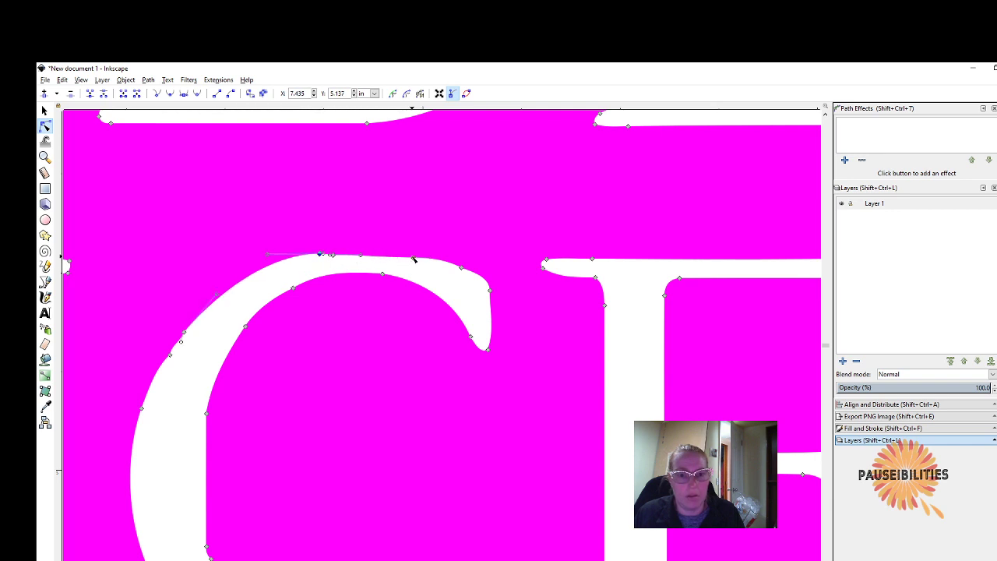
{"action": "left_click_drag", "start_coordinate": [413, 258], "coordinate": [413, 254]}
- Convert the flat top segment of the second C to a curve and bend it upward
{"action": "left_click", "coordinate": [373, 256]}
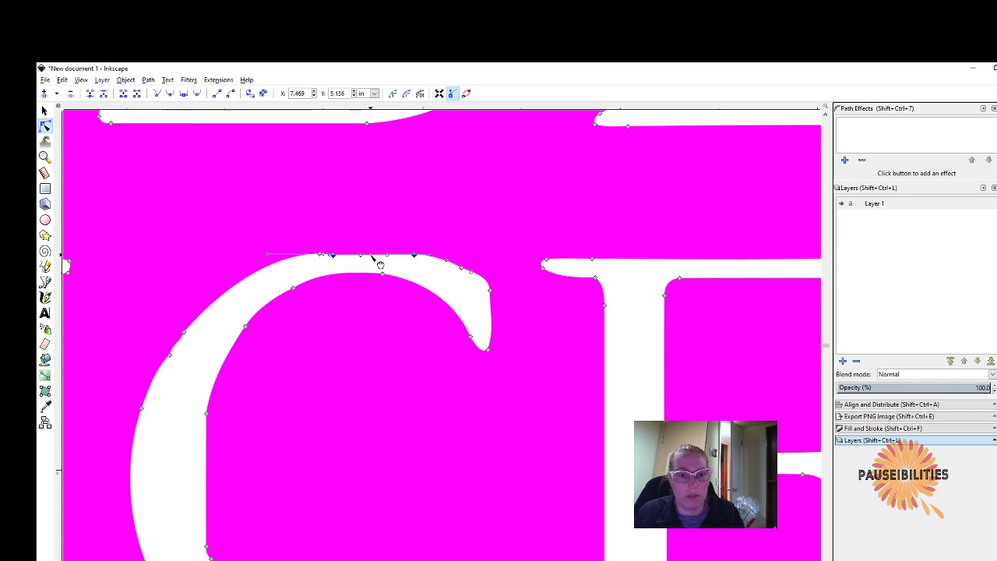
{"action": "left_click", "coordinate": [231, 95]}
{"action": "left_click", "coordinate": [366, 257]}
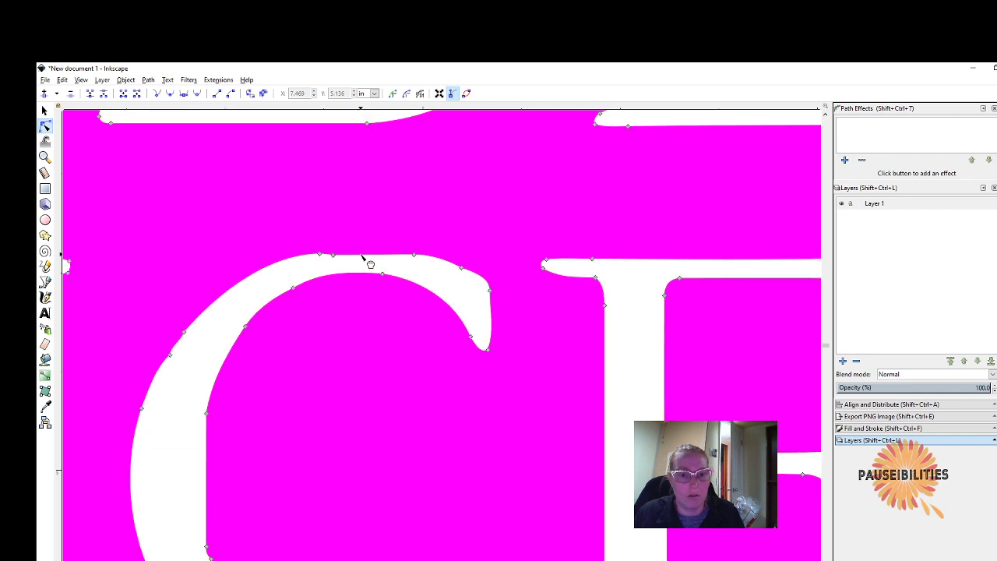
{"action": "left_click", "coordinate": [365, 255]}
{"action": "scroll", "coordinate": [364, 257], "scroll_direction": "up", "scroll_amount": 3, "text": "ctrl"}
{"action": "left_click_drag", "start_coordinate": [362, 257], "coordinate": [373, 240]}
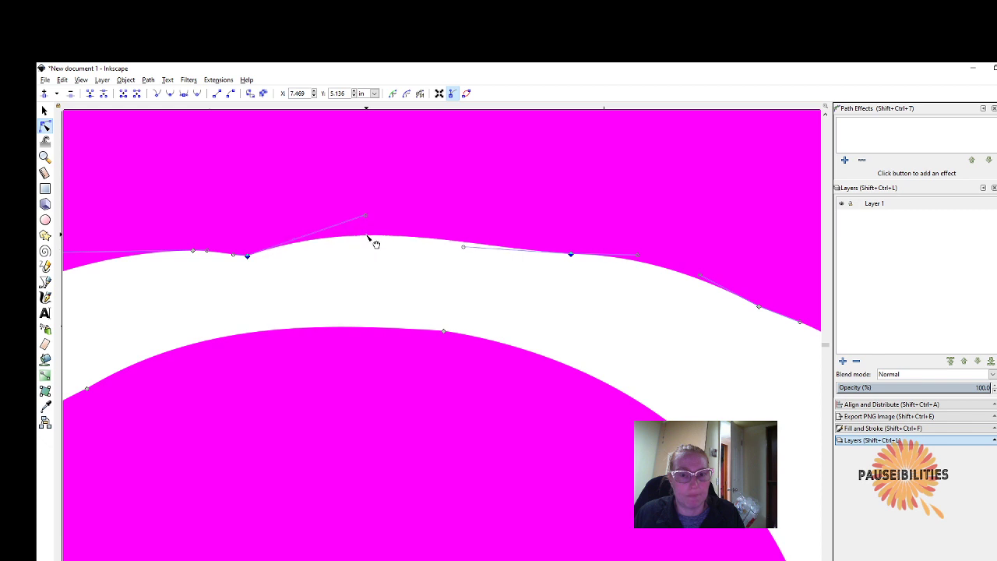
- Auto-smooth the nodes at the start of the C's top curve and raise the inner one to blend the edge
{"action": "left_click", "coordinate": [198, 95]}
{"action": "left_click_drag", "start_coordinate": [253, 254], "coordinate": [256, 240]}
{"action": "left_click", "coordinate": [193, 250]}
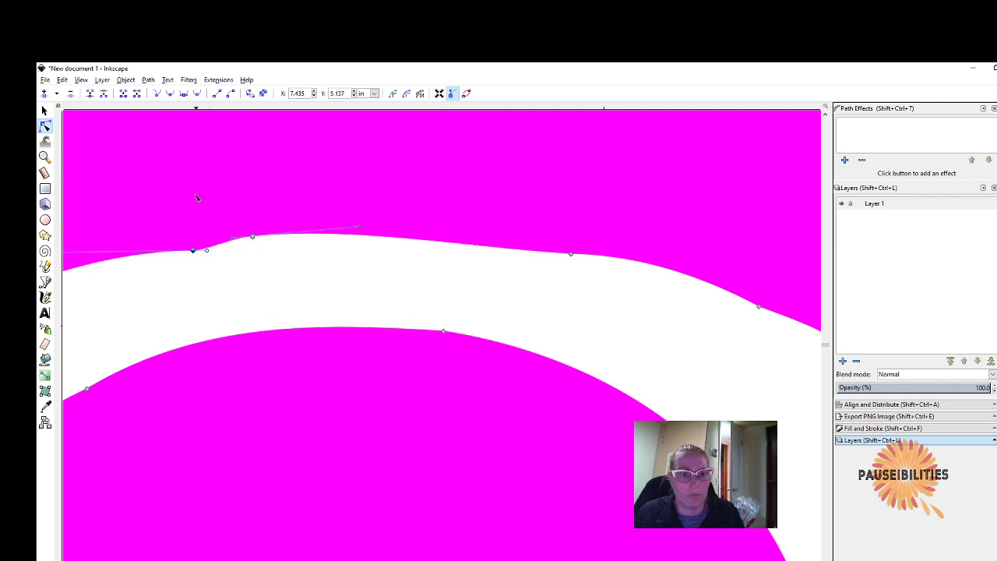
{"action": "left_click", "coordinate": [204, 95]}
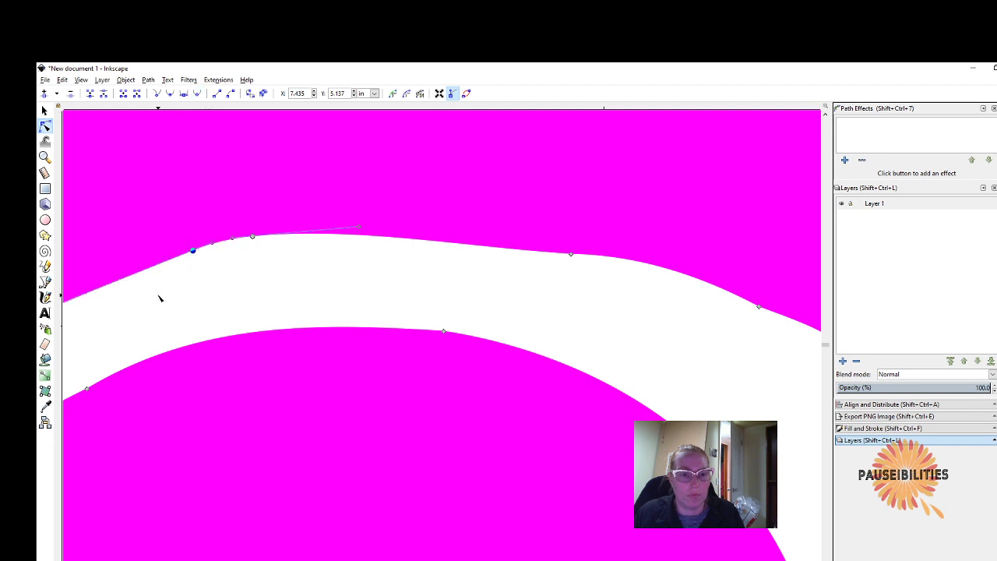
- Bow the C's upper outer segment outward and raise its end node slightly to round the arc
{"action": "scroll", "coordinate": [160, 298], "scroll_direction": "down", "scroll_amount": 2}
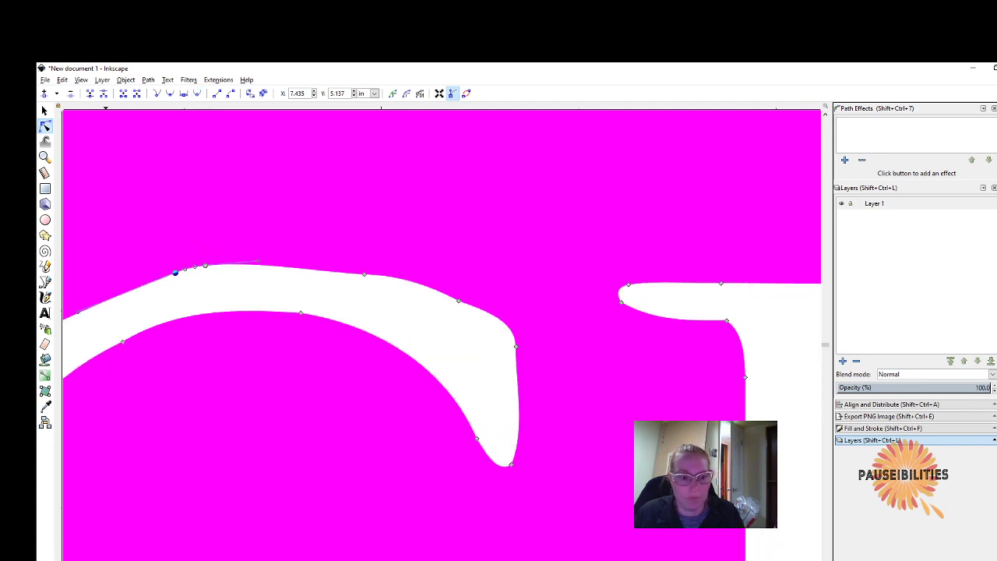
{"action": "scroll", "coordinate": [441, 335], "scroll_direction": "left", "scroll_amount": 3}
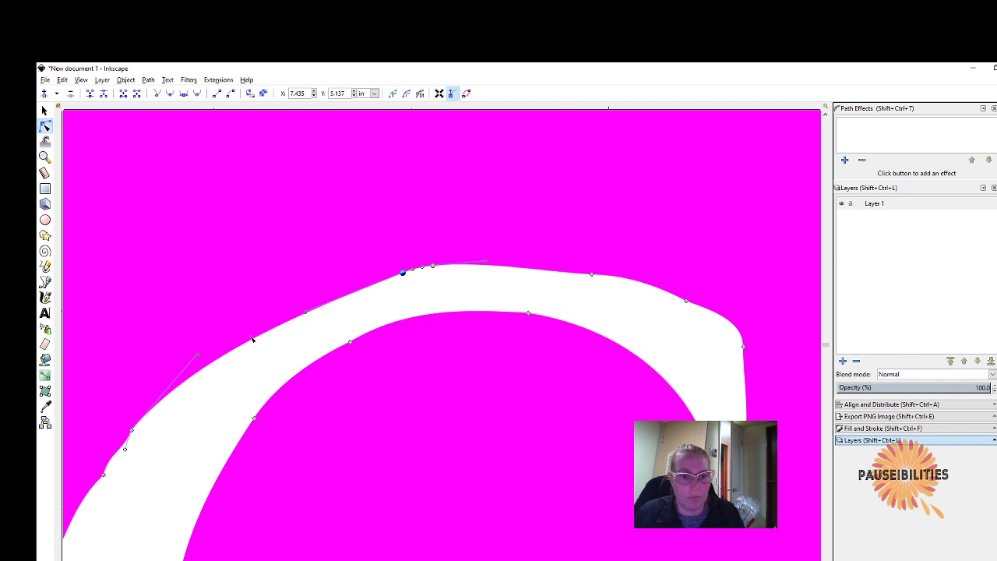
{"action": "left_click_drag", "start_coordinate": [288, 335], "coordinate": [286, 319]}
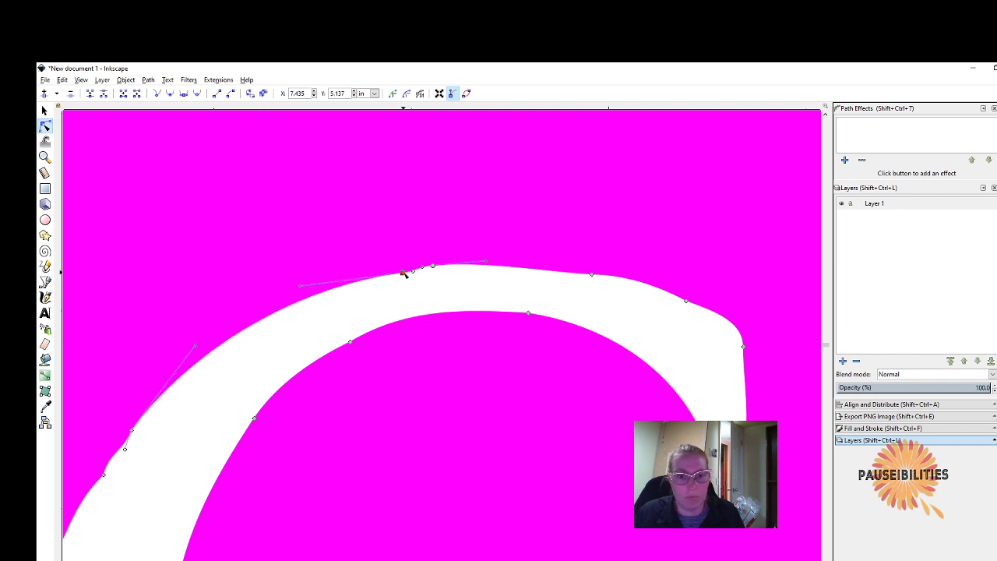
{"action": "left_click_drag", "start_coordinate": [403, 273], "coordinate": [403, 269]}
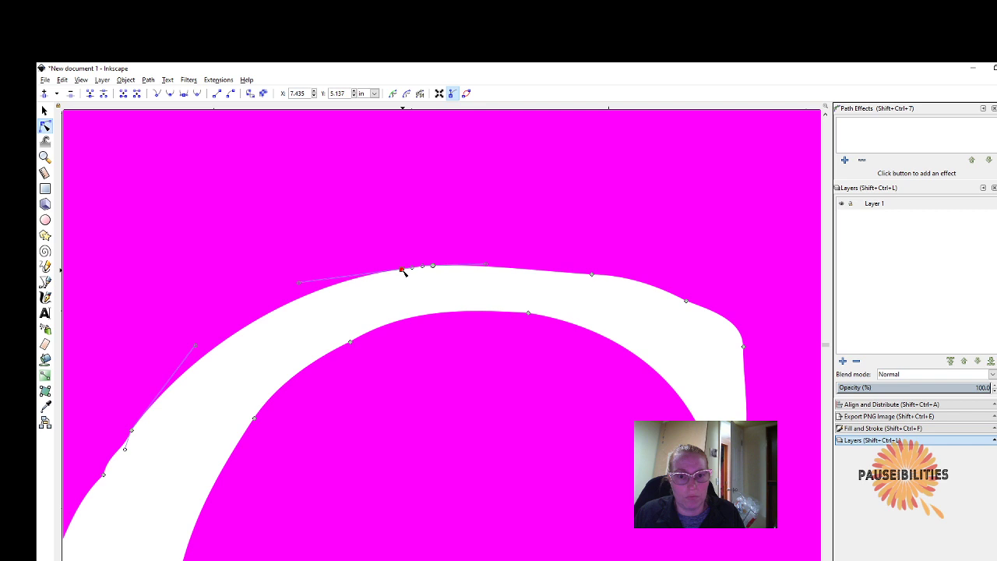
- Reshape the descending end of the C's top curve, smooth its node and return to the Selector tool
{"action": "left_click", "coordinate": [574, 278]}
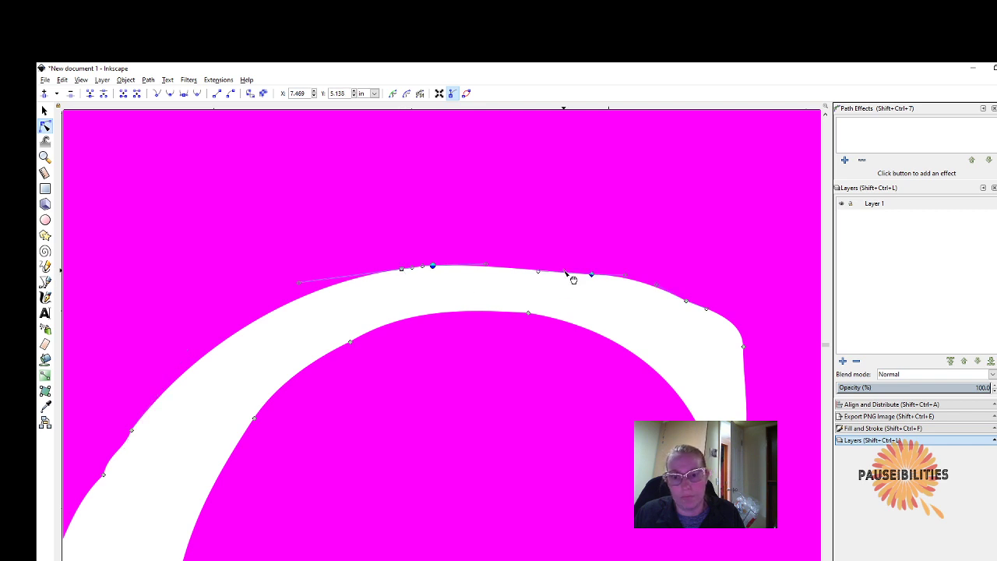
{"action": "left_click_drag", "start_coordinate": [572, 276], "coordinate": [568, 272]}
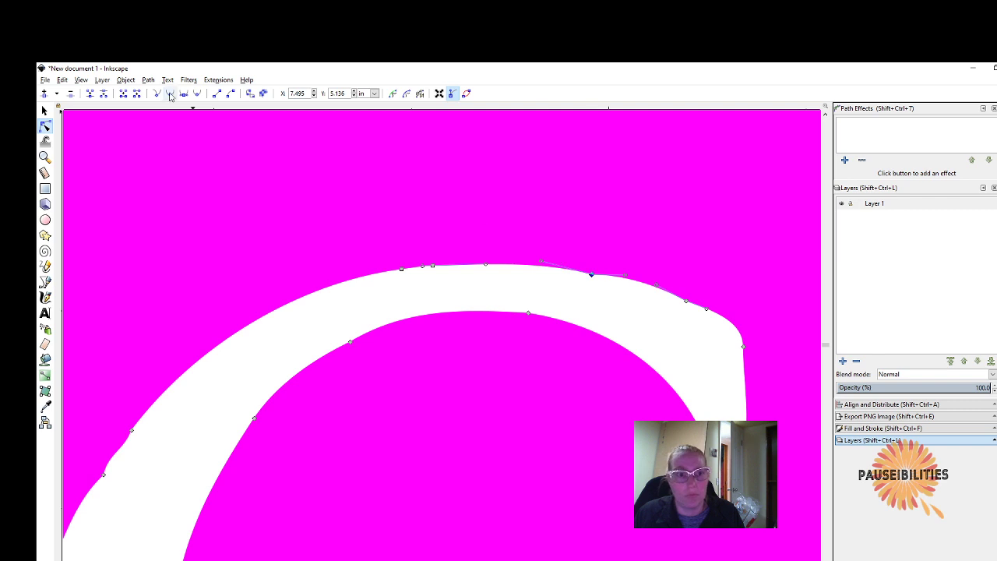
{"action": "left_click", "coordinate": [592, 275]}
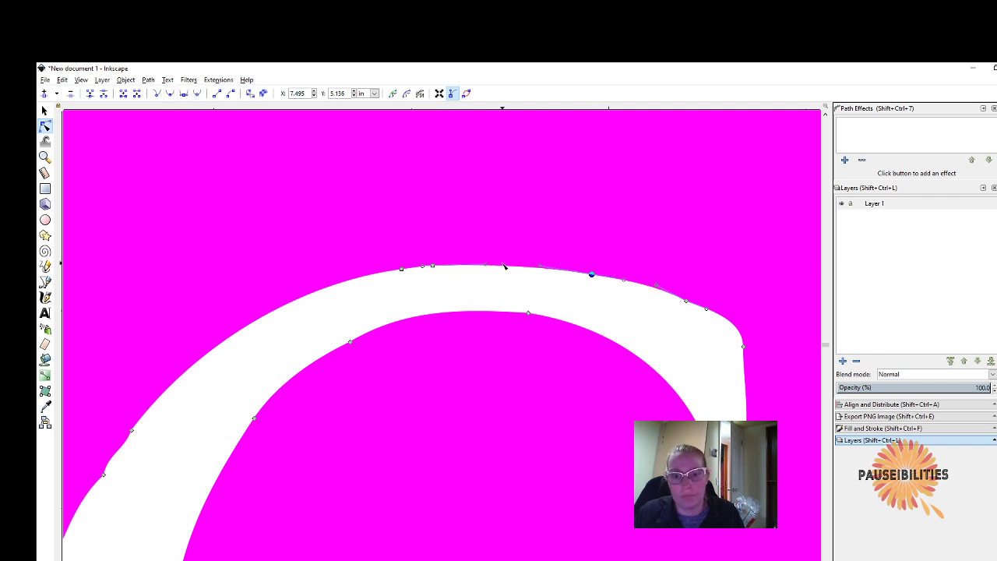
{"action": "scroll", "coordinate": [501, 368], "scroll_direction": "down", "scroll_amount": 3, "text": "ctrl"}
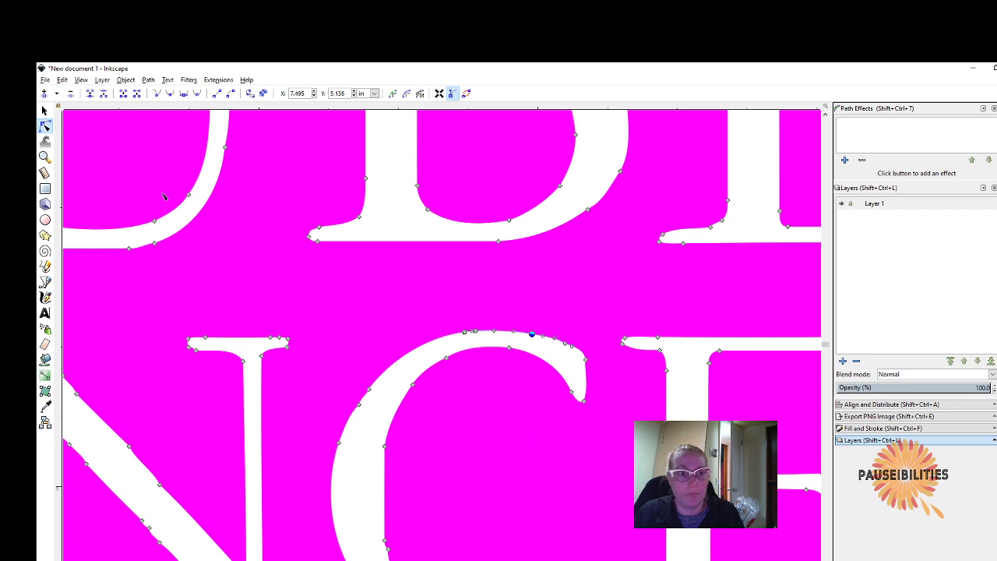
{"action": "key", "text": "s"}
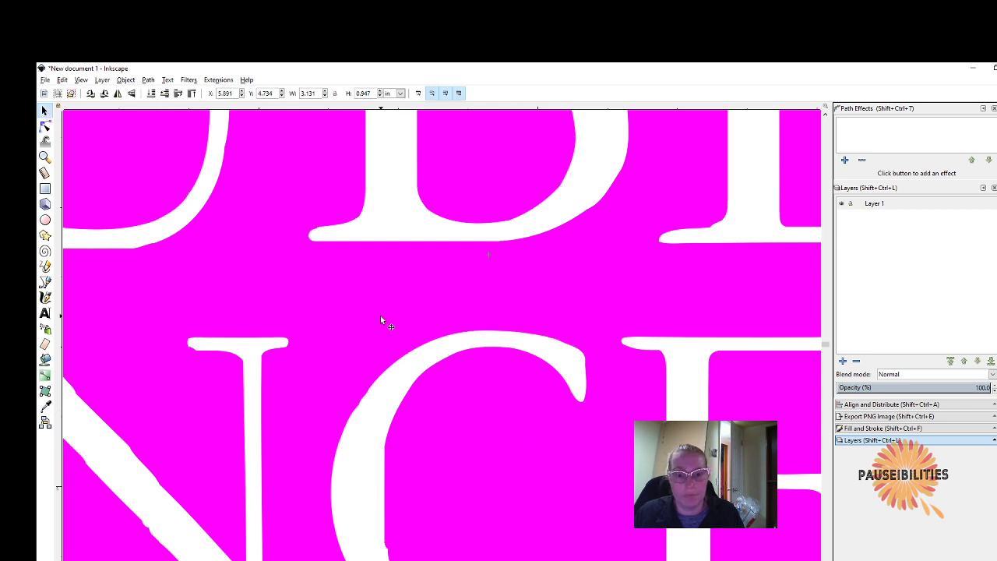
- Nudge the node at the kink on the second C's lower inner edge slightly downward
{"action": "scroll", "coordinate": [446, 375], "scroll_direction": "down", "scroll_amount": 4}
{"action": "scroll", "coordinate": [446, 374], "scroll_direction": "down", "scroll_amount": 2, "text": "ctrl"}
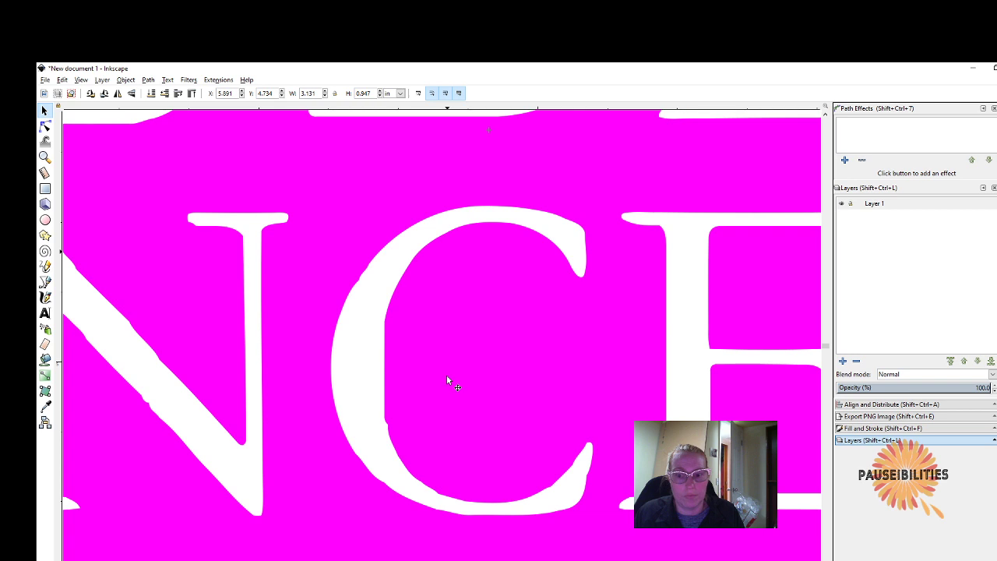
{"action": "scroll", "coordinate": [447, 375], "scroll_direction": "up", "scroll_amount": 3, "text": "ctrl"}
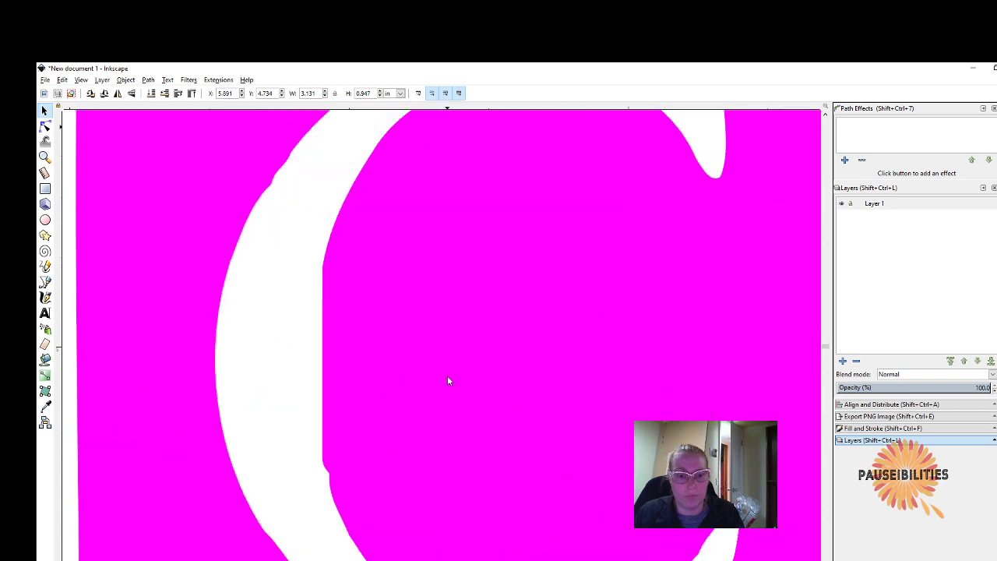
{"action": "scroll", "coordinate": [447, 375], "scroll_direction": "down", "scroll_amount": 3, "text": "ctrl"}
{"action": "scroll", "coordinate": [447, 376], "scroll_direction": "up", "scroll_amount": 3, "text": "ctrl"}
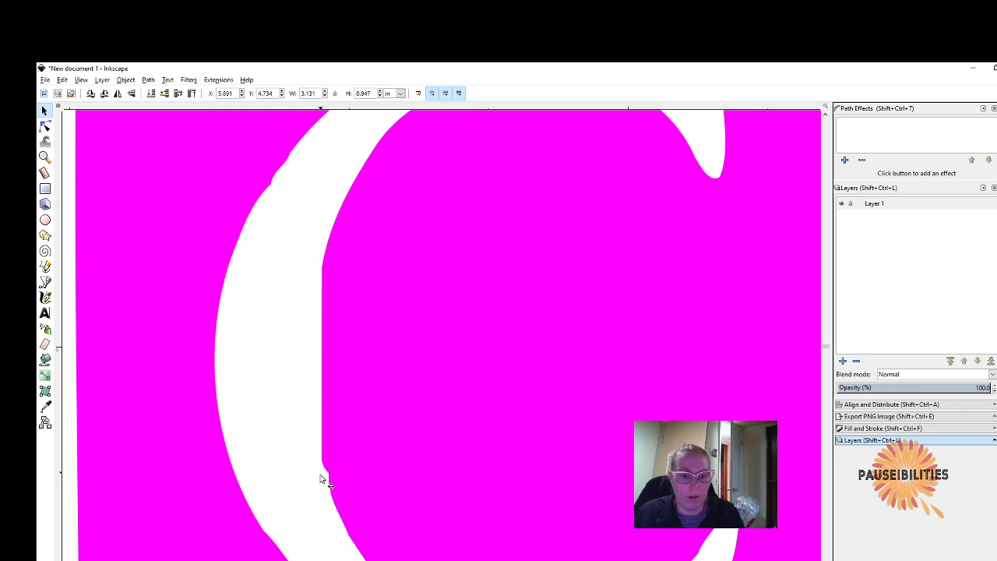
{"action": "key", "text": "n"}
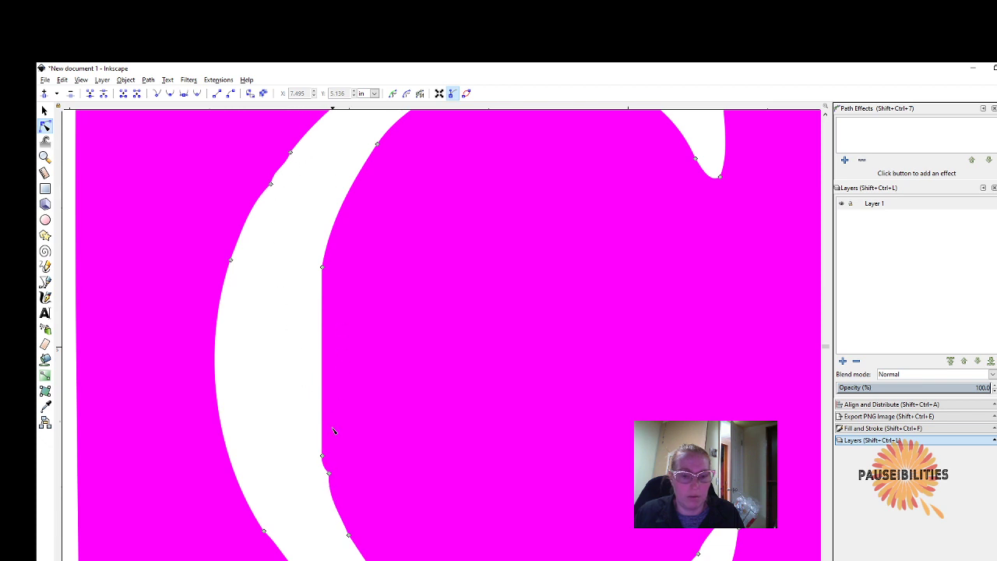
{"action": "left_click", "coordinate": [327, 473]}
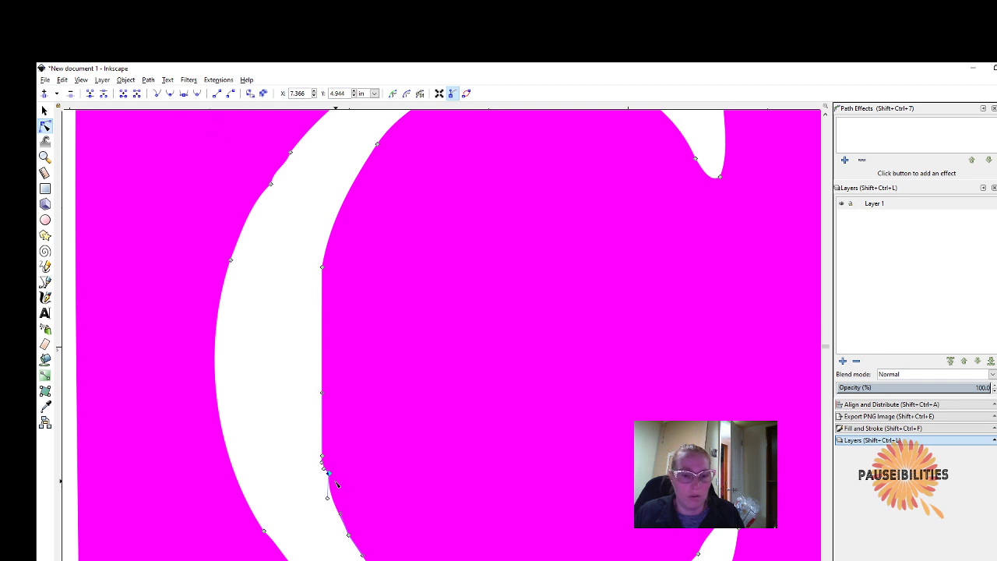
{"action": "left_click_drag", "start_coordinate": [330, 473], "coordinate": [329, 476]}
- Try converting the segment below the C's inner kink to a straight line, and undo the conversion
{"action": "left_click", "coordinate": [216, 95]}
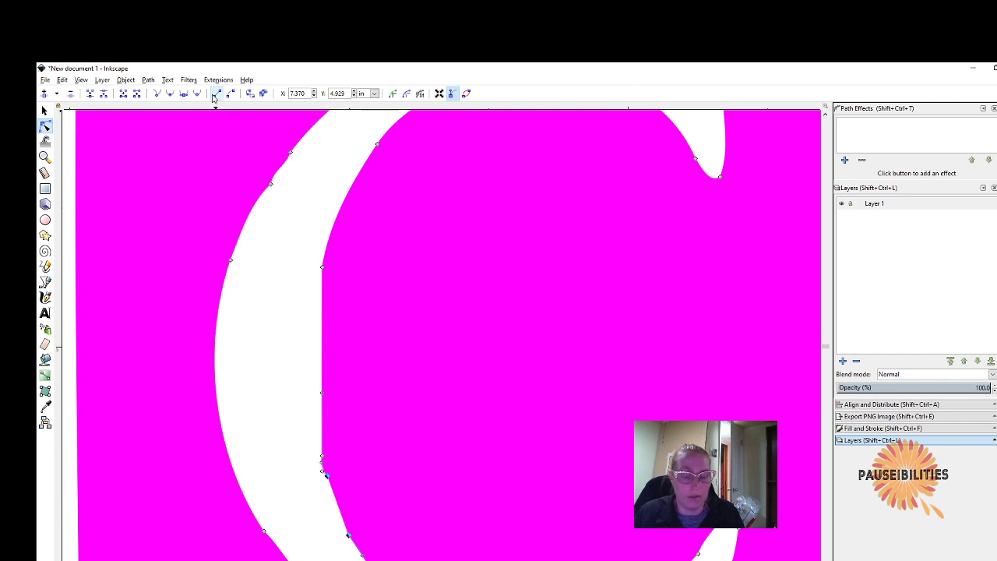
{"action": "key", "text": "ctrl+z"}
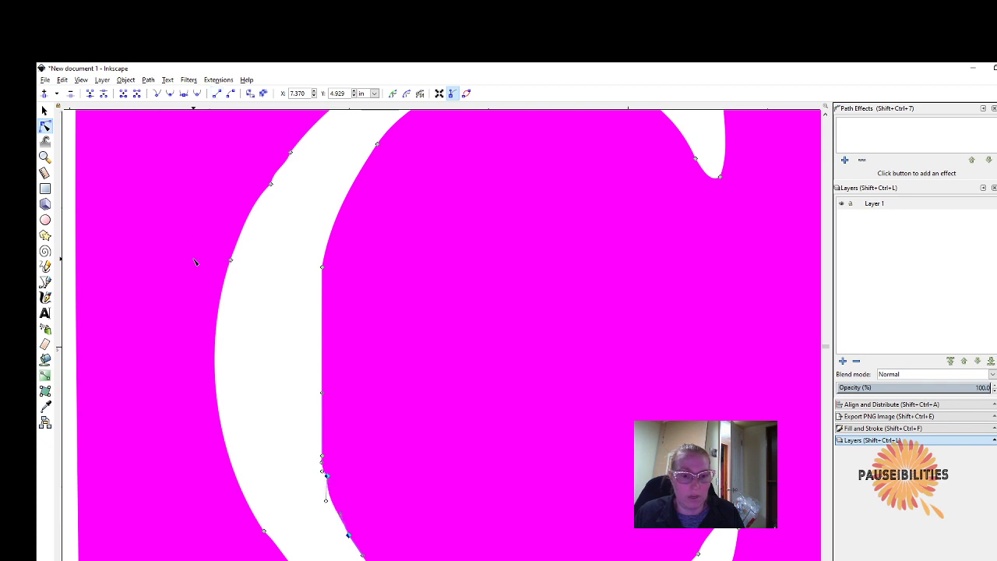
{"action": "scroll", "coordinate": [233, 337], "scroll_direction": "down", "scroll_amount": 5}
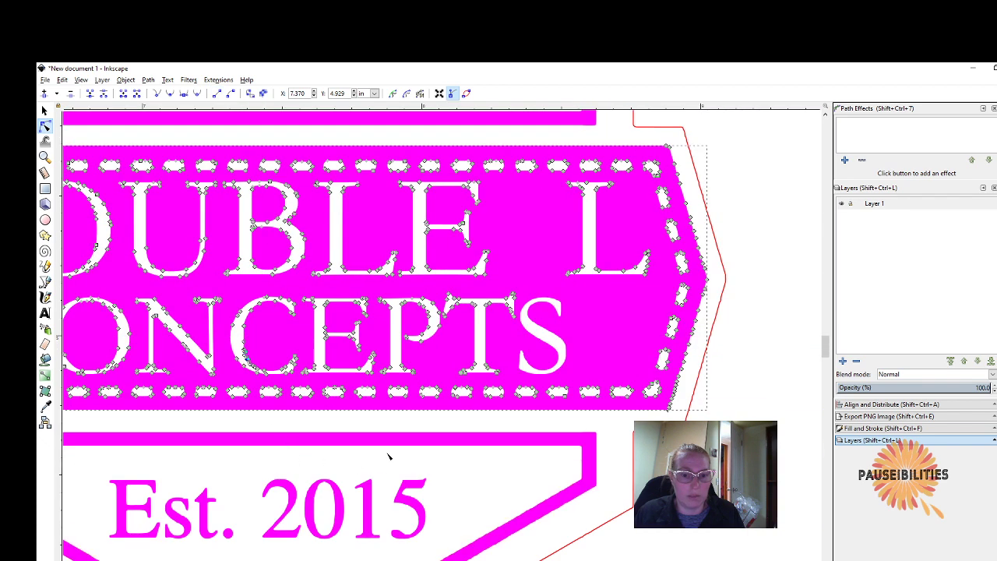
- Return to the Selector tool and save the drawing as an Inkscape SVG named Double L Concepts in the Double L Concepts folder
{"action": "left_click", "coordinate": [752, 472]}
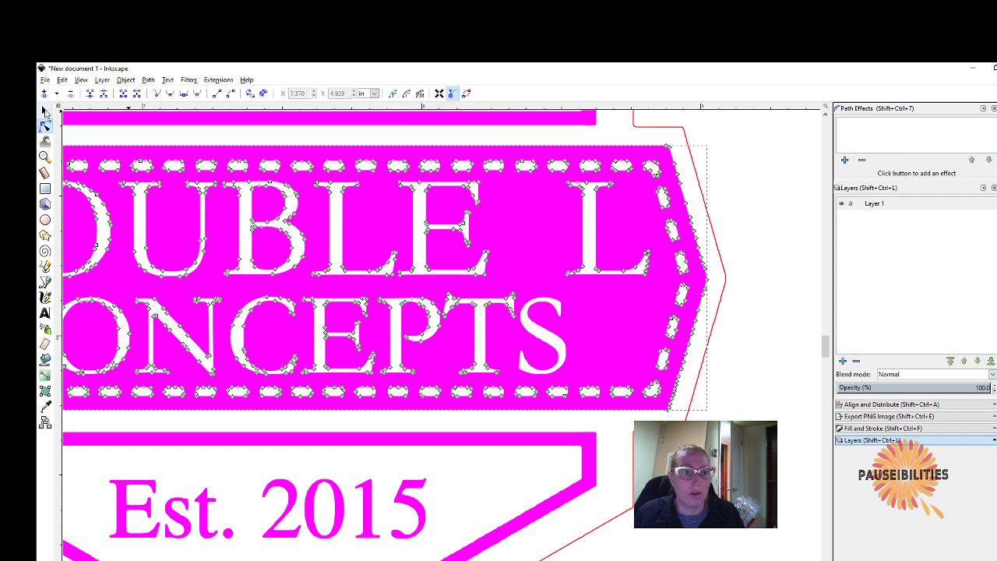
{"action": "left_click", "coordinate": [44, 110]}
{"action": "scroll", "coordinate": [156, 171], "scroll_direction": "up", "scroll_amount": 5}
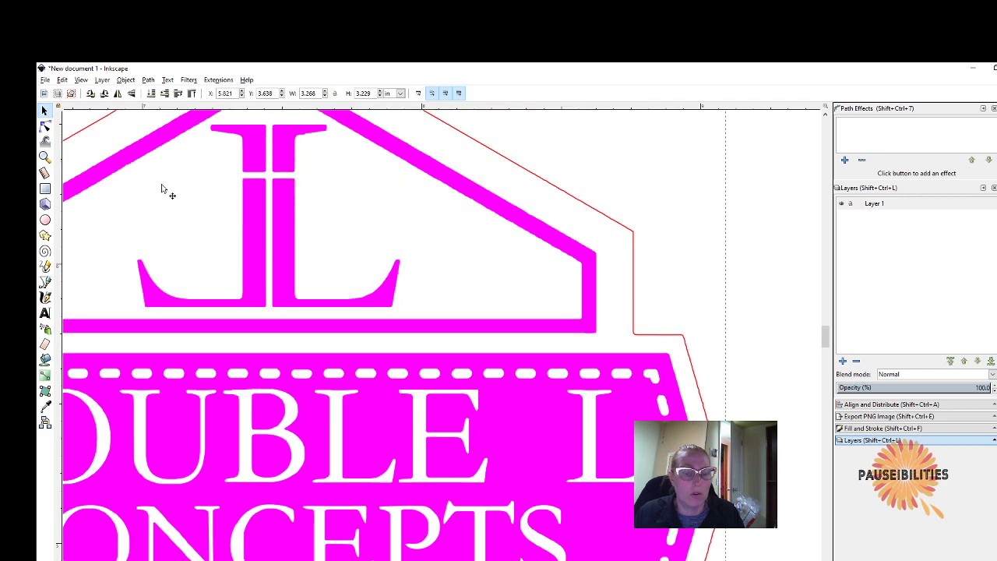
{"action": "mouse_move", "coordinate": [411, 560]}
{"action": "left_mouse_down"}
{"action": "mouse_move", "coordinate": [391, 560]}
{"action": "mouse_move", "coordinate": [403, 560]}
{"action": "left_mouse_up"}
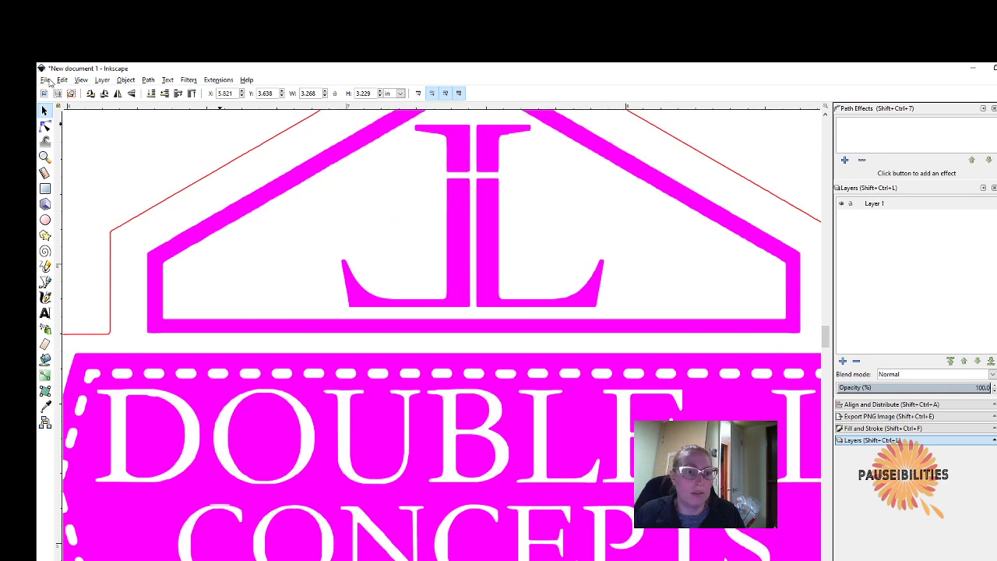
{"action": "left_click", "coordinate": [45, 79]}
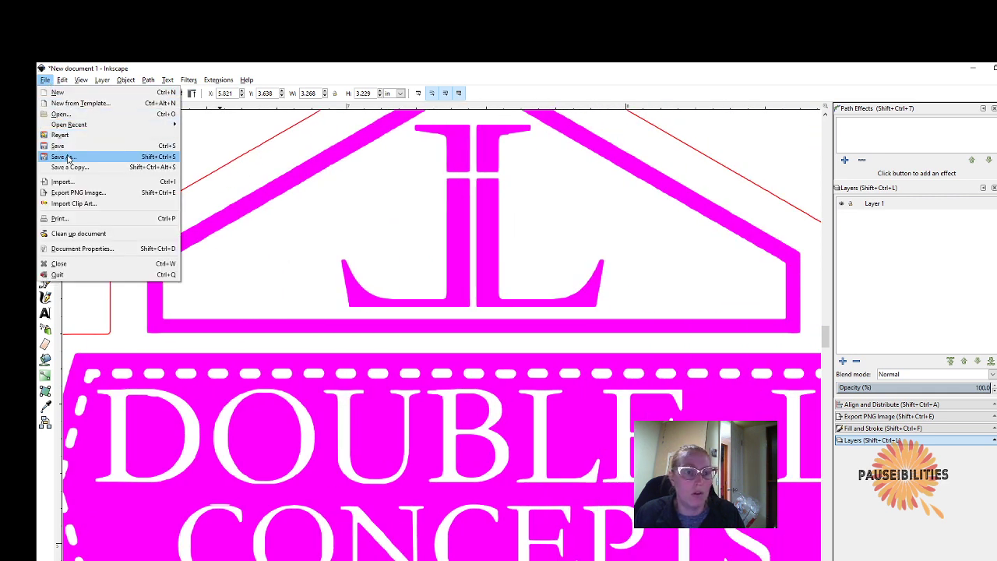
{"action": "left_click", "coordinate": [67, 157]}
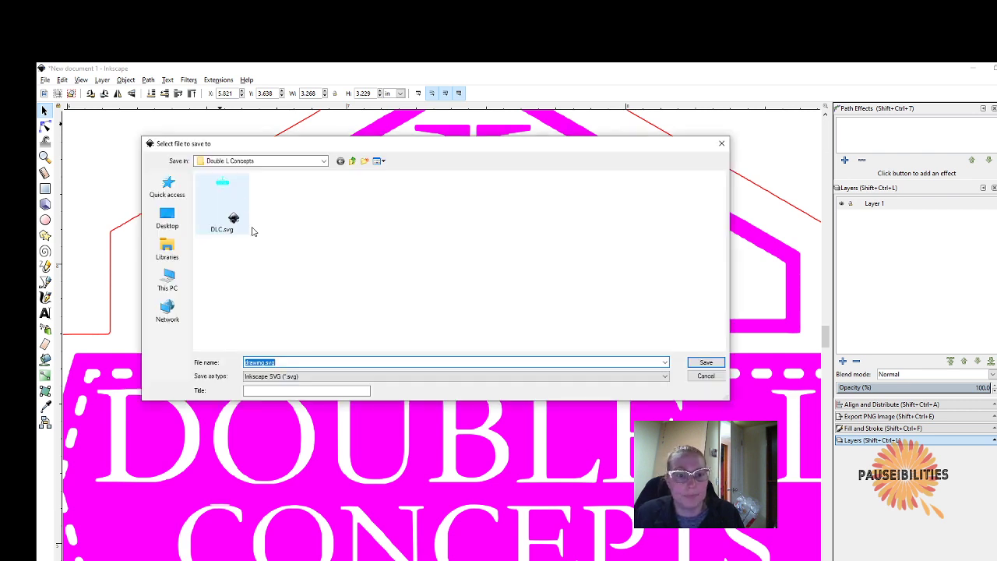
{"action": "type", "text": "Double "}
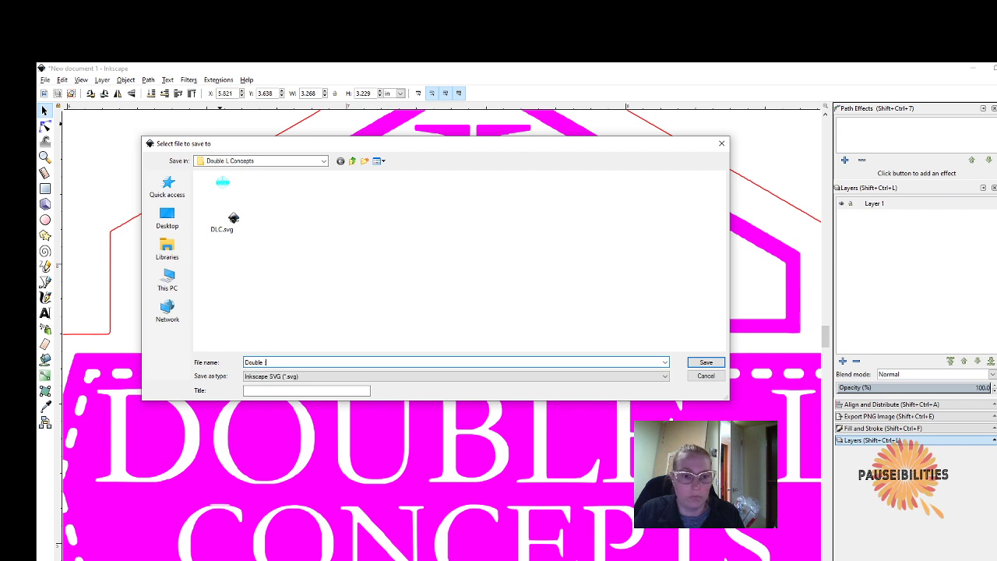
{"action": "type", "text": "L Concepts"}
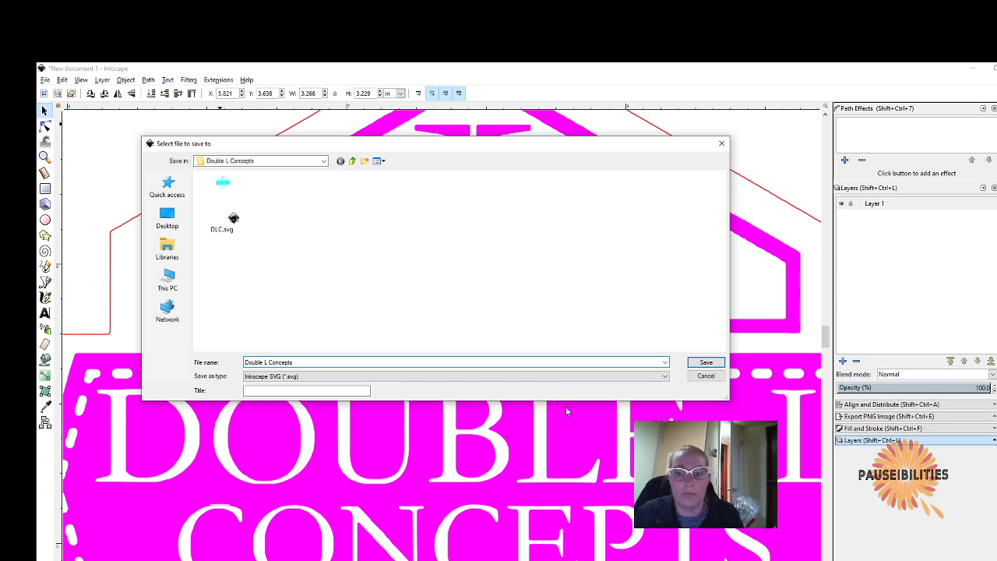
{"action": "left_click", "coordinate": [704, 362]}
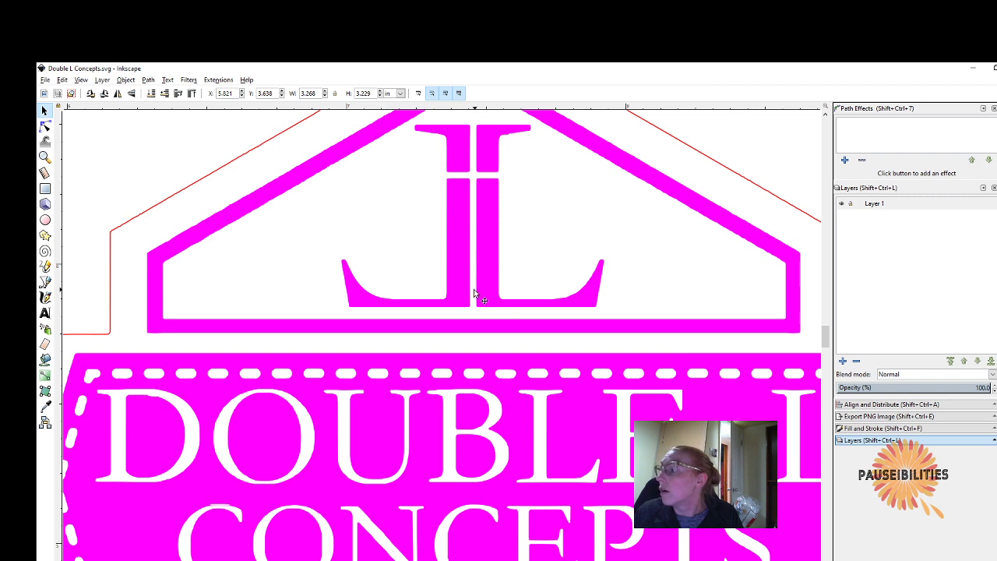
{"action": "left_click", "coordinate": [168, 138]}
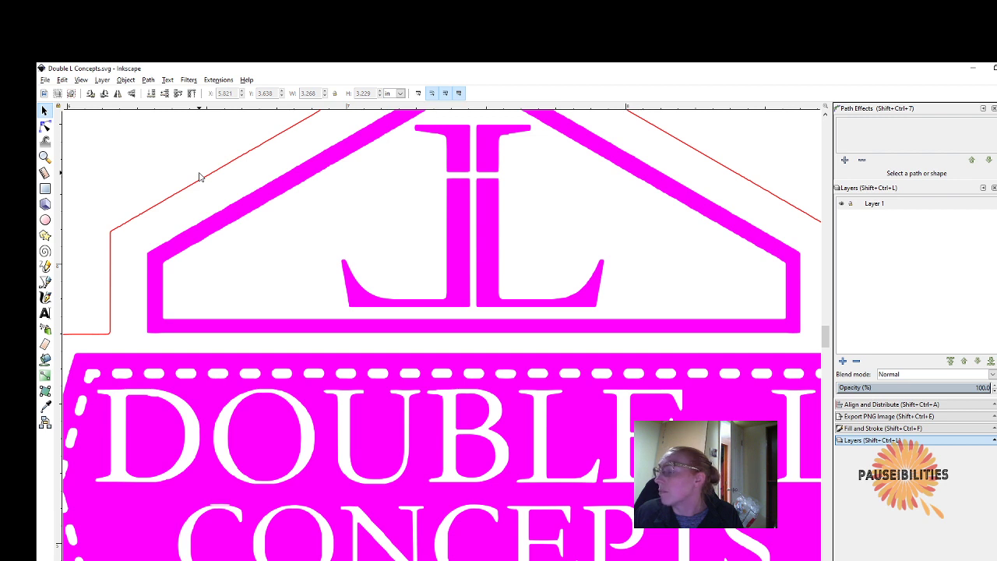
{"action": "scroll", "coordinate": [199, 177], "scroll_direction": "down", "scroll_amount": 3}
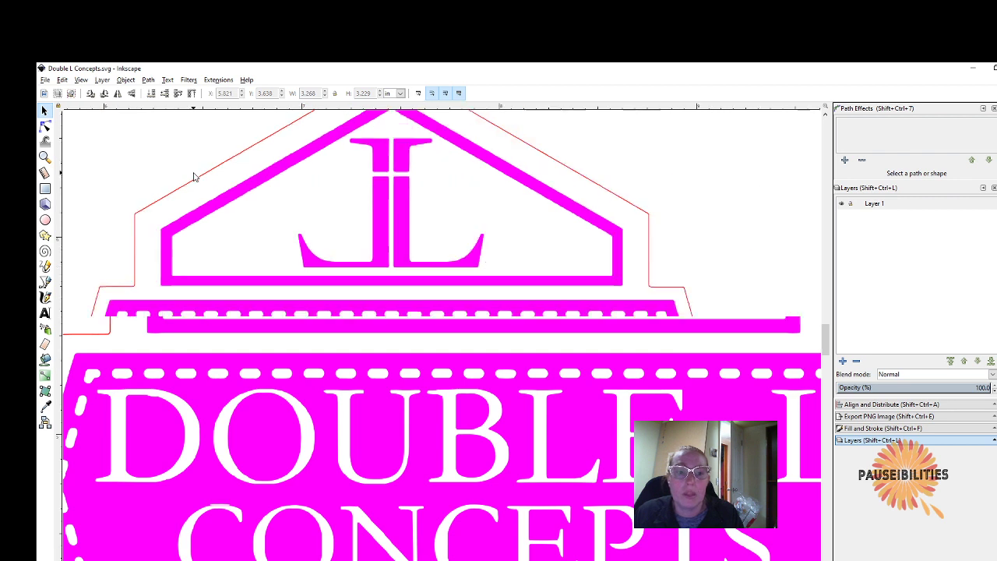
{"action": "scroll", "coordinate": [195, 177], "scroll_direction": "up", "scroll_amount": 1}
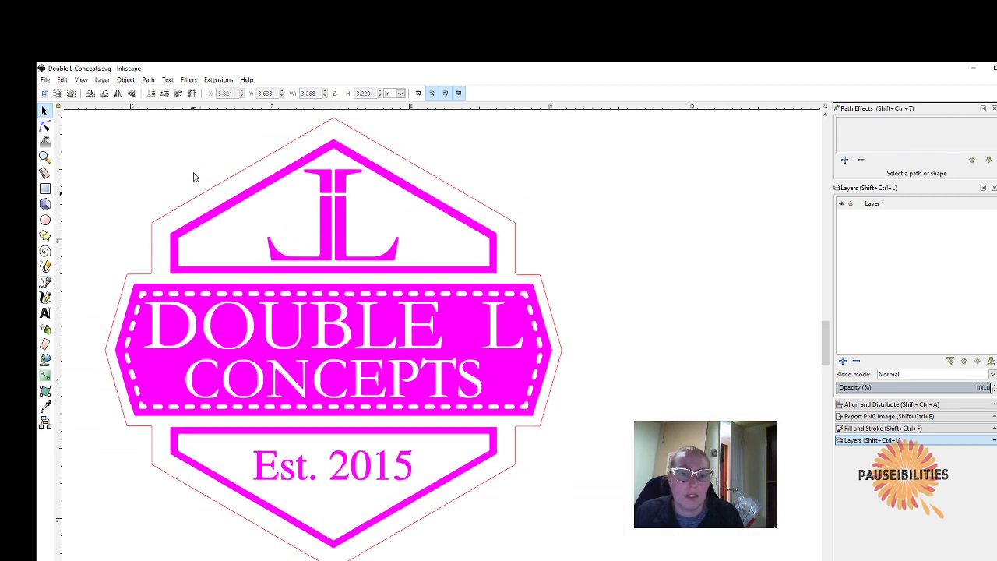
{"action": "scroll", "coordinate": [195, 177], "scroll_direction": "up", "scroll_amount": 1}
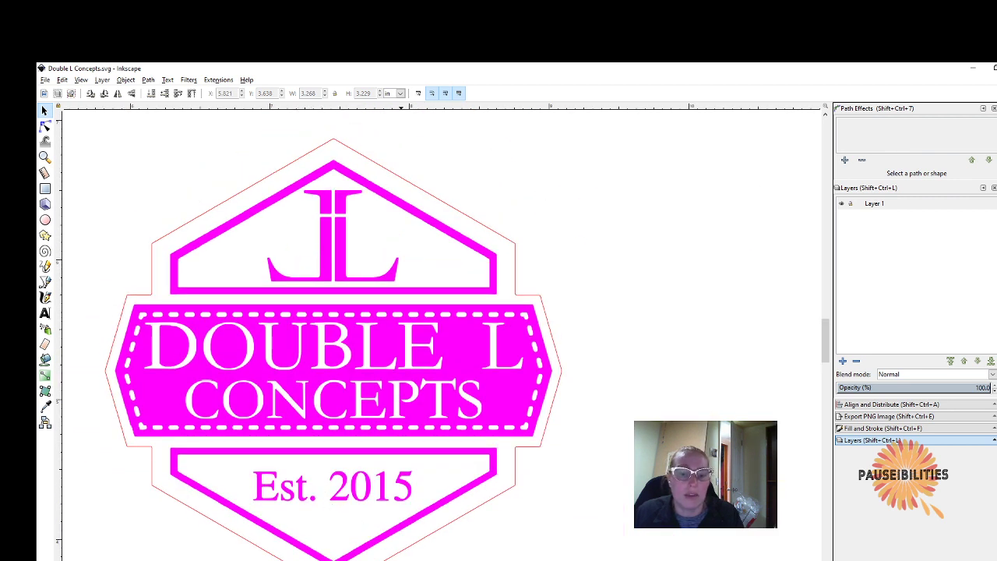
{"action": "scroll", "coordinate": [411, 331], "scroll_direction": "left", "scroll_amount": 3}
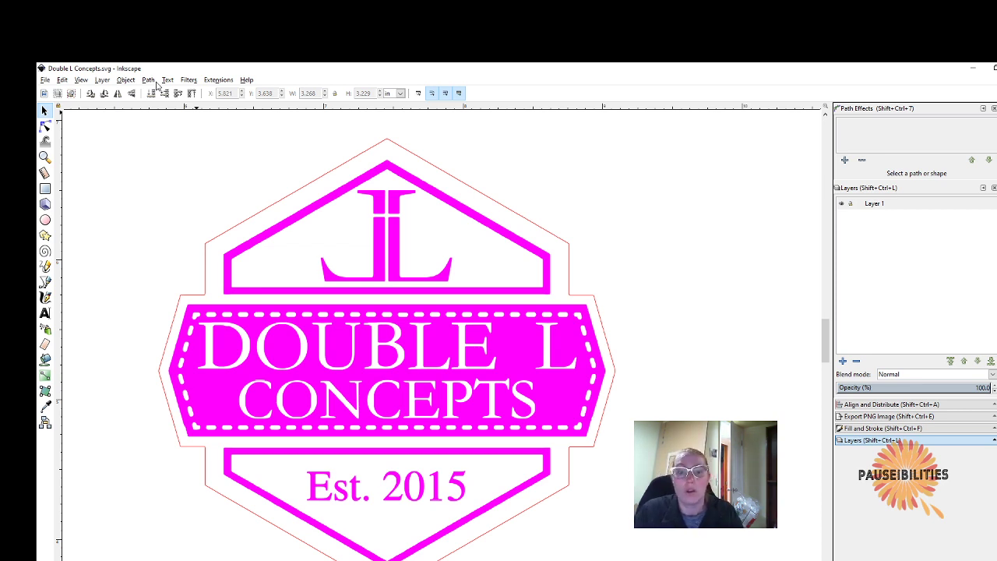
- Switch to the Glowforge app in Chrome, go to the Design Library and upload Double L Concepts.svg as a new design
{"action": "left_click", "coordinate": [330, 560]}
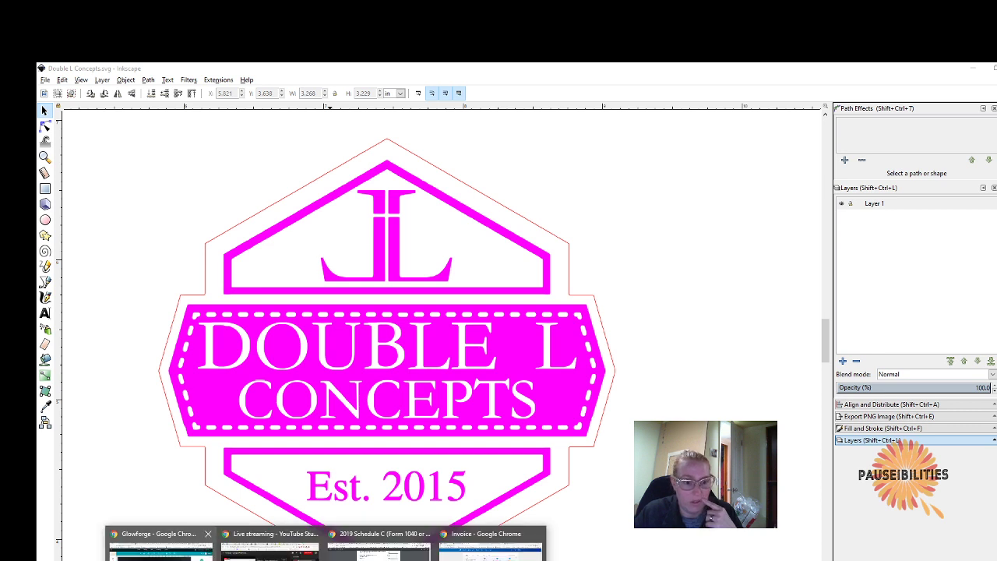
{"action": "left_click", "coordinate": [160, 545]}
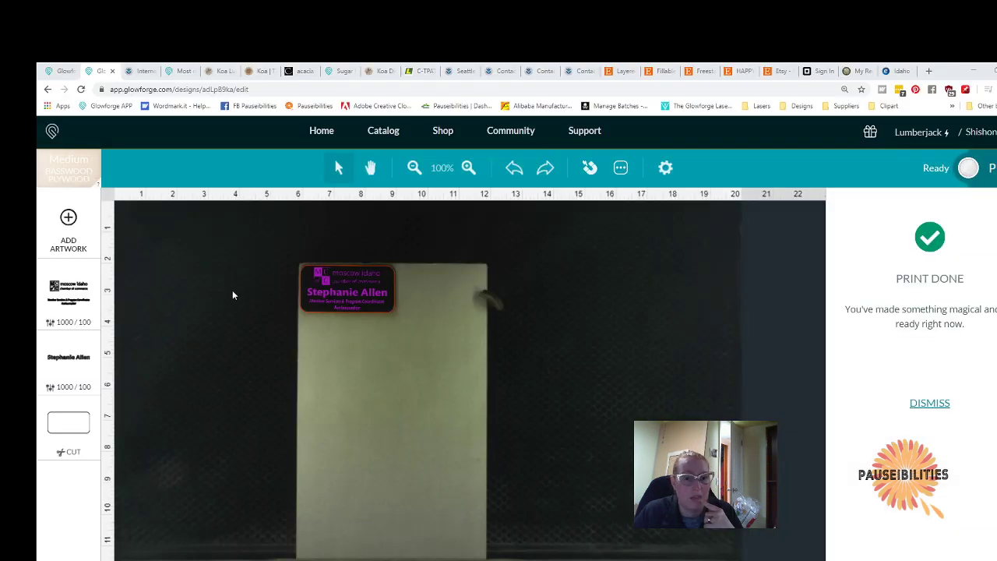
{"action": "left_click", "coordinate": [53, 132]}
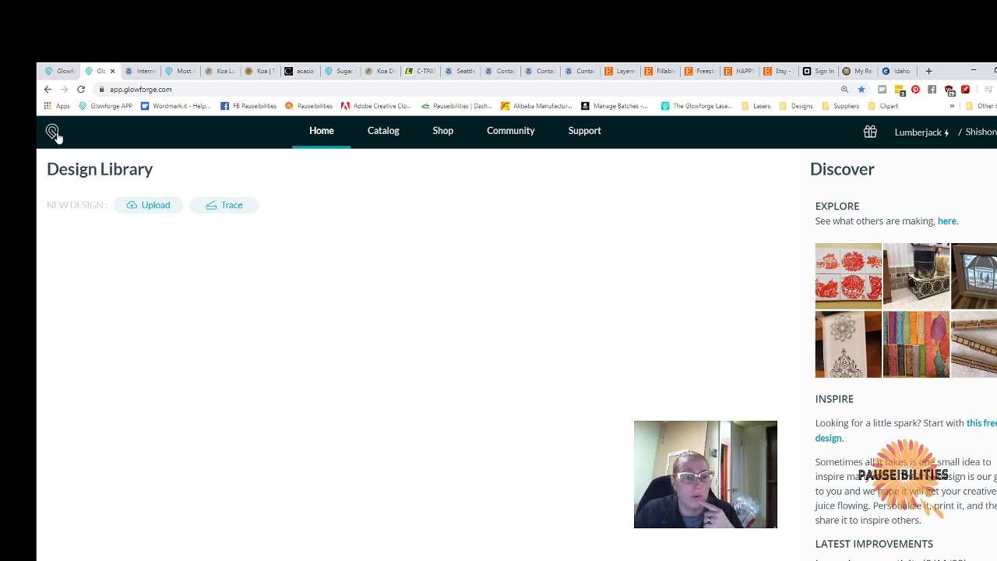
{"action": "left_click", "coordinate": [160, 211]}
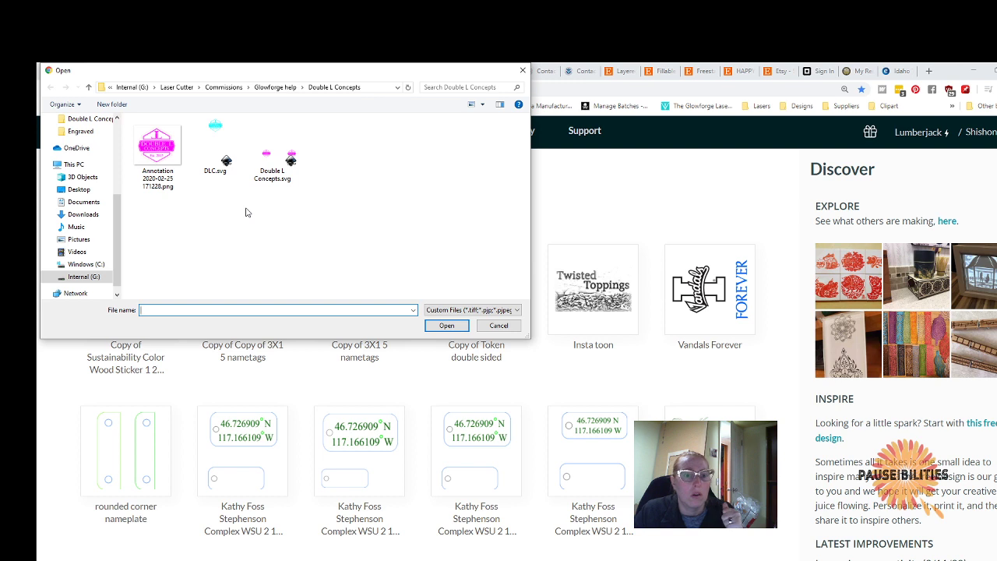
{"action": "left_click", "coordinate": [271, 162]}
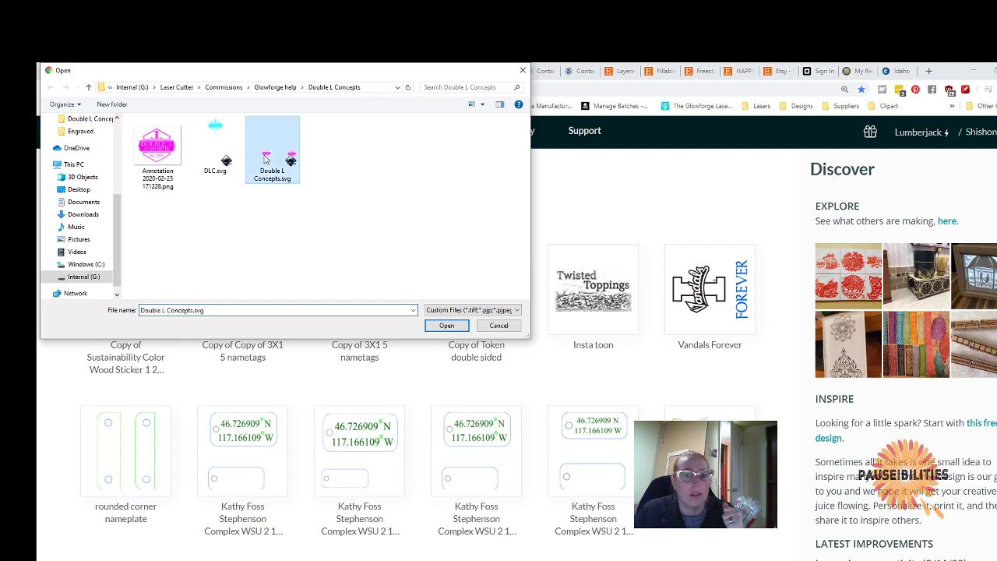
{"action": "left_click", "coordinate": [446, 326]}
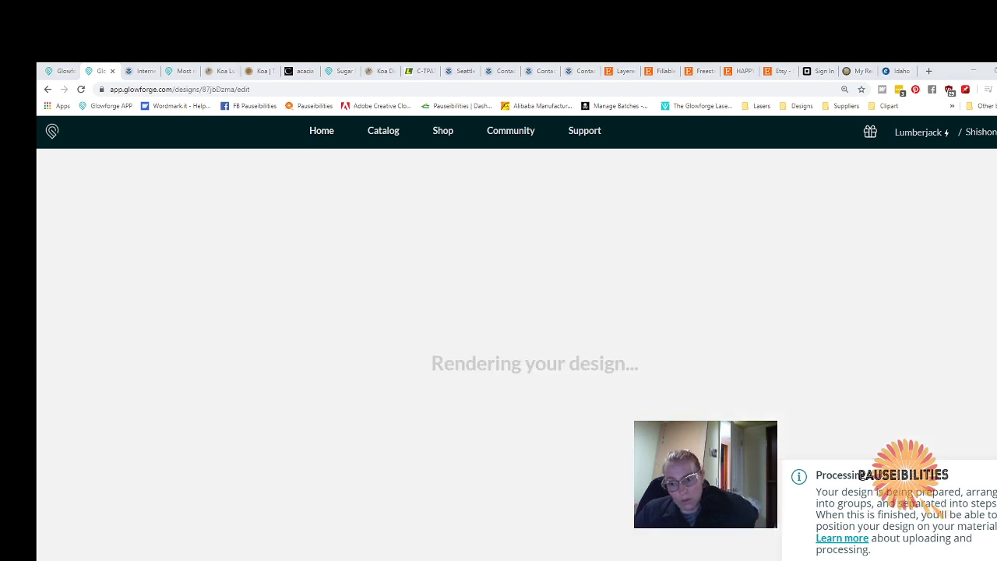
- Switch back to Double L Concepts.svg in Inkscape and select the whole badge to check its width and height, then clear the selection
{"action": "mouse_move", "coordinate": [465, 559]}
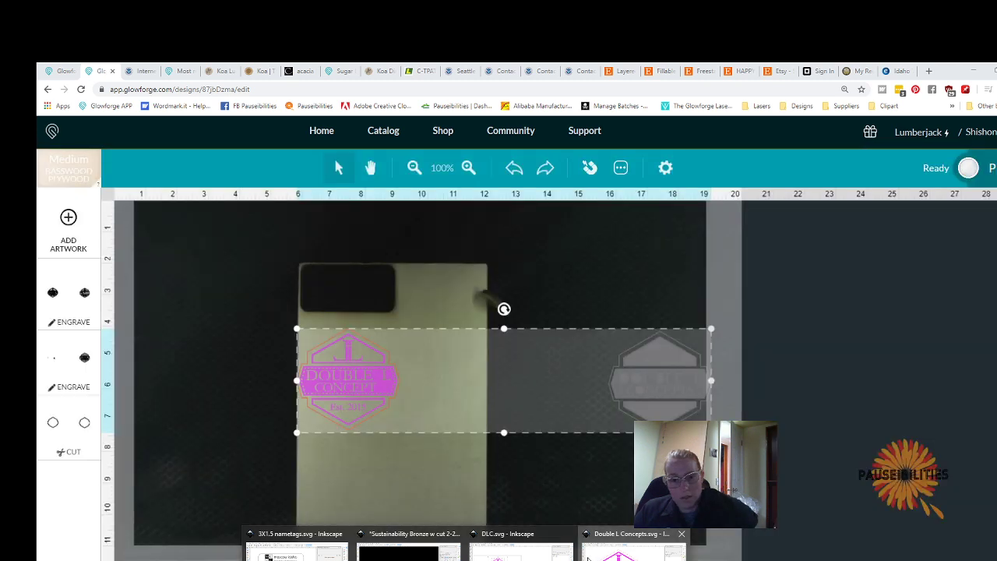
{"action": "left_click", "coordinate": [588, 555]}
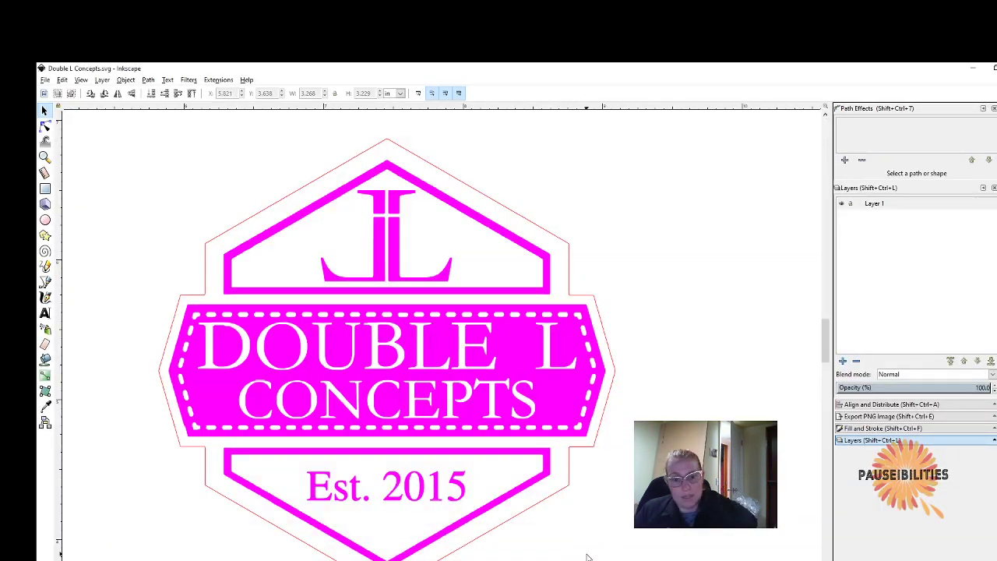
{"action": "scroll", "coordinate": [177, 231], "scroll_direction": "down", "scroll_amount": 2}
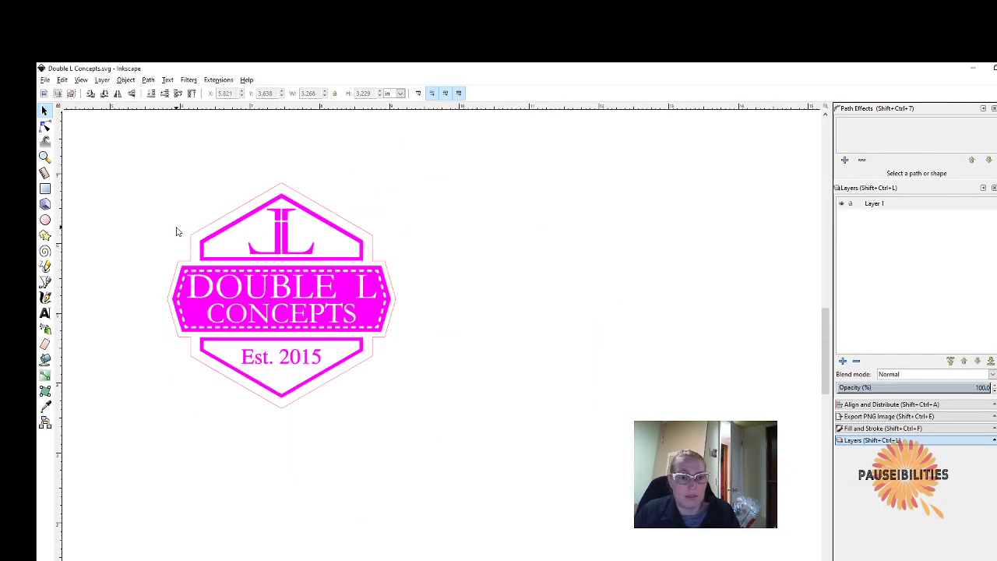
{"action": "left_click_drag", "start_coordinate": [403, 560], "coordinate": [388, 560]}
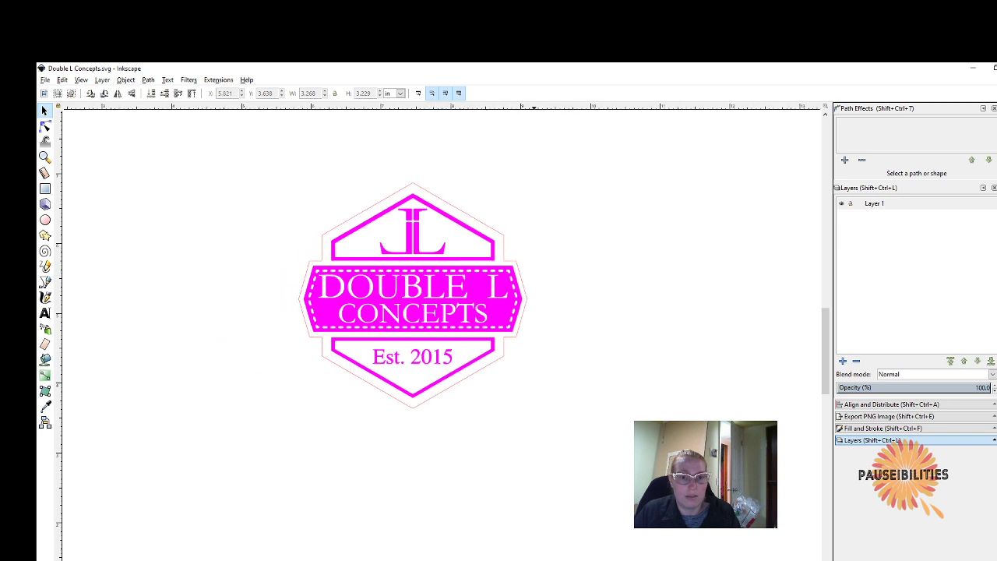
{"action": "left_click_drag", "start_coordinate": [292, 155], "coordinate": [554, 441]}
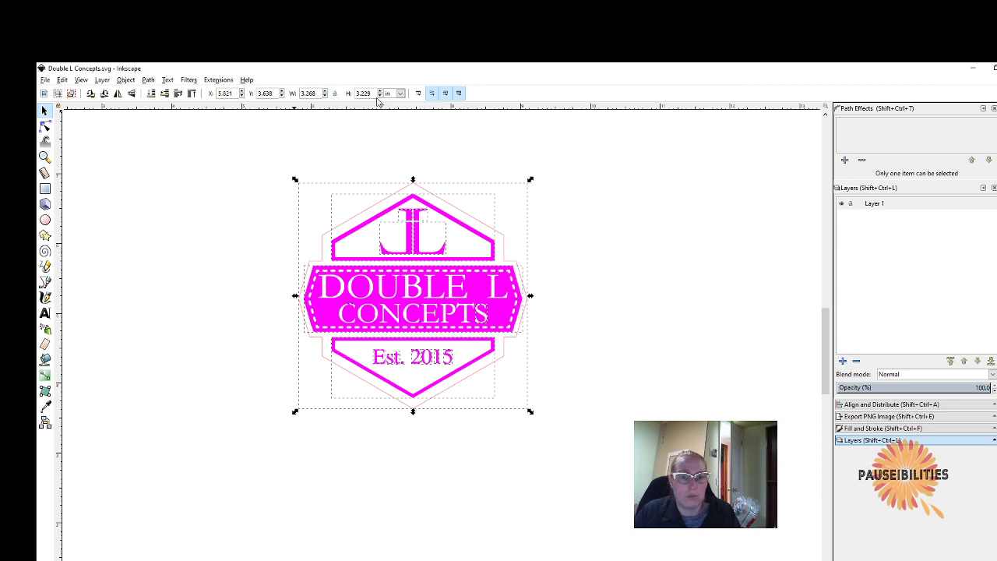
{"action": "left_click", "coordinate": [453, 507]}
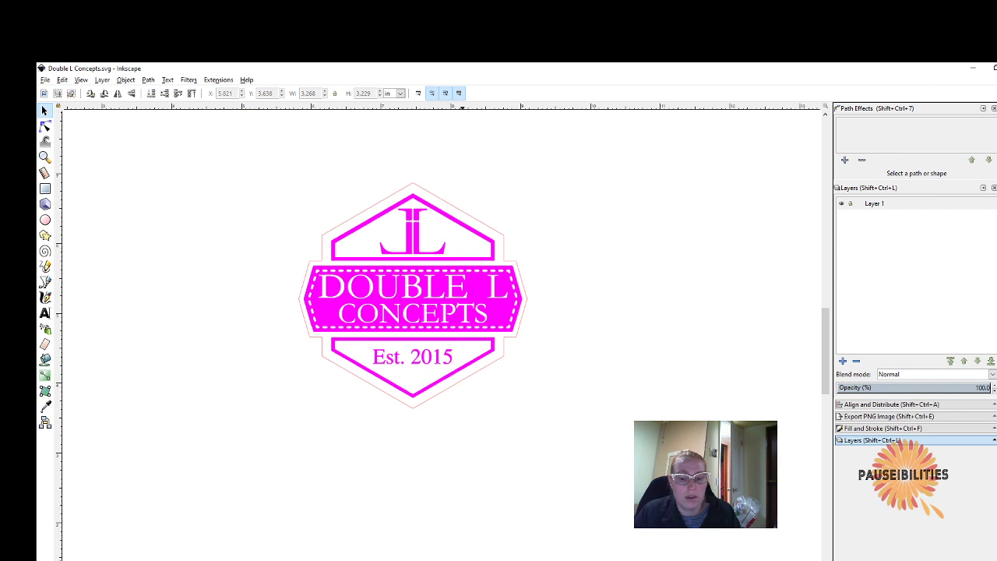
- Switch to DLC.svg, check the selected badge's size in inches, clear the selection and minimize that window
{"action": "left_click", "coordinate": [465, 560]}
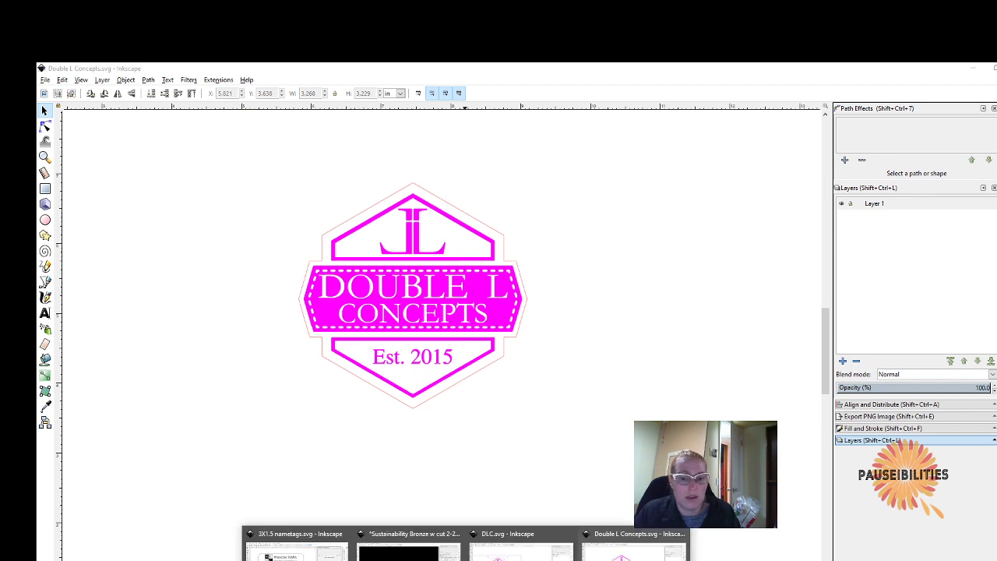
{"action": "left_click", "coordinate": [520, 547]}
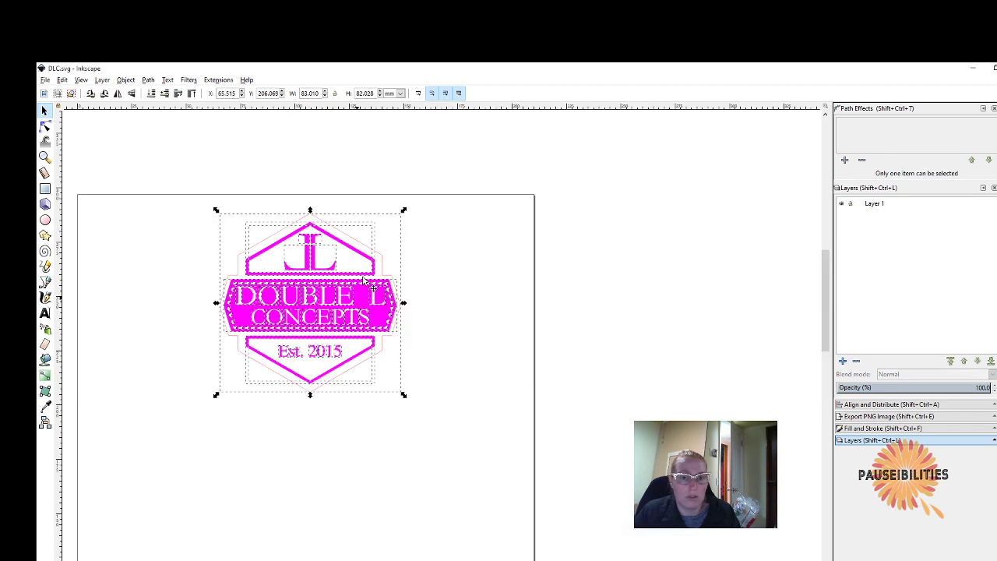
{"action": "left_click", "coordinate": [402, 94]}
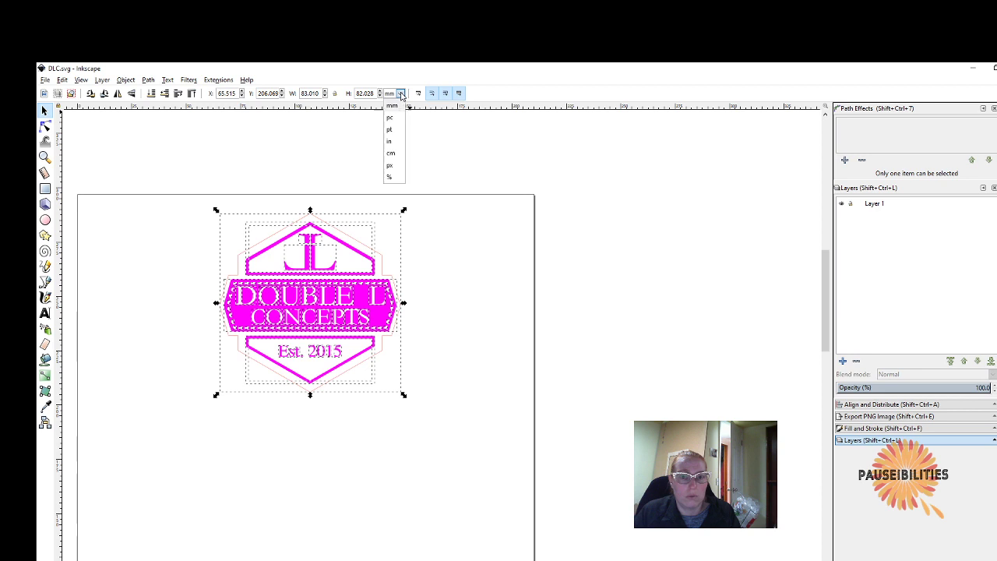
{"action": "left_click", "coordinate": [397, 145]}
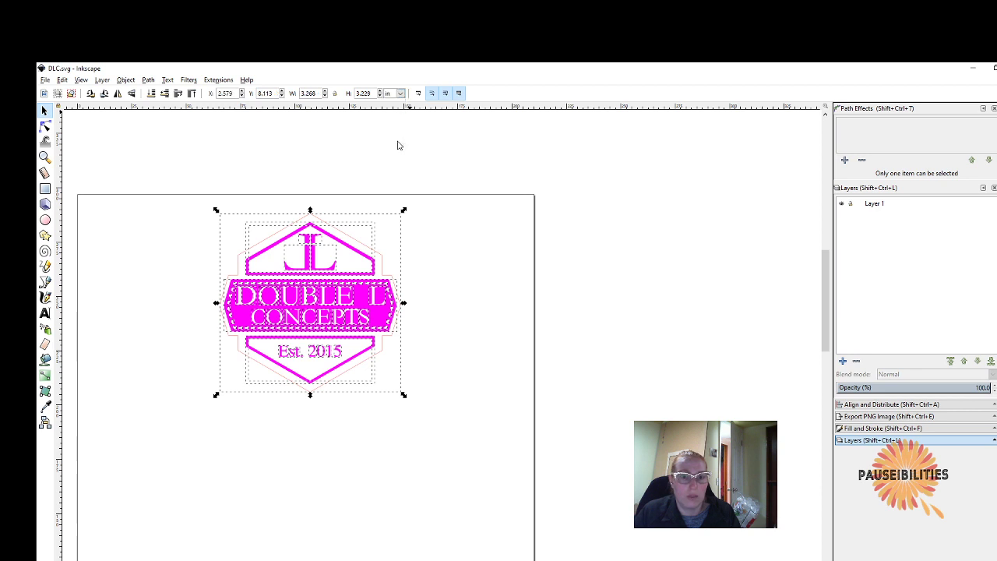
{"action": "left_click", "coordinate": [434, 250]}
{"action": "left_click", "coordinate": [972, 69]}
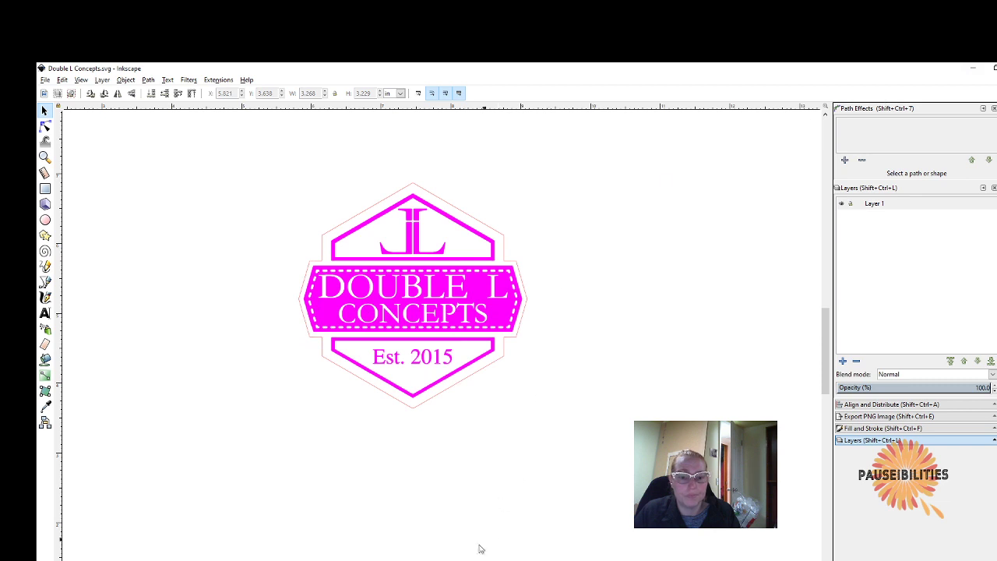
- Return to the Glowforge design and move the greyed-out second badge inside the printable area, just beside the plywood, for a closer look
{"action": "left_click", "coordinate": [326, 560]}
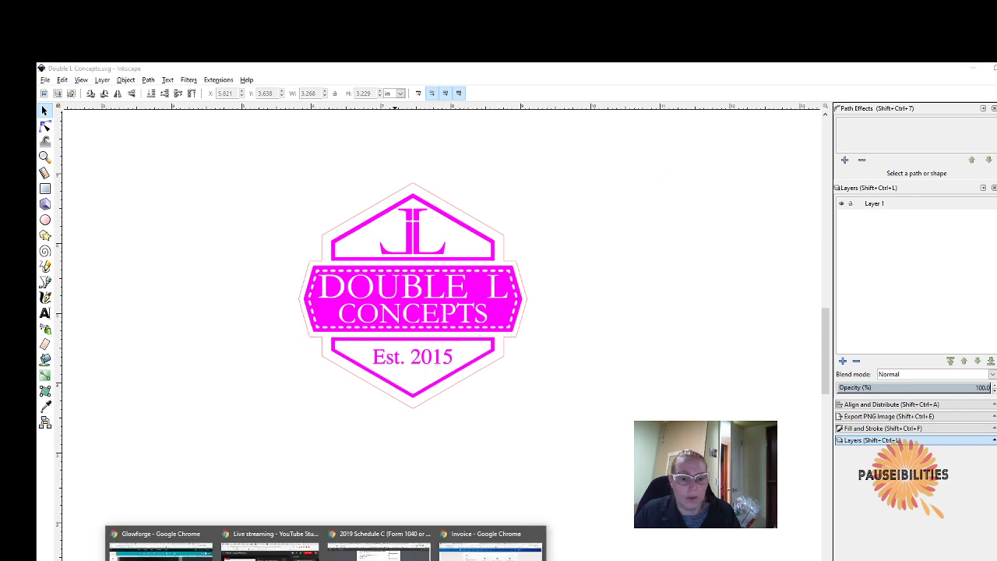
{"action": "left_click", "coordinate": [160, 548]}
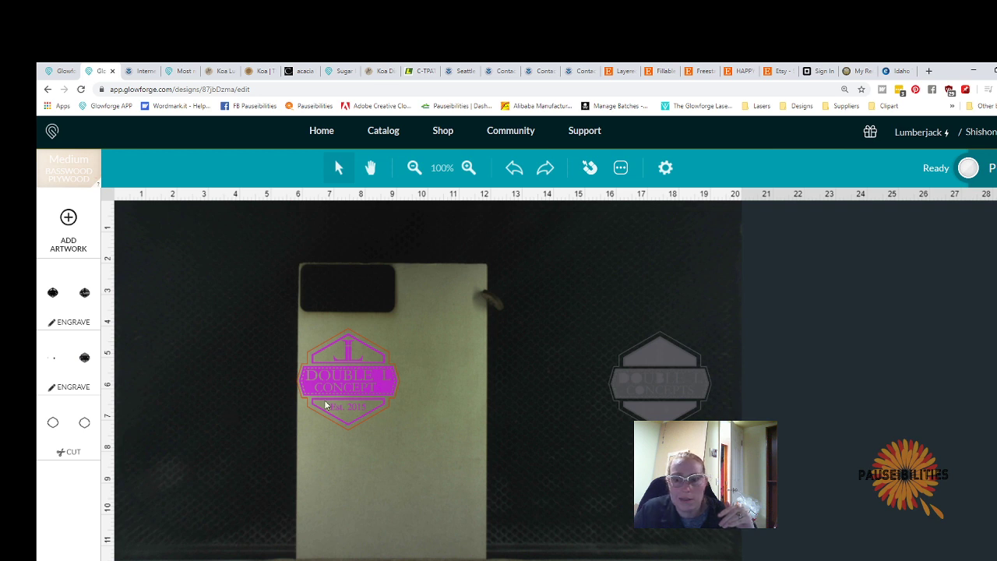
{"action": "left_click", "coordinate": [640, 363]}
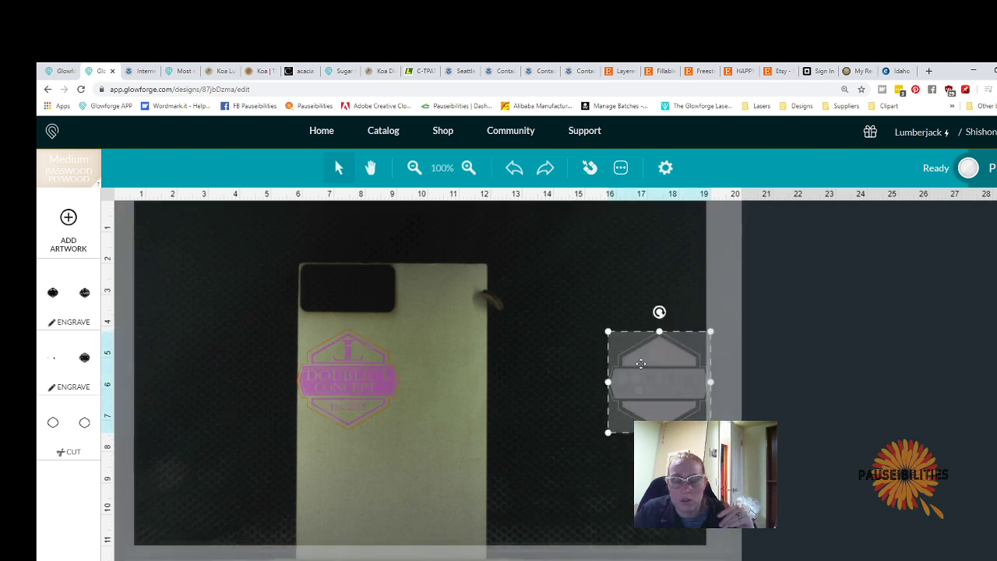
{"action": "left_click_drag", "start_coordinate": [640, 363], "coordinate": [583, 332]}
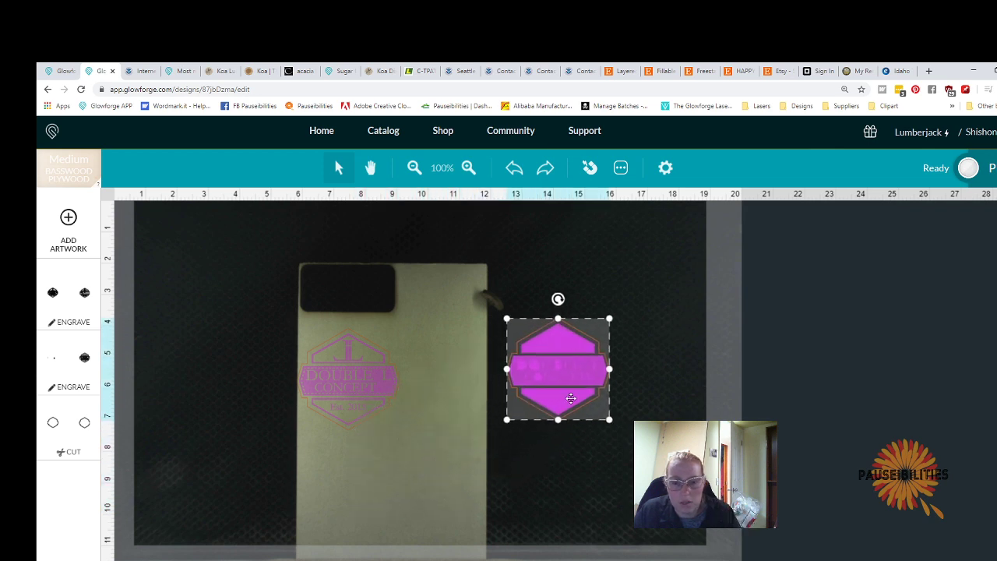
{"action": "scroll", "coordinate": [571, 398], "scroll_direction": "up", "scroll_amount": 6}
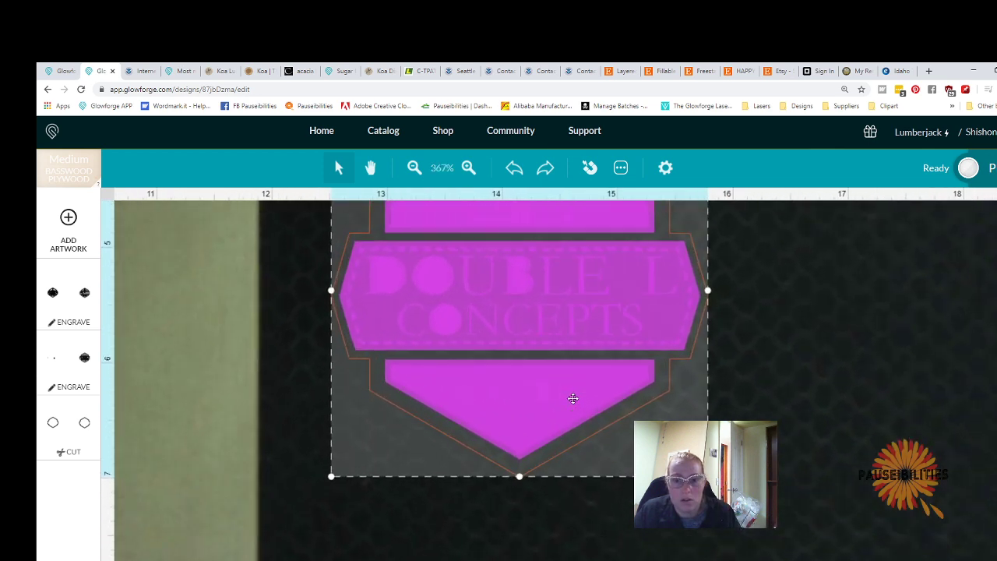
- Clear the selection and examine the second badge beside the plywood up close, checking its engraved shapes, lettering and cut outline
{"action": "left_click", "coordinate": [753, 396]}
{"action": "scroll", "coordinate": [753, 399], "scroll_direction": "up", "scroll_amount": 2}
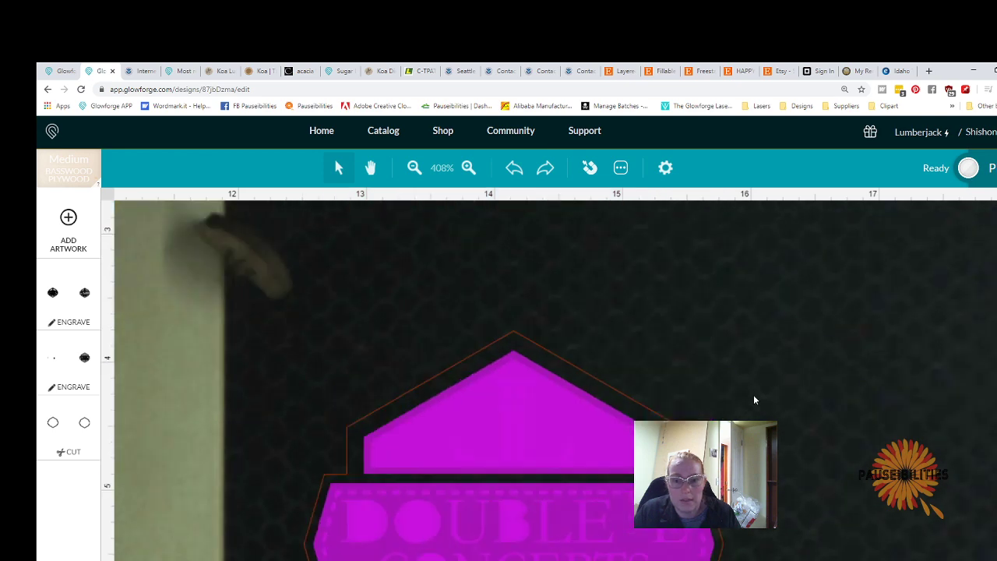
{"action": "scroll", "coordinate": [753, 400], "scroll_direction": "down", "scroll_amount": 2}
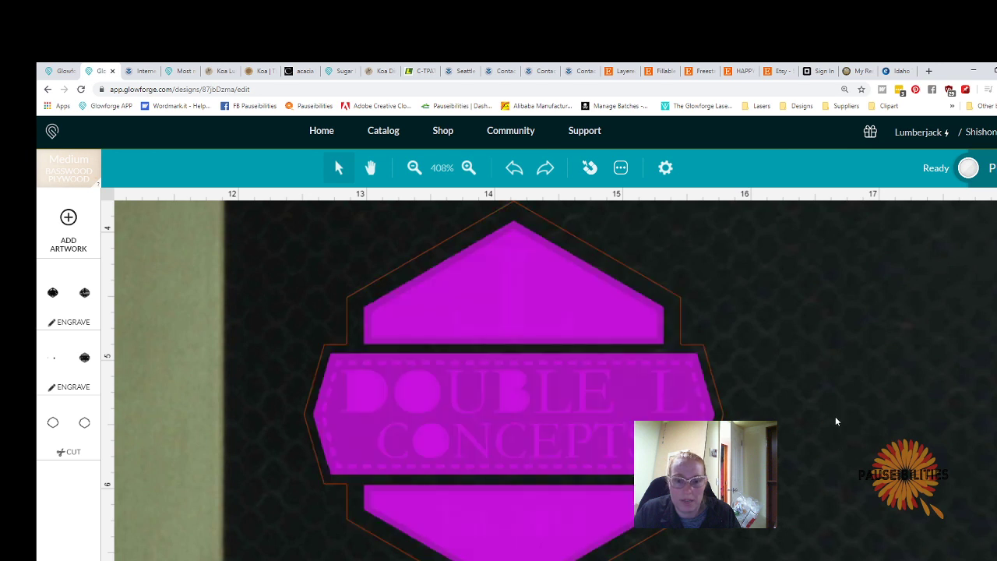
{"action": "scroll", "coordinate": [757, 410], "scroll_direction": "up", "scroll_amount": 5}
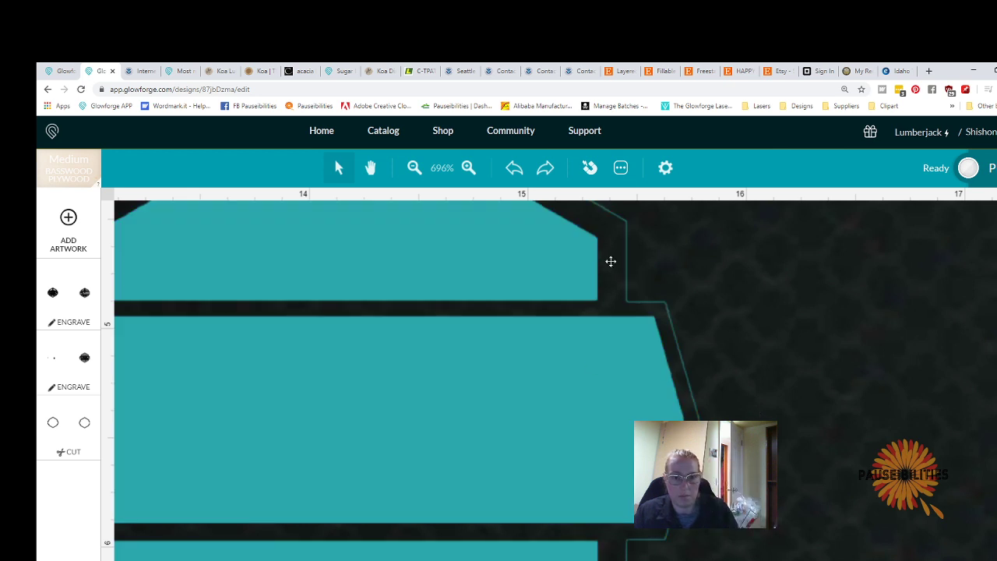
{"action": "left_click", "coordinate": [371, 173]}
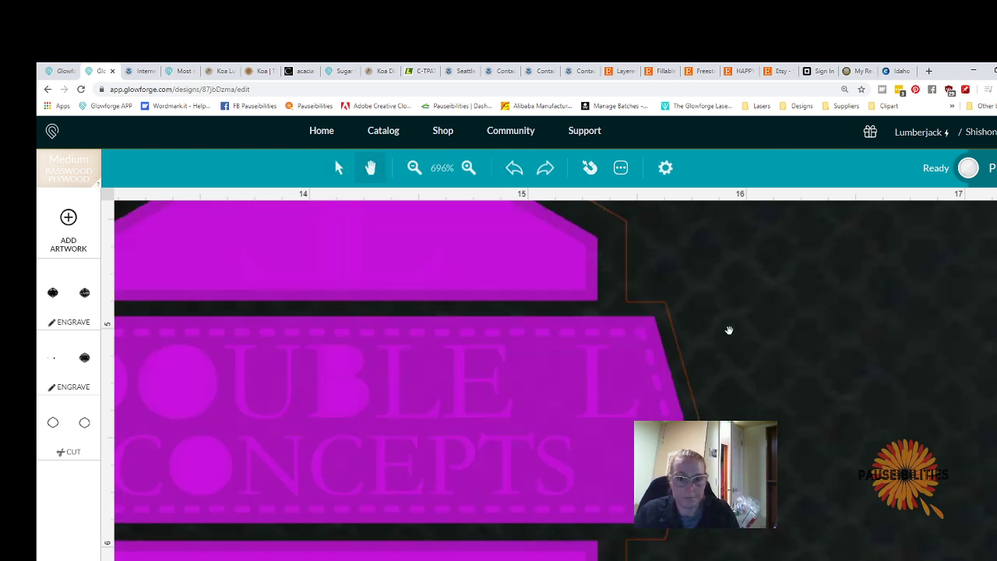
{"action": "left_click_drag", "start_coordinate": [462, 314], "coordinate": [527, 325]}
{"action": "scroll", "coordinate": [369, 328], "scroll_direction": "down", "scroll_amount": 1}
{"action": "scroll", "coordinate": [369, 328], "scroll_direction": "down", "scroll_amount": 1}
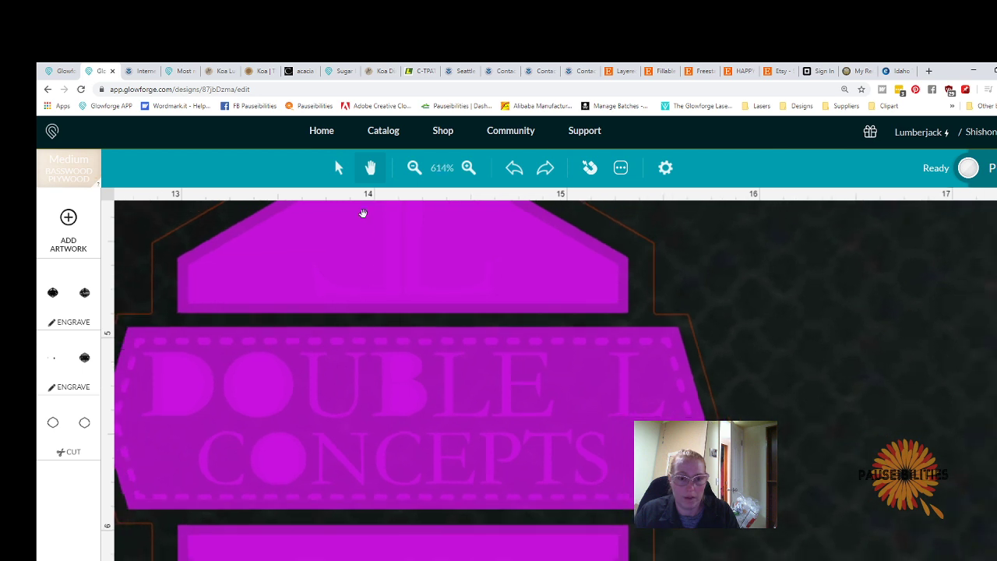
- Examine the original badge on the plywood up close, from the LL monogram through the DOUBLE L CONCEPTS lettering to Est. 2015
{"action": "left_click_drag", "start_coordinate": [239, 229], "coordinate": [729, 244]}
{"action": "left_click_drag", "start_coordinate": [343, 314], "coordinate": [680, 304]}
{"action": "left_click_drag", "start_coordinate": [262, 336], "coordinate": [590, 296]}
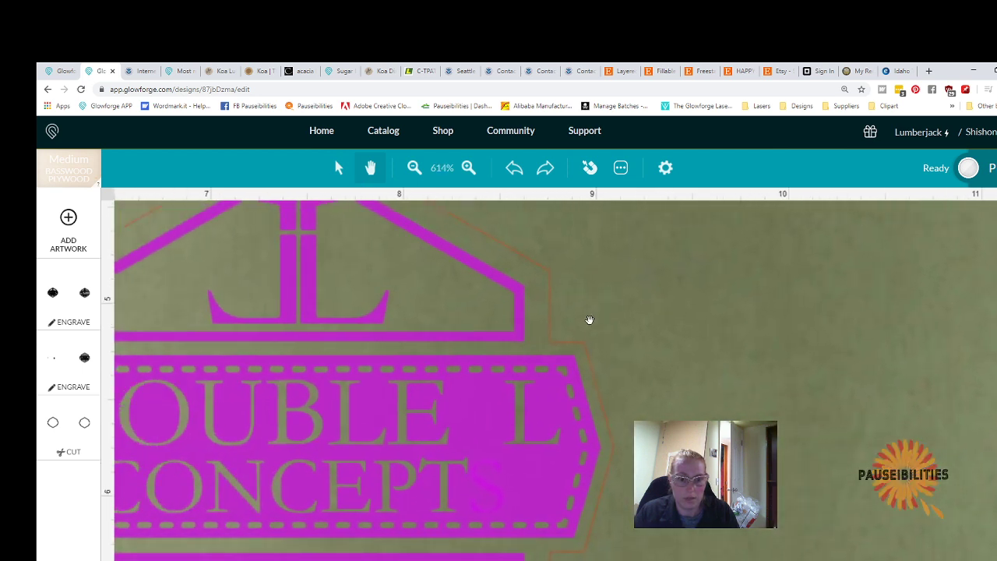
{"action": "left_click_drag", "start_coordinate": [455, 298], "coordinate": [572, 278]}
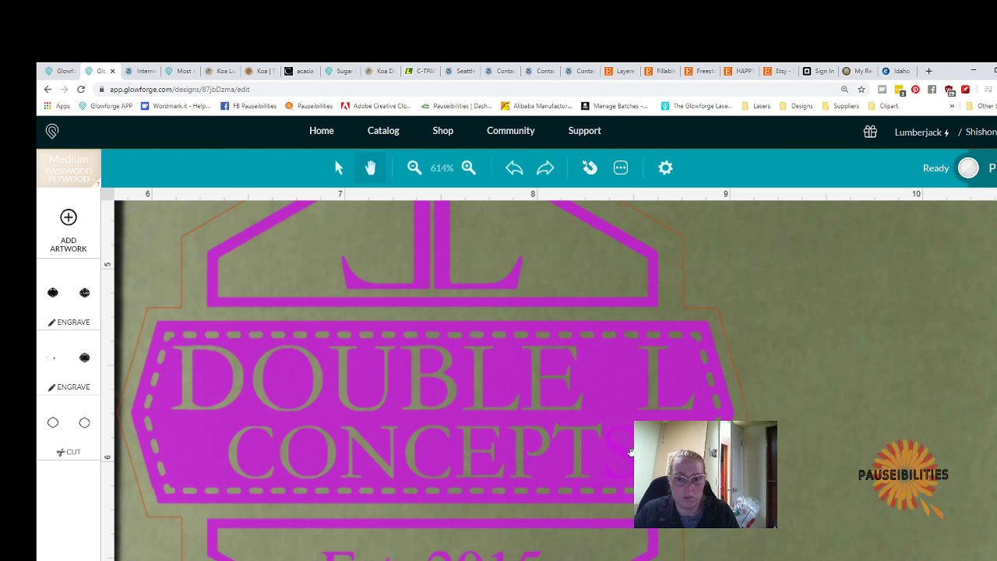
{"action": "scroll", "coordinate": [631, 453], "scroll_direction": "down", "scroll_amount": 2}
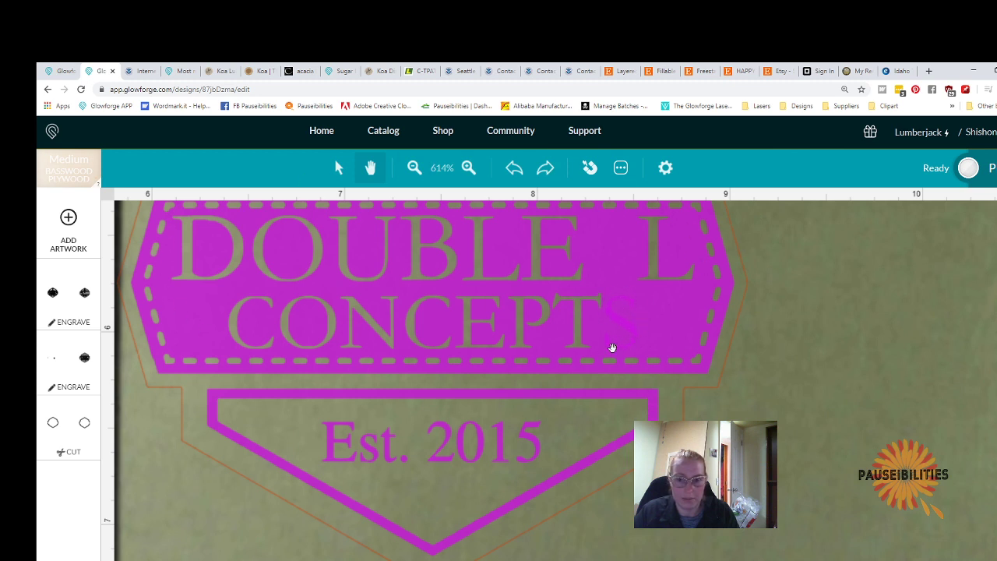
{"action": "scroll", "coordinate": [604, 343], "scroll_direction": "up", "scroll_amount": 5}
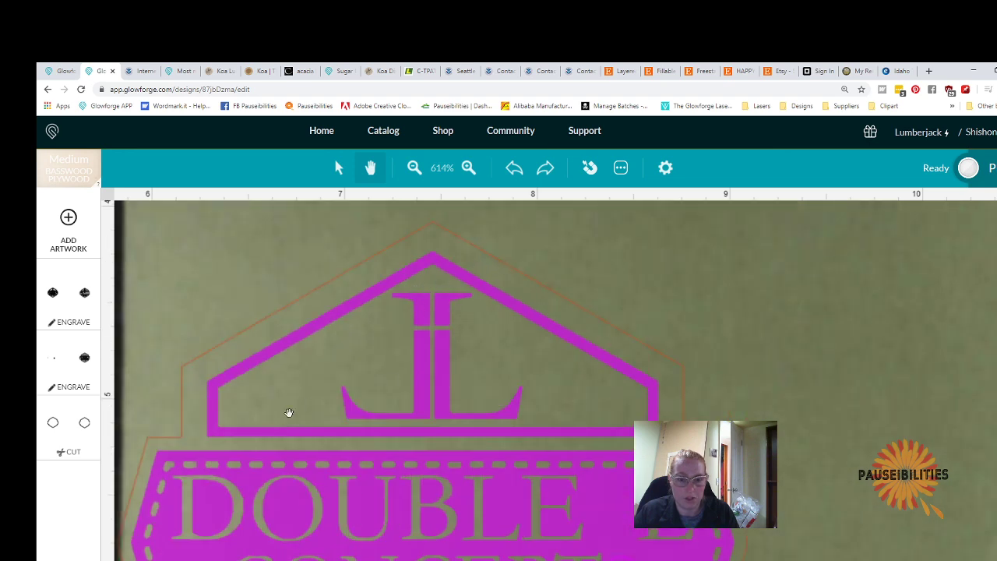
{"action": "scroll", "coordinate": [417, 361], "scroll_direction": "down", "scroll_amount": 5}
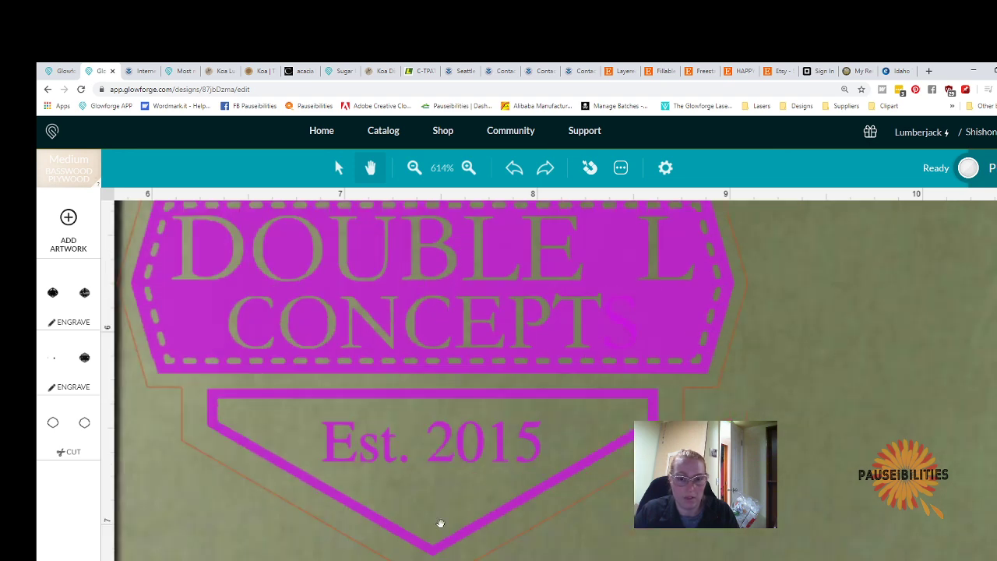
{"action": "scroll", "coordinate": [452, 501], "scroll_direction": "down", "scroll_amount": 1}
{"action": "scroll", "coordinate": [452, 501], "scroll_direction": "down", "scroll_amount": 2}
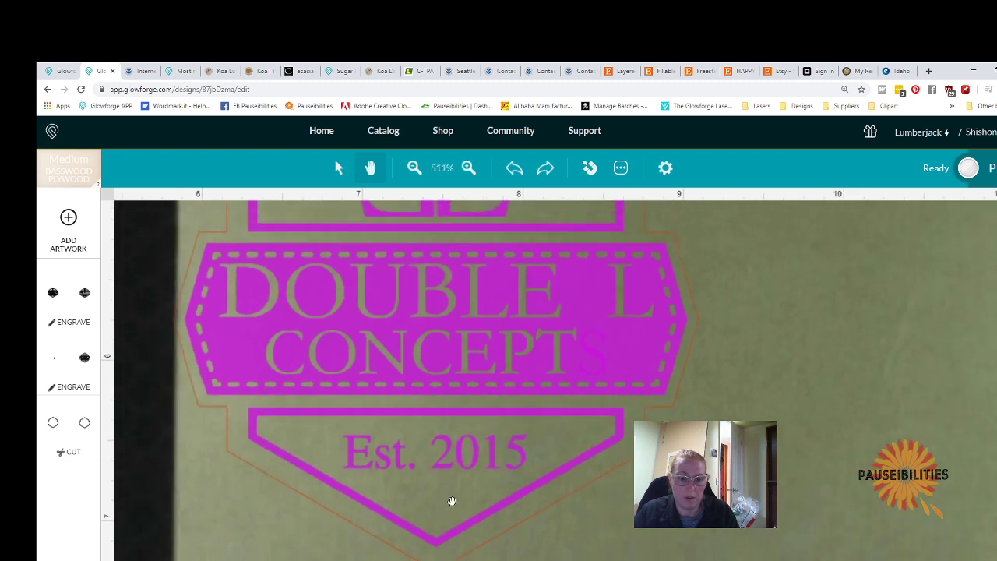
{"action": "left_click_drag", "start_coordinate": [392, 345], "coordinate": [425, 351]}
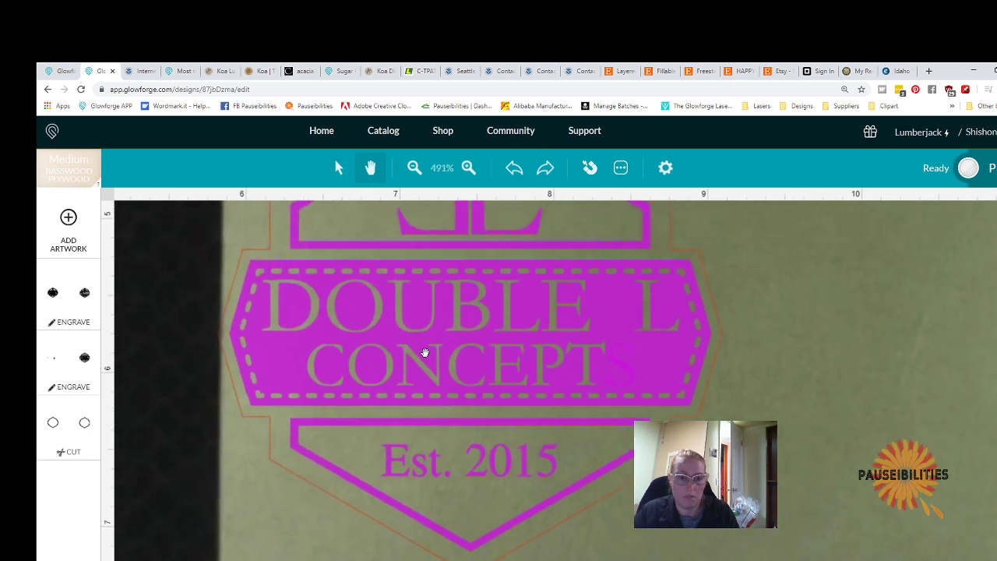
- Move the badge on the plywood about 0.25 inch to the right, away from the material's left edge, and clear the selection
{"action": "left_click", "coordinate": [340, 170]}
{"action": "left_click_drag", "start_coordinate": [382, 294], "coordinate": [421, 300]}
{"action": "left_click", "coordinate": [876, 343]}
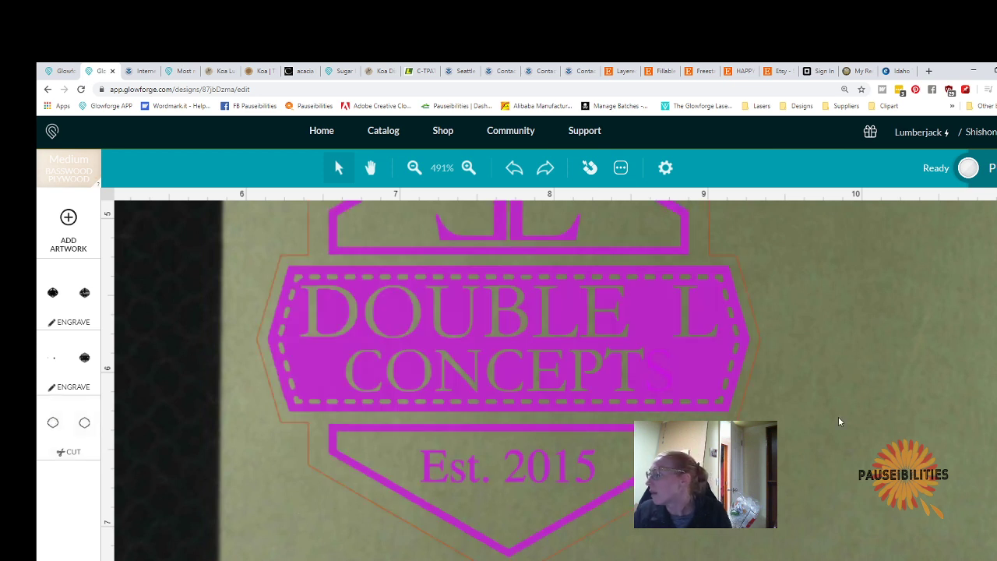
{"action": "scroll", "coordinate": [824, 410], "scroll_direction": "up", "scroll_amount": 3}
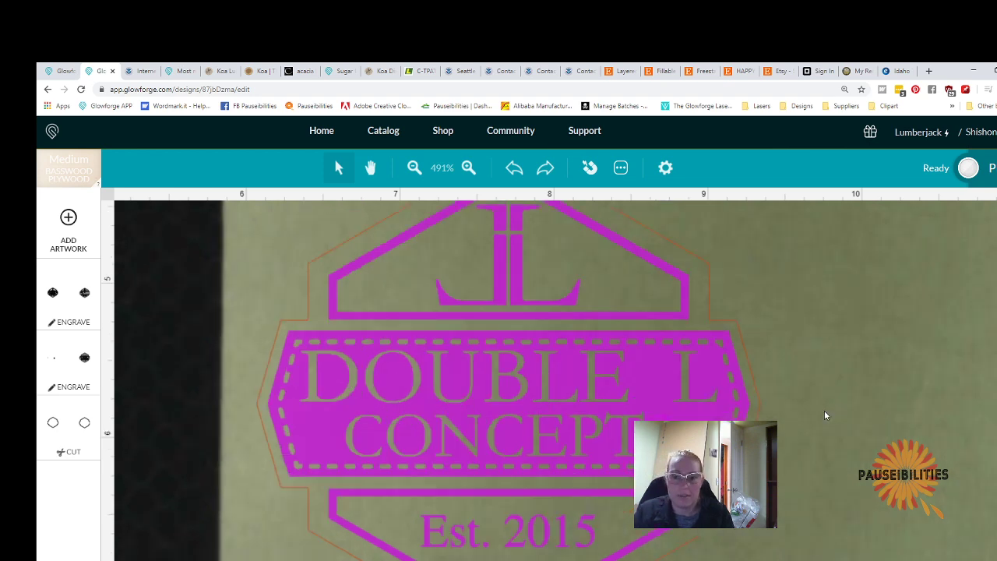
{"action": "scroll", "coordinate": [825, 414], "scroll_direction": "down", "scroll_amount": 2}
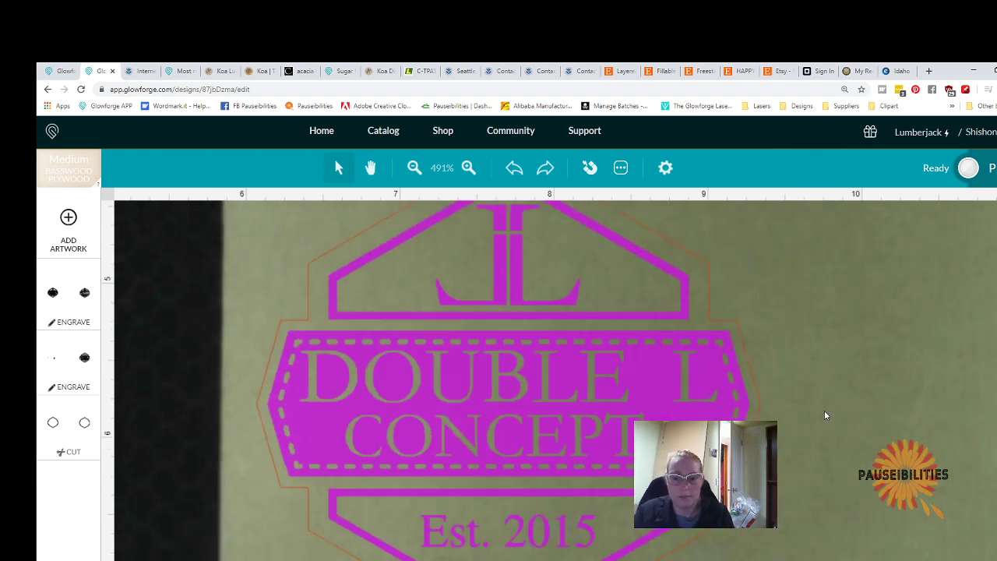